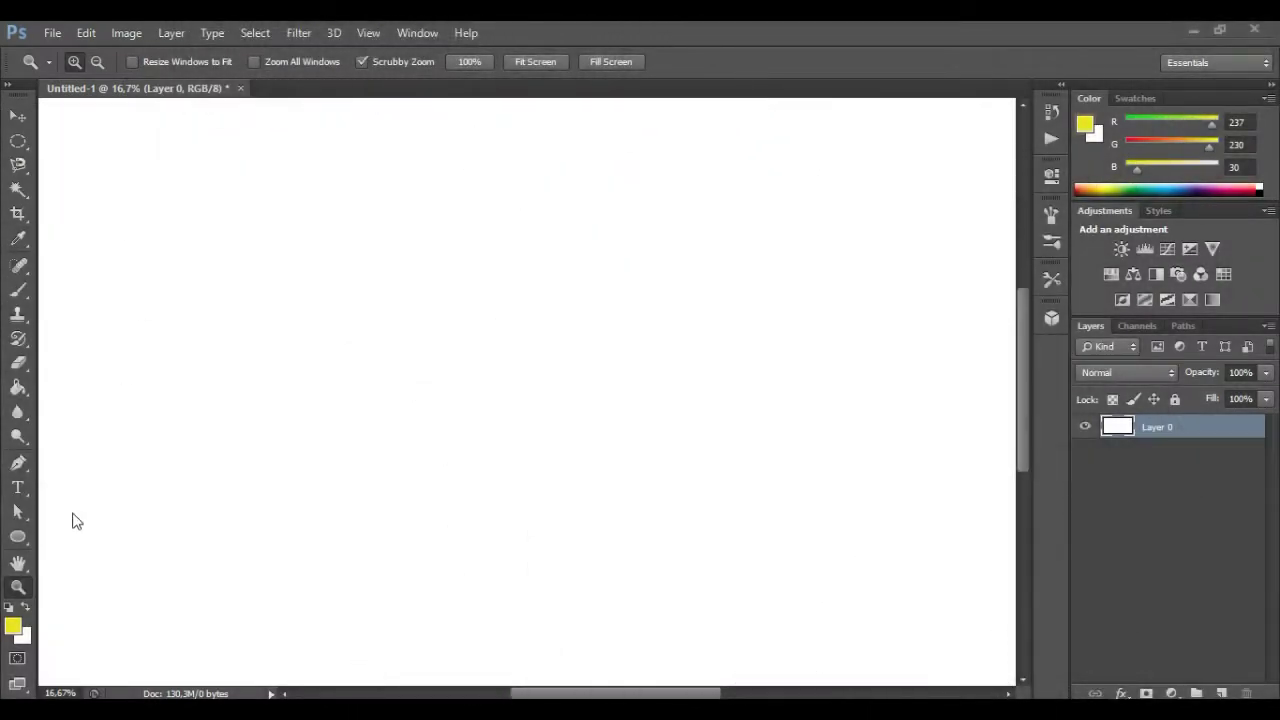
Step: Stack Layer 1 through Layer 5 above the white Layer 0, with Layer 1 active
{"action": "key", "text": "v"}
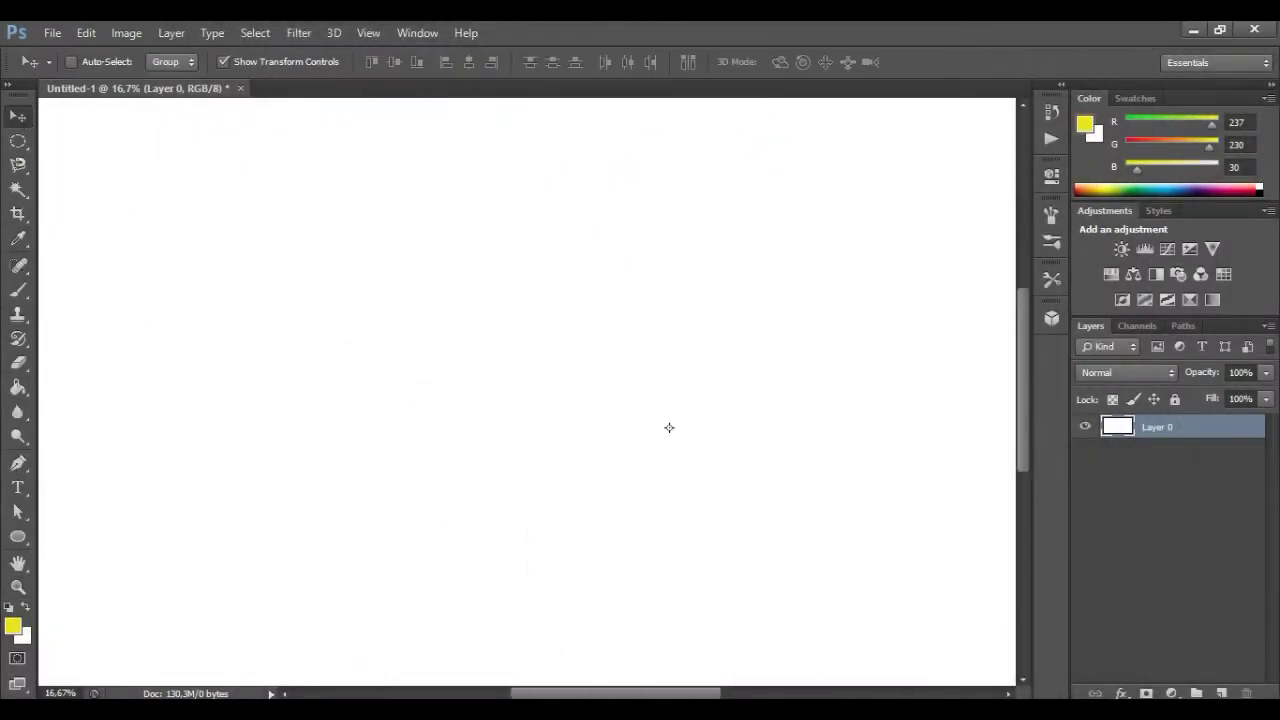
{"action": "left_click", "coordinate": [1221, 693]}
{"action": "left_click", "coordinate": [1221, 693]}
{"action": "left_click", "coordinate": [1221, 693]}
{"action": "left_click", "coordinate": [1221, 693]}
{"action": "left_click", "coordinate": [1221, 693]}
{"action": "left_click", "coordinate": [1168, 520]}
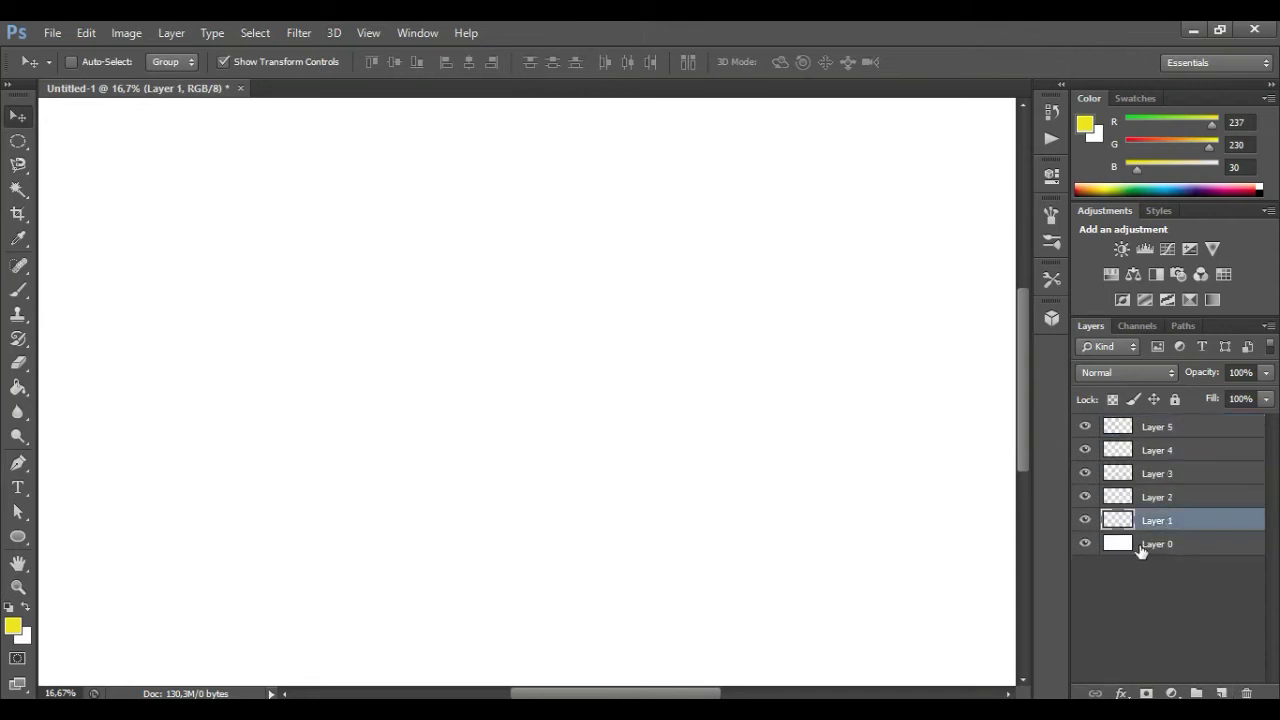
Step: Draw a black square with the Rectangle Tool and rotate it exactly 45° into a diamond
{"action": "left_click_drag", "start_coordinate": [18, 537], "coordinate": [63, 538]}
{"action": "left_click", "coordinate": [93, 536]}
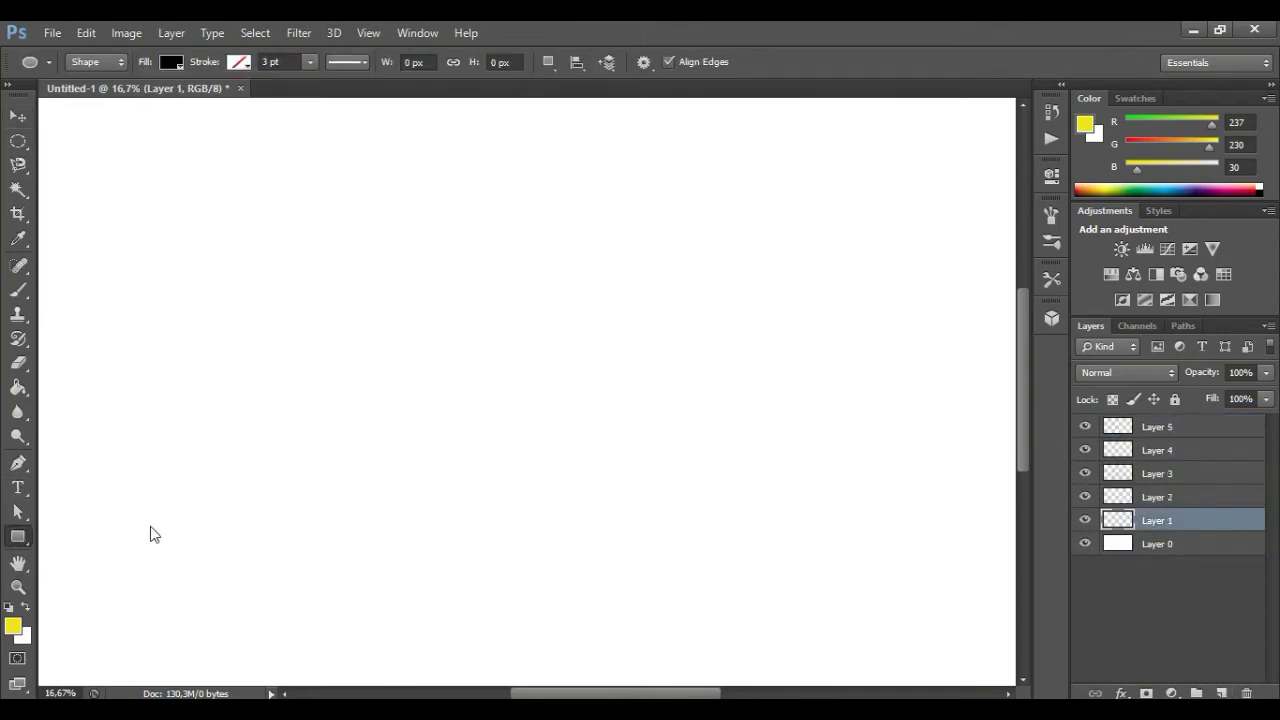
{"action": "left_click_drag", "start_coordinate": [399, 301], "coordinate": [553, 455]}
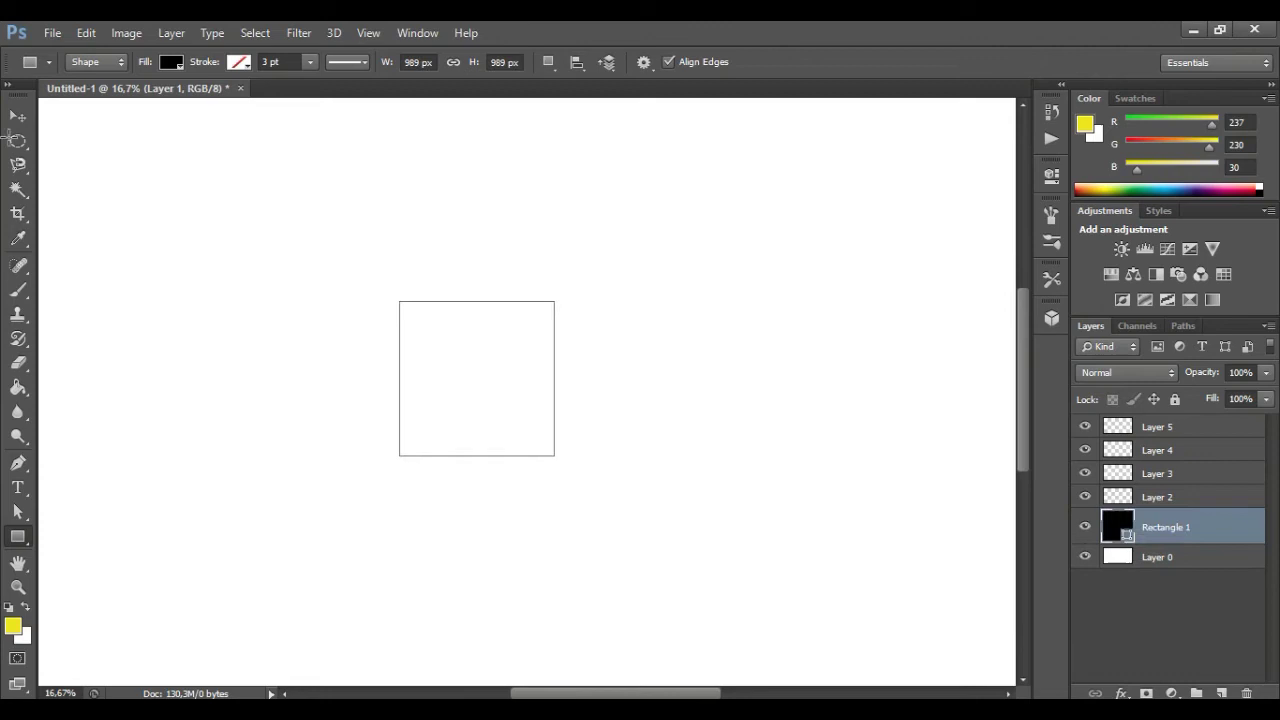
{"action": "key", "text": "v"}
{"action": "left_click_drag", "start_coordinate": [614, 377], "coordinate": [628, 376]}
{"action": "left_click", "coordinate": [448, 61]}
{"action": "type", "text": "45"}
{"action": "key", "text": "Return"}
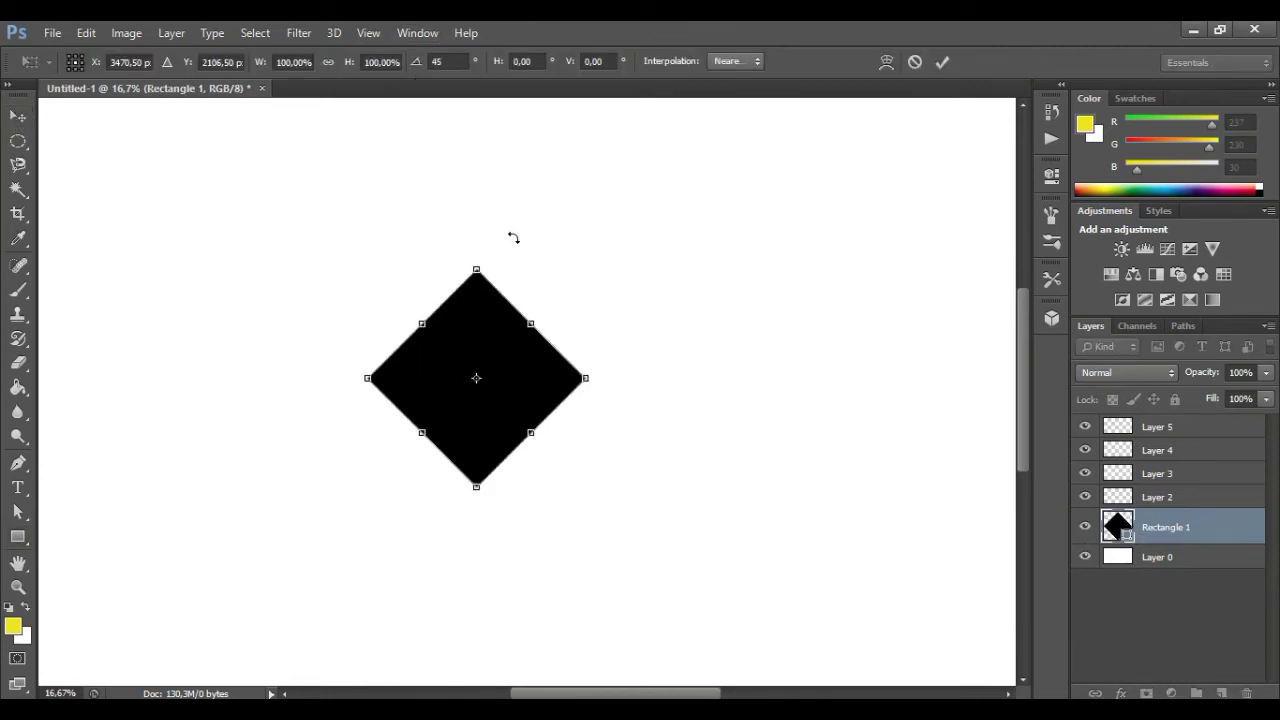
{"action": "left_click", "coordinate": [18, 112]}
{"action": "left_click", "coordinate": [557, 297]}
Step: Stretch the diamond taller and narrower, shifting it slightly right
{"action": "left_click_drag", "start_coordinate": [476, 487], "coordinate": [468, 573]}
{"action": "mouse_move", "coordinate": [590, 410]}
{"action": "left_mouse_down"}
{"action": "mouse_move", "coordinate": [494, 438]}
{"action": "mouse_move", "coordinate": [464, 430]}
{"action": "left_mouse_up"}
{"action": "left_click_drag", "start_coordinate": [406, 573], "coordinate": [406, 590]}
{"action": "left_click_drag", "start_coordinate": [430, 450], "coordinate": [536, 452]}
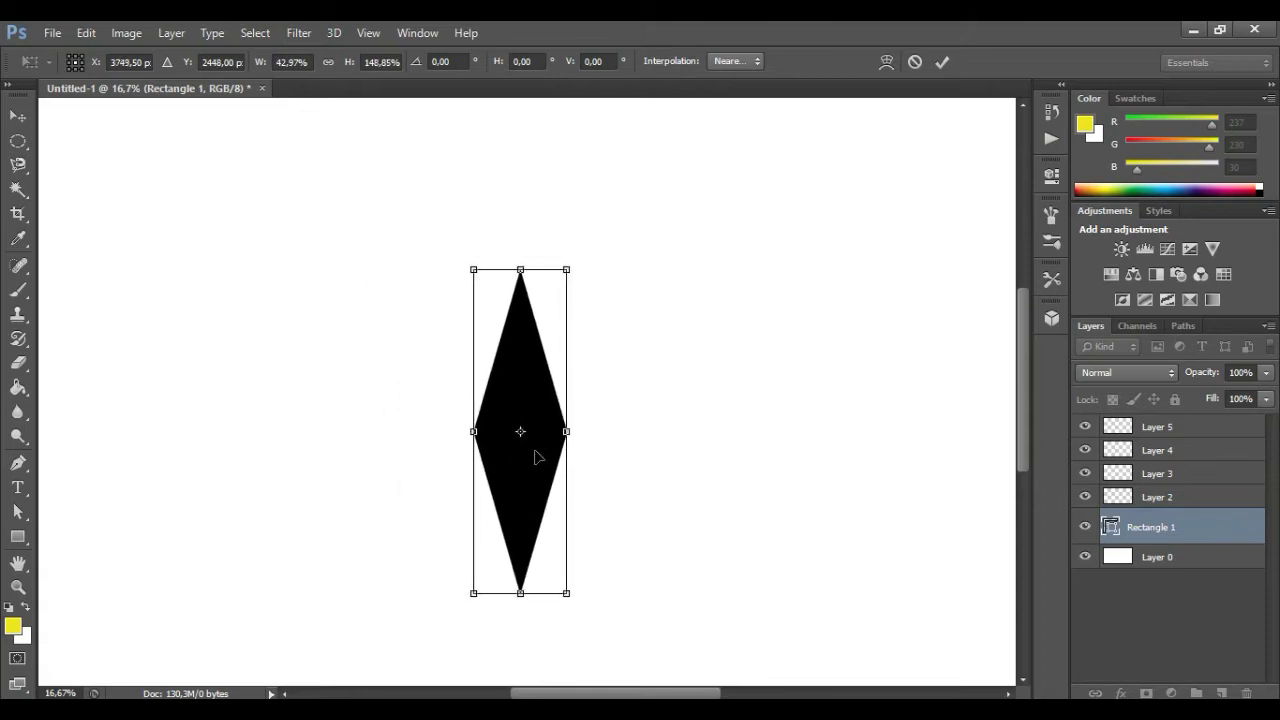
Step: Draw a large black rectangle covering the diamond's upper half
{"action": "left_click", "coordinate": [22, 540]}
{"action": "left_click", "coordinate": [565, 291]}
{"action": "left_click_drag", "start_coordinate": [381, 194], "coordinate": [664, 434]}
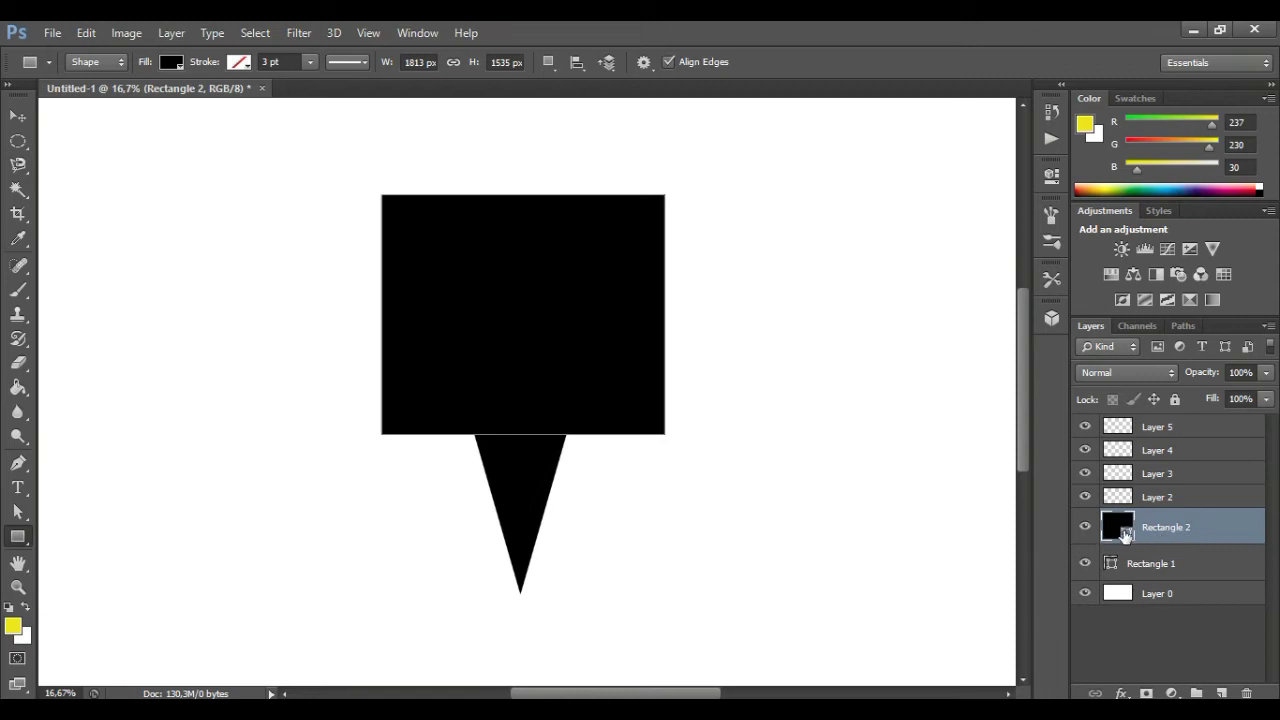
Step: Mask Rectangle 1 to its lower half and delete the Rectangle 2 layer
{"action": "left_click", "coordinate": [1150, 563]}
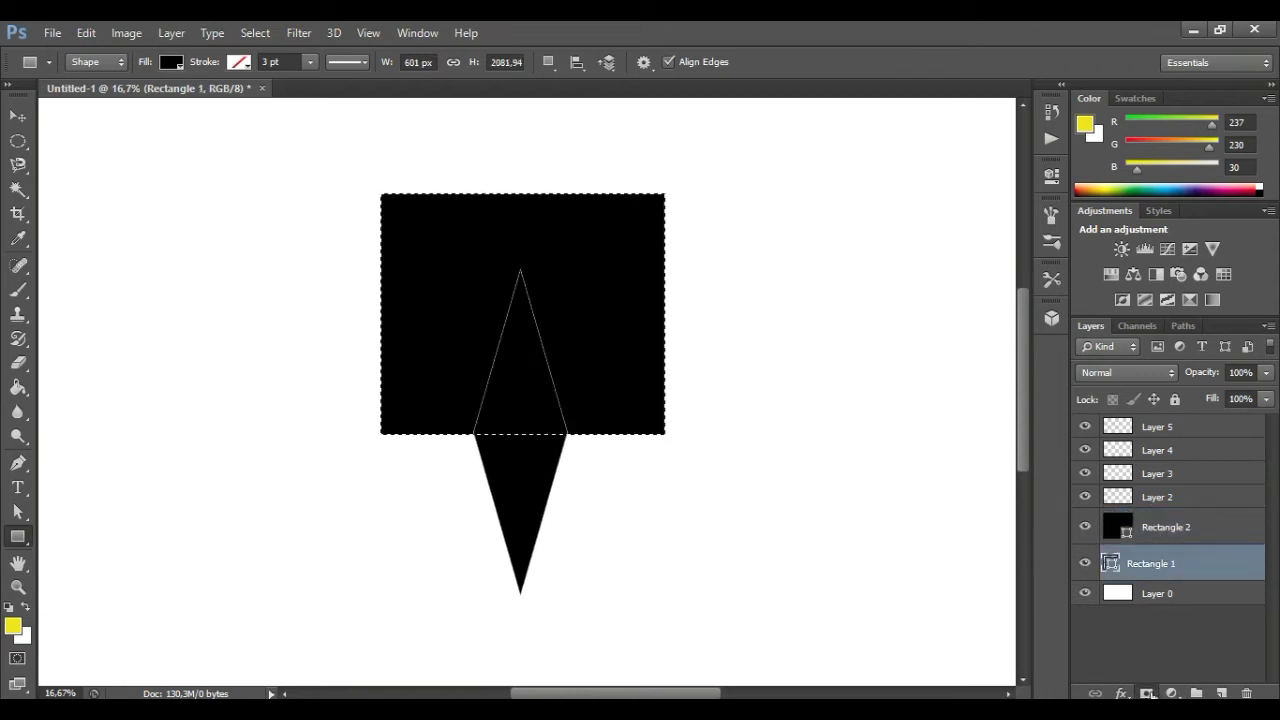
{"action": "left_click", "coordinate": [1147, 693]}
{"action": "left_click", "coordinate": [18, 117]}
{"action": "left_click_drag", "start_coordinate": [523, 400], "coordinate": [751, 385]}
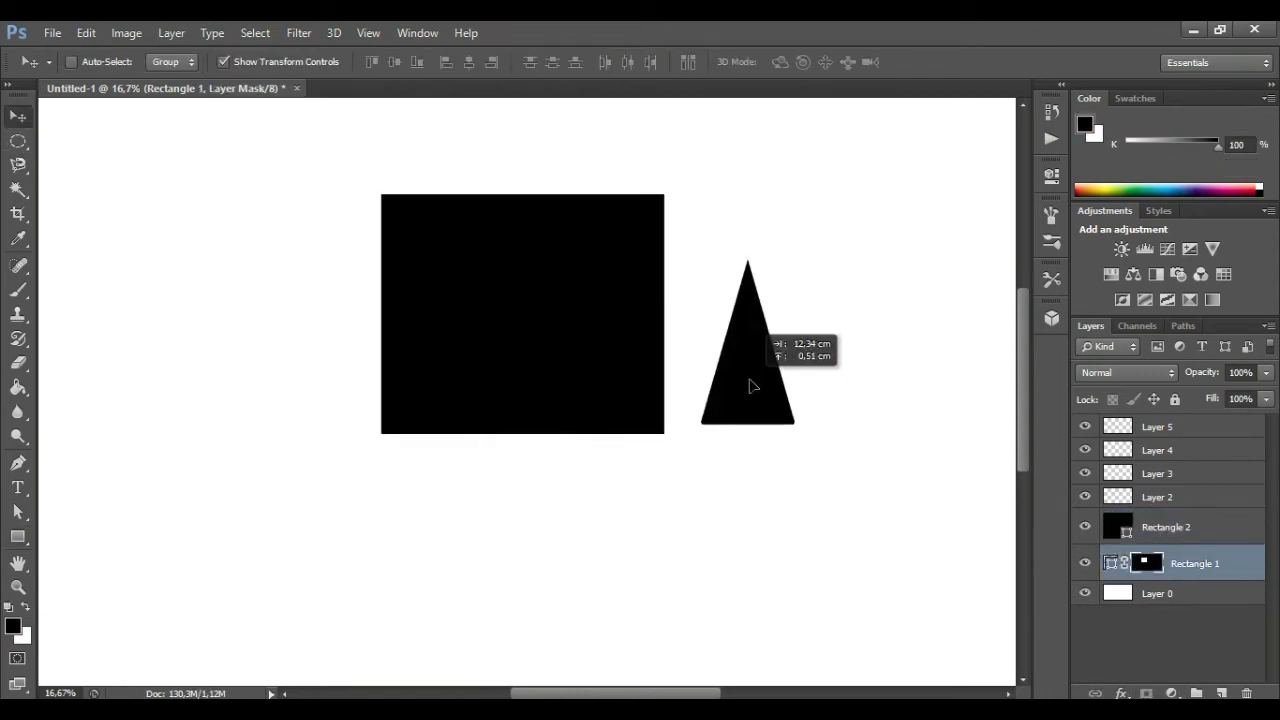
{"action": "left_click", "coordinate": [1170, 525]}
{"action": "left_click_drag", "start_coordinate": [1183, 535], "coordinate": [1246, 693]}
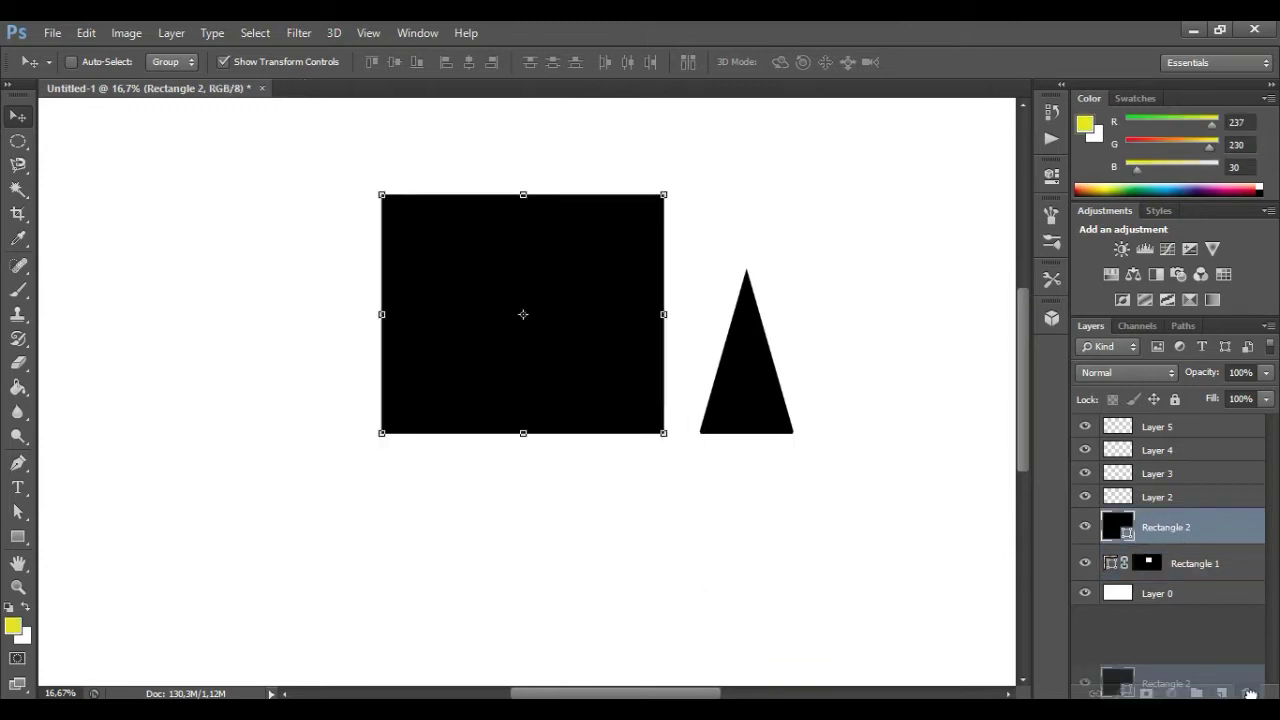
Step: Rotate the triangle 180° to point downward and move it back to the centre
{"action": "left_click_drag", "start_coordinate": [807, 268], "coordinate": [697, 586]}
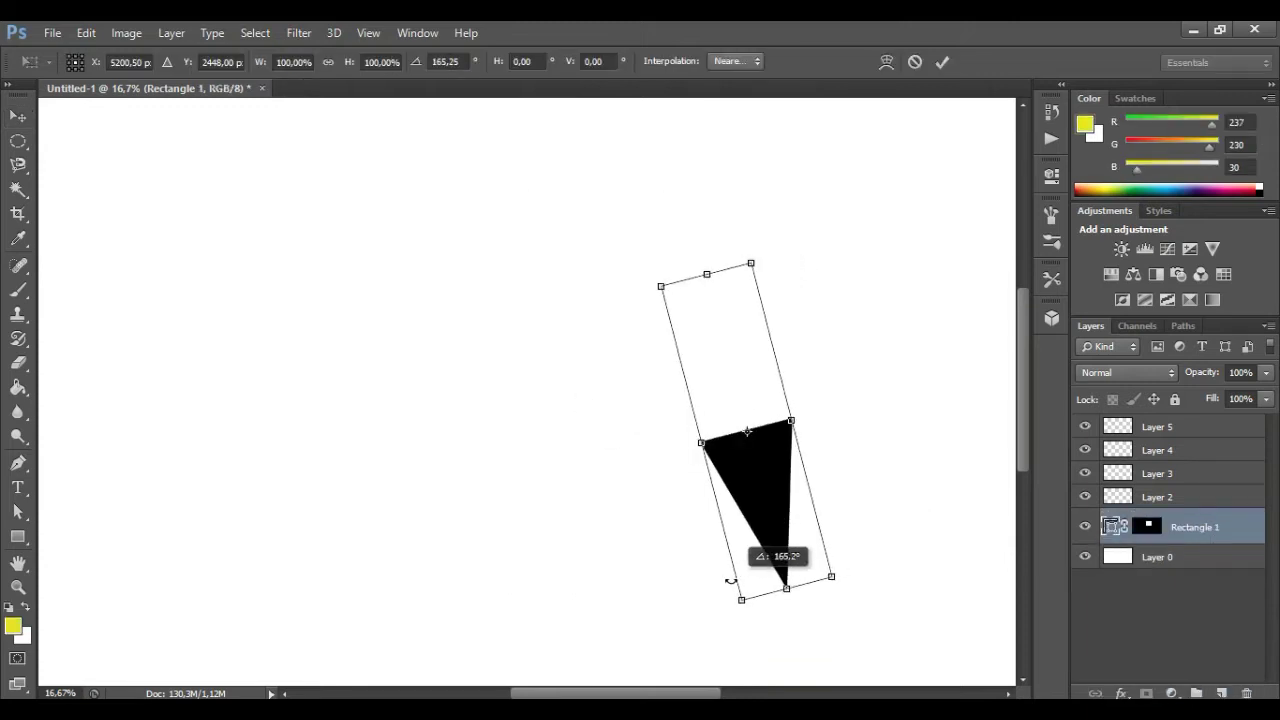
{"action": "type", "text": "180"}
{"action": "left_click", "coordinate": [17, 117]}
{"action": "key", "text": "Return"}
{"action": "left_click_drag", "start_coordinate": [763, 385], "coordinate": [547, 390]}
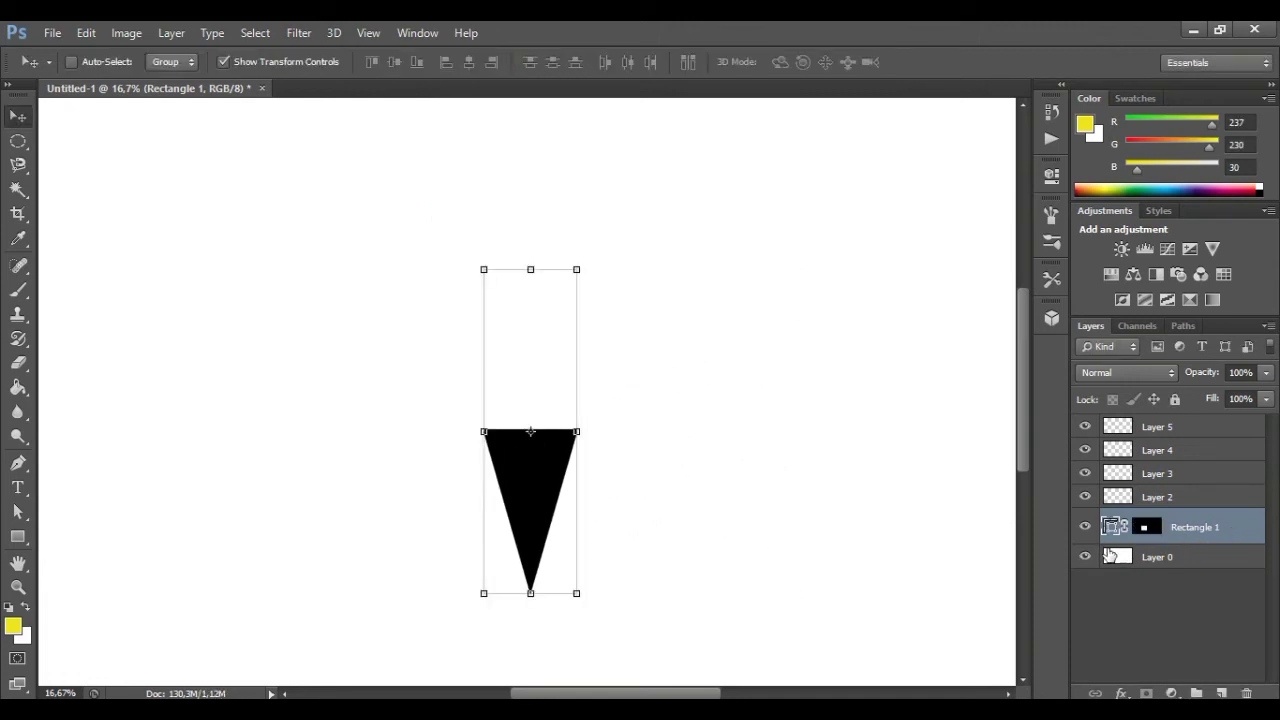
Step: Give Rectangle 1 a brown Color Overlay (975d0b), then zoom in on the cone
{"action": "double_click", "coordinate": [1230, 527]}
{"action": "left_click", "coordinate": [630, 328]}
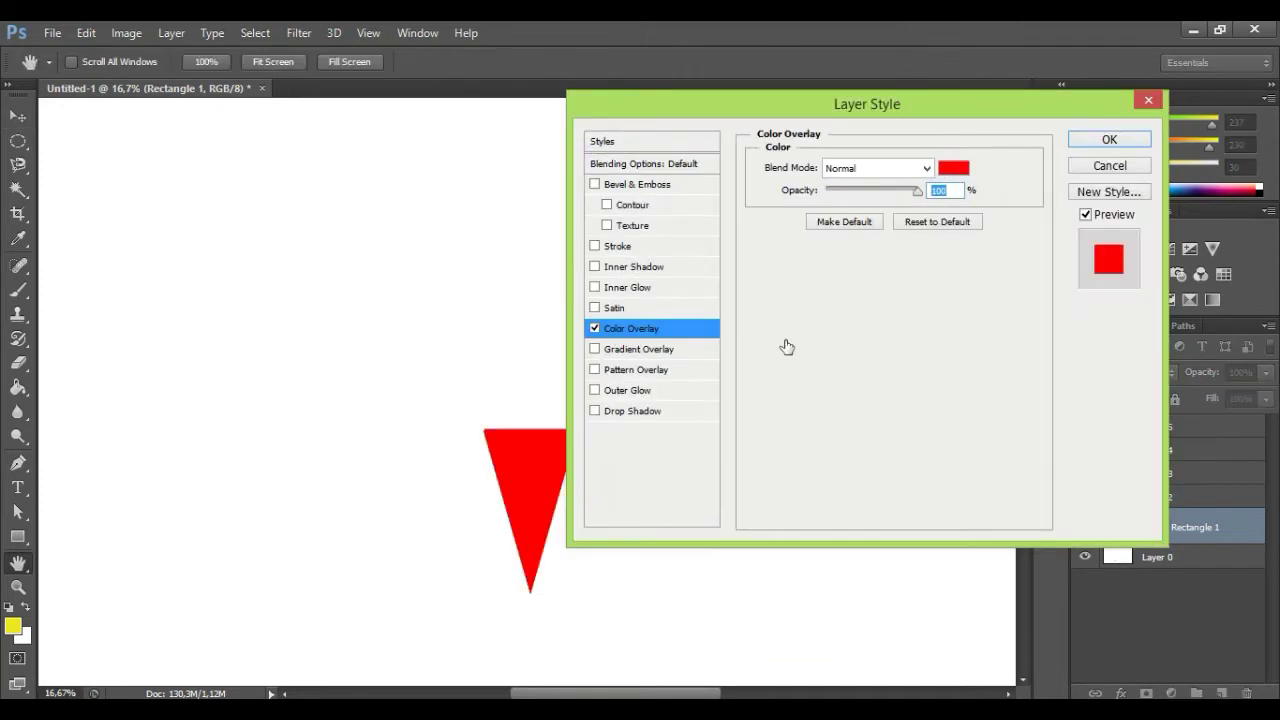
{"action": "left_click", "coordinate": [954, 167]}
{"action": "left_click_drag", "start_coordinate": [904, 480], "coordinate": [902, 461]}
{"action": "left_click", "coordinate": [837, 322]}
{"action": "left_click", "coordinate": [840, 351]}
{"action": "left_click", "coordinate": [1054, 229]}
{"action": "left_click", "coordinate": [1109, 139]}
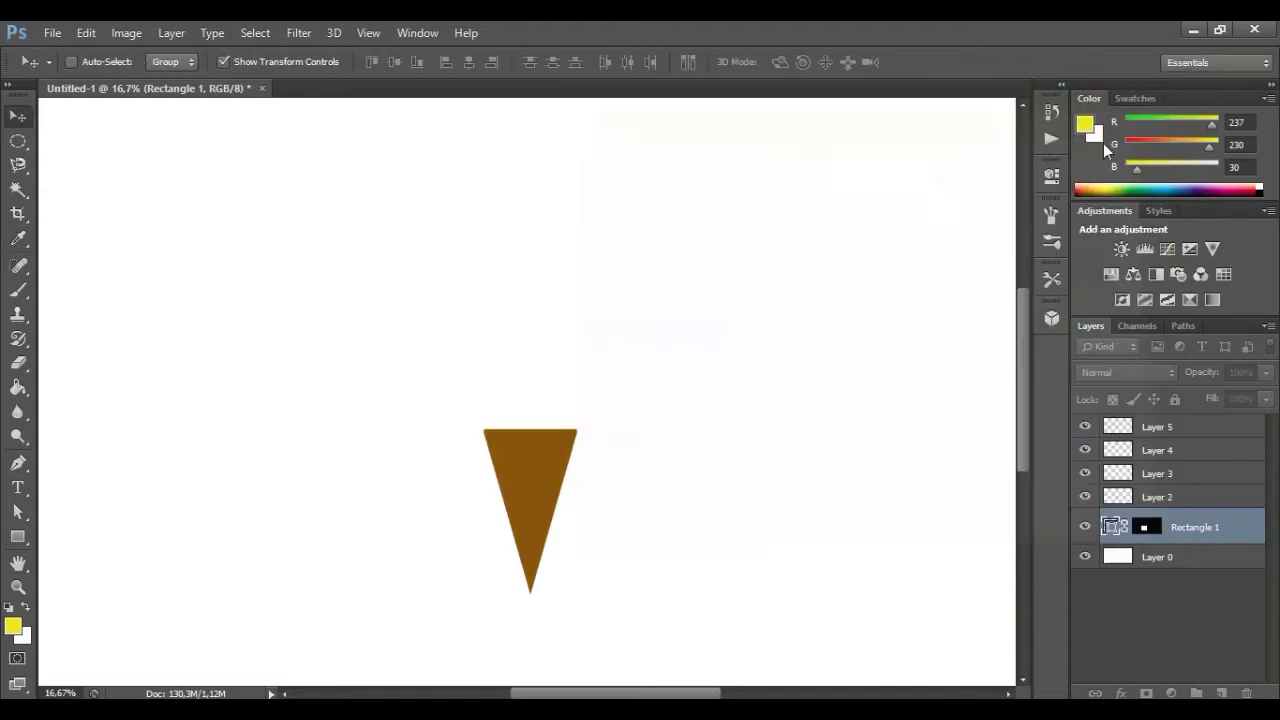
{"action": "key", "text": "z"}
{"action": "left_click", "coordinate": [503, 456]}
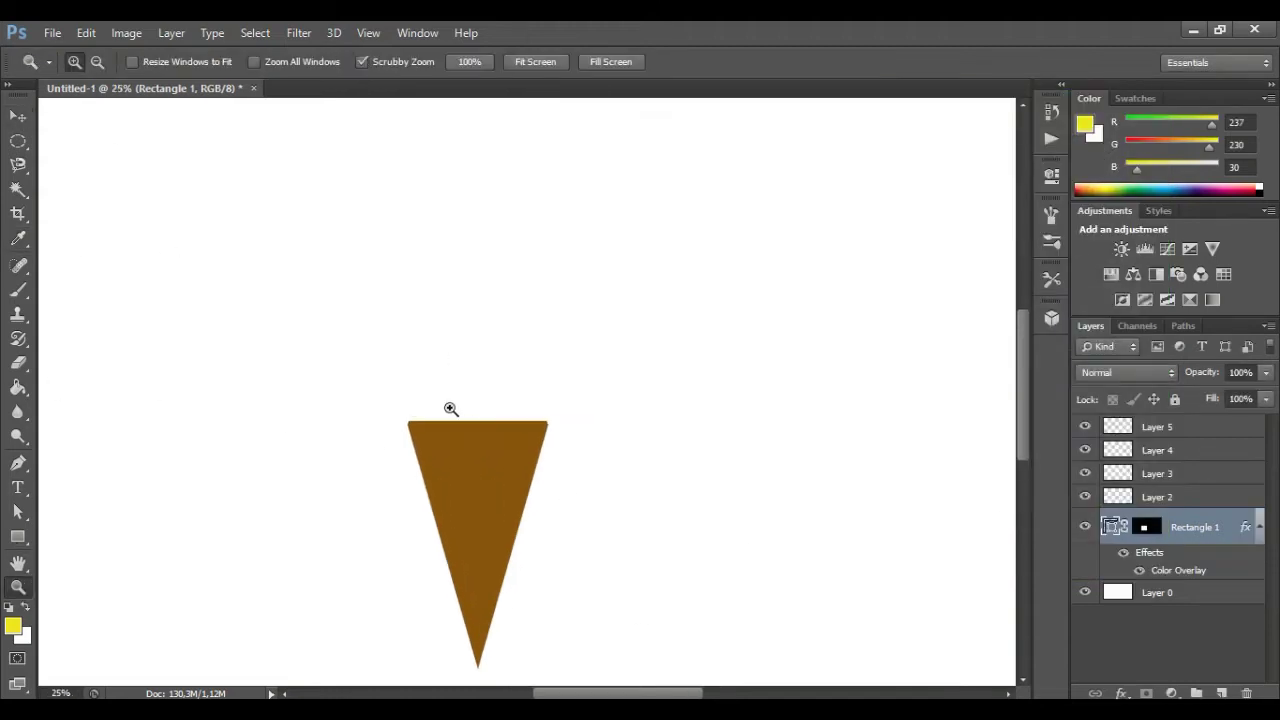
Step: Zoom in closer on the cone and select Layer 2 above it
{"action": "left_click", "coordinate": [456, 419]}
{"action": "scroll", "coordinate": [1026, 398], "scroll_direction": "down", "scroll_amount": 3}
{"action": "key", "text": "ctrl+plus"}
{"action": "key", "text": "v"}
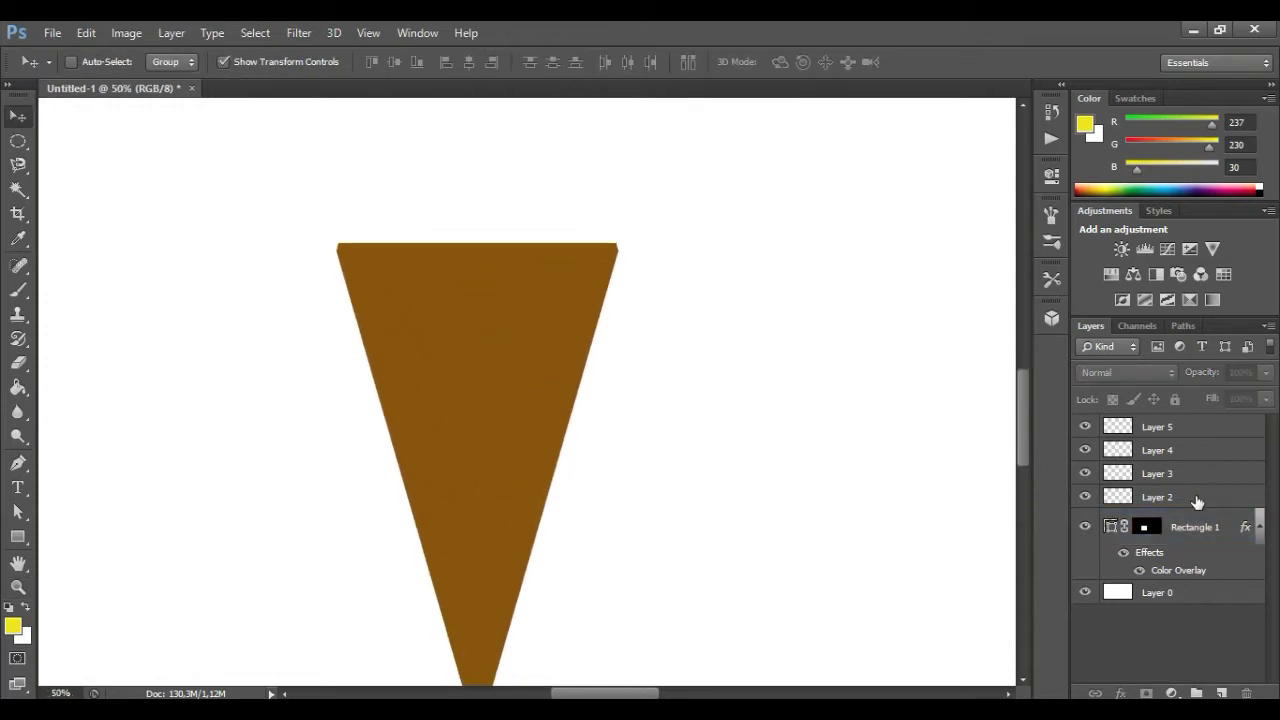
{"action": "left_click", "coordinate": [1195, 497]}
Step: Pen-draw a leaf shape, flatten it into a thin sliver, and place it on the cone's upper left
{"action": "left_click", "coordinate": [18, 463]}
{"action": "left_click_drag", "start_coordinate": [294, 326], "coordinate": [240, 388]}
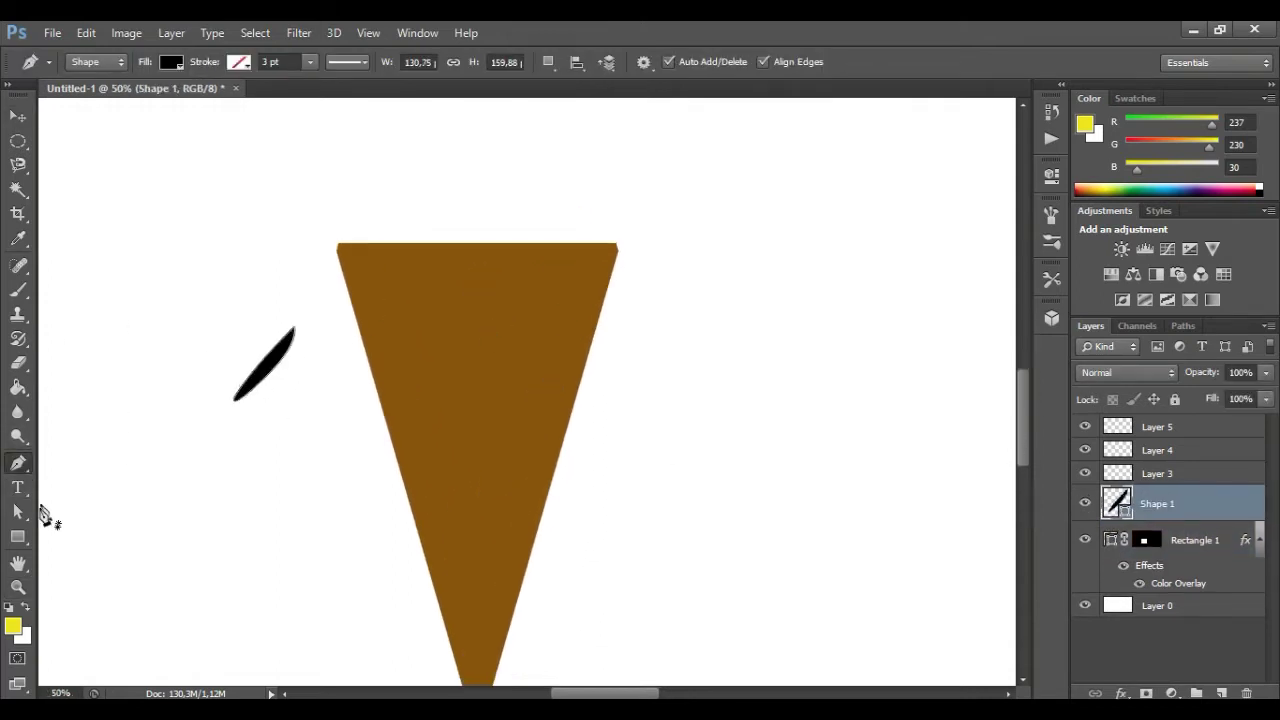
{"action": "left_click", "coordinate": [270, 363], "text": "ctrl"}
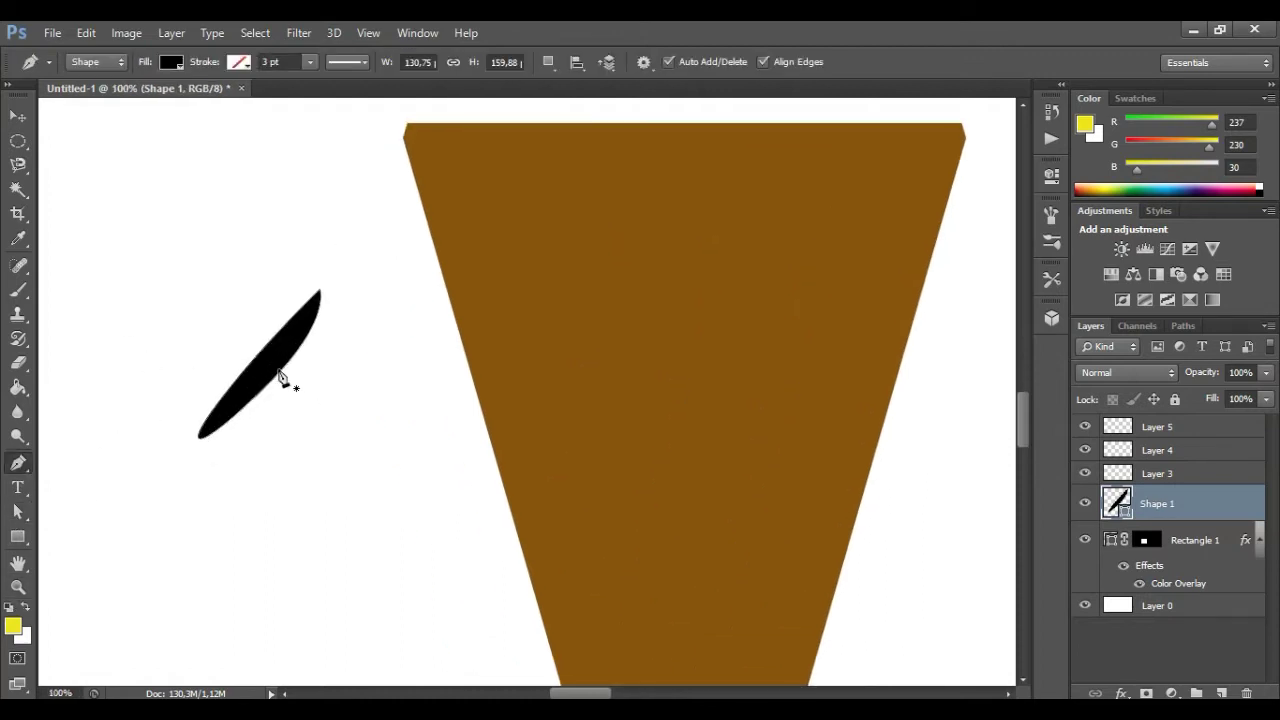
{"action": "left_click_drag", "start_coordinate": [251, 381], "coordinate": [276, 370]}
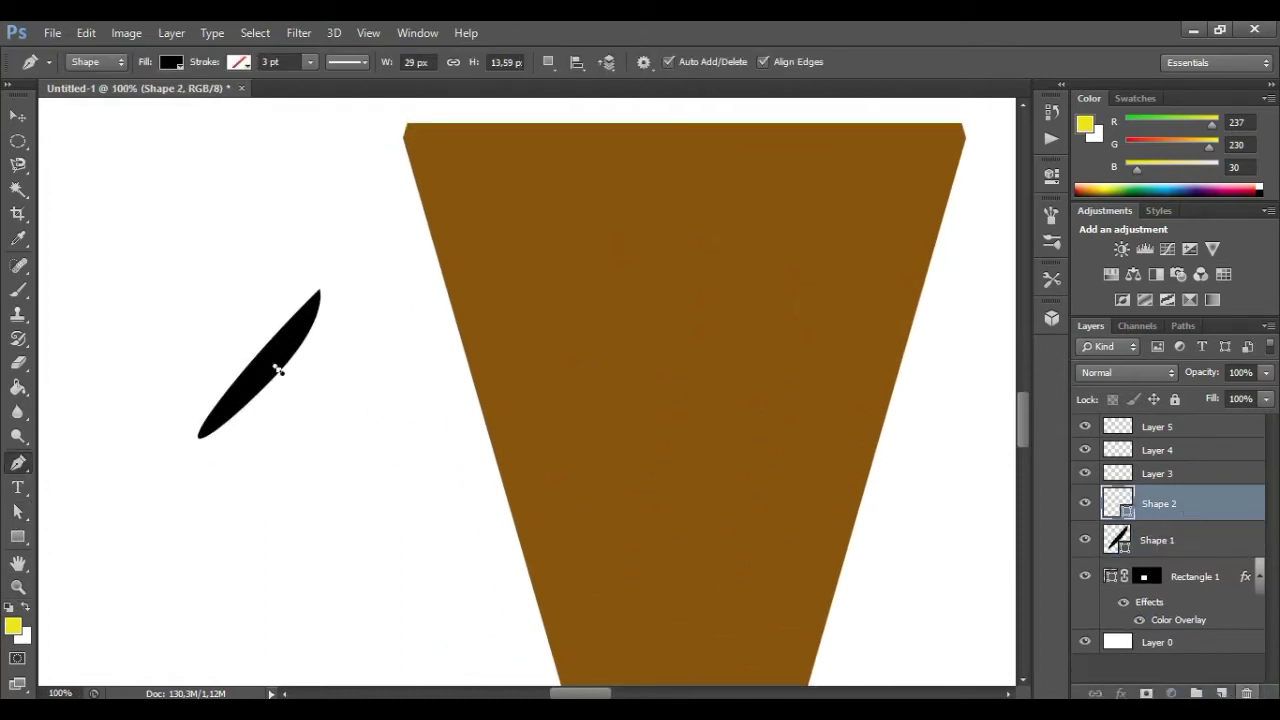
{"action": "key", "text": "ctrl+z"}
{"action": "key", "text": "a"}
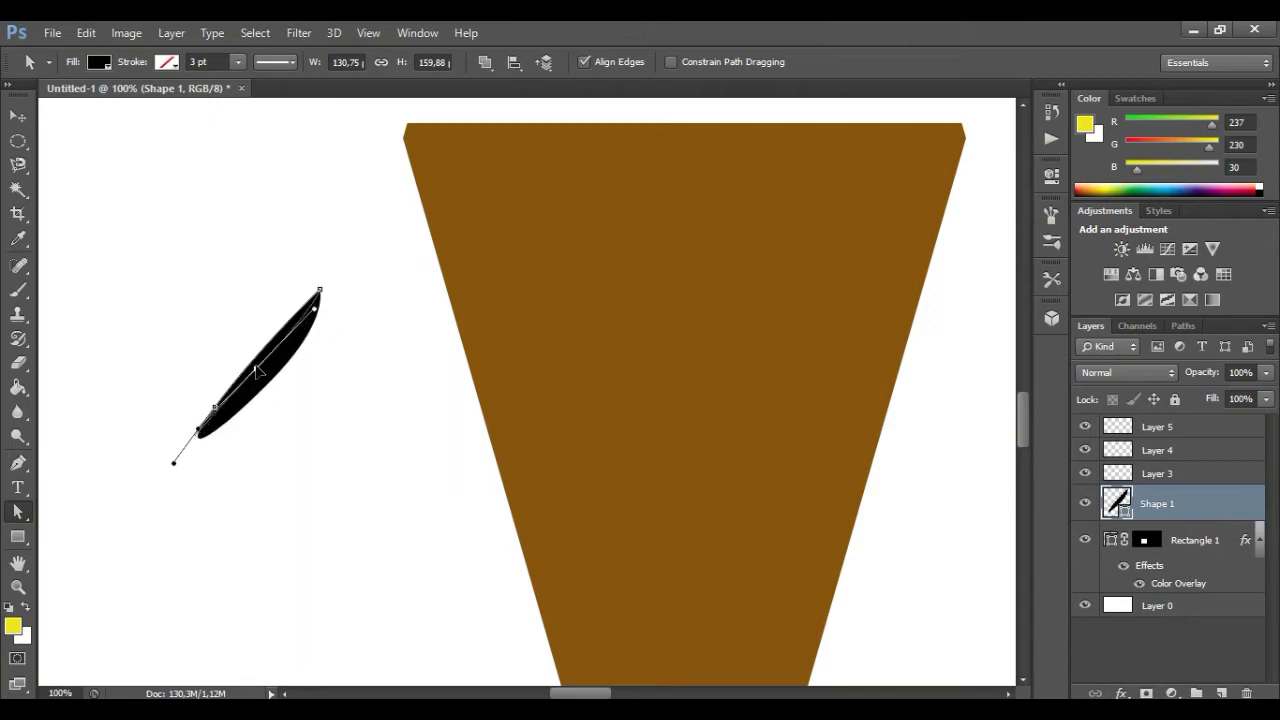
{"action": "left_click_drag", "start_coordinate": [231, 404], "coordinate": [320, 292]}
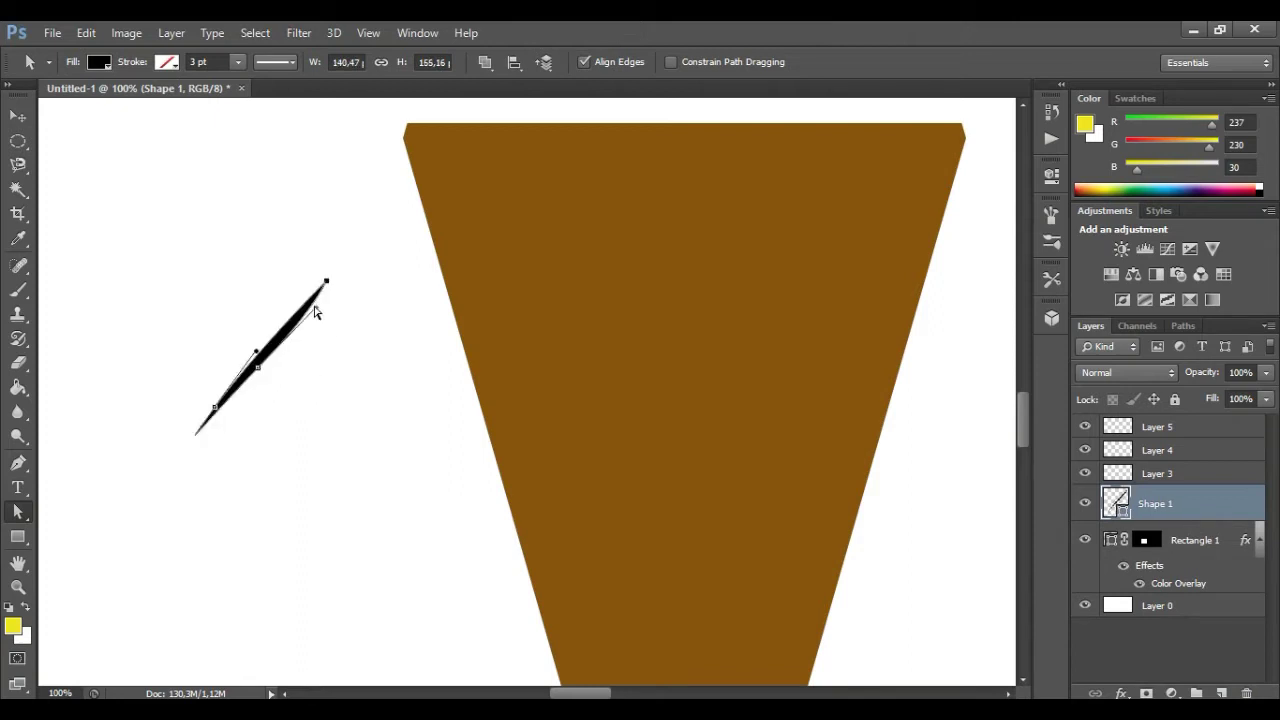
{"action": "key", "text": "v"}
{"action": "left_click_drag", "start_coordinate": [280, 354], "coordinate": [545, 211]}
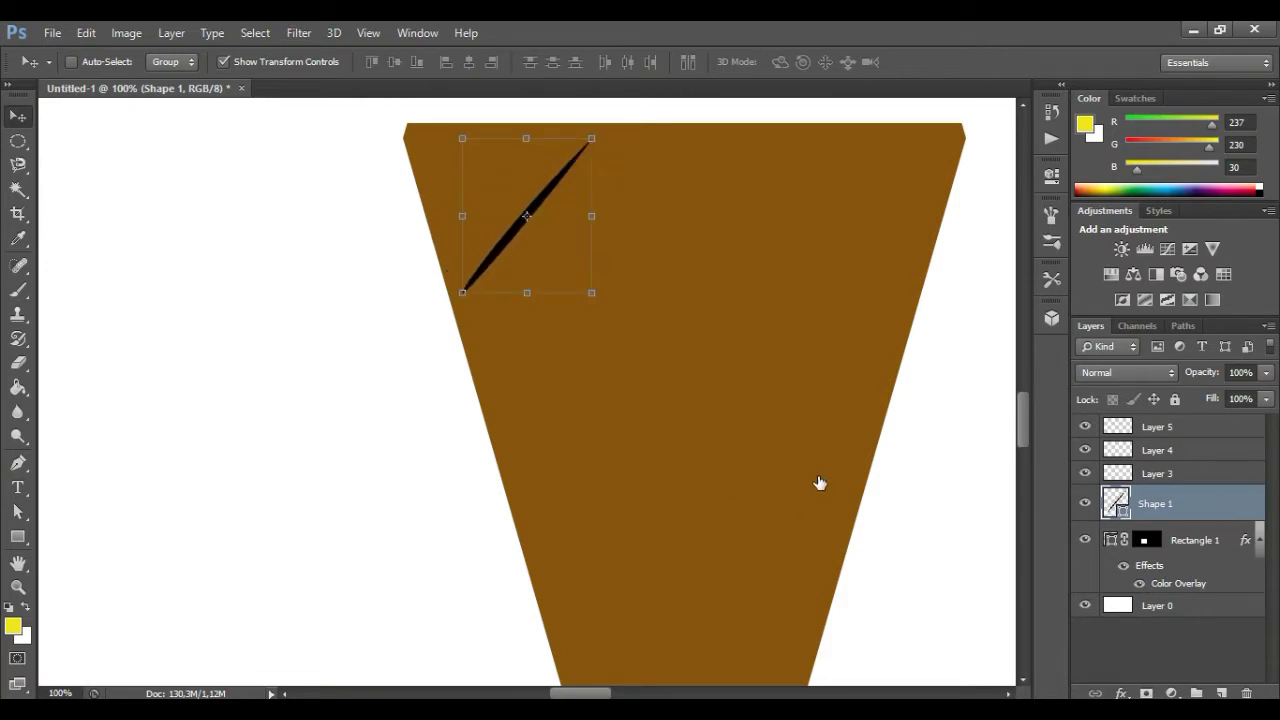
Step: Give Shape 1's sliver a dark brown Color Overlay of 673b07
{"action": "double_click", "coordinate": [1210, 503]}
{"action": "left_click", "coordinate": [630, 327]}
{"action": "left_click", "coordinate": [954, 167]}
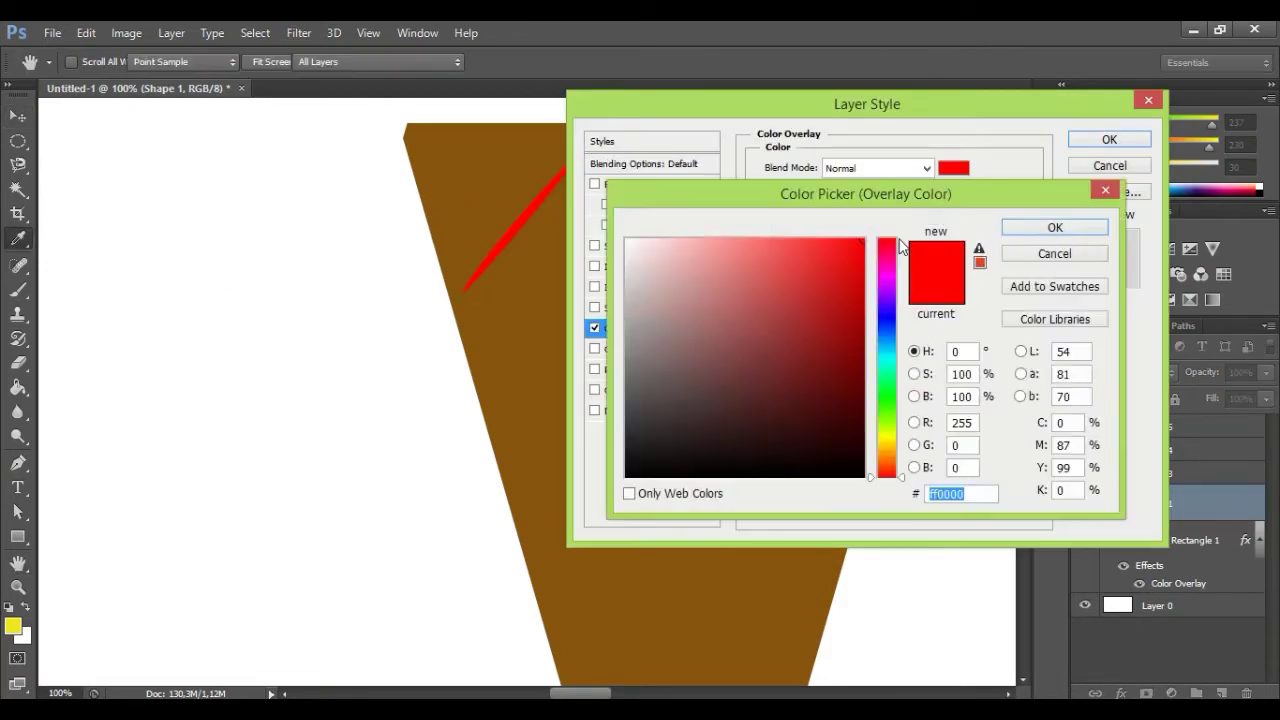
{"action": "left_click", "coordinate": [892, 450]}
{"action": "left_click_drag", "start_coordinate": [892, 450], "coordinate": [902, 456]}
{"action": "left_click_drag", "start_coordinate": [846, 330], "coordinate": [843, 367]}
{"action": "left_click", "coordinate": [848, 380]}
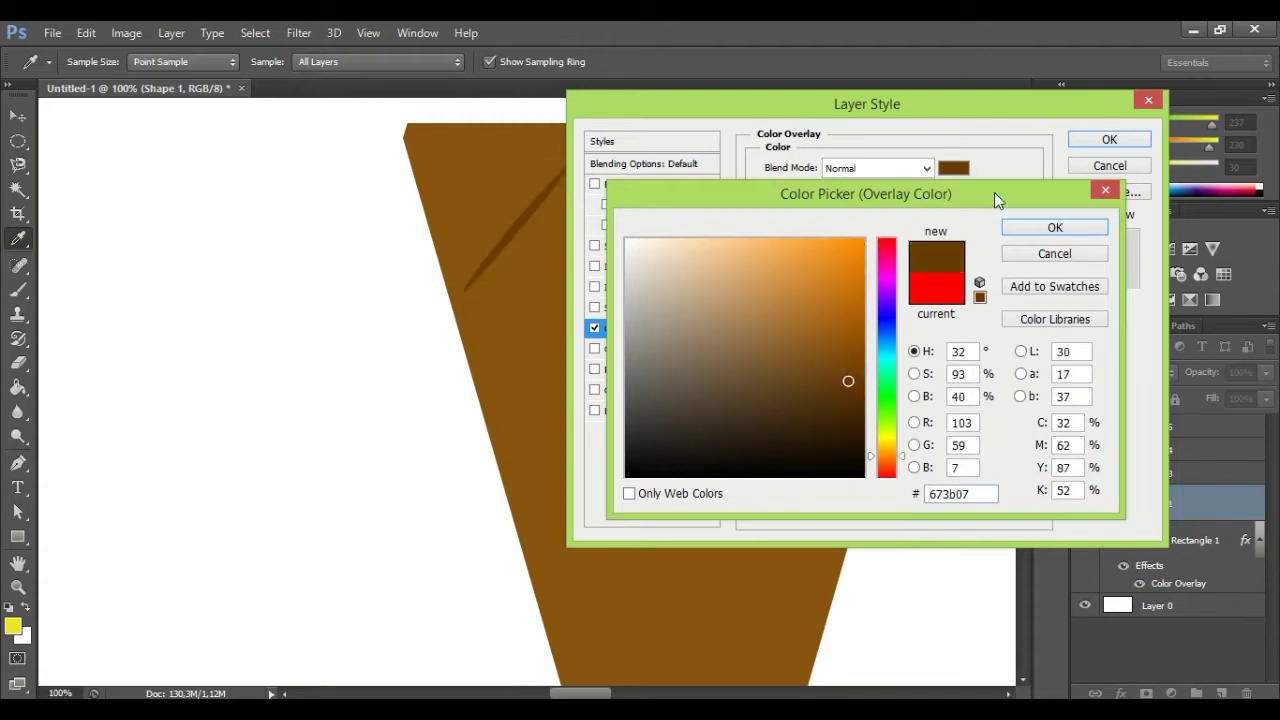
{"action": "left_click", "coordinate": [1107, 141]}
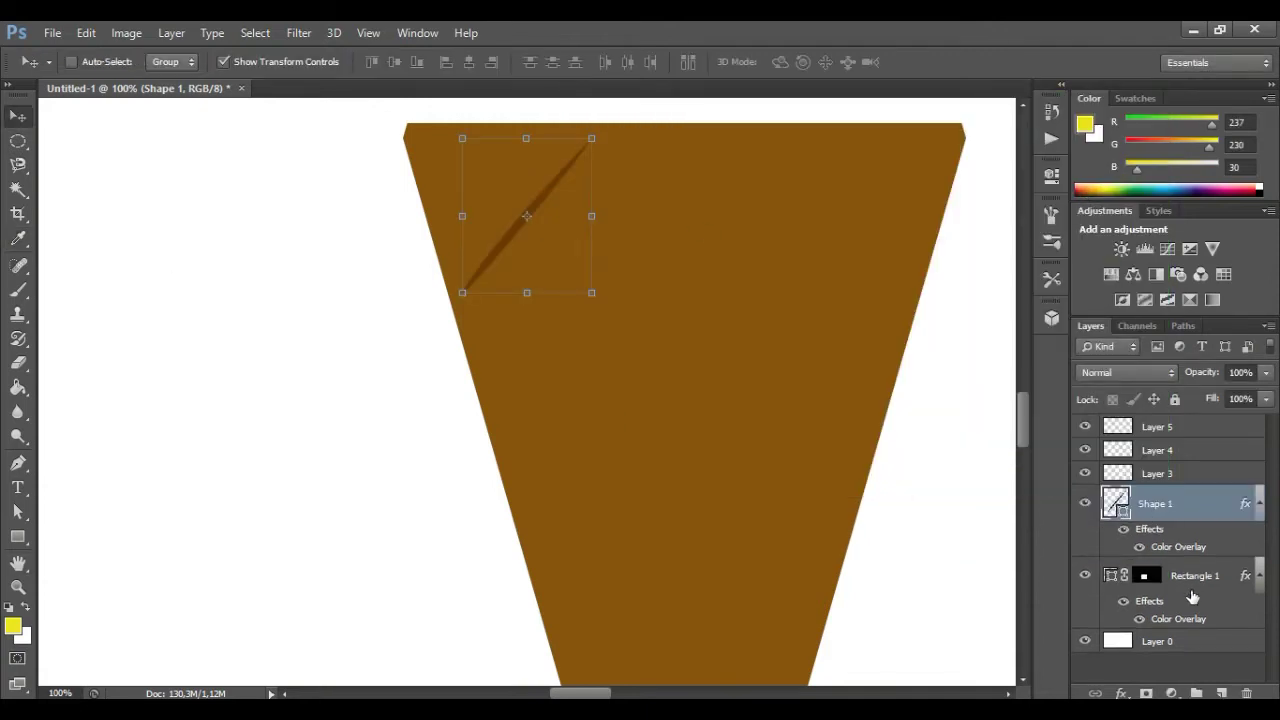
Step: Duplicate the sliver, move the copy down-right, and enlarge it
{"action": "key", "text": "ctrl+j"}
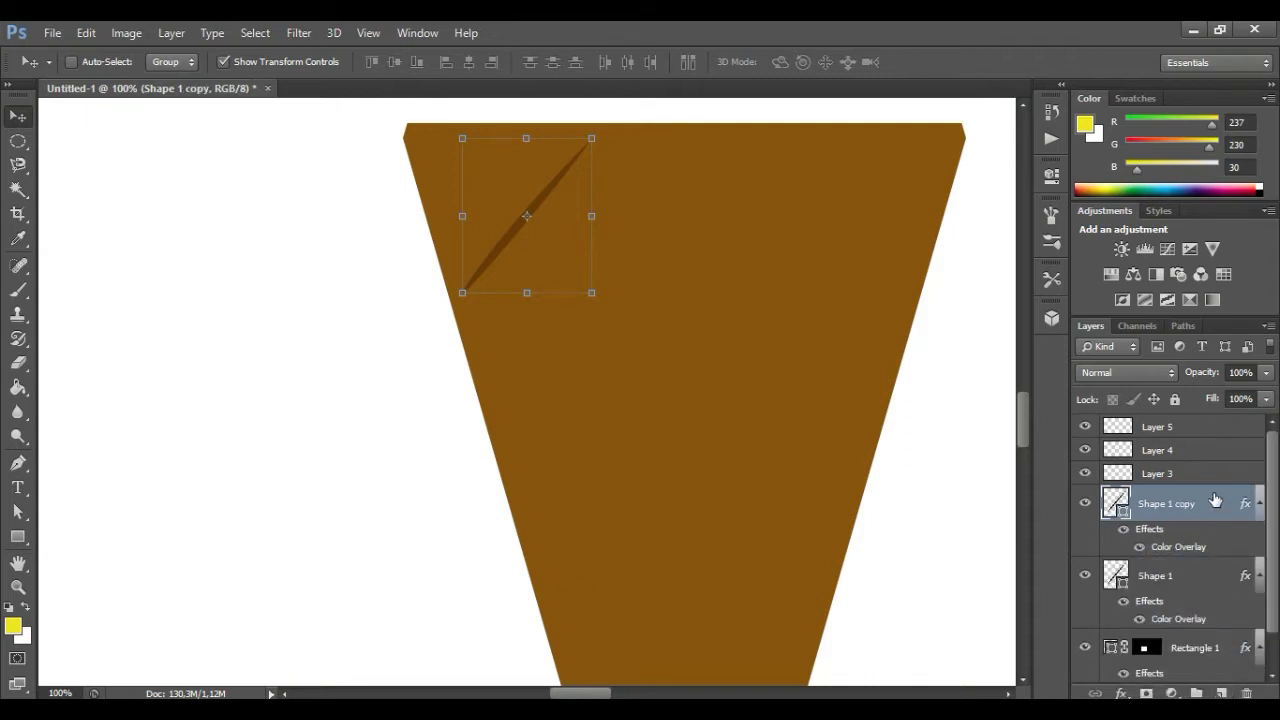
{"action": "left_click_drag", "start_coordinate": [505, 238], "coordinate": [535, 309]}
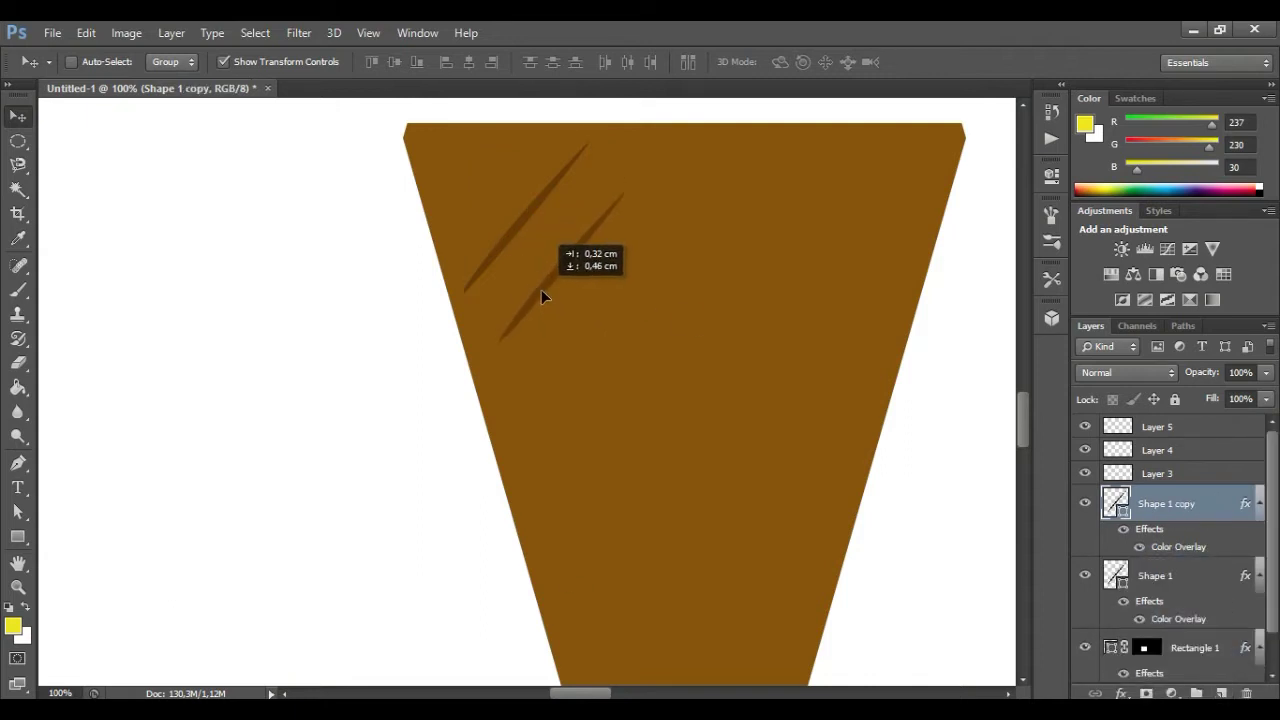
{"action": "key", "text": "ctrl+t"}
{"action": "left_click_drag", "start_coordinate": [617, 206], "coordinate": [668, 155]}
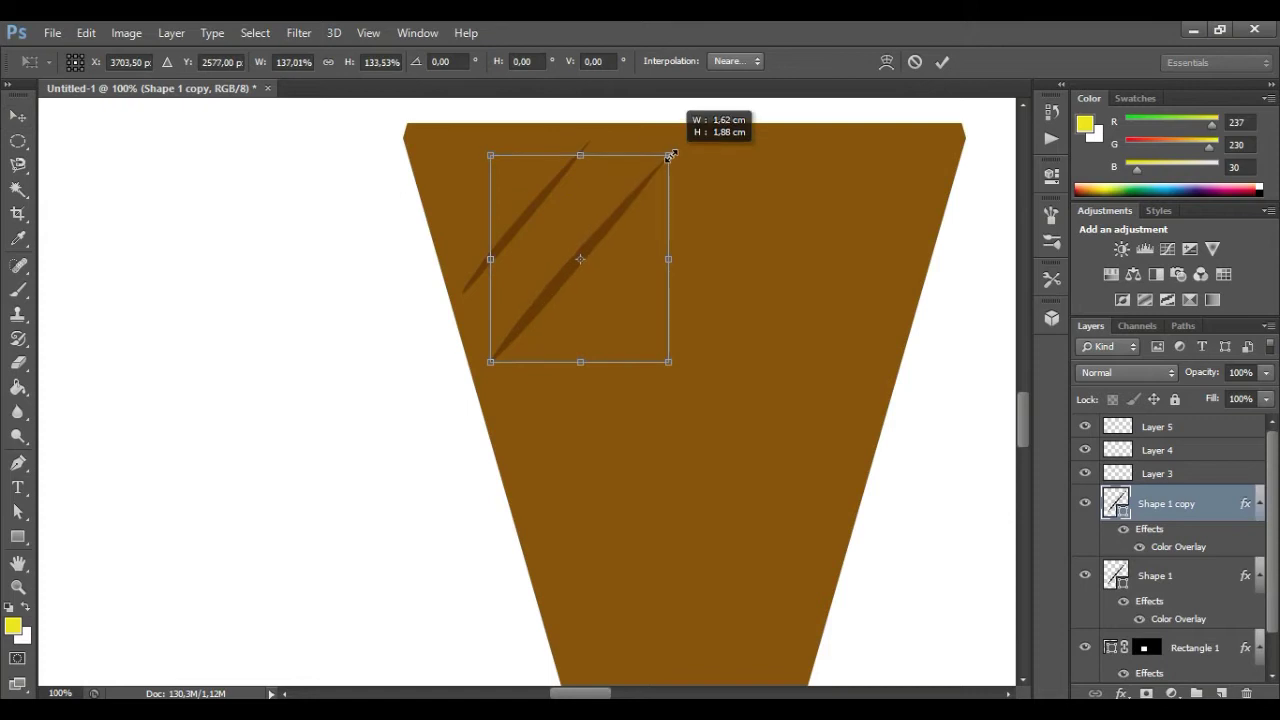
{"action": "left_click_drag", "start_coordinate": [503, 167], "coordinate": [499, 162]}
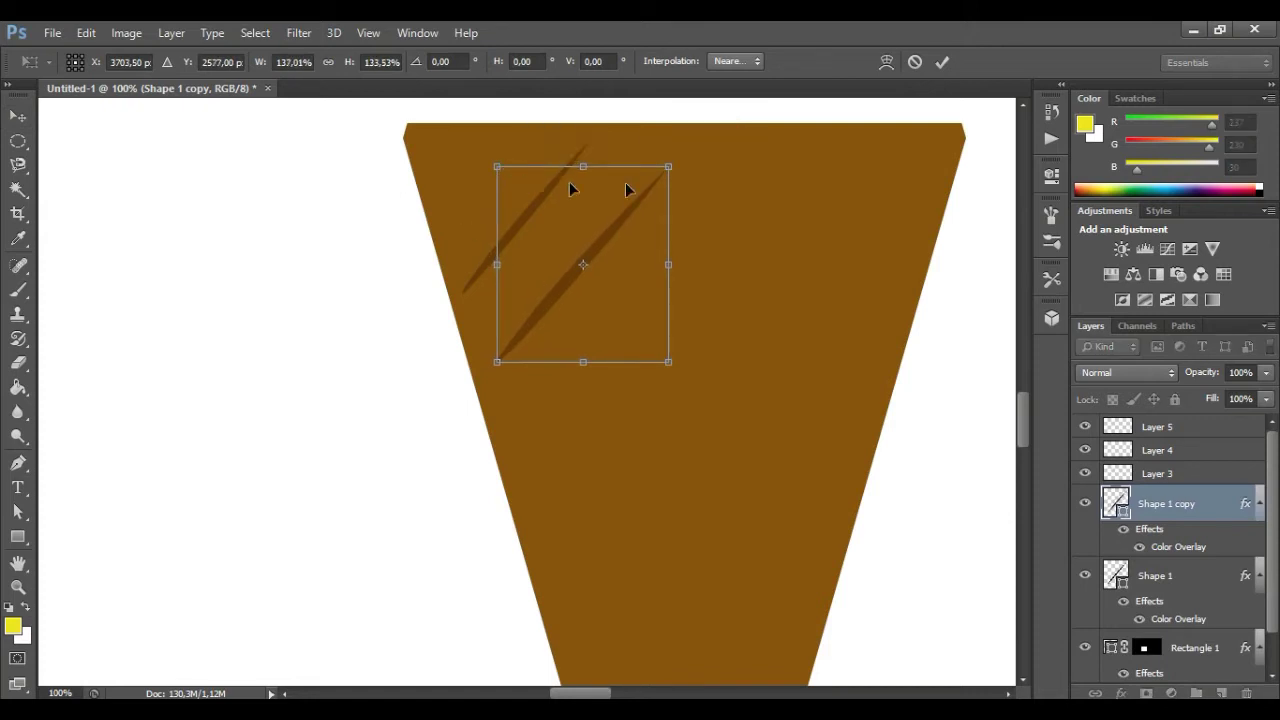
{"action": "left_click_drag", "start_coordinate": [669, 158], "coordinate": [677, 146]}
{"action": "left_click", "coordinate": [18, 511]}
{"action": "left_click", "coordinate": [529, 294]}
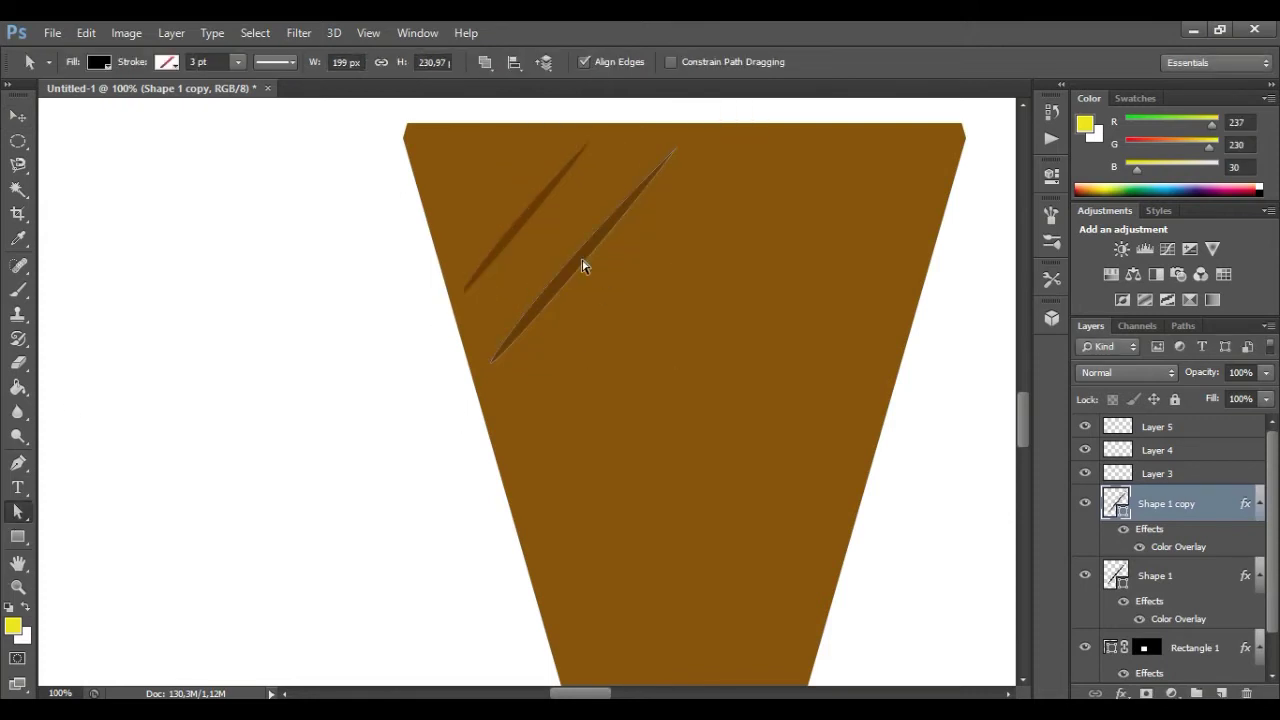
Step: Duplicate the stripes again, place the copy lower right, and enlarge it across the cone
{"action": "key", "text": "v"}
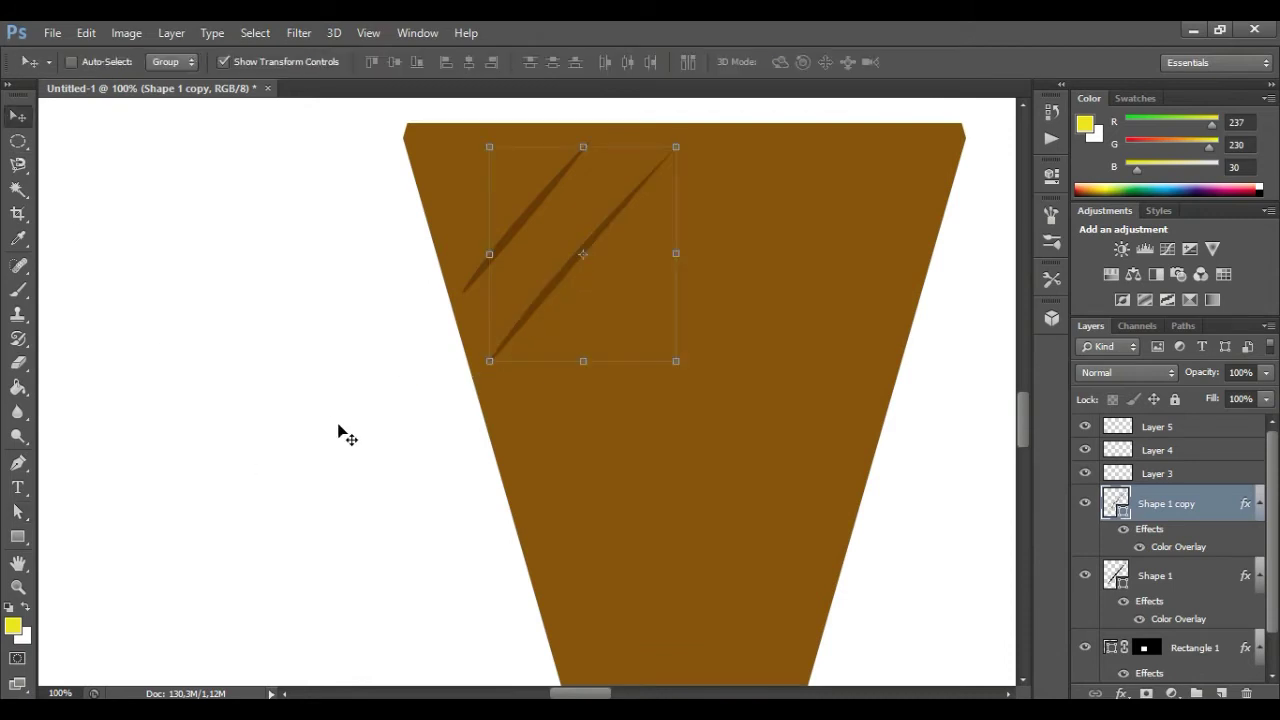
{"action": "key", "text": "ctrl+j"}
{"action": "left_click_drag", "start_coordinate": [586, 220], "coordinate": [607, 284]}
{"action": "left_click_drag", "start_coordinate": [700, 214], "coordinate": [762, 148]}
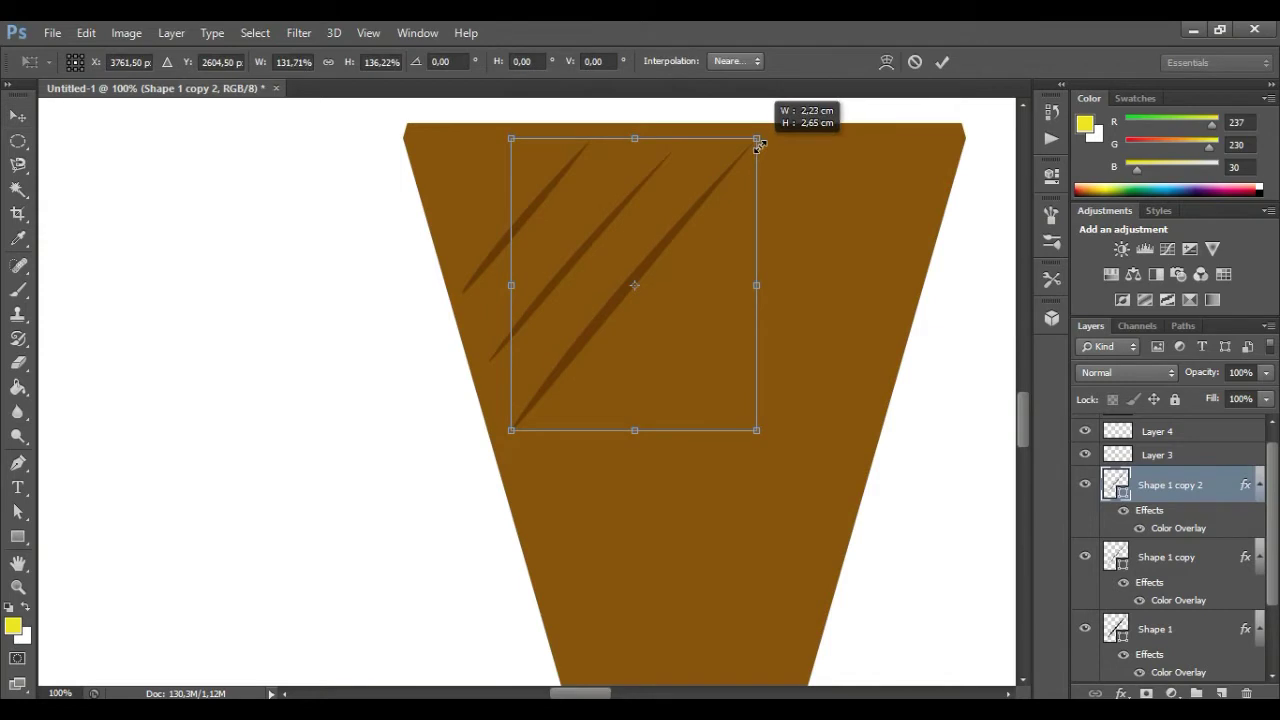
{"action": "left_click", "coordinate": [942, 61]}
{"action": "scroll", "coordinate": [960, 250], "scroll_direction": "down", "scroll_amount": 1}
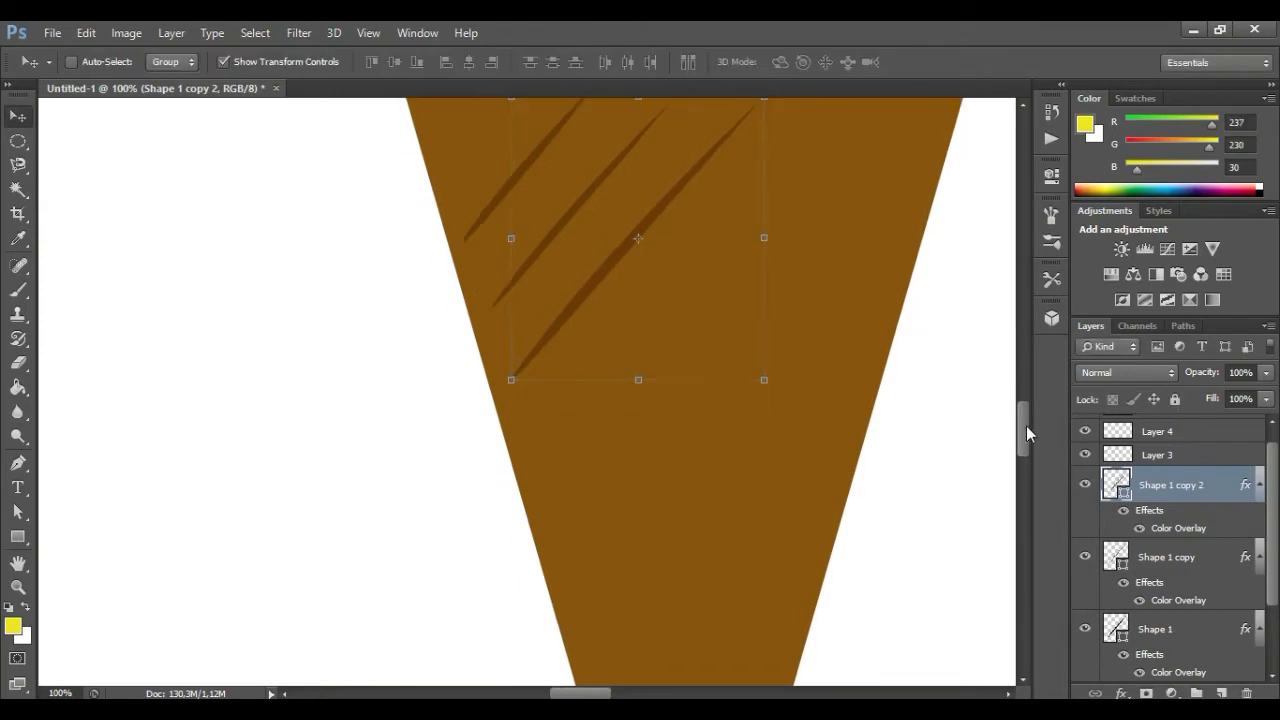
{"action": "scroll", "coordinate": [960, 250], "scroll_direction": "down", "scroll_amount": 1}
Step: Create Shape 1 copy 3 and enlarge it along the cone
{"action": "key", "text": "ctrl+j"}
{"action": "left_click_drag", "start_coordinate": [634, 260], "coordinate": [640, 274]}
{"action": "scroll", "coordinate": [951, 351], "scroll_direction": "up", "scroll_amount": 3}
{"action": "left_click", "coordinate": [818, 286]}
{"action": "left_click_drag", "start_coordinate": [818, 286], "coordinate": [858, 244]}
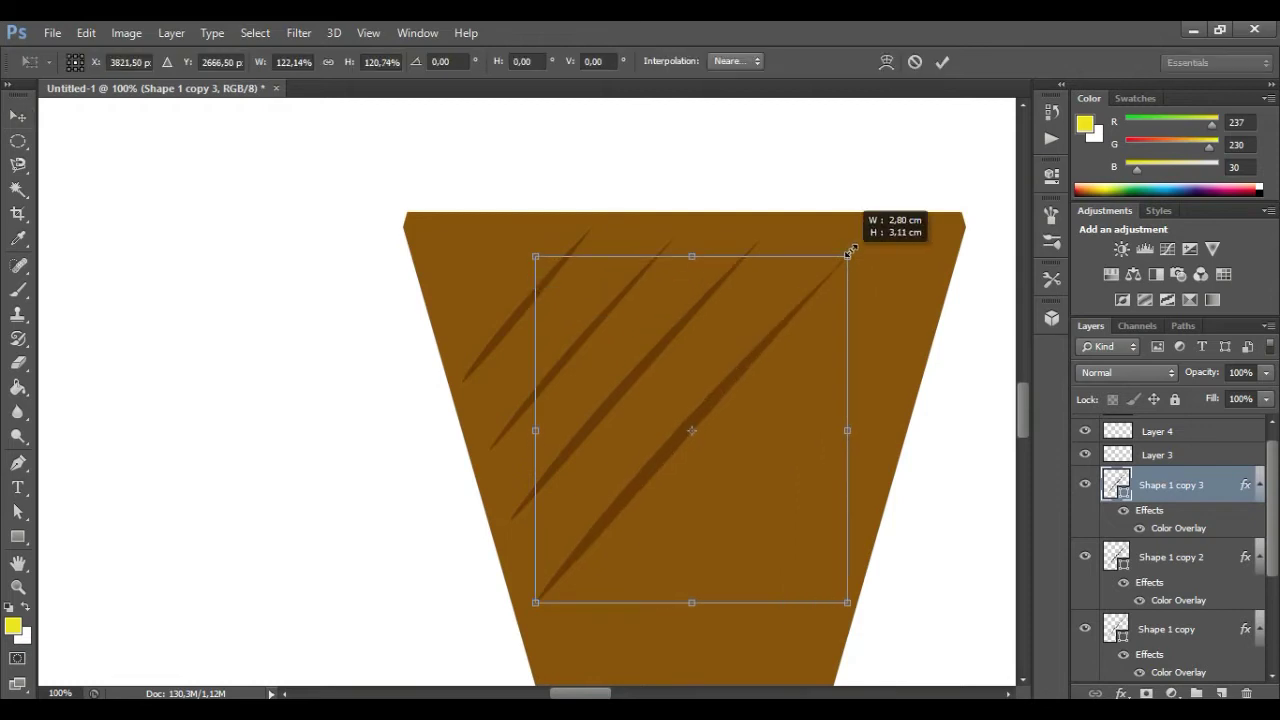
{"action": "left_click", "coordinate": [24, 511]}
{"action": "left_click", "coordinate": [531, 294]}
{"action": "left_click", "coordinate": [686, 445]}
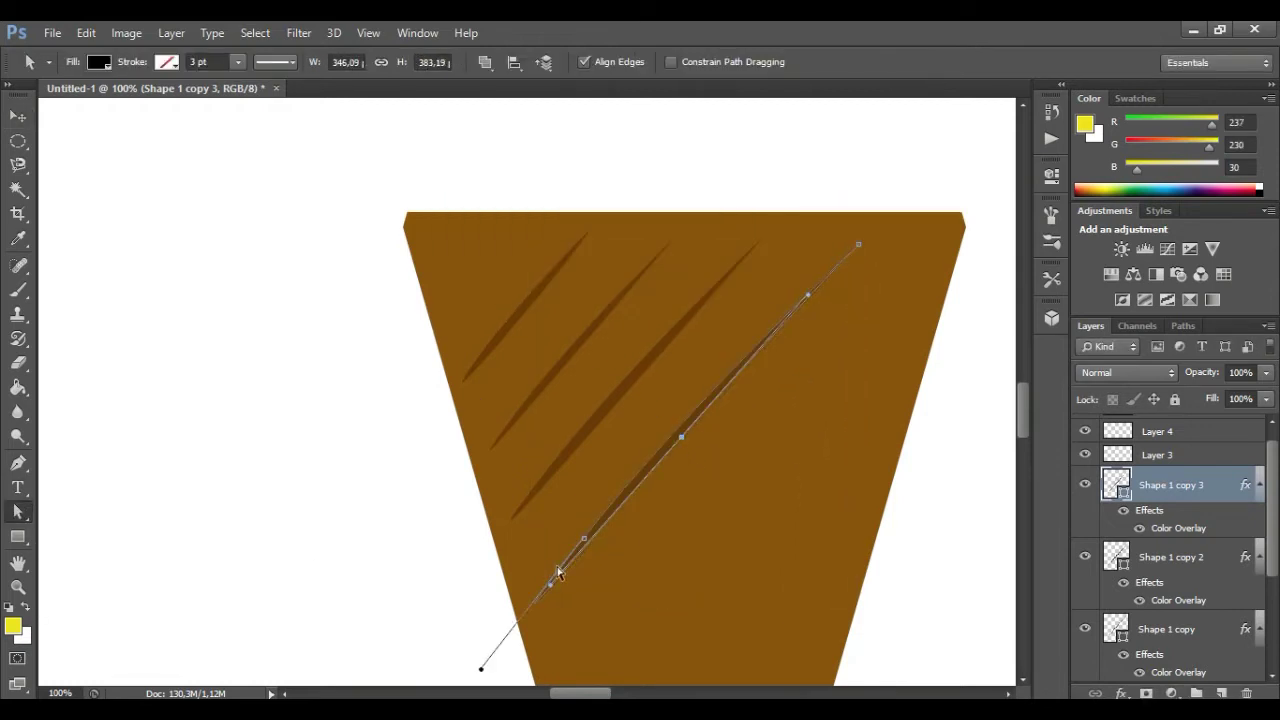
{"action": "key", "text": "v"}
Step: Enlarge the newest stripe copy further and zoom out to see the cone top
{"action": "left_click_drag", "start_coordinate": [1021, 410], "coordinate": [1021, 441]}
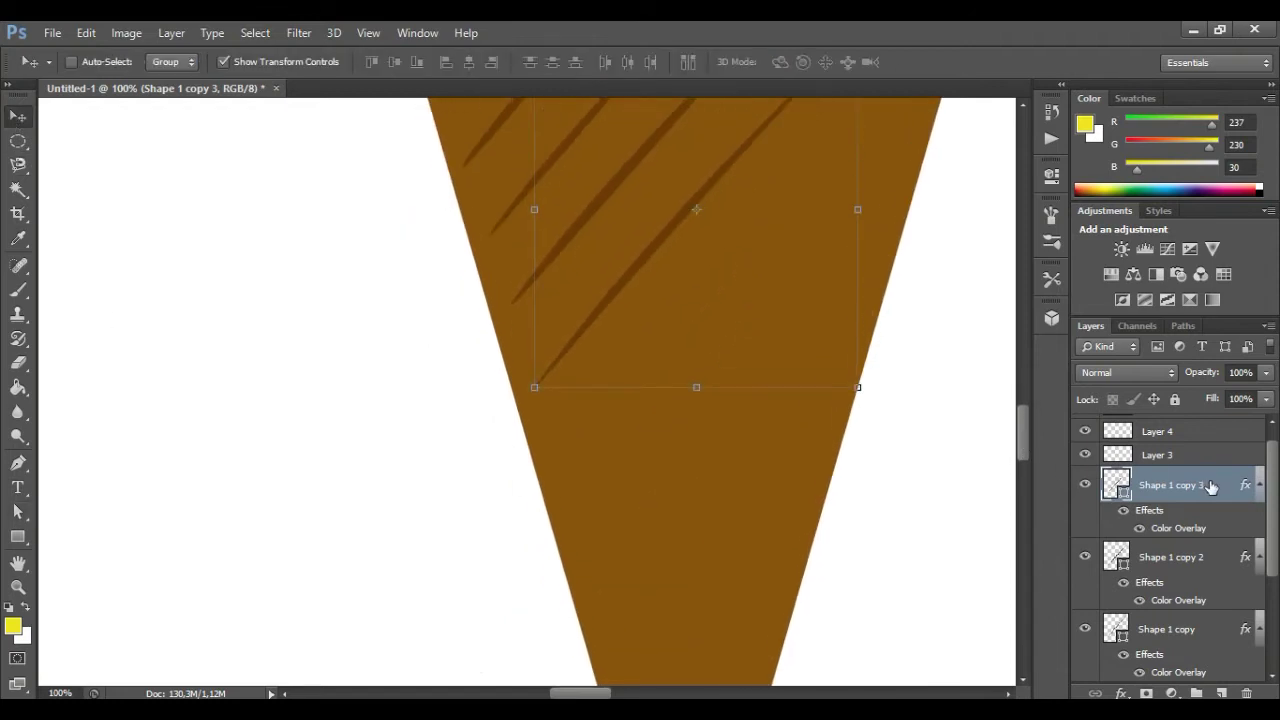
{"action": "left_click_drag", "start_coordinate": [763, 306], "coordinate": [692, 315]}
{"action": "left_click_drag", "start_coordinate": [1022, 440], "coordinate": [1027, 424]}
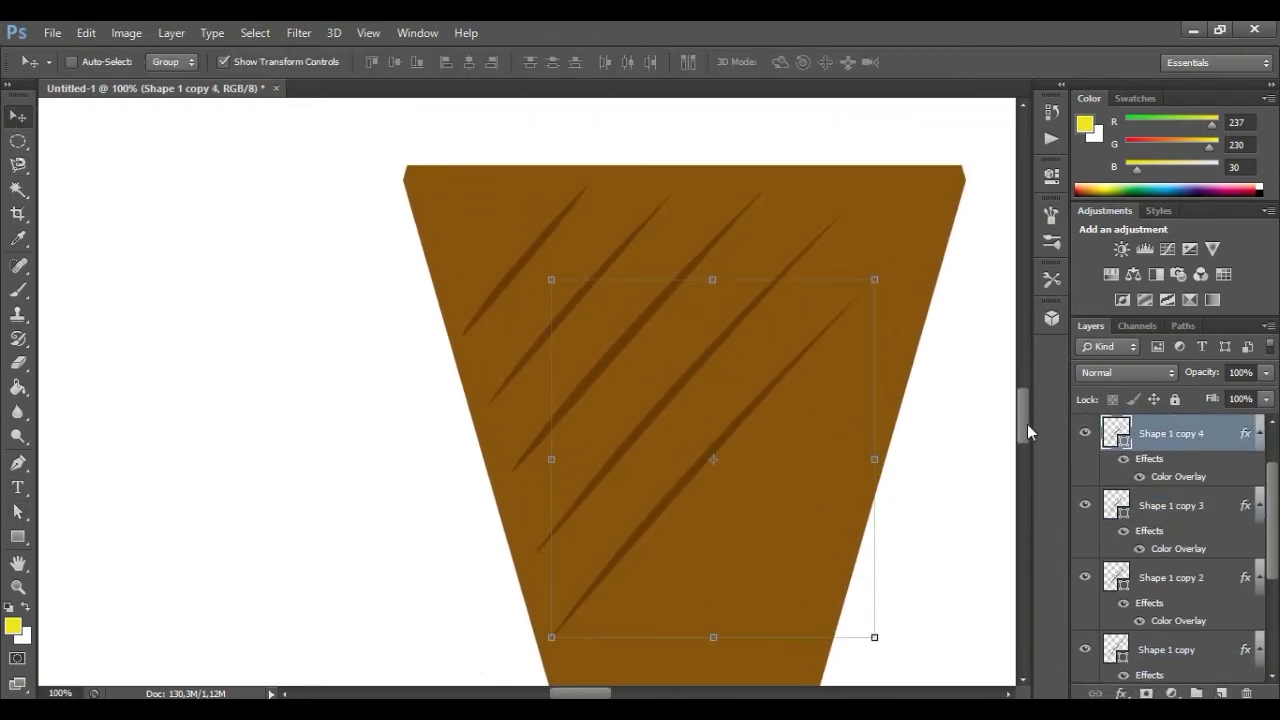
{"action": "left_click_drag", "start_coordinate": [874, 279], "coordinate": [913, 243]}
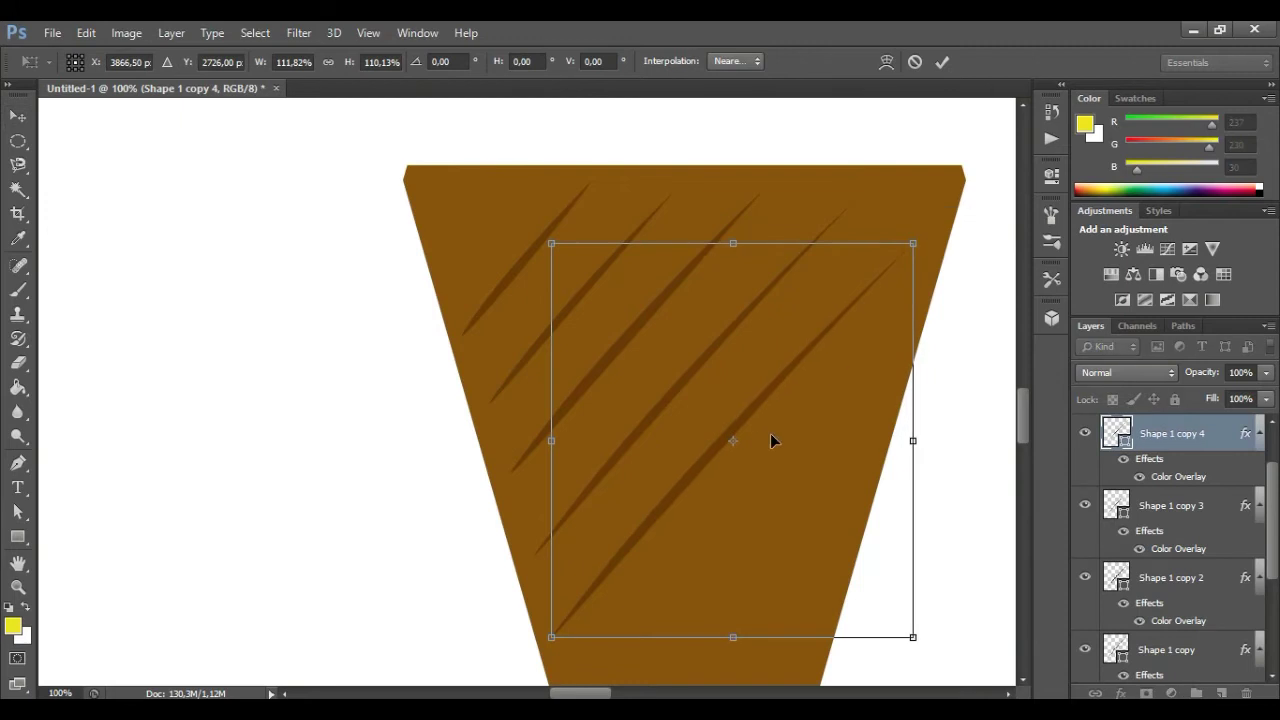
{"action": "key", "text": "Return"}
{"action": "left_click_drag", "start_coordinate": [915, 246], "coordinate": [931, 225]}
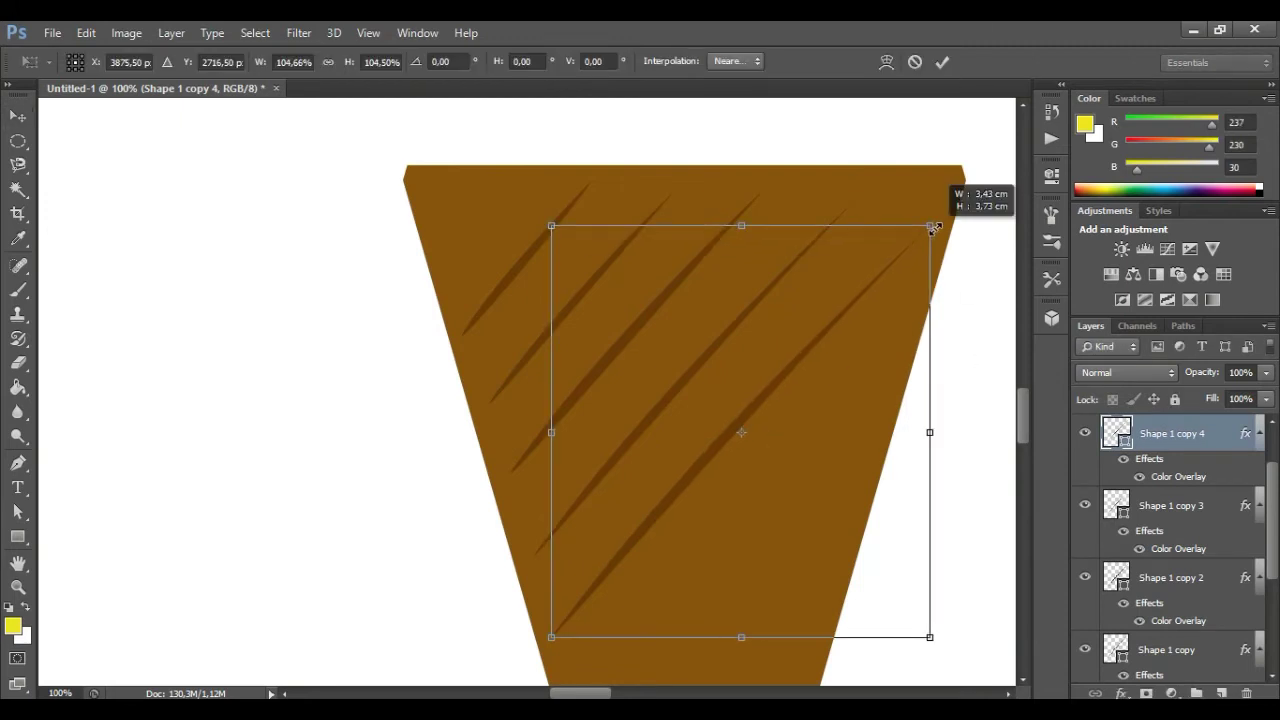
{"action": "left_click", "coordinate": [943, 62]}
{"action": "left_click_drag", "start_coordinate": [1022, 415], "coordinate": [1028, 440]}
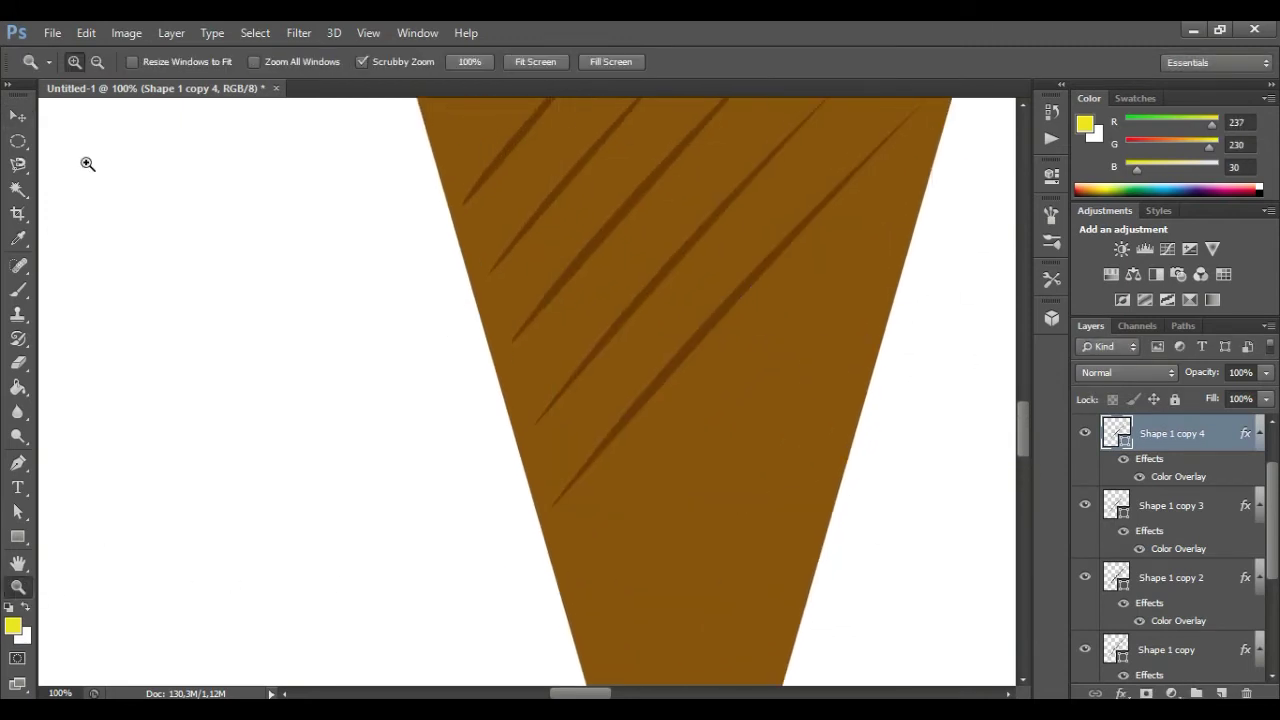
{"action": "left_click", "coordinate": [303, 392], "text": "alt"}
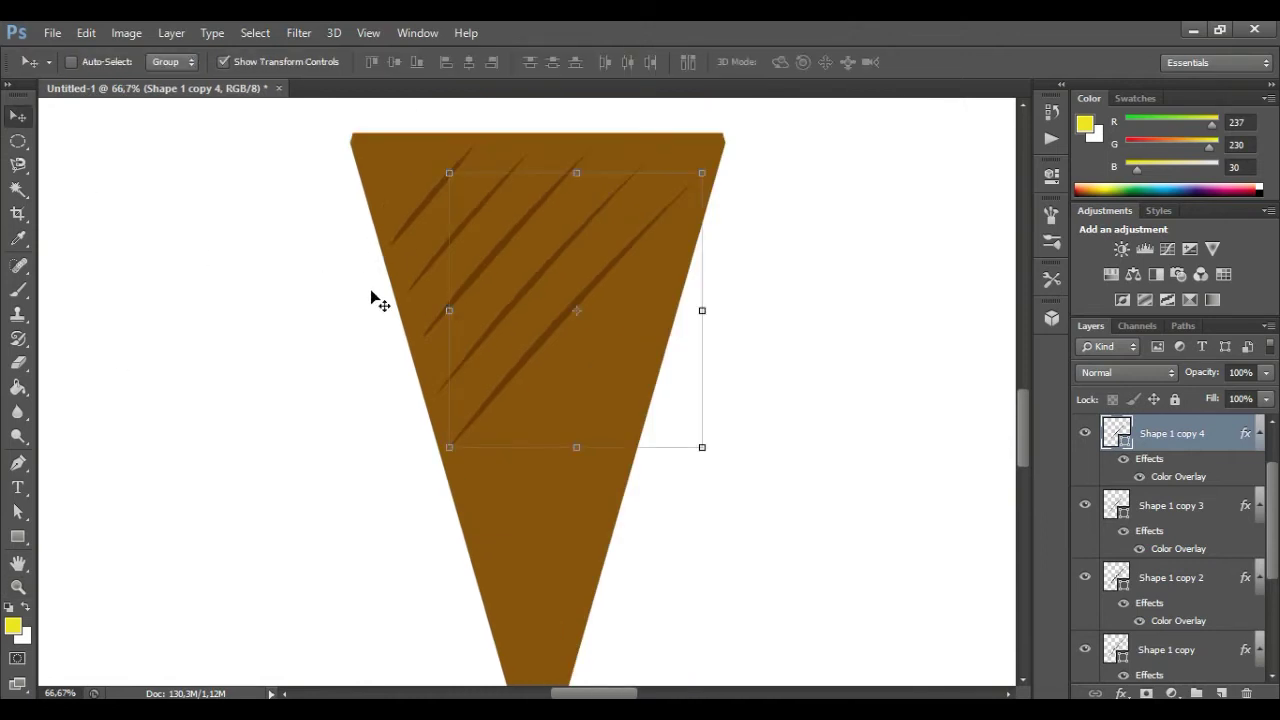
Step: Reorder Shape 1 copy 4 in the layer stack, undoing an accidental stripe move
{"action": "left_click_drag", "start_coordinate": [1228, 443], "coordinate": [1170, 640]}
{"action": "left_click_drag", "start_coordinate": [572, 270], "coordinate": [574, 324]}
{"action": "key", "text": "ctrl+z"}
{"action": "left_click_drag", "start_coordinate": [1222, 638], "coordinate": [1197, 487]}
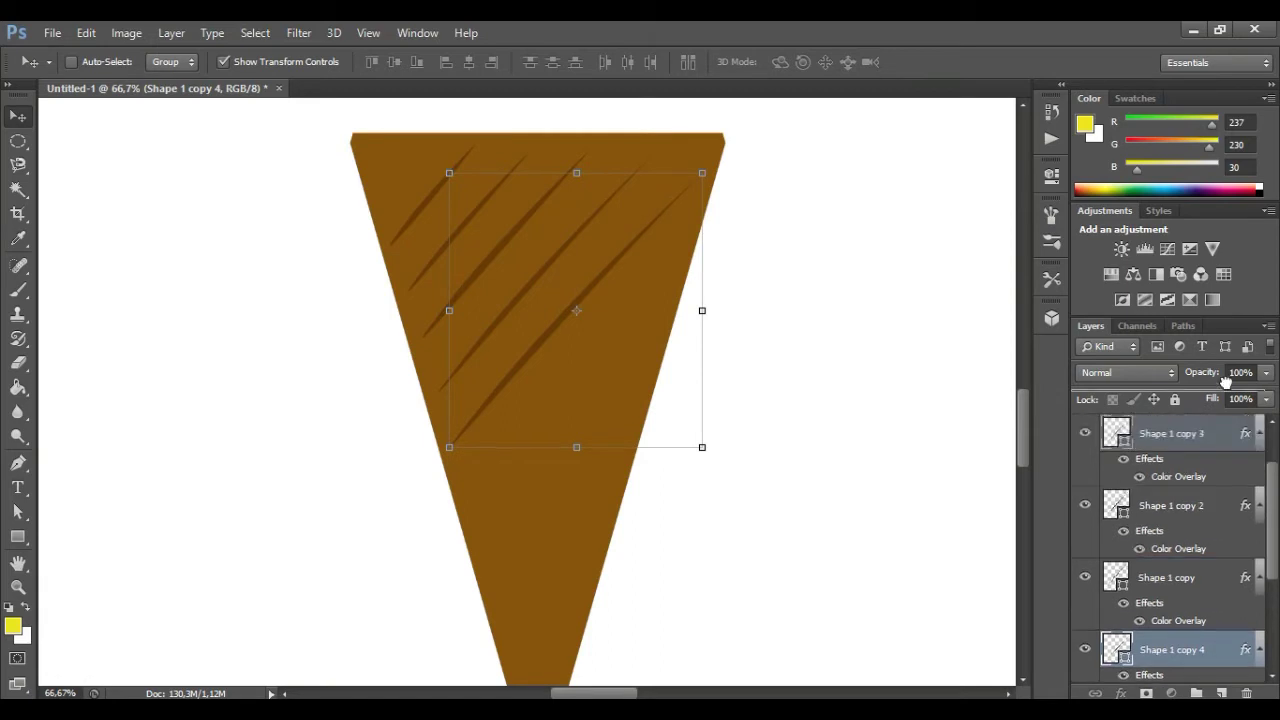
Step: Add Shape 1 copies 5 and 6 further down the cone, shrunk to its narrower width
{"action": "key", "text": "ctrl+j"}
{"action": "left_click_drag", "start_coordinate": [600, 305], "coordinate": [607, 358]}
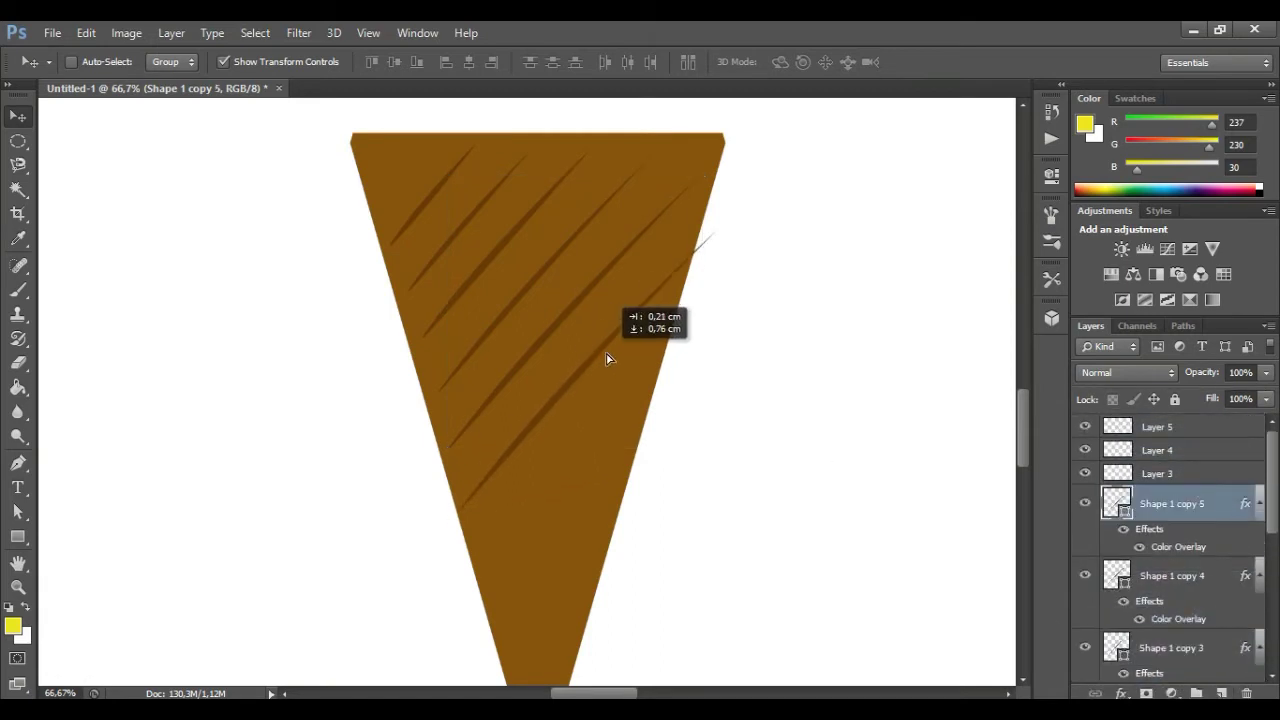
{"action": "left_click_drag", "start_coordinate": [714, 223], "coordinate": [687, 259]}
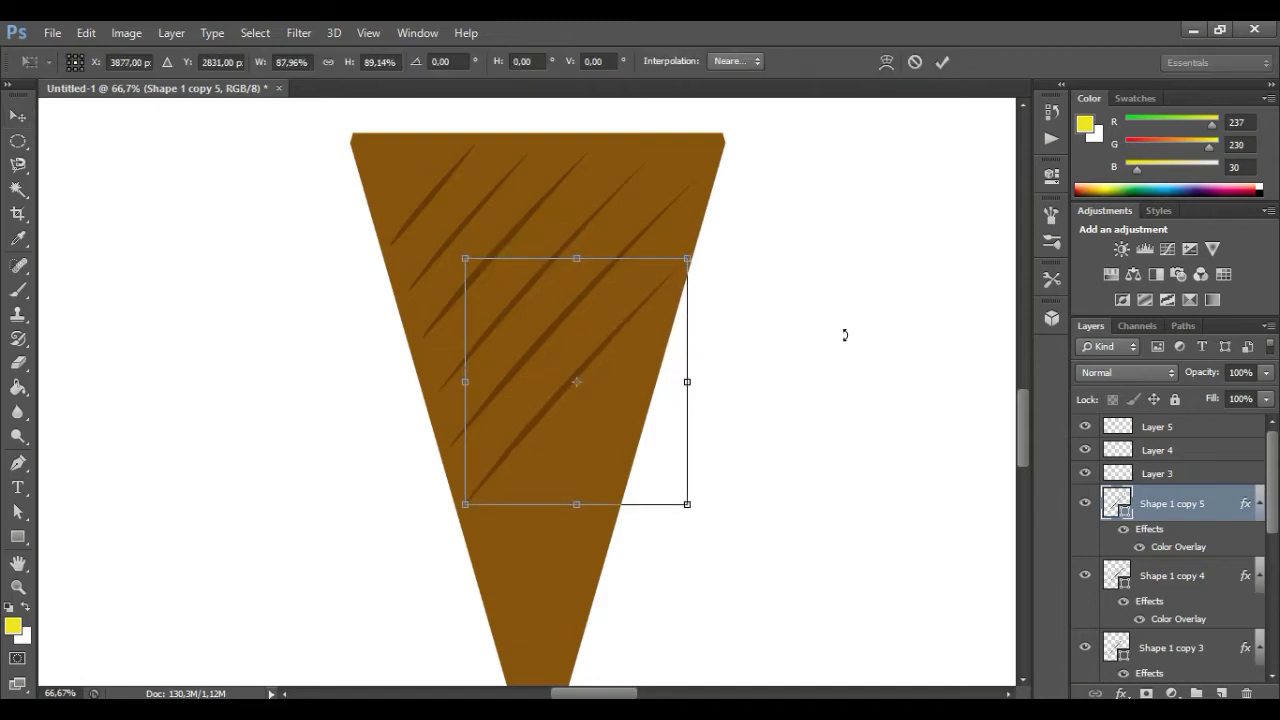
{"action": "key", "text": "Return"}
{"action": "key", "text": "ctrl+j"}
{"action": "left_click_drag", "start_coordinate": [586, 357], "coordinate": [597, 424]}
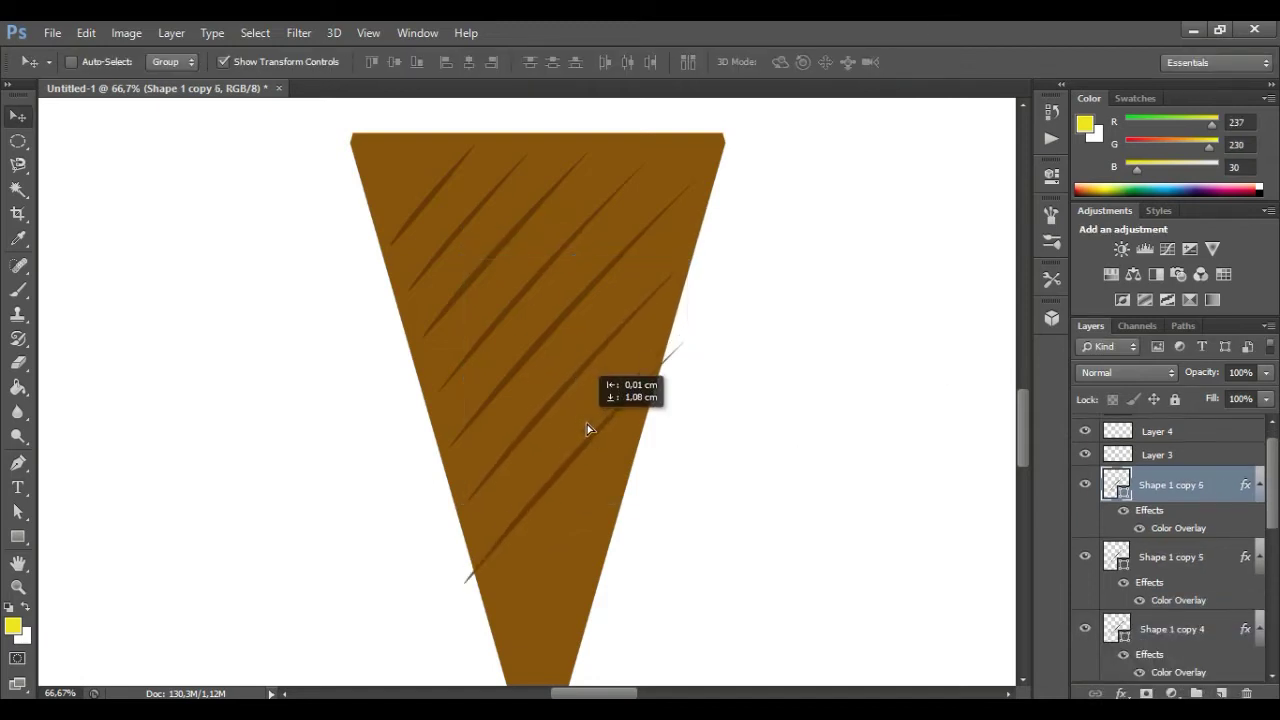
{"action": "left_click_drag", "start_coordinate": [699, 326], "coordinate": [654, 373]}
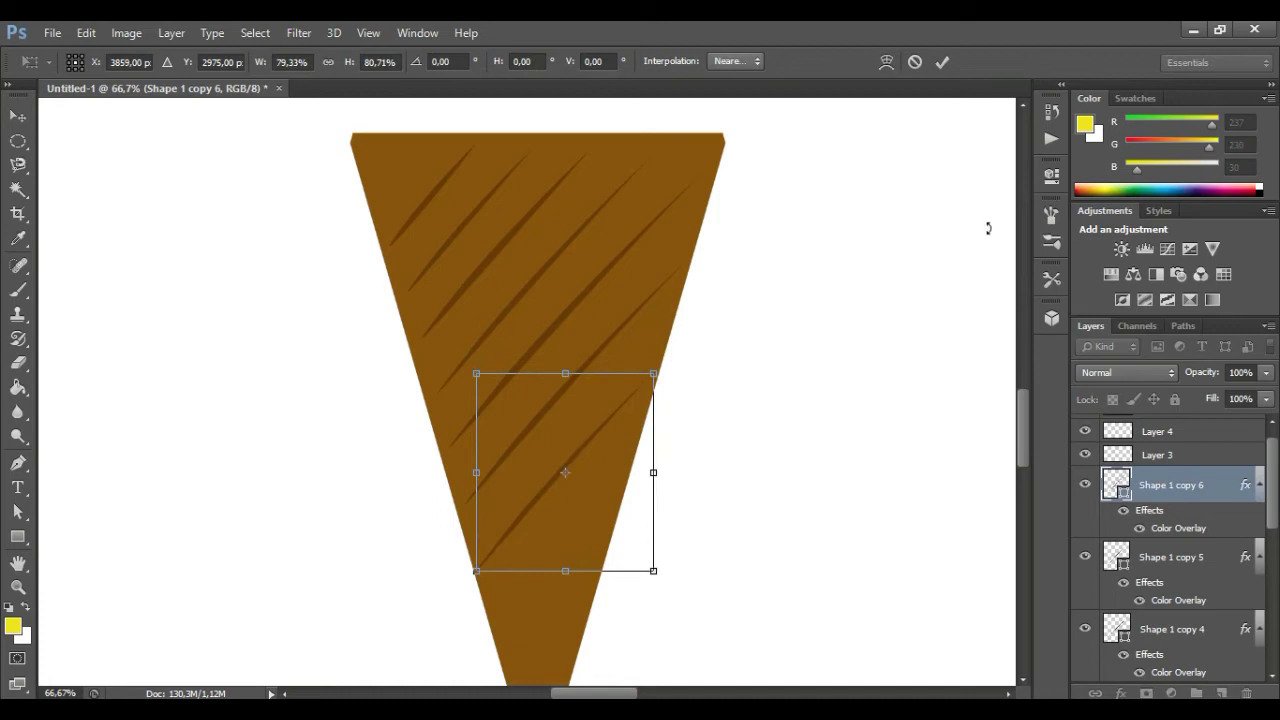
{"action": "left_click", "coordinate": [944, 64]}
Step: Add Shape 1 copy 7 on the lower cone, shrunk to fit
{"action": "key", "text": "ctrl+j"}
{"action": "left_click_drag", "start_coordinate": [553, 485], "coordinate": [578, 508]}
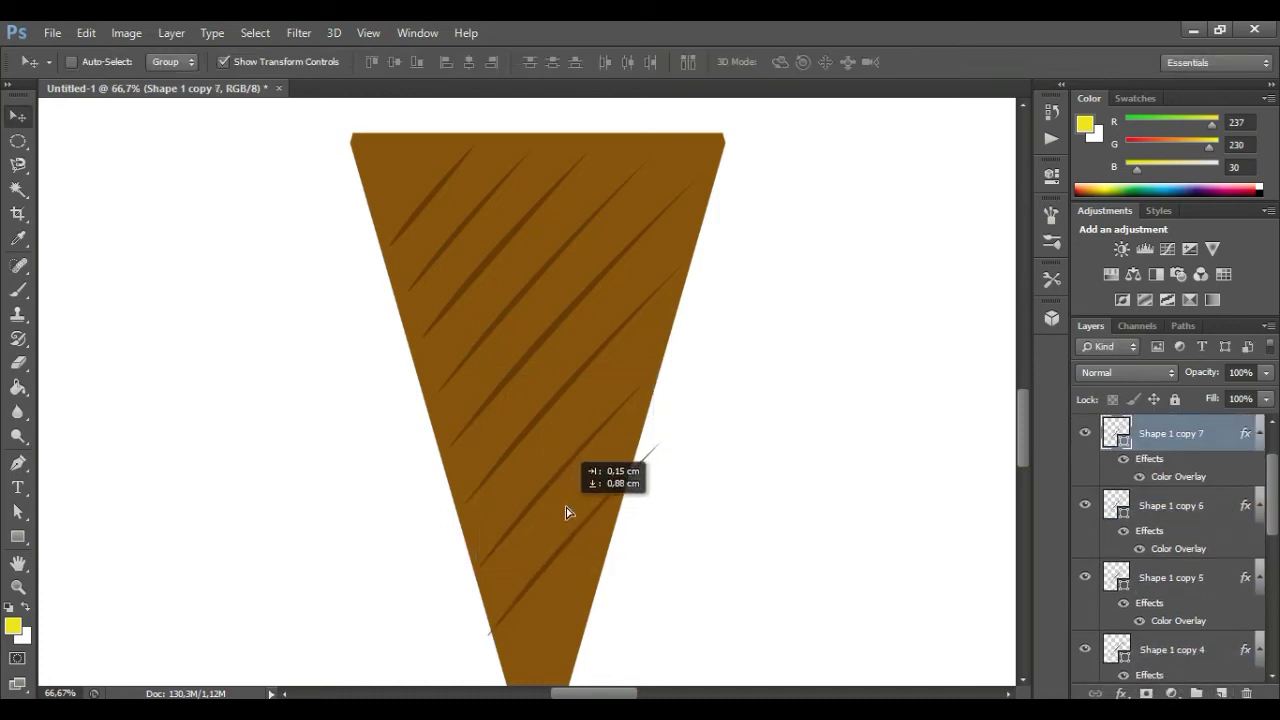
{"action": "key", "text": "ctrl+t"}
{"action": "mouse_move", "coordinate": [676, 435]}
{"action": "left_mouse_down"}
{"action": "mouse_move", "coordinate": [613, 505]}
{"action": "mouse_move", "coordinate": [568, 520]}
{"action": "left_mouse_up"}
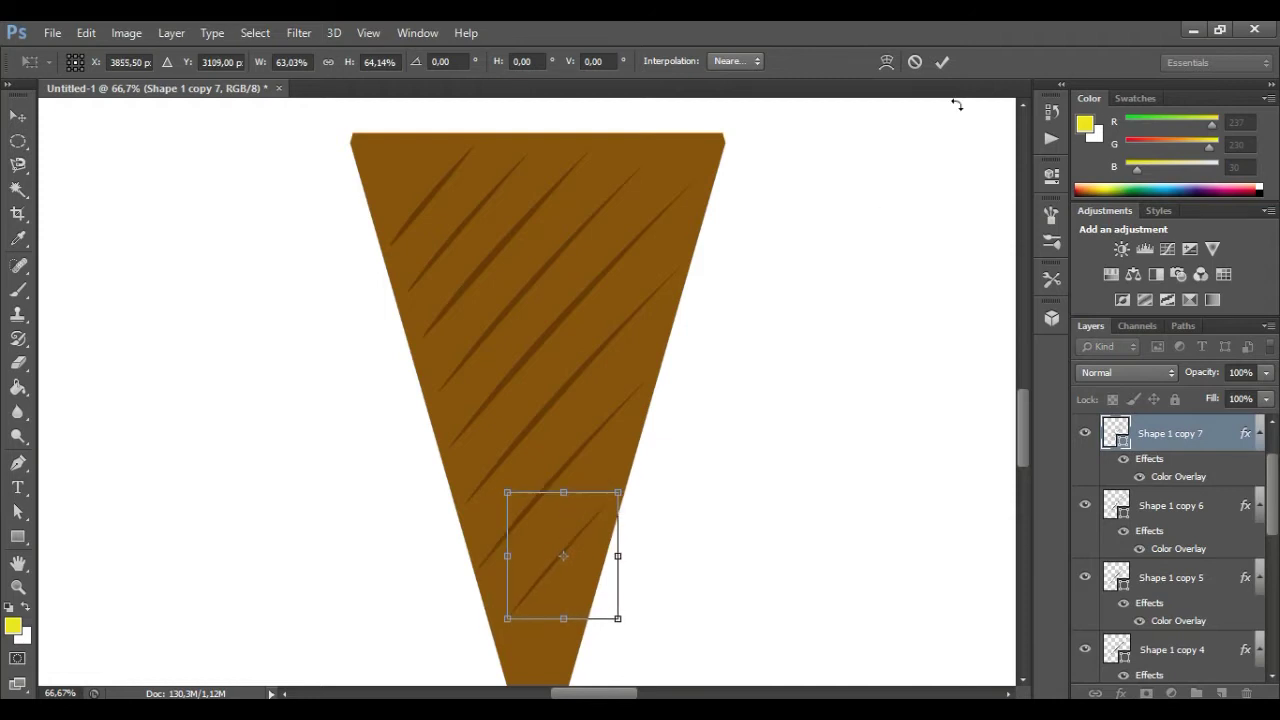
{"action": "key", "text": "Return"}
{"action": "scroll", "coordinate": [1018, 428], "scroll_direction": "down", "scroll_amount": 1}
{"action": "scroll", "coordinate": [1018, 432], "scroll_direction": "down", "scroll_amount": 2}
Step: Add Shape 1 copies 8 and 9 near the tip, each shrunk to fit
{"action": "key", "text": "ctrl+j"}
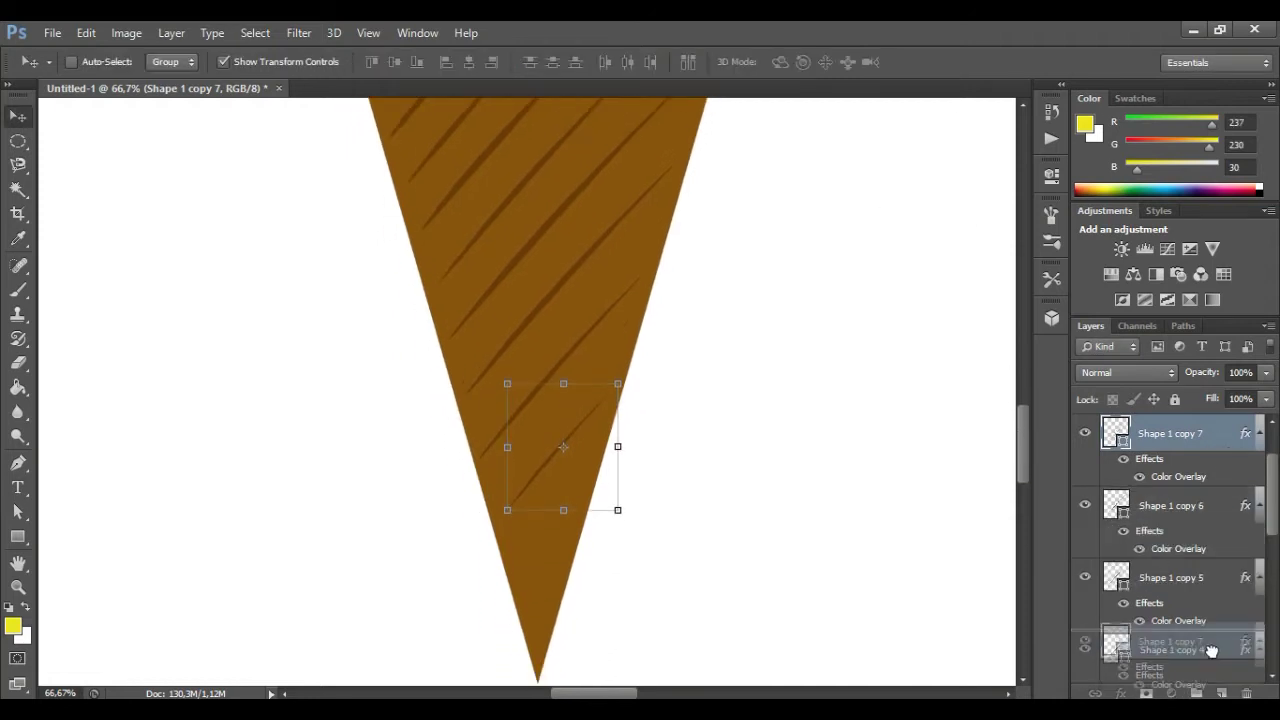
{"action": "left_click_drag", "start_coordinate": [537, 430], "coordinate": [540, 491]}
{"action": "key", "text": "ctrl+t"}
{"action": "mouse_move", "coordinate": [621, 443]}
{"action": "left_mouse_down"}
{"action": "mouse_move", "coordinate": [571, 559]}
{"action": "mouse_move", "coordinate": [580, 547]}
{"action": "left_mouse_up"}
{"action": "left_click", "coordinate": [942, 61]}
{"action": "key", "text": "ctrl+j"}
{"action": "key", "text": "ctrl+t"}
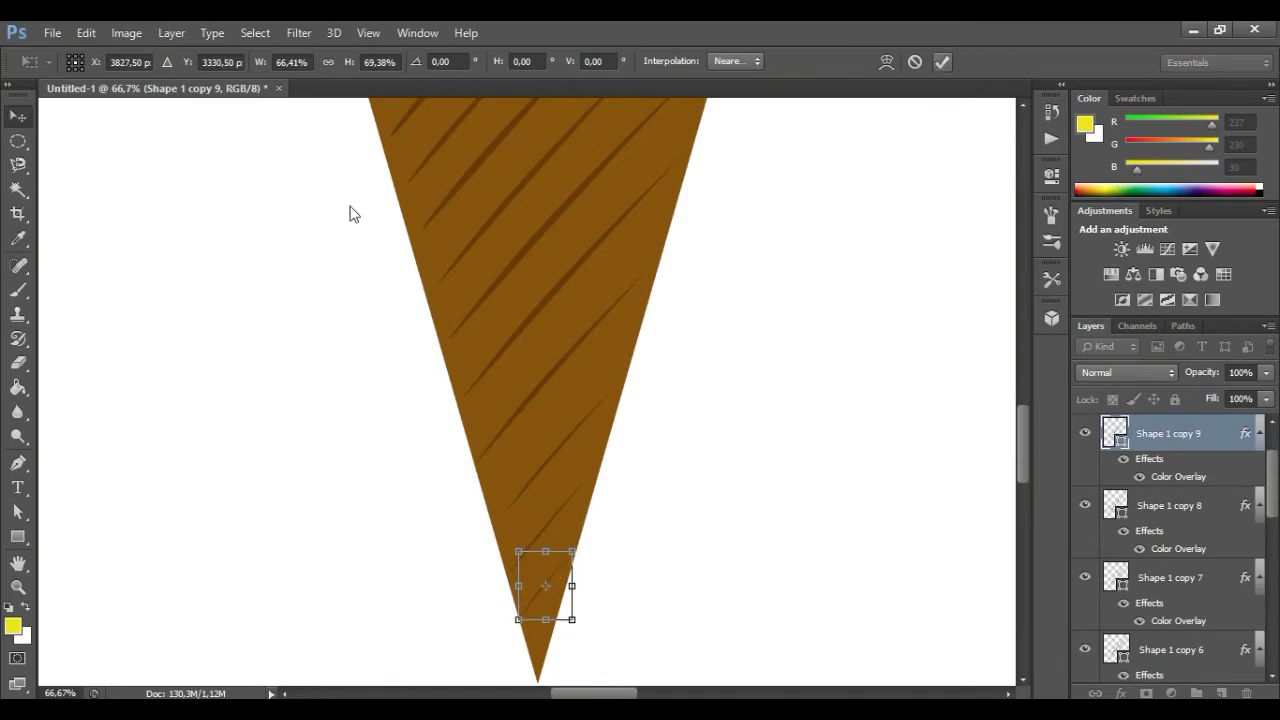
{"action": "key", "text": "Return"}
Step: Zoom out to show the whole striped cone
{"action": "key", "text": "z"}
{"action": "left_click", "coordinate": [76, 291], "text": "alt"}
{"action": "left_click_drag", "start_coordinate": [1021, 446], "coordinate": [1017, 432]}
Step: Select all stripe layers, Shape 1 through Shape 1 copy 8, and group them as group 1
{"action": "key", "text": "v"}
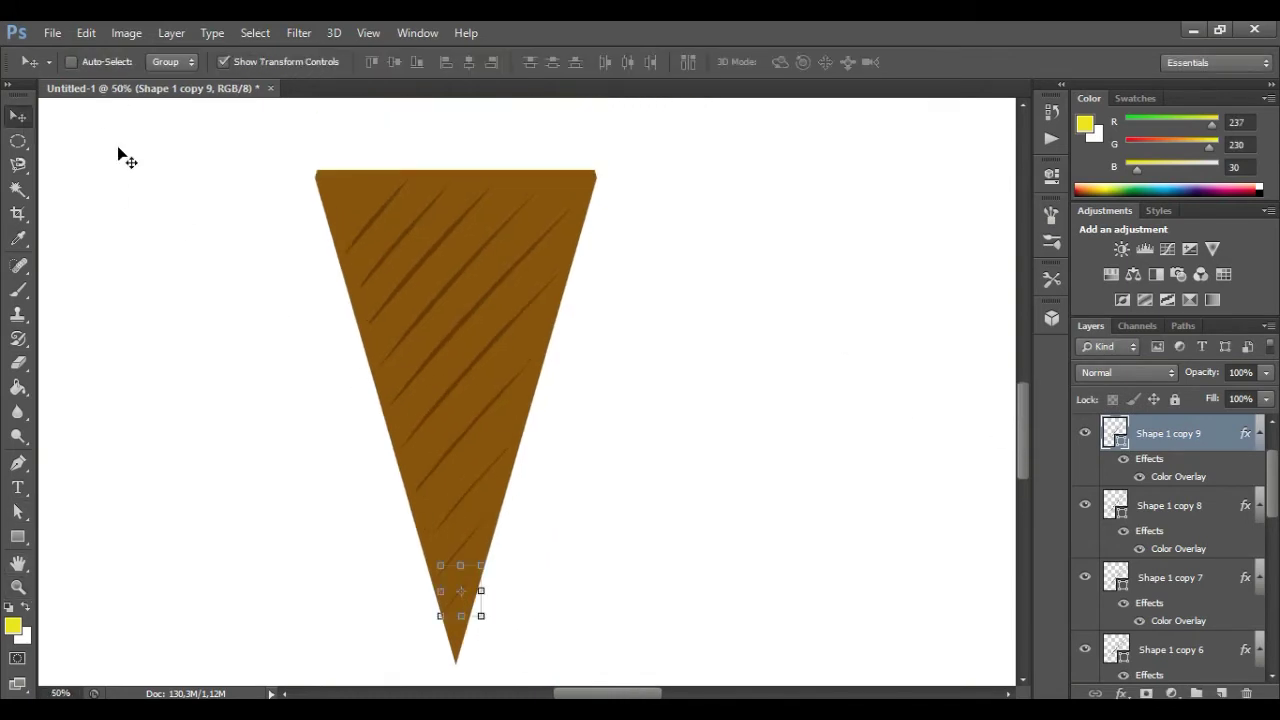
{"action": "left_click", "coordinate": [1192, 508], "text": "shift"}
{"action": "left_click", "coordinate": [1211, 580], "text": "shift"}
{"action": "left_click", "coordinate": [1240, 648], "text": "shift"}
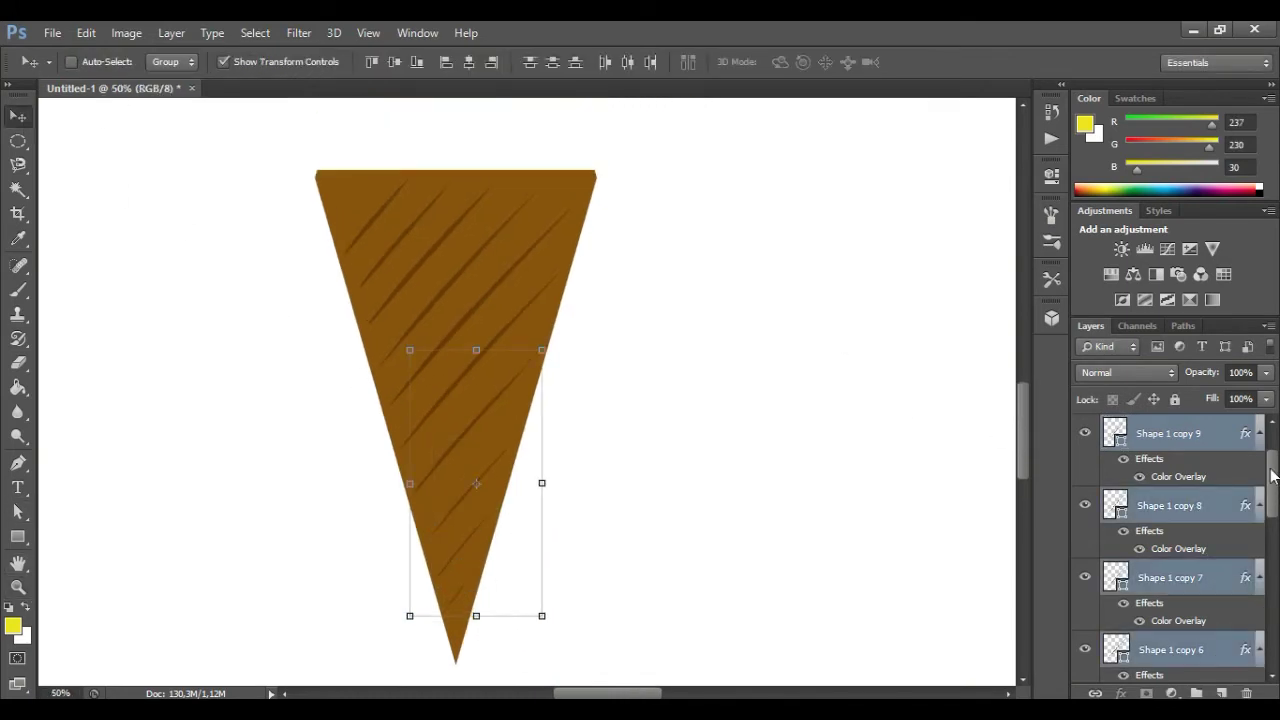
{"action": "scroll", "coordinate": [1225, 515], "scroll_direction": "down", "scroll_amount": 3}
{"action": "left_click", "coordinate": [1225, 515], "text": "shift"}
{"action": "left_click", "coordinate": [1220, 582], "text": "shift"}
{"action": "left_click", "coordinate": [1194, 645], "text": "shift"}
{"action": "scroll", "coordinate": [1200, 600], "scroll_direction": "down", "scroll_amount": 3}
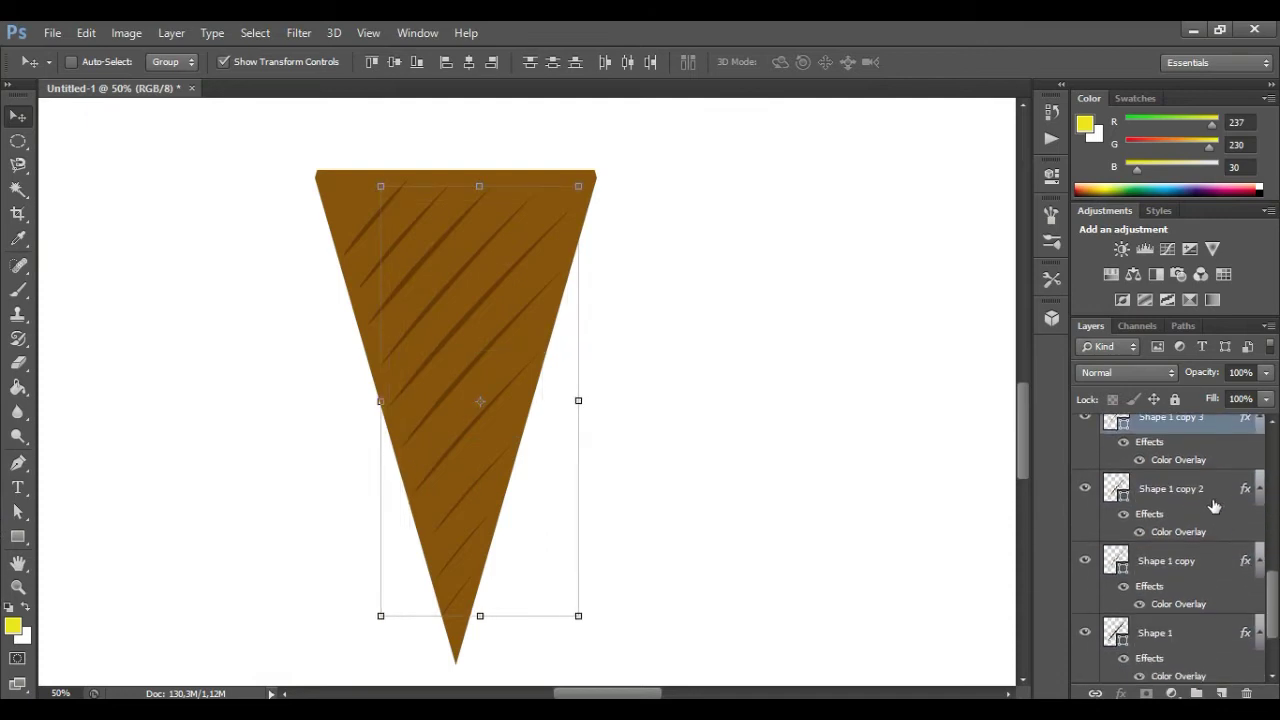
{"action": "left_click", "coordinate": [1214, 506], "text": "shift"}
{"action": "left_click", "coordinate": [1193, 567], "text": "shift"}
{"action": "left_click", "coordinate": [1160, 635], "text": "shift"}
{"action": "right_click", "coordinate": [1160, 640]}
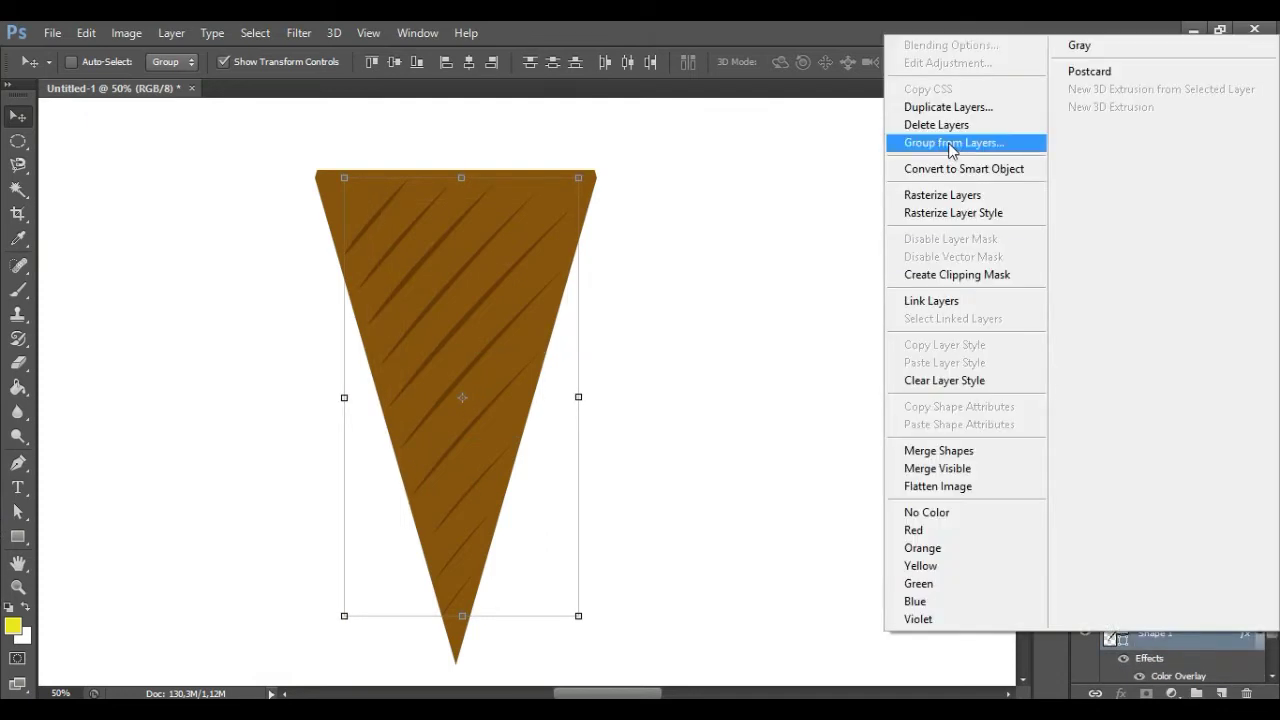
{"action": "left_click", "coordinate": [950, 138]}
{"action": "type", "text": "1"}
{"action": "key", "text": "Return"}
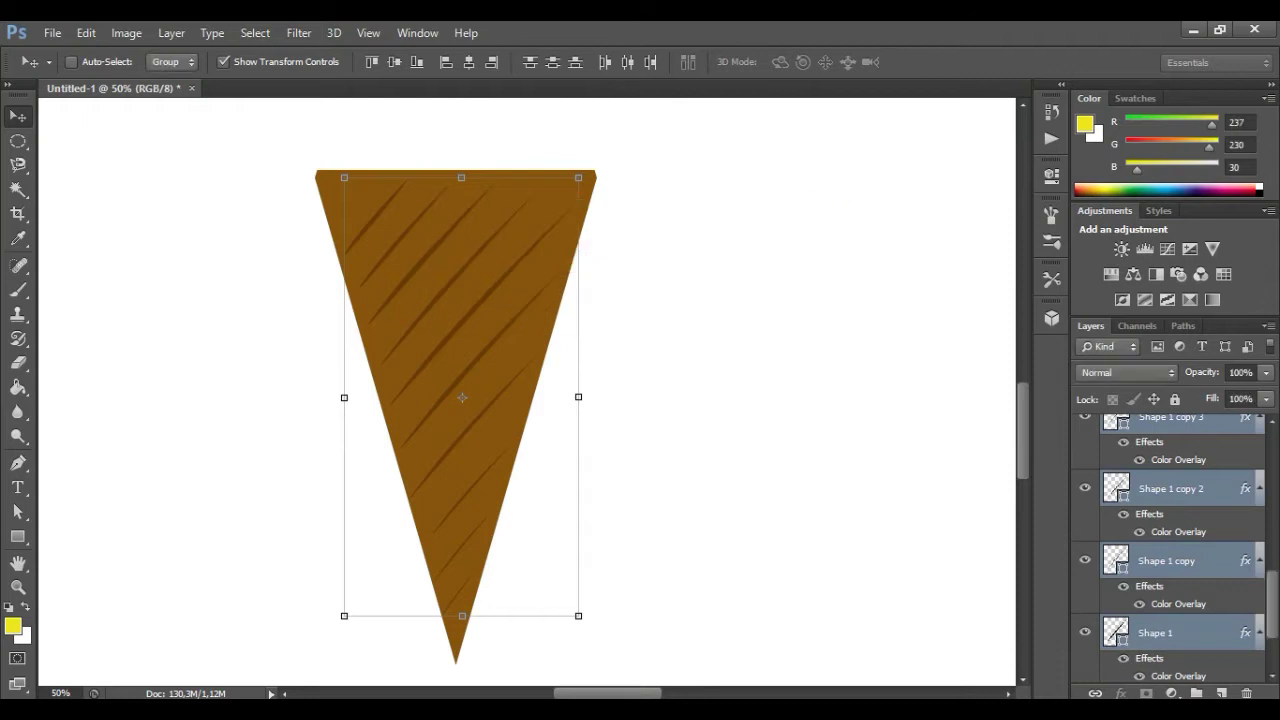
Step: Duplicate the stripe group and flip the copy horizontally across the cone, fitting its width
{"action": "key", "text": "ctrl+j"}
{"action": "left_click_drag", "start_coordinate": [344, 397], "coordinate": [810, 440]}
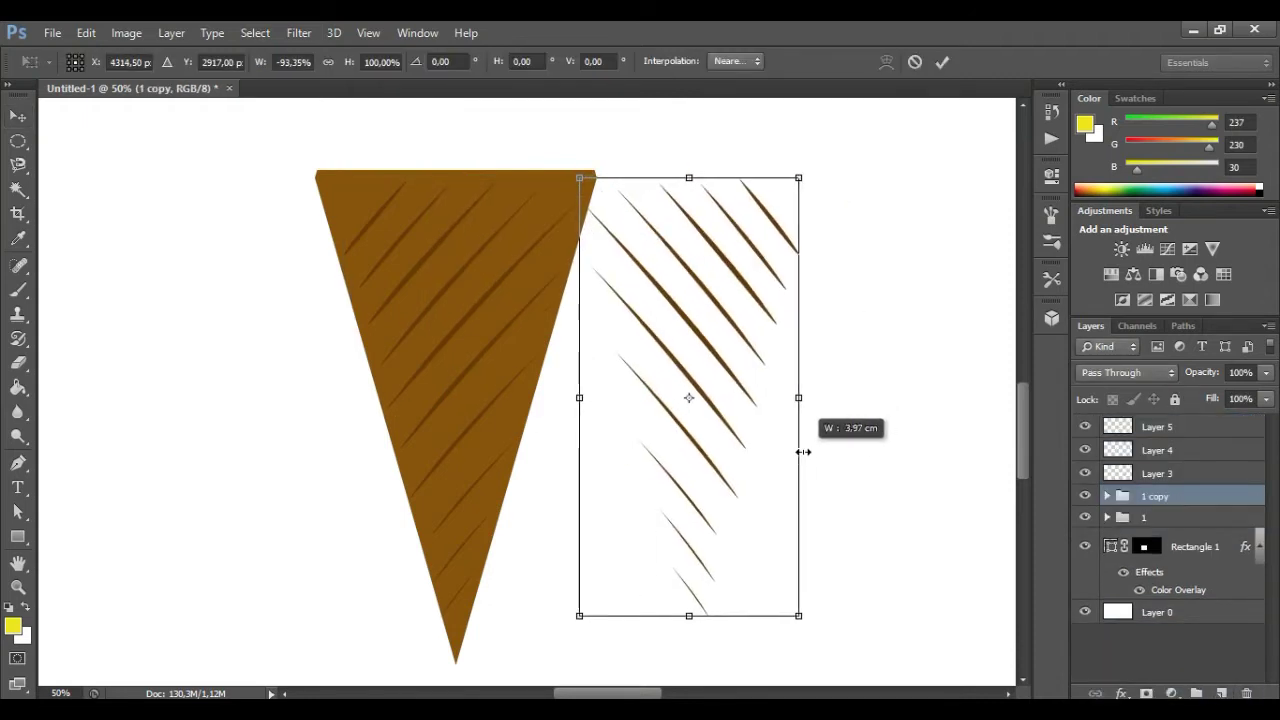
{"action": "left_click_drag", "start_coordinate": [810, 440], "coordinate": [796, 449]}
{"action": "mouse_move", "coordinate": [676, 396]}
{"action": "left_mouse_down"}
{"action": "mouse_move", "coordinate": [496, 379]}
{"action": "mouse_move", "coordinate": [568, 397]}
{"action": "left_mouse_up"}
{"action": "left_click_drag", "start_coordinate": [504, 362], "coordinate": [494, 364]}
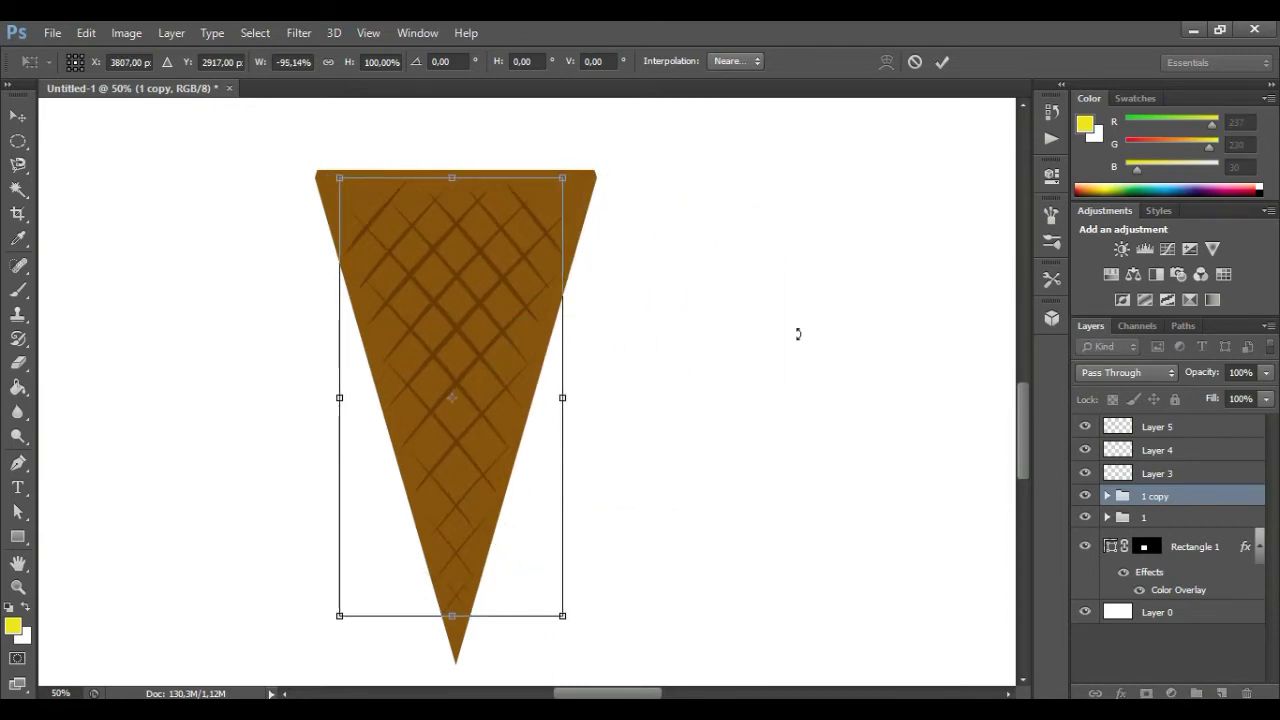
{"action": "left_click", "coordinate": [942, 61]}
Step: Adjust the Rectangle 1 cone's width and position slightly
{"action": "left_click", "coordinate": [1192, 593]}
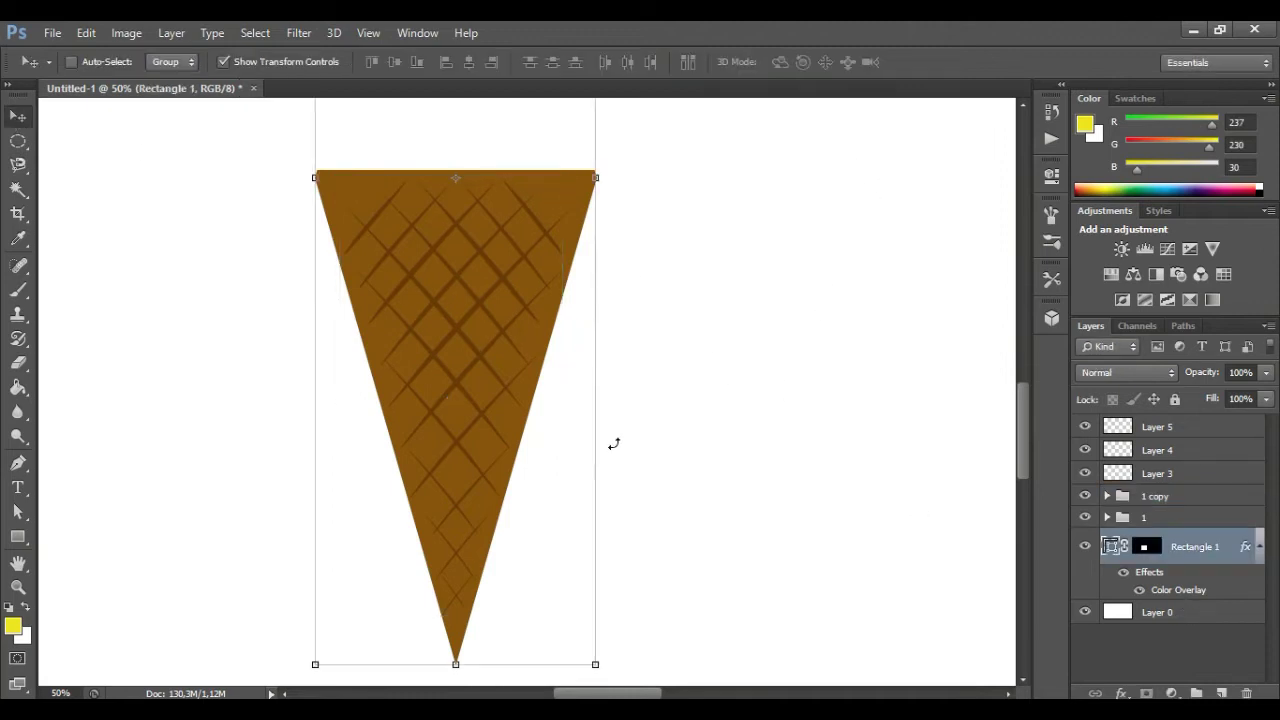
{"action": "key", "text": "ctrl+t"}
{"action": "left_click_drag", "start_coordinate": [594, 178], "coordinate": [583, 178]}
{"action": "left_click_drag", "start_coordinate": [486, 134], "coordinate": [492, 133]}
{"action": "left_click_drag", "start_coordinate": [587, 177], "coordinate": [591, 177]}
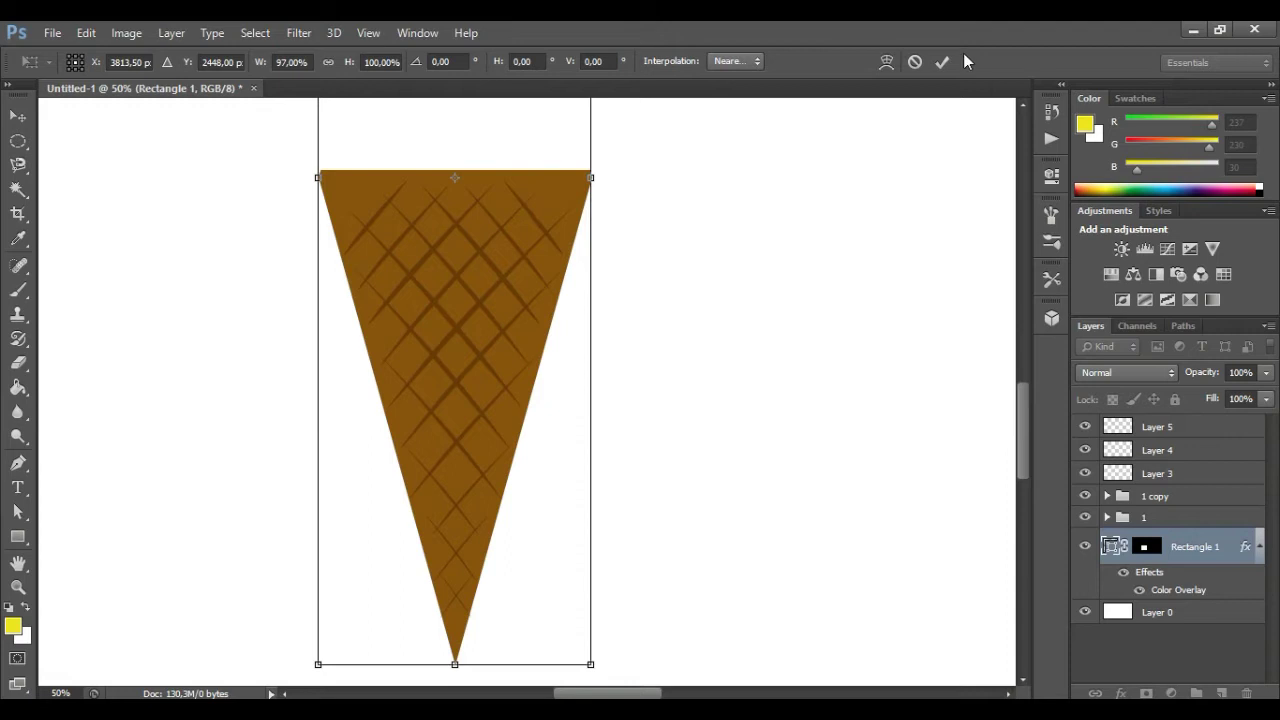
{"action": "key", "text": "Return"}
Step: Give Rectangle 1 a 10 px dark brown (6f3807) stroke
{"action": "double_click", "coordinate": [1237, 548]}
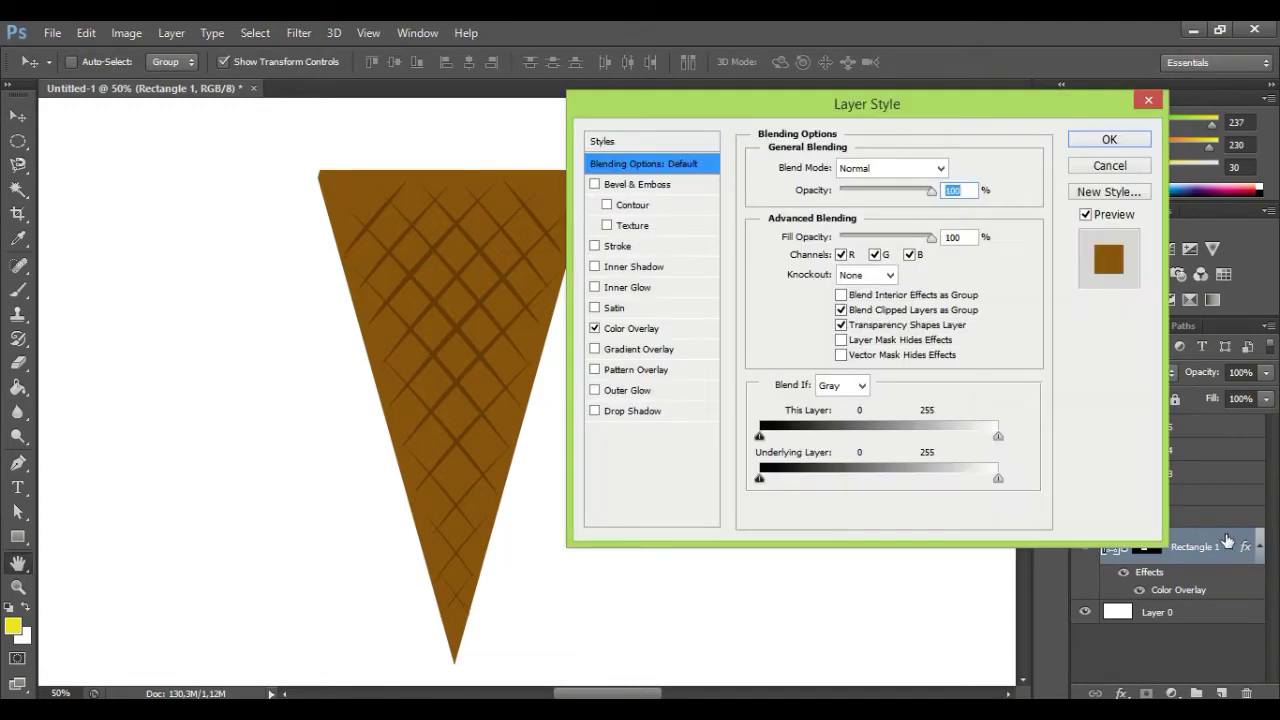
{"action": "left_click", "coordinate": [614, 246]}
{"action": "type", "text": "10"}
{"action": "left_click", "coordinate": [803, 296]}
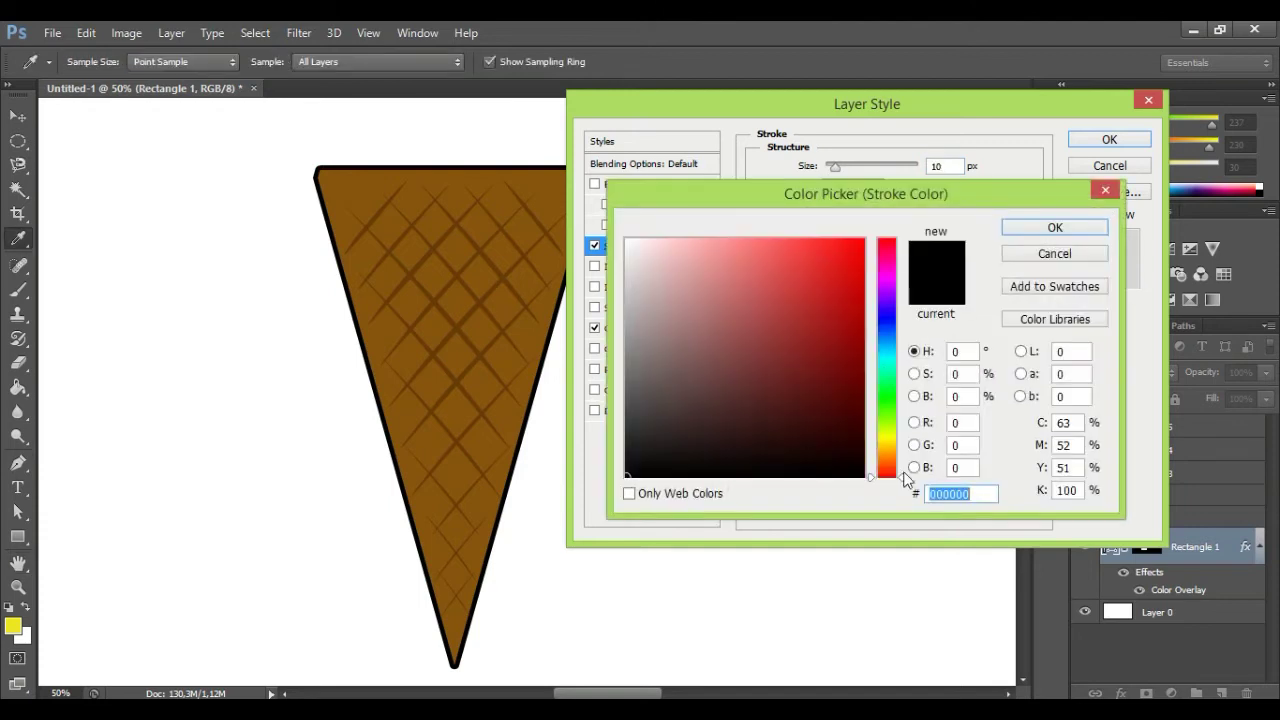
{"action": "left_click_drag", "start_coordinate": [905, 480], "coordinate": [905, 459]}
{"action": "left_click", "coordinate": [853, 325]}
{"action": "left_click", "coordinate": [844, 287]}
{"action": "left_click", "coordinate": [850, 364]}
{"action": "left_click", "coordinate": [846, 381]}
{"action": "left_click", "coordinate": [853, 397]}
{"action": "left_click", "coordinate": [849, 368]}
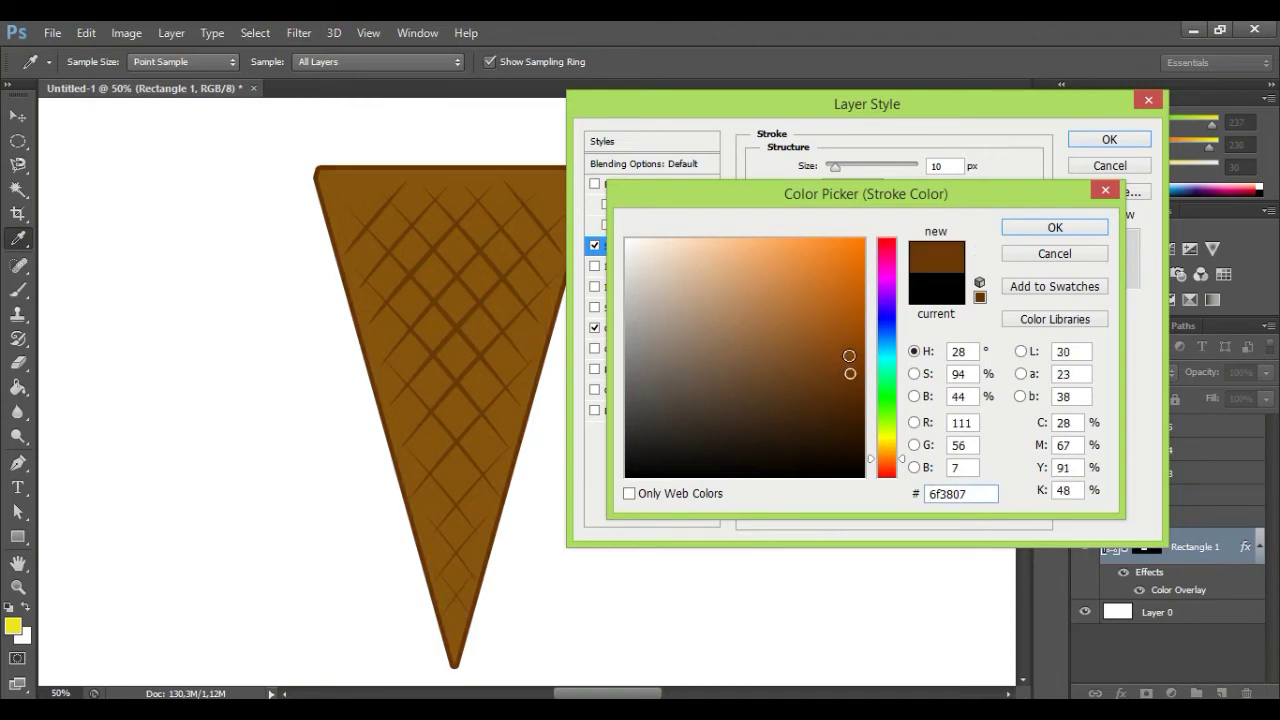
{"action": "left_click", "coordinate": [1054, 227]}
{"action": "left_click", "coordinate": [1109, 139]}
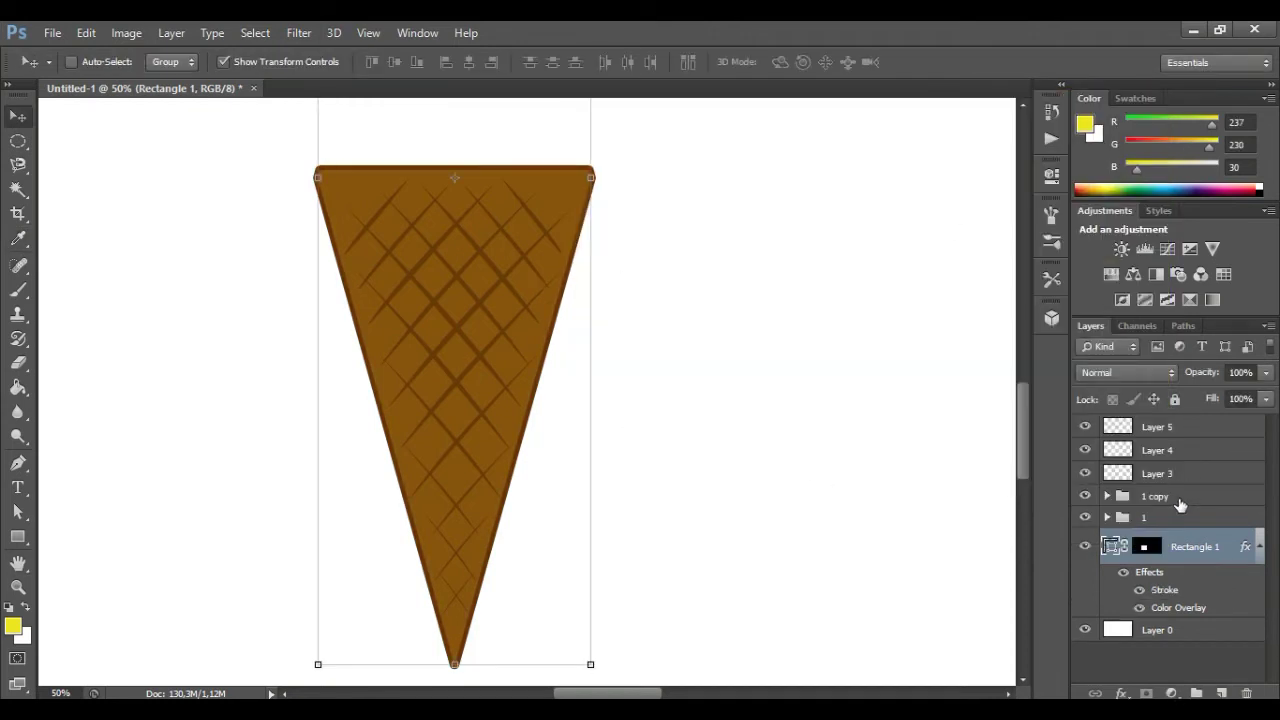
{"action": "left_click", "coordinate": [1165, 518]}
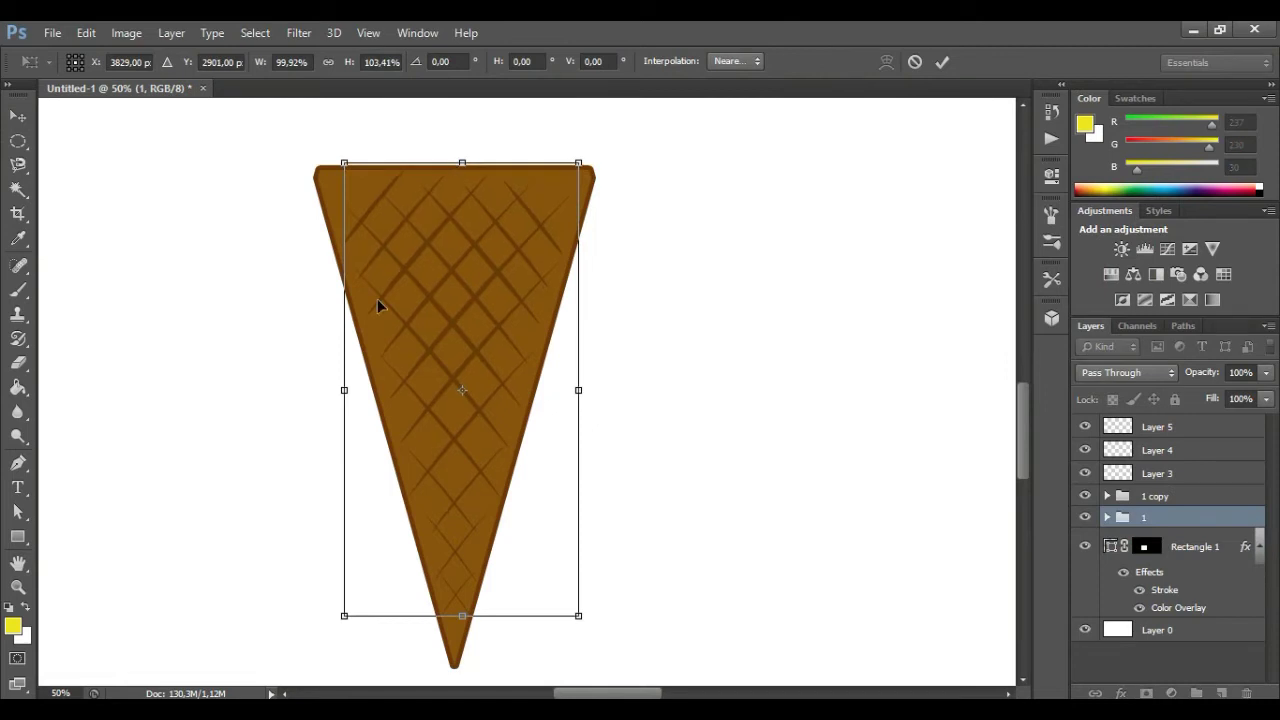
Step: Stretch group 1 and then 1 copy slightly wider on both sides to cover the cone
{"action": "left_click_drag", "start_coordinate": [330, 386], "coordinate": [325, 386]}
{"action": "left_click_drag", "start_coordinate": [579, 388], "coordinate": [577, 388]}
{"action": "left_click", "coordinate": [937, 61]}
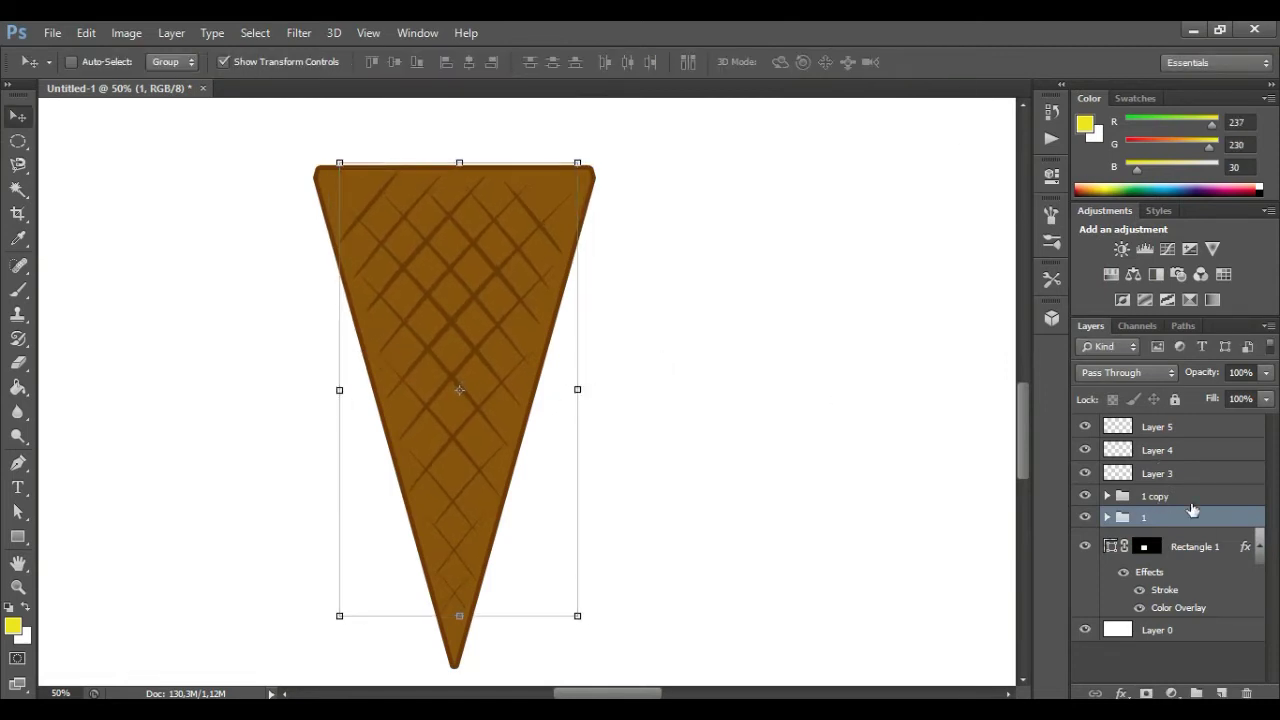
{"action": "left_click", "coordinate": [1155, 496]}
{"action": "left_click", "coordinate": [451, 167]}
{"action": "left_click_drag", "start_coordinate": [339, 389], "coordinate": [327, 389]}
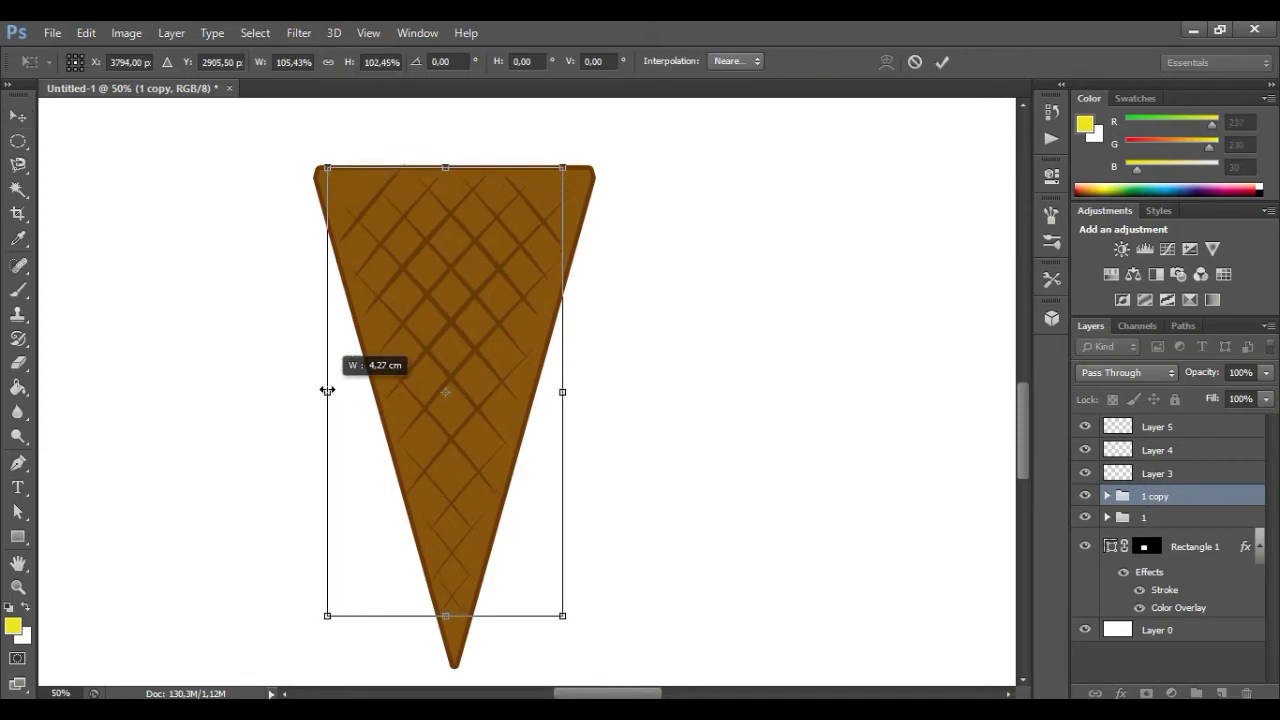
{"action": "mouse_move", "coordinate": [567, 391]}
{"action": "left_mouse_down"}
{"action": "mouse_move", "coordinate": [577, 394]}
{"action": "mouse_move", "coordinate": [566, 391]}
{"action": "left_mouse_up"}
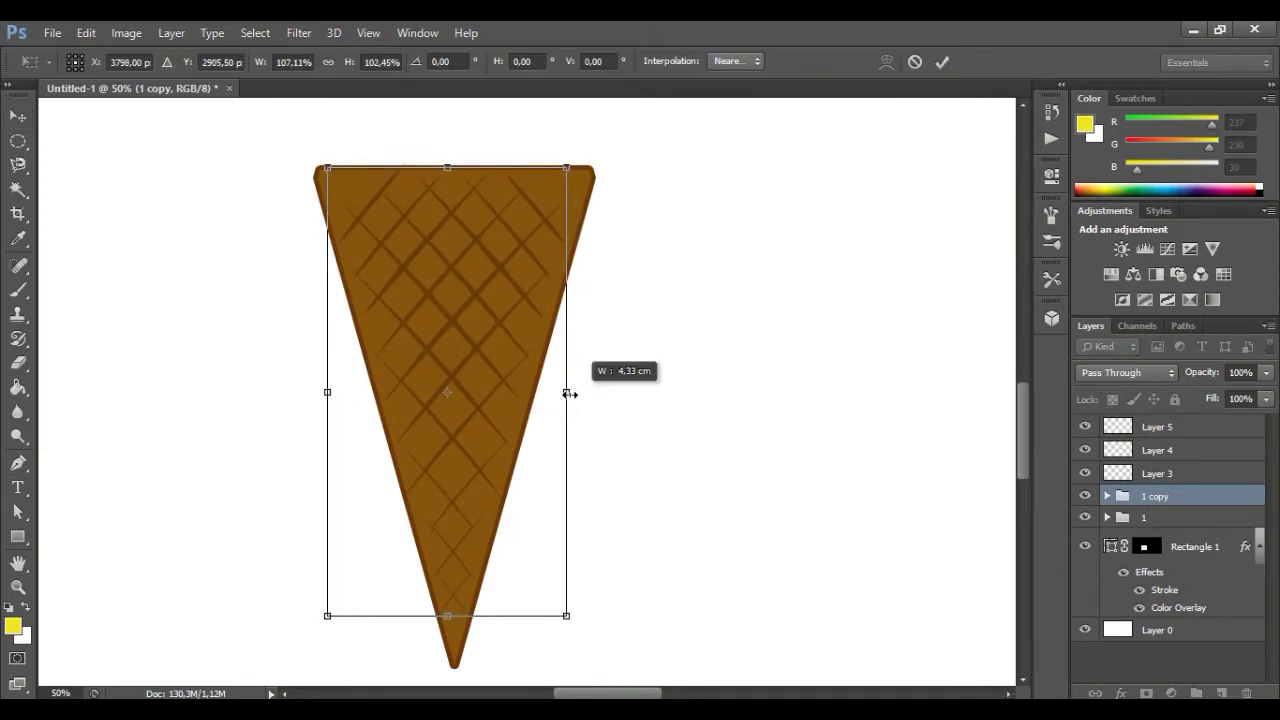
{"action": "left_click", "coordinate": [942, 61]}
Step: Zoom out to show space above the cone and select the Pen tool
{"action": "left_click", "coordinate": [18, 587]}
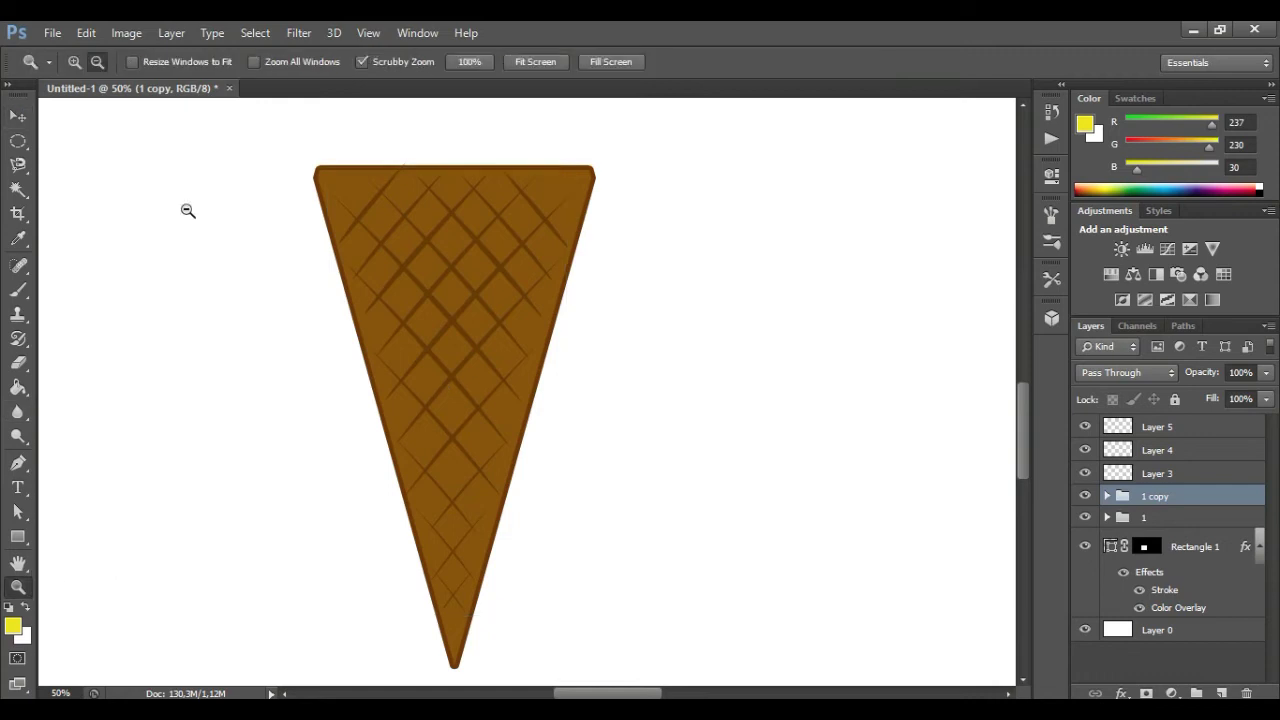
{"action": "left_click", "coordinate": [186, 209], "text": "alt"}
{"action": "left_click_drag", "start_coordinate": [1020, 465], "coordinate": [1019, 435]}
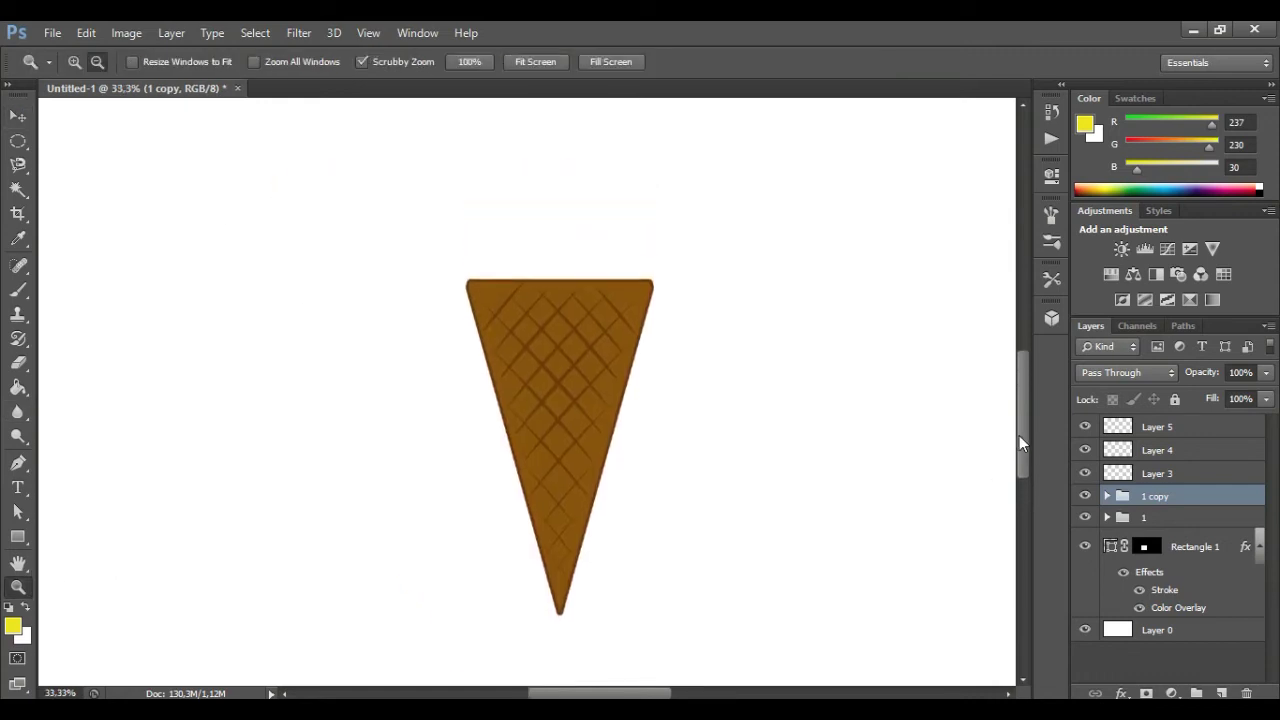
{"action": "left_click", "coordinate": [18, 115]}
{"action": "left_click", "coordinate": [18, 463]}
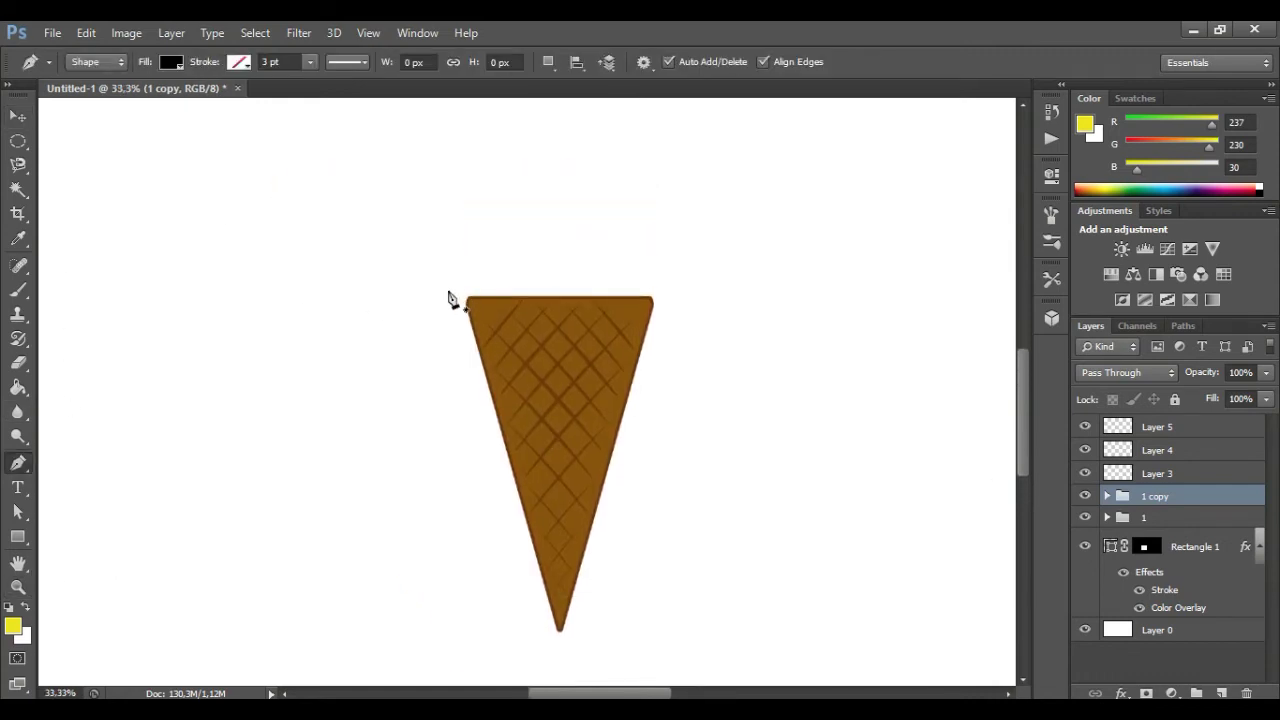
Step: Draw a closed, drippy black scoop shape (Shape 2) above the cone
{"action": "left_click", "coordinate": [449, 290]}
{"action": "mouse_move", "coordinate": [488, 208]}
{"action": "left_mouse_down"}
{"action": "mouse_move", "coordinate": [530, 192]}
{"action": "mouse_move", "coordinate": [630, 213]}
{"action": "mouse_move", "coordinate": [671, 243]}
{"action": "mouse_move", "coordinate": [677, 286]}
{"action": "mouse_move", "coordinate": [650, 308]}
{"action": "mouse_move", "coordinate": [621, 291]}
{"action": "mouse_move", "coordinate": [450, 312]}
{"action": "left_mouse_up"}
{"action": "left_click", "coordinate": [449, 298]}
{"action": "key", "text": "Return"}
Step: Zoom in on the scoop and switch to editing its anchor points
{"action": "left_click", "coordinate": [18, 587]}
{"action": "left_click", "coordinate": [570, 241]}
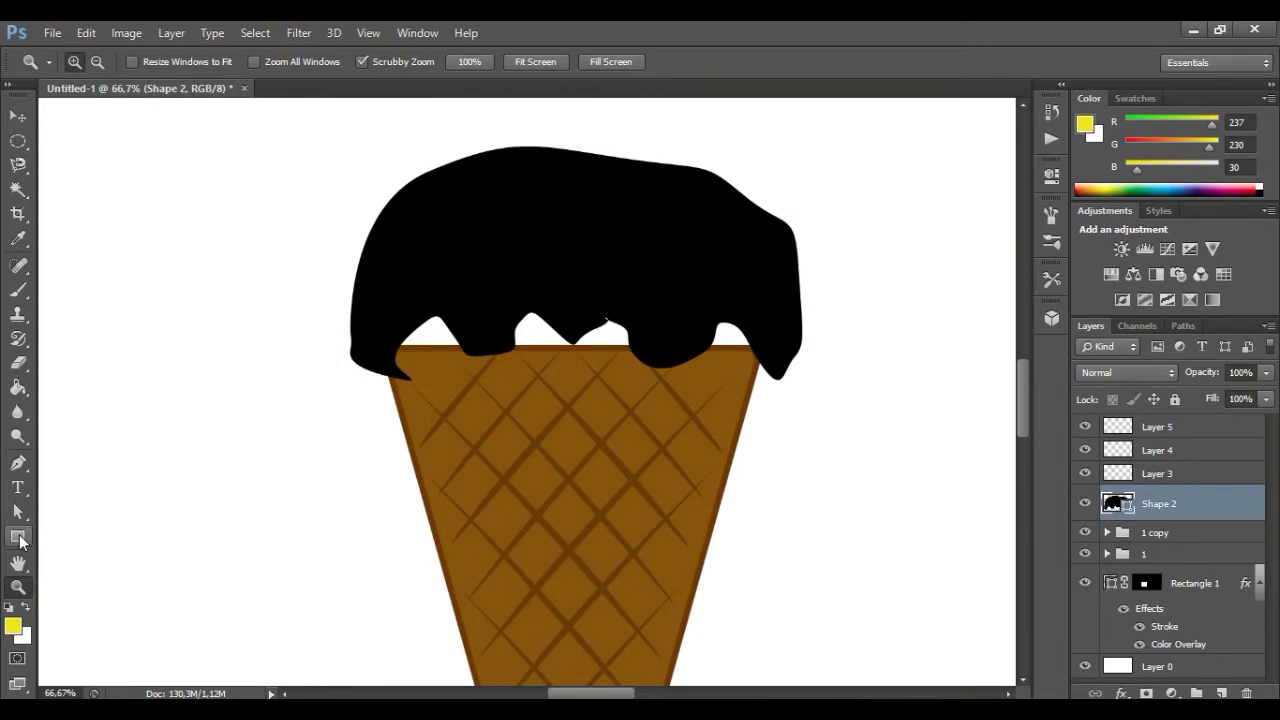
{"action": "left_click", "coordinate": [18, 512]}
{"action": "left_click", "coordinate": [377, 383]}
Step: Reshape the scoop's left, middle and right drips by dragging their anchors and handles
{"action": "left_click_drag", "start_coordinate": [414, 371], "coordinate": [355, 381]}
{"action": "left_click", "coordinate": [374, 375]}
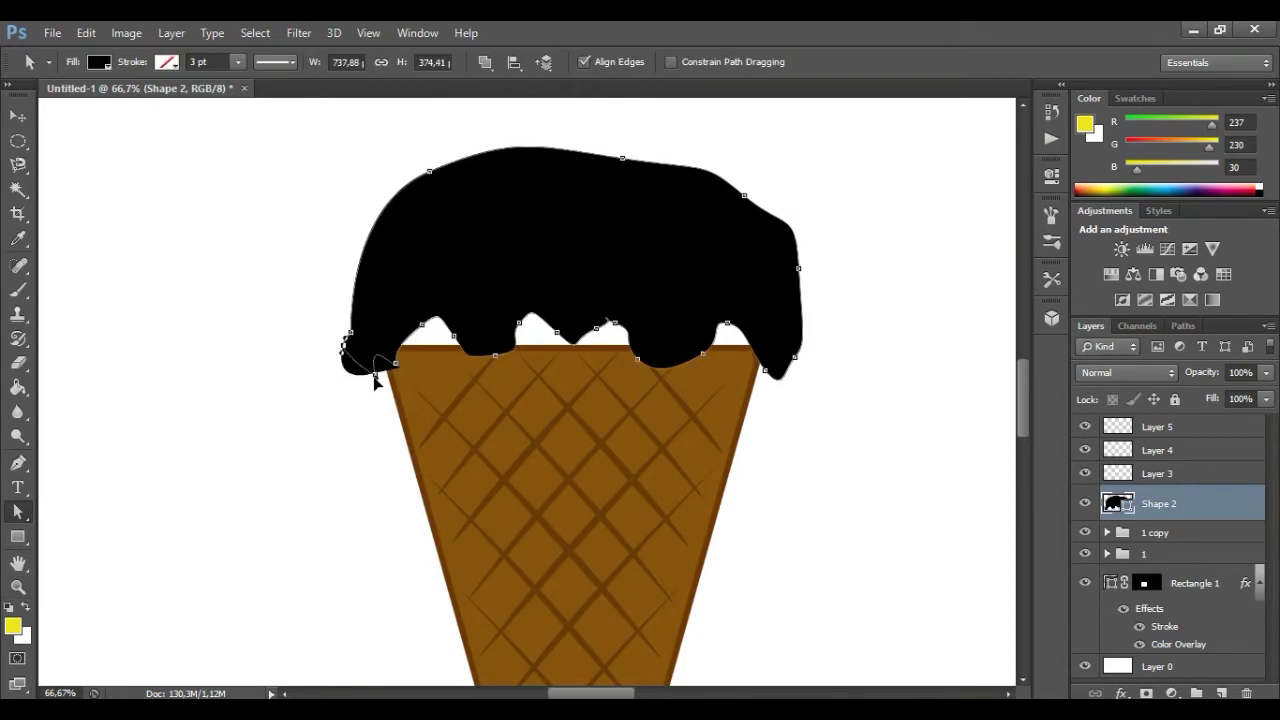
{"action": "mouse_move", "coordinate": [351, 337]}
{"action": "left_mouse_down"}
{"action": "mouse_move", "coordinate": [357, 380]}
{"action": "mouse_move", "coordinate": [389, 360]}
{"action": "mouse_move", "coordinate": [376, 404]}
{"action": "left_mouse_up"}
{"action": "left_click", "coordinate": [427, 333]}
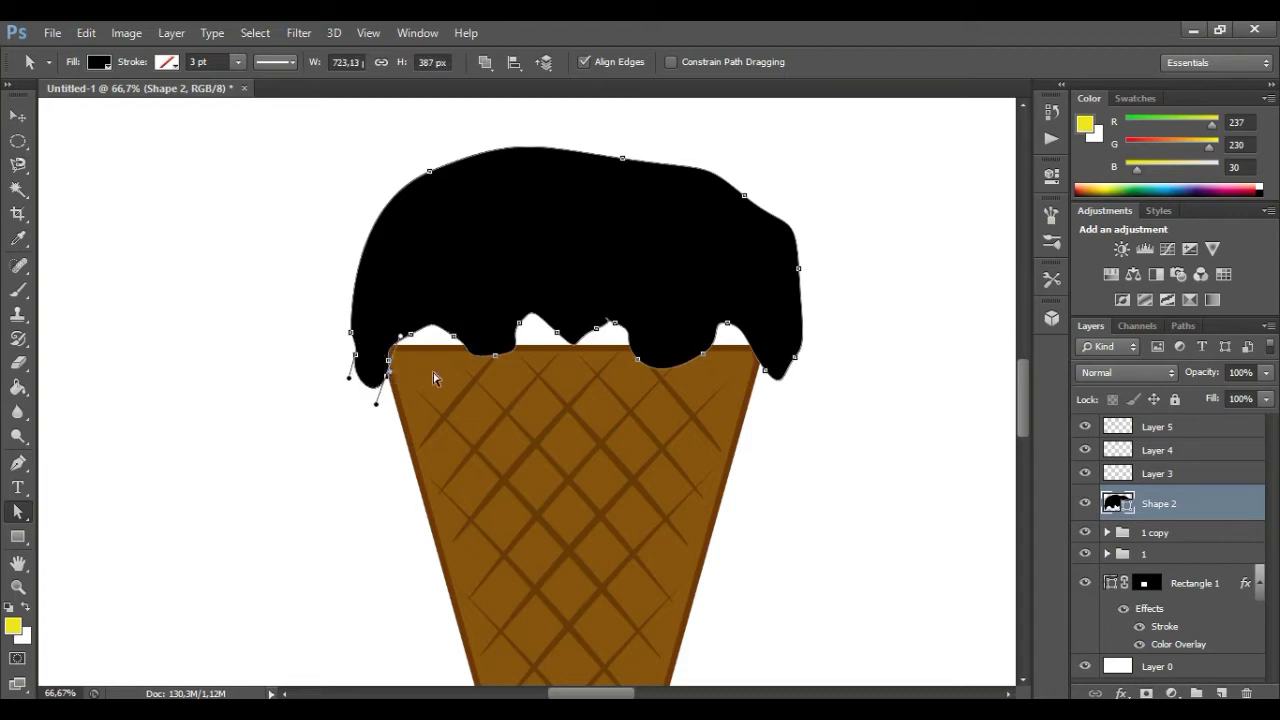
{"action": "left_click_drag", "start_coordinate": [461, 347], "coordinate": [446, 332]}
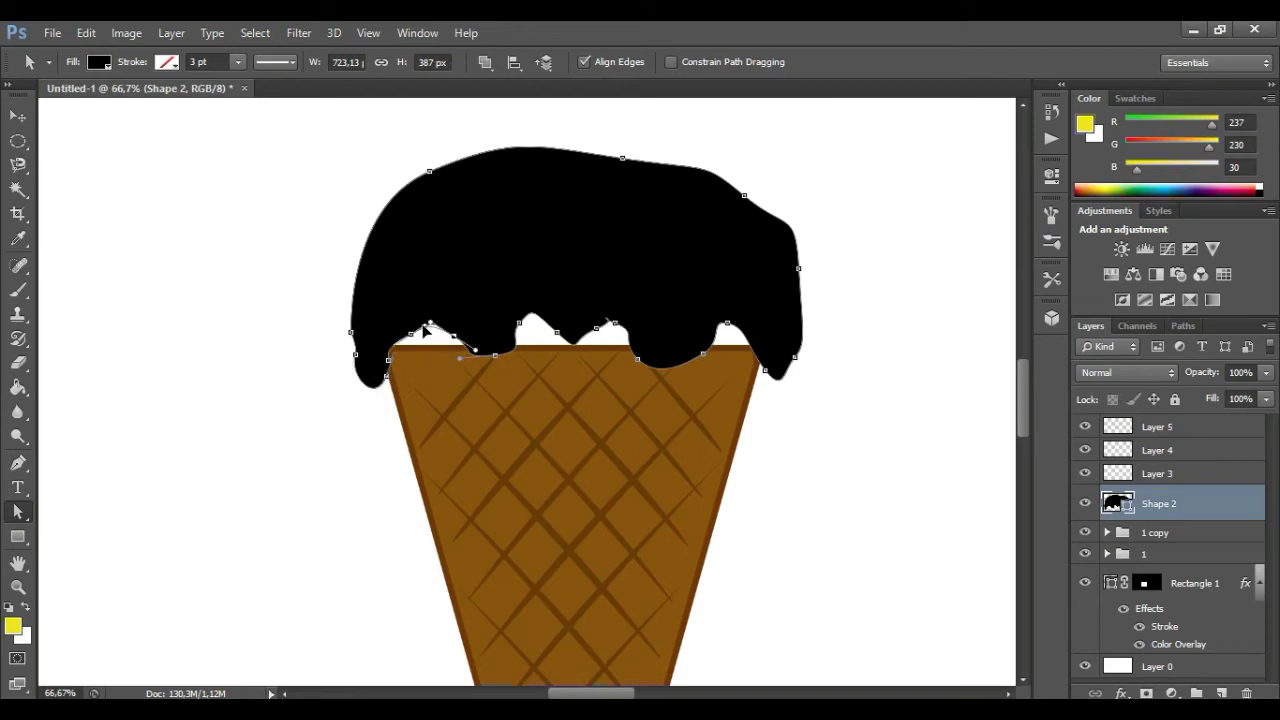
{"action": "left_click_drag", "start_coordinate": [465, 360], "coordinate": [536, 357]}
{"action": "mouse_move", "coordinate": [531, 311]}
{"action": "left_mouse_down"}
{"action": "mouse_move", "coordinate": [570, 346]}
{"action": "mouse_move", "coordinate": [620, 330]}
{"action": "mouse_move", "coordinate": [619, 316]}
{"action": "left_mouse_up"}
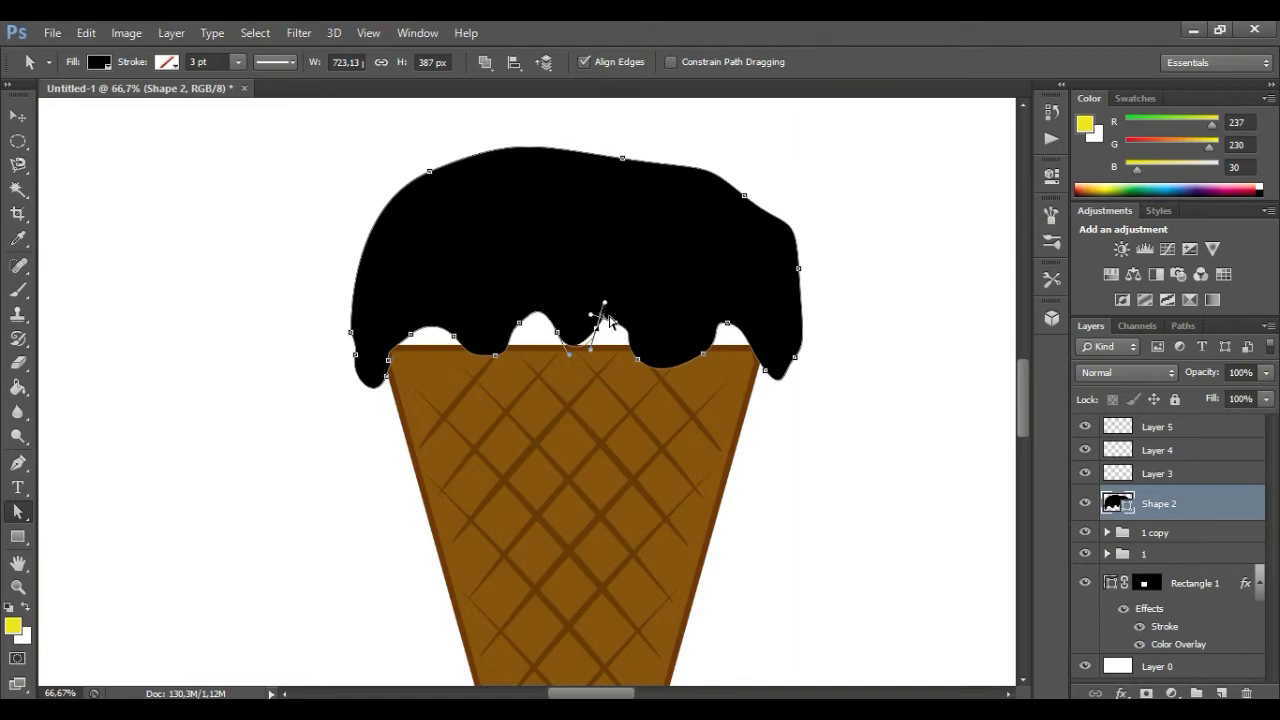
{"action": "left_click", "coordinate": [727, 325]}
{"action": "mouse_move", "coordinate": [743, 348]}
{"action": "left_mouse_down"}
{"action": "mouse_move", "coordinate": [753, 383]}
{"action": "mouse_move", "coordinate": [812, 323]}
{"action": "left_mouse_up"}
{"action": "left_click", "coordinate": [795, 357]}
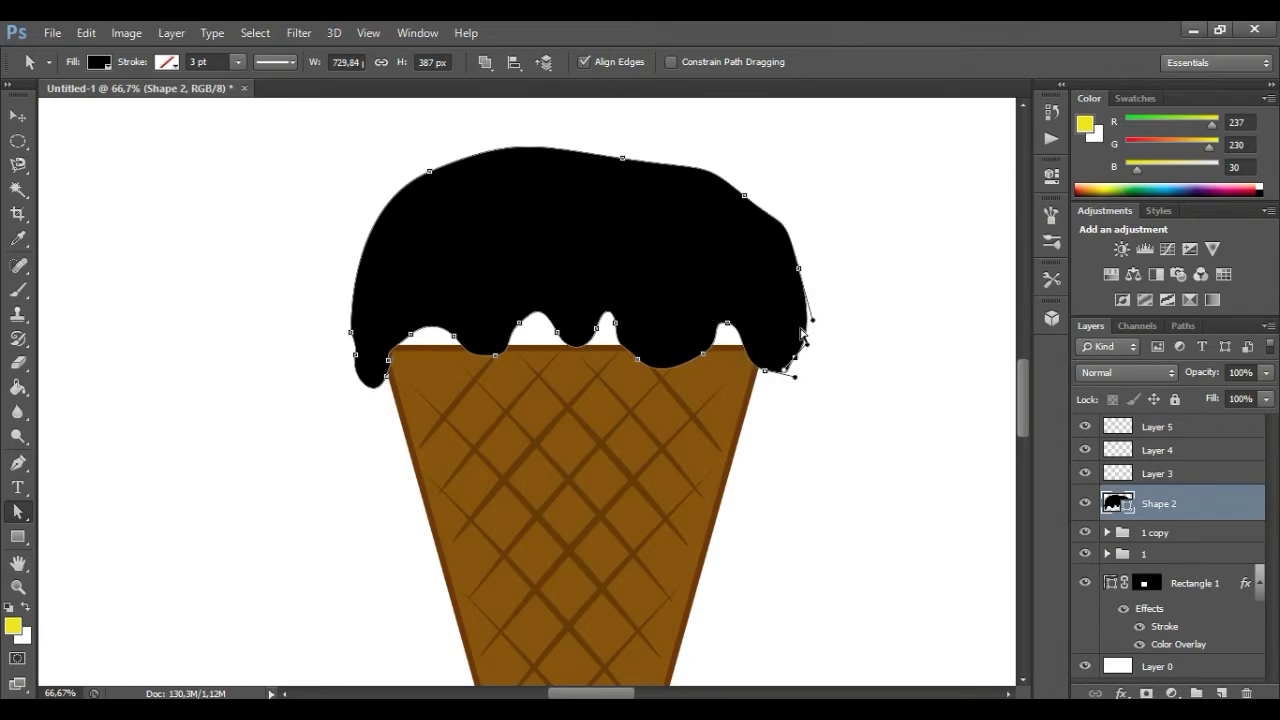
{"action": "left_click_drag", "start_coordinate": [357, 362], "coordinate": [374, 403]}
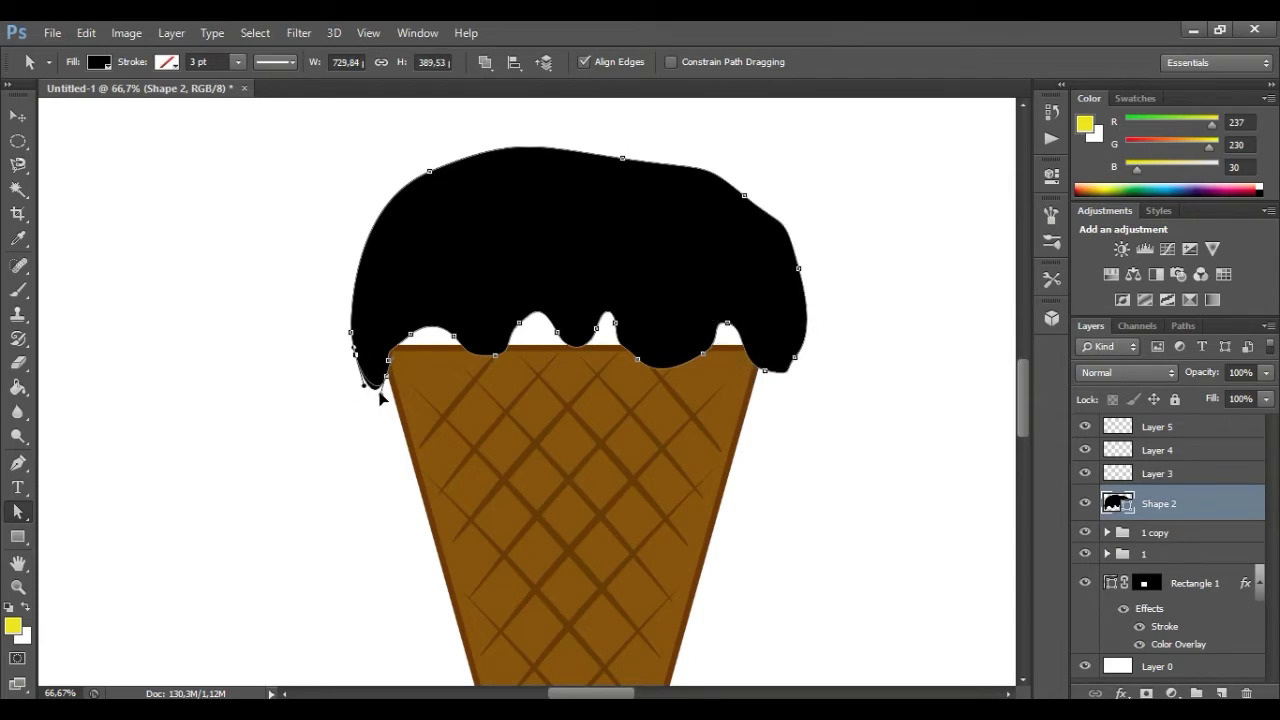
Step: Lower the whole scoop shape down over the cone's rim
{"action": "left_click", "coordinate": [19, 117]}
{"action": "left_click", "coordinate": [18, 511]}
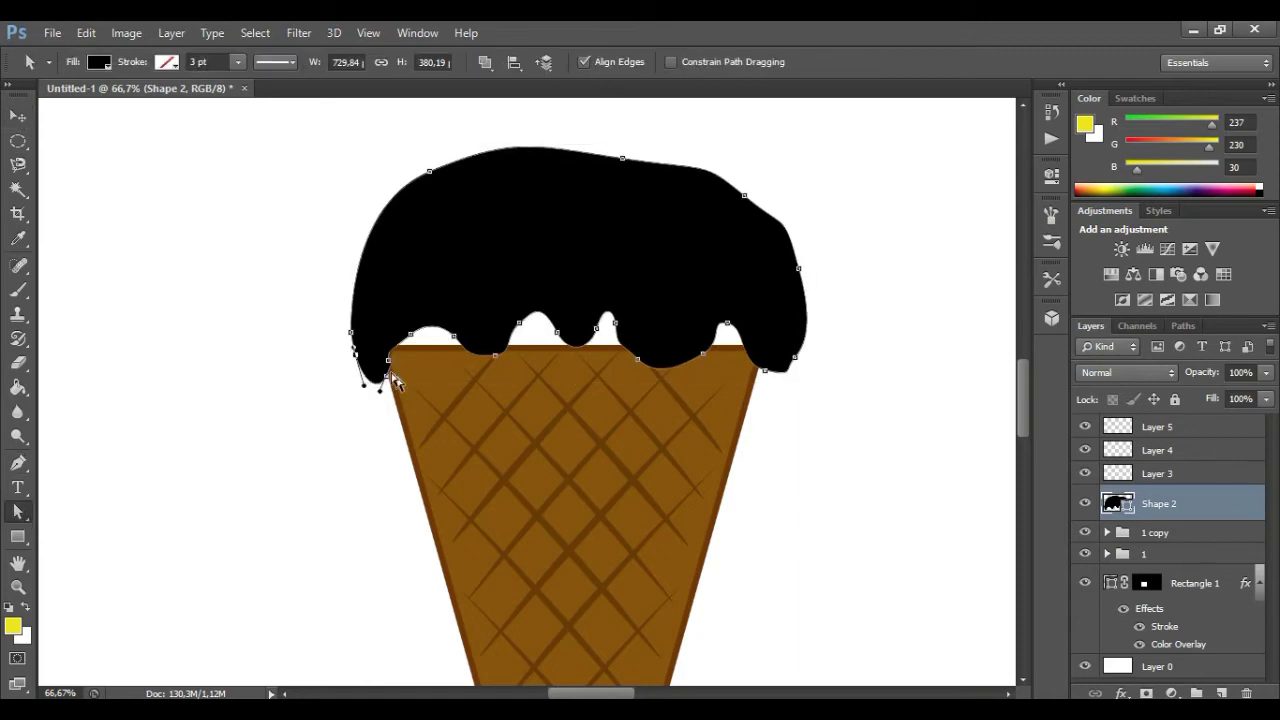
{"action": "left_click", "coordinate": [19, 117]}
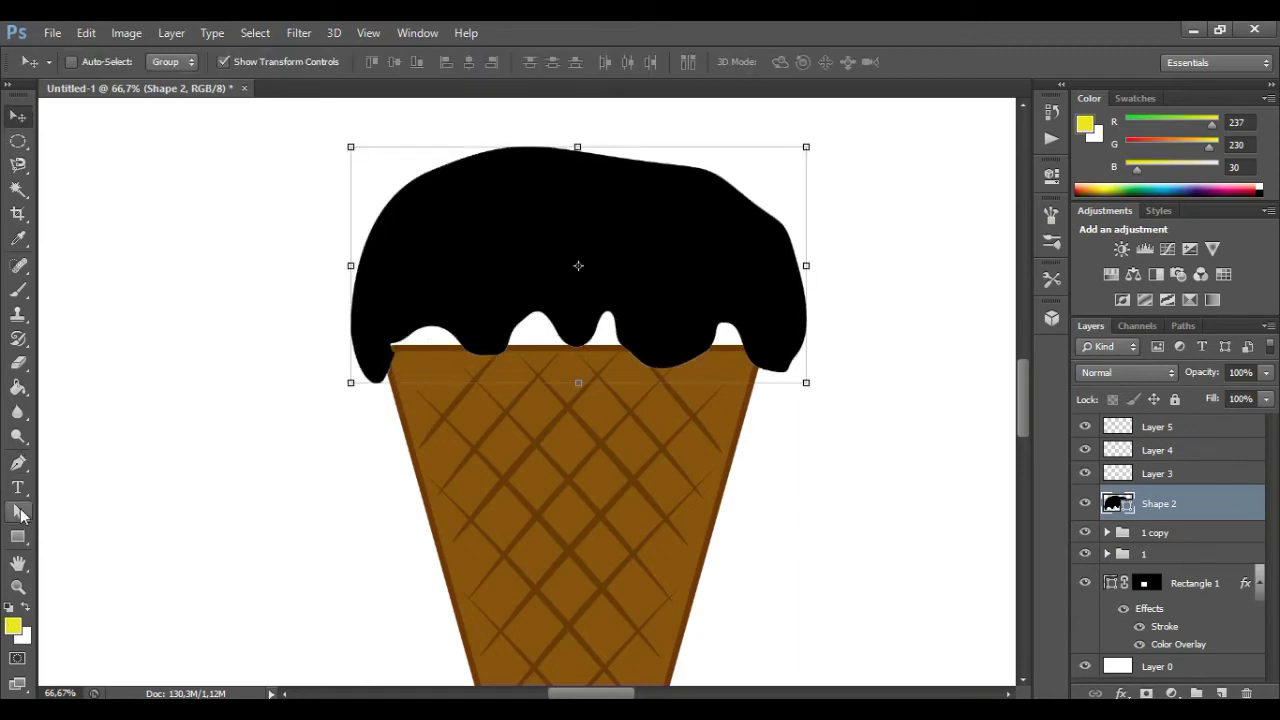
{"action": "left_click", "coordinate": [18, 511]}
{"action": "left_click", "coordinate": [18, 118]}
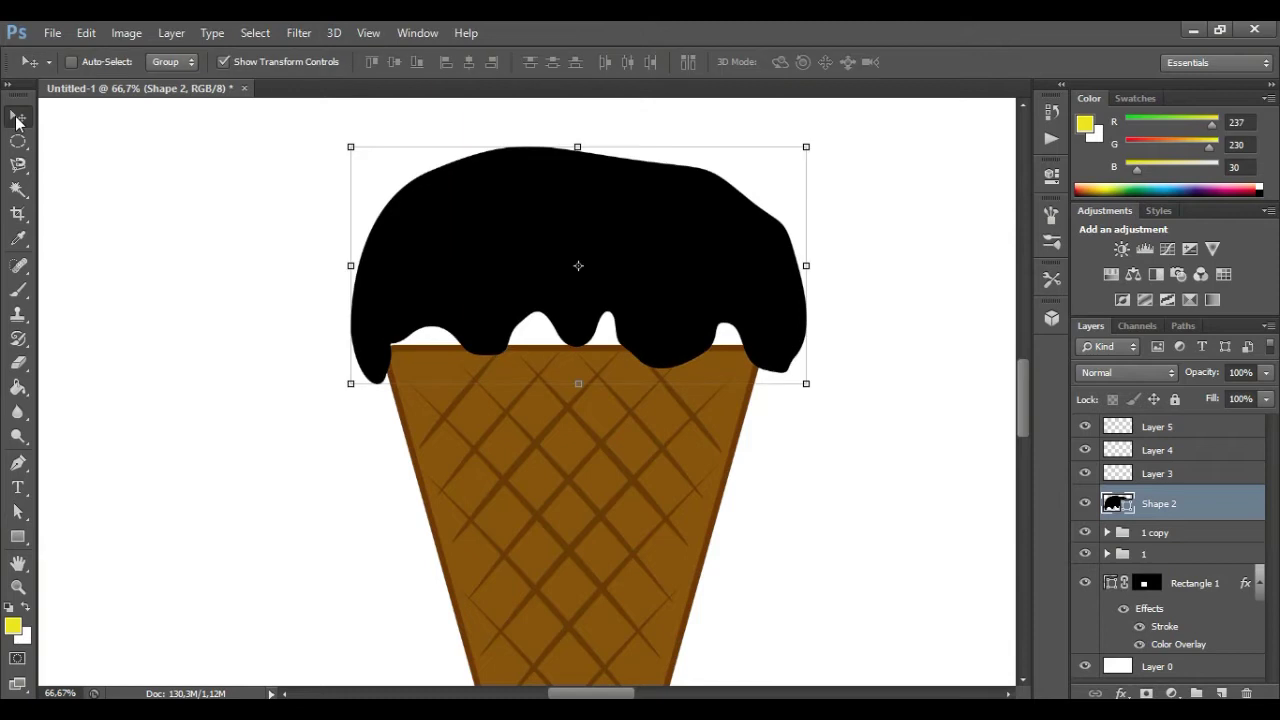
{"action": "left_click_drag", "start_coordinate": [646, 274], "coordinate": [647, 311]}
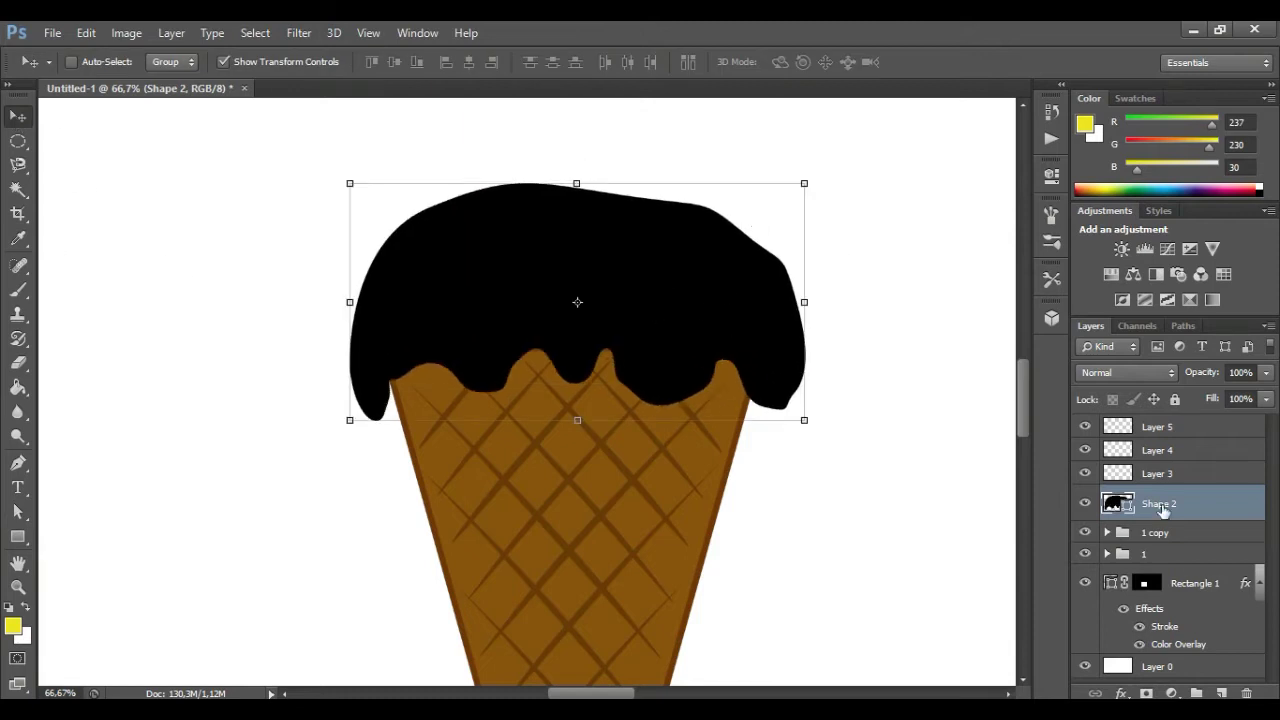
Step: Refine the middle drips so they hang over the cone
{"action": "left_click", "coordinate": [18, 511]}
{"action": "left_click", "coordinate": [510, 368]}
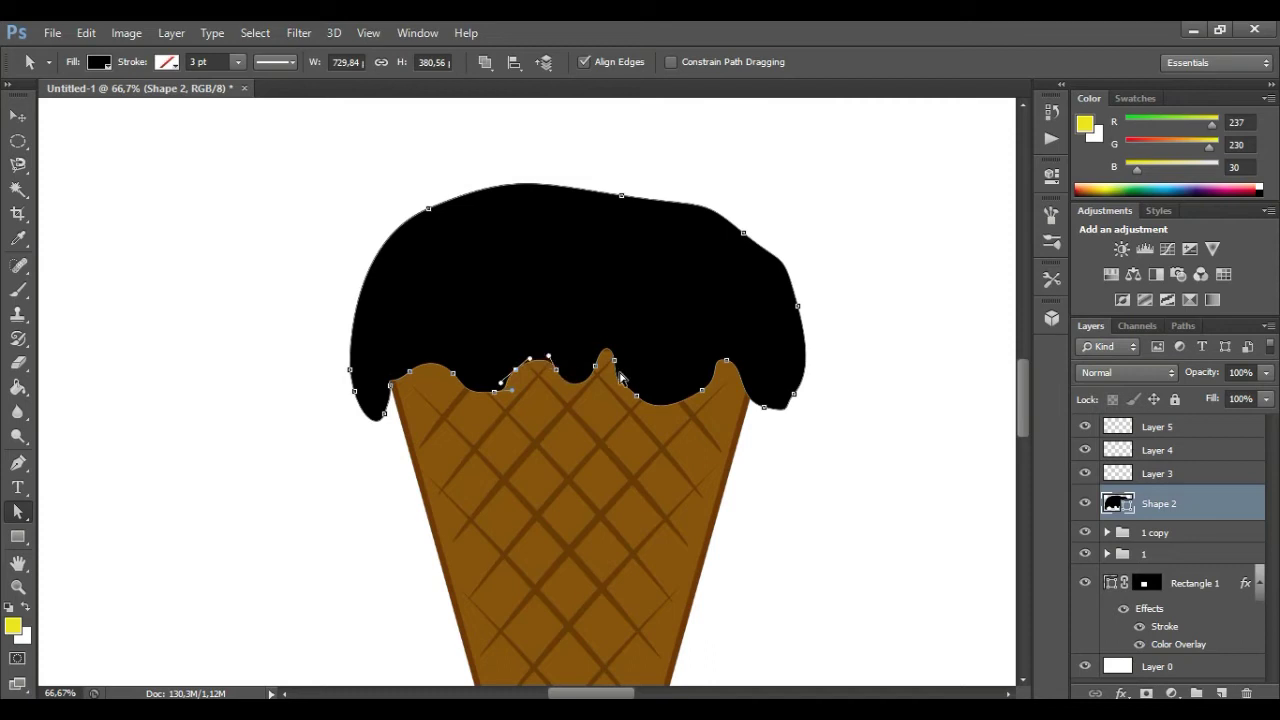
{"action": "left_click_drag", "start_coordinate": [728, 369], "coordinate": [790, 398]}
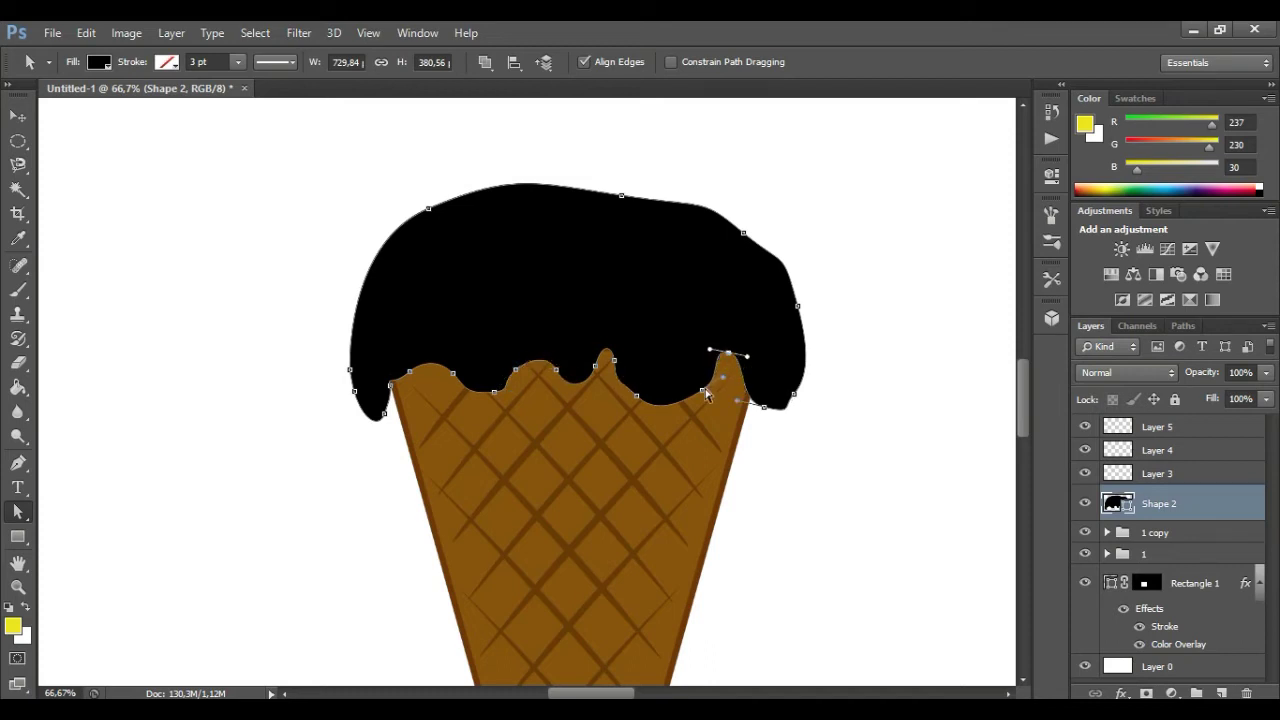
{"action": "key", "text": "v"}
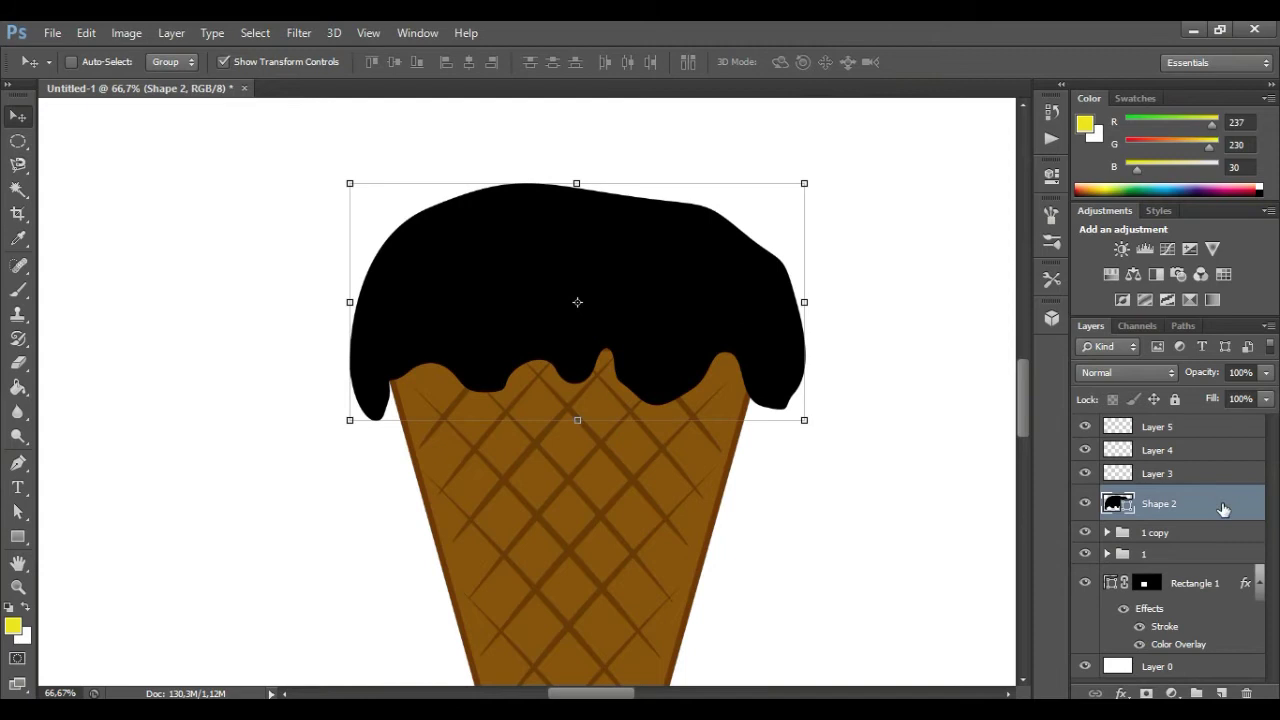
Step: Give the scoop a turquoise (0dc7af) Color Overlay
{"action": "double_click", "coordinate": [1200, 503]}
{"action": "left_click", "coordinate": [594, 245]}
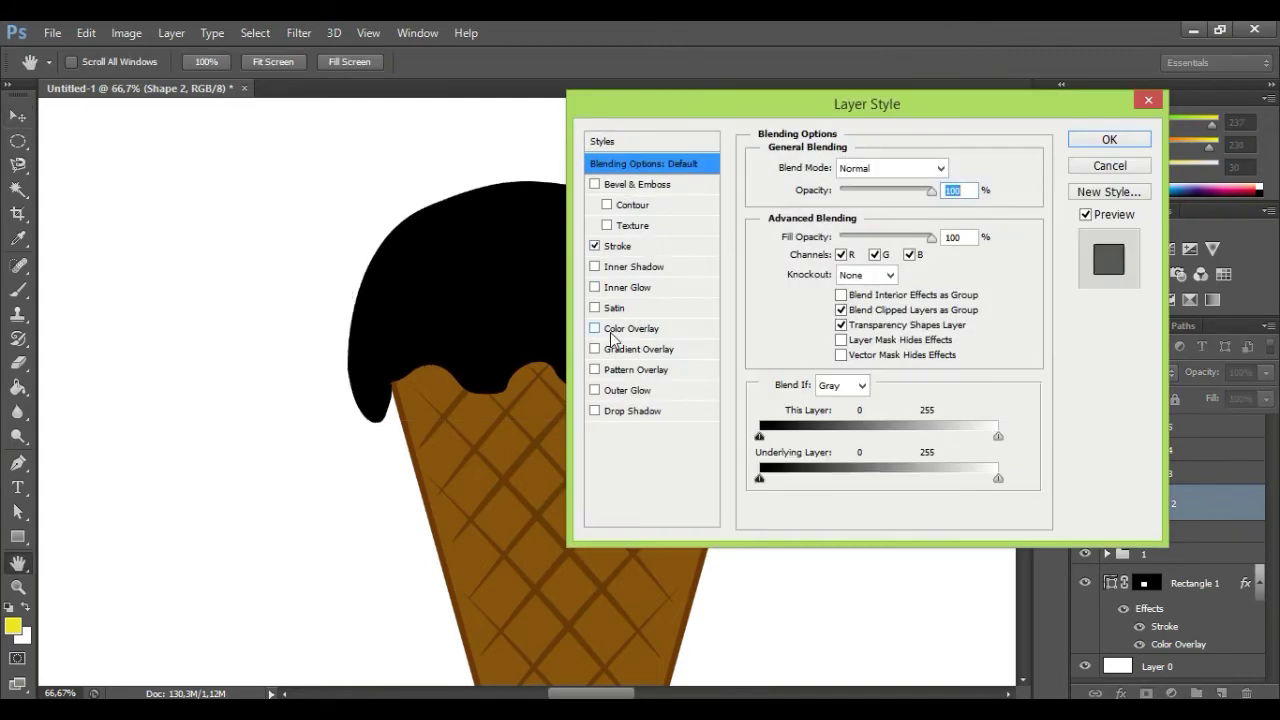
{"action": "left_click", "coordinate": [631, 328]}
{"action": "left_click", "coordinate": [955, 168]}
{"action": "left_click_drag", "start_coordinate": [903, 493], "coordinate": [903, 368]}
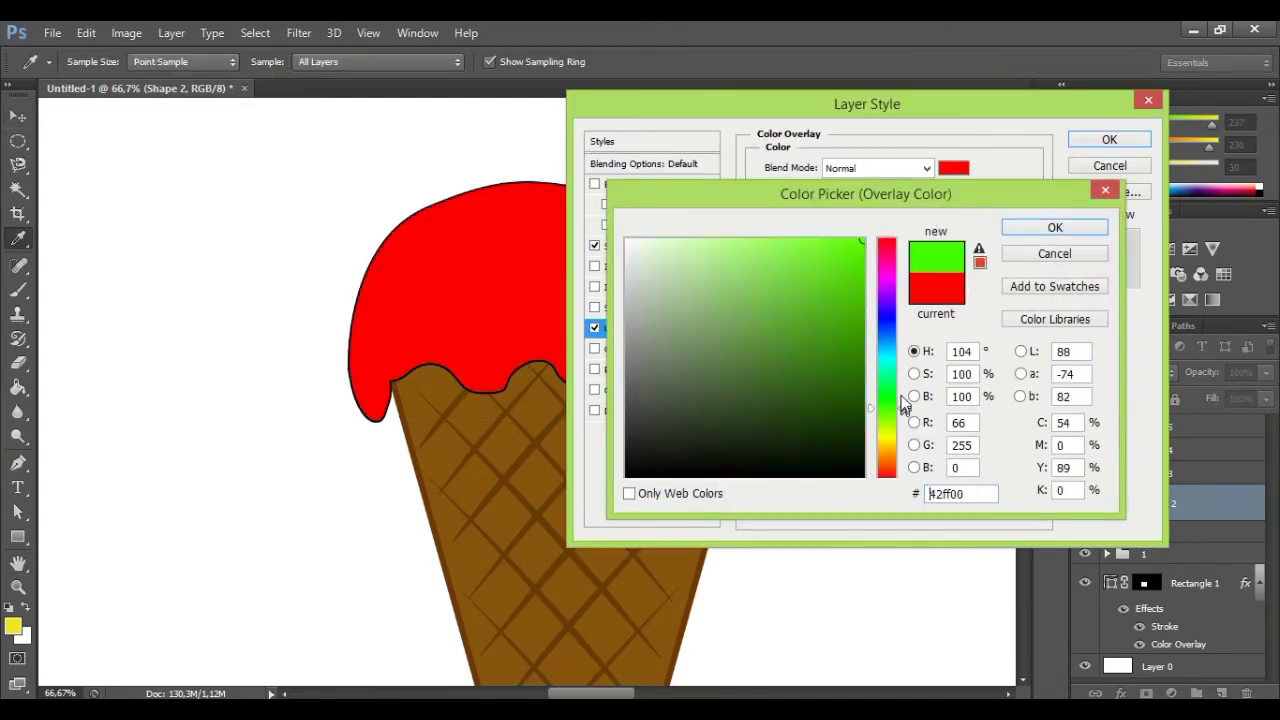
{"action": "left_click_drag", "start_coordinate": [846, 291], "coordinate": [857, 259]}
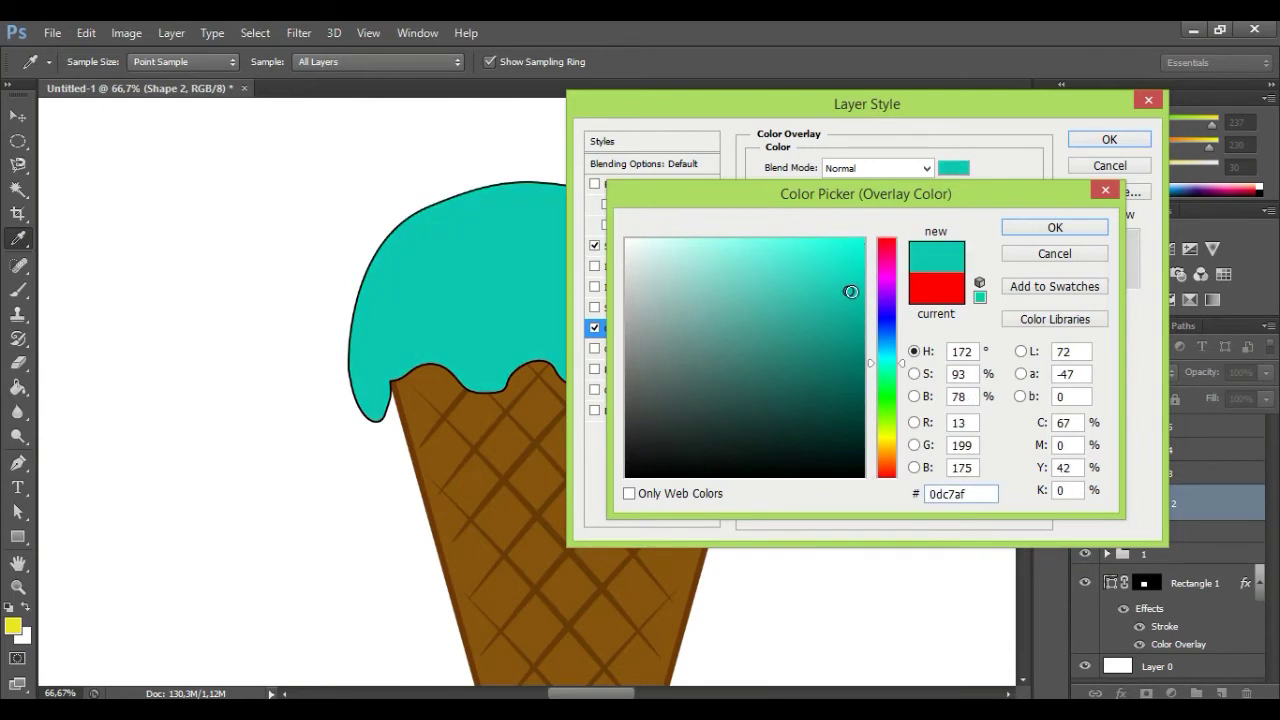
{"action": "left_click", "coordinate": [1054, 227]}
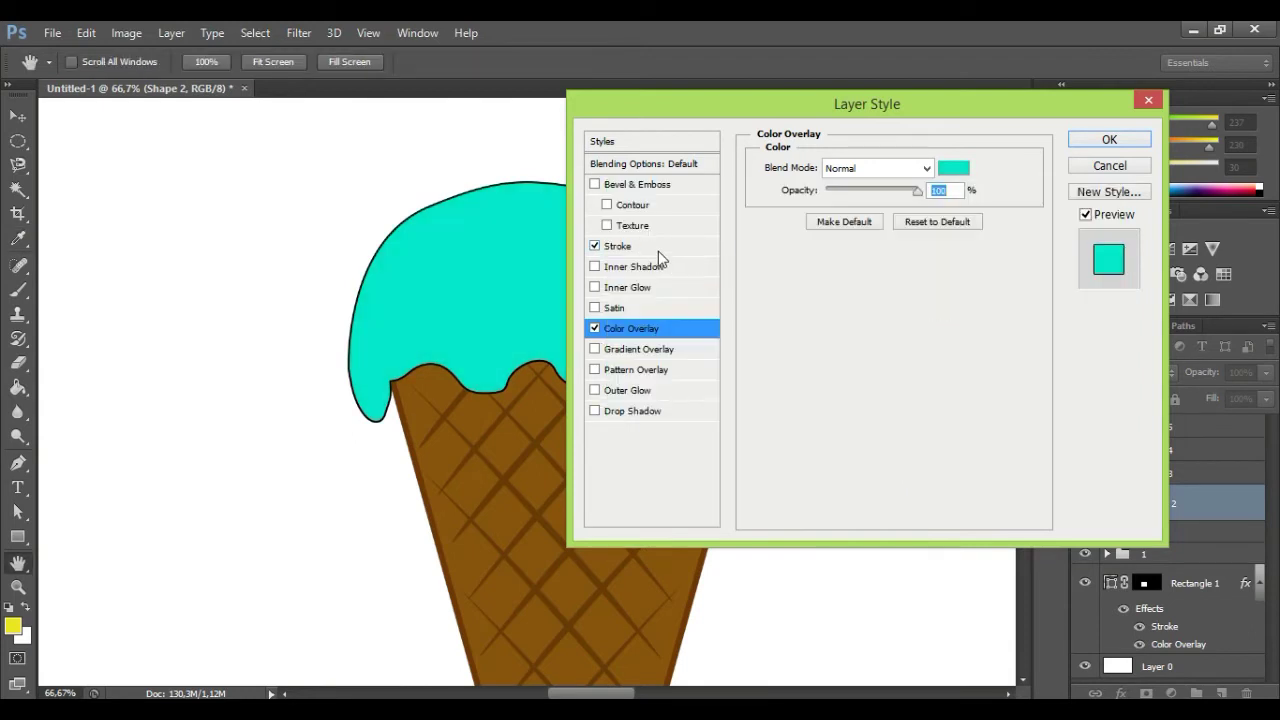
Step: Set the scoop's stroke to 10 px in teal-green (0ebd8a)
{"action": "left_click", "coordinate": [655, 247]}
{"action": "type", "text": "10"}
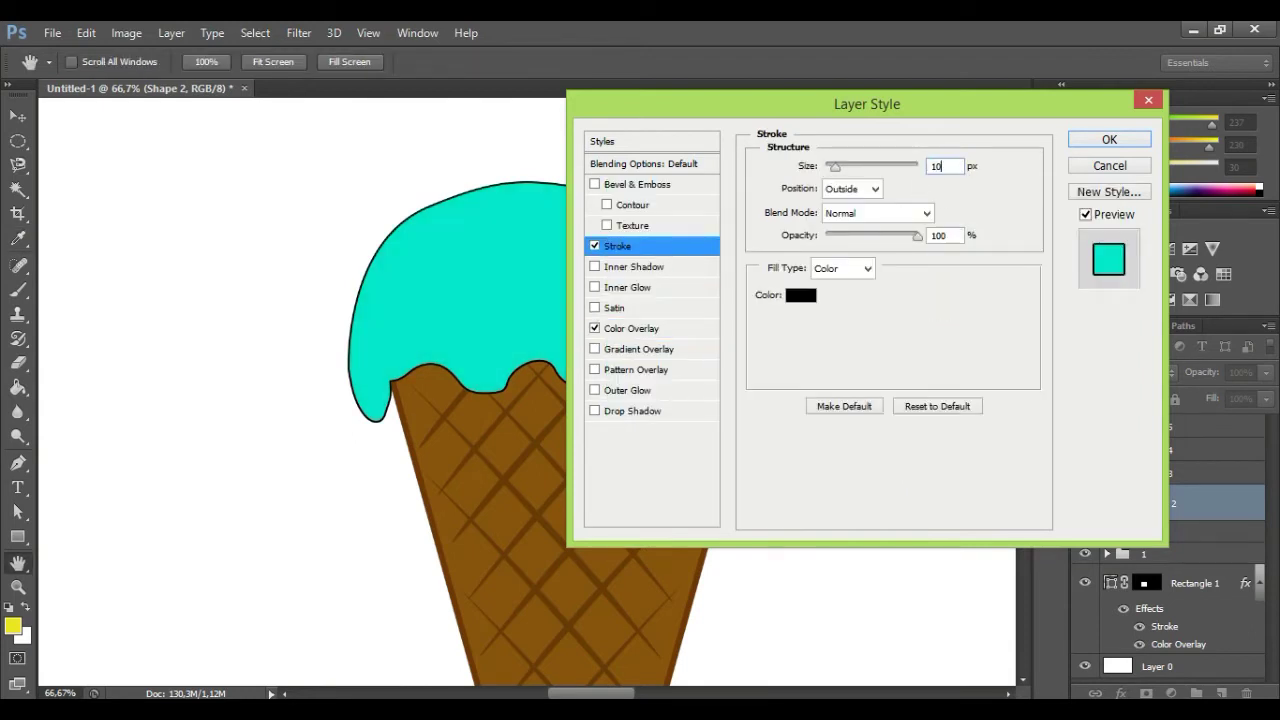
{"action": "left_click", "coordinate": [800, 295]}
{"action": "left_click", "coordinate": [891, 380]}
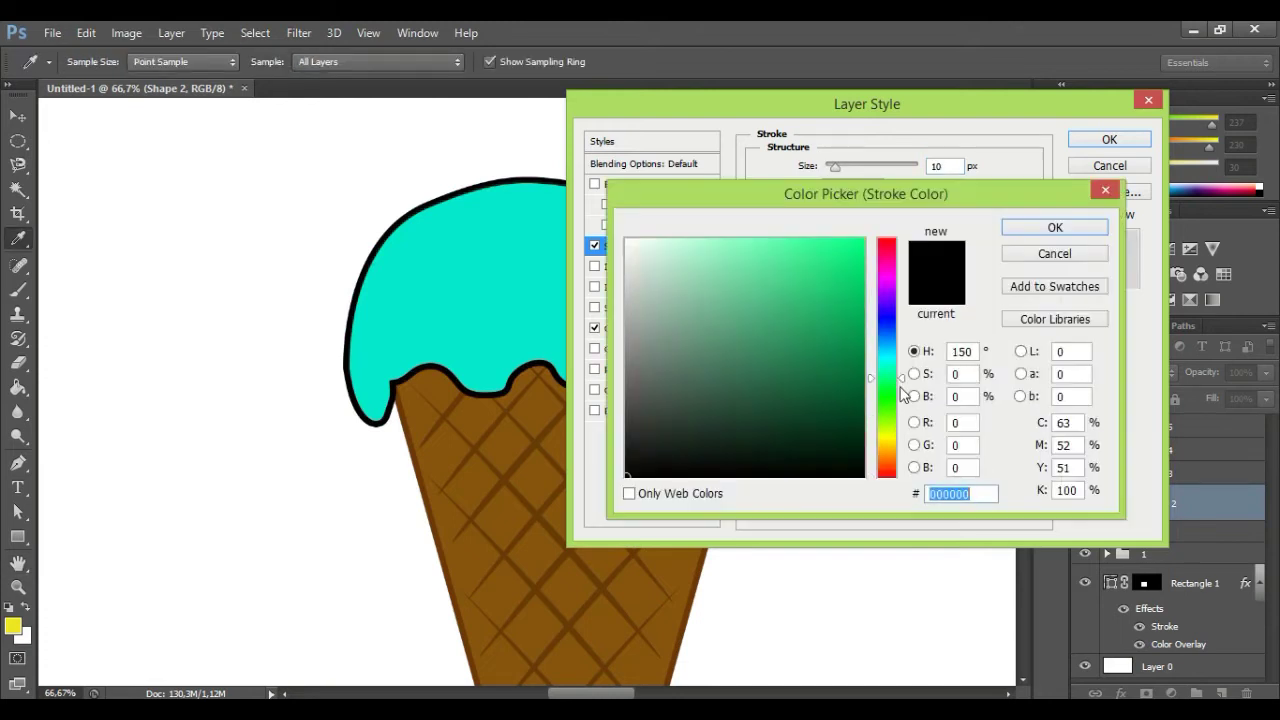
{"action": "left_click", "coordinate": [847, 290]}
{"action": "left_click_drag", "start_coordinate": [847, 299], "coordinate": [850, 312]}
{"action": "left_click", "coordinate": [1054, 227]}
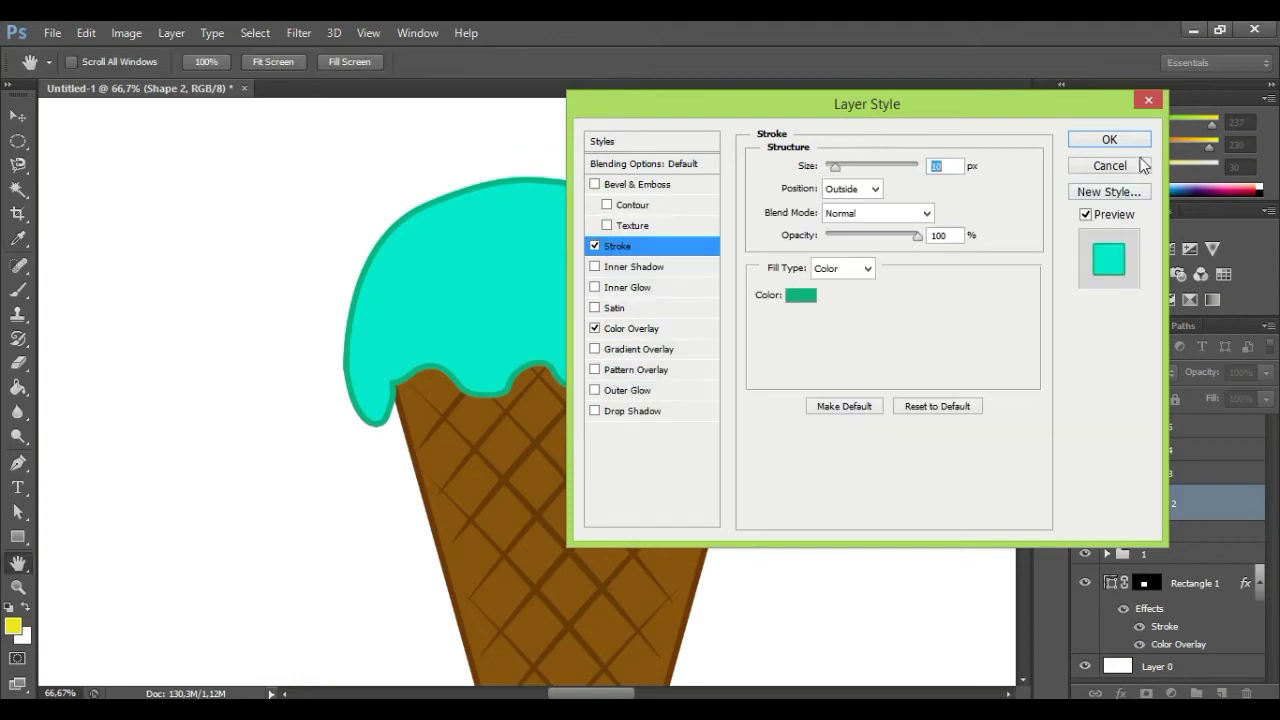
{"action": "left_click", "coordinate": [1109, 140]}
Step: Duplicate Shape 2, flip the copy horizontally, and widen and position it above the original
{"action": "scroll", "coordinate": [1128, 580], "scroll_direction": "down", "scroll_amount": 1}
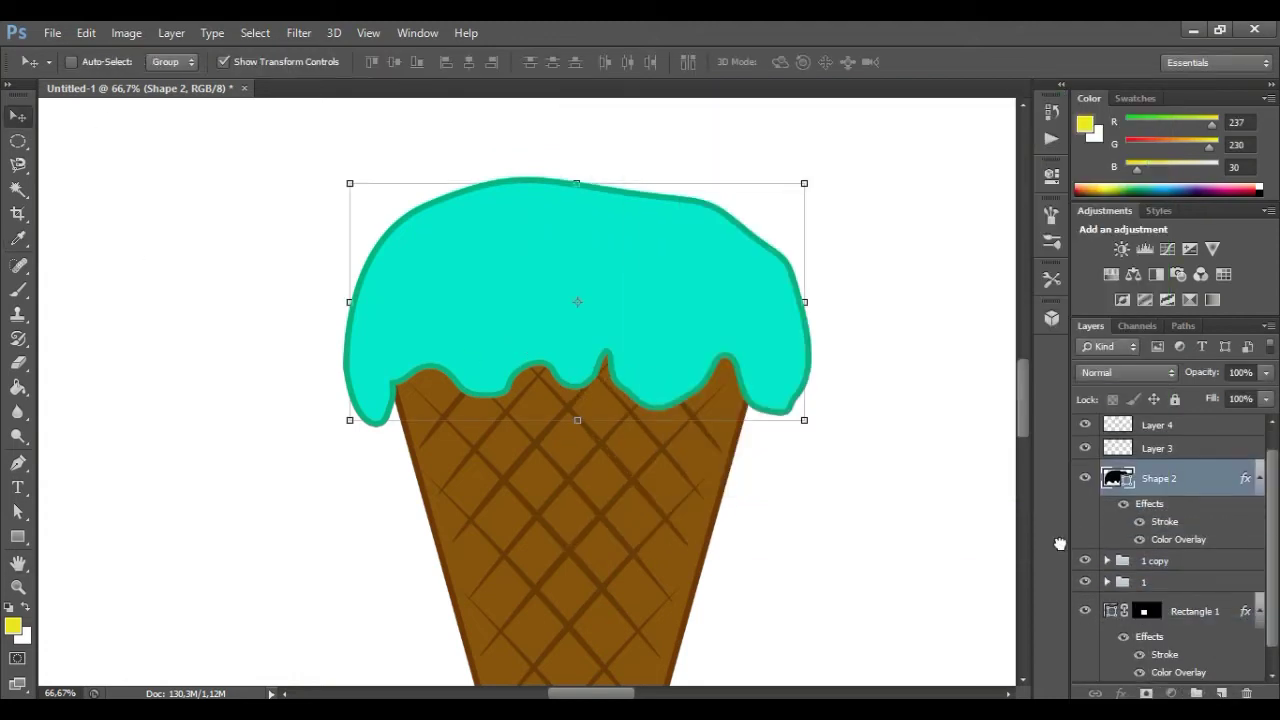
{"action": "key", "text": "ctrl+j"}
{"action": "mouse_move", "coordinate": [680, 266]}
{"action": "left_mouse_down"}
{"action": "mouse_move", "coordinate": [678, 242]}
{"action": "mouse_move", "coordinate": [680, 266]}
{"action": "left_mouse_up"}
{"action": "key", "text": "ctrl+t"}
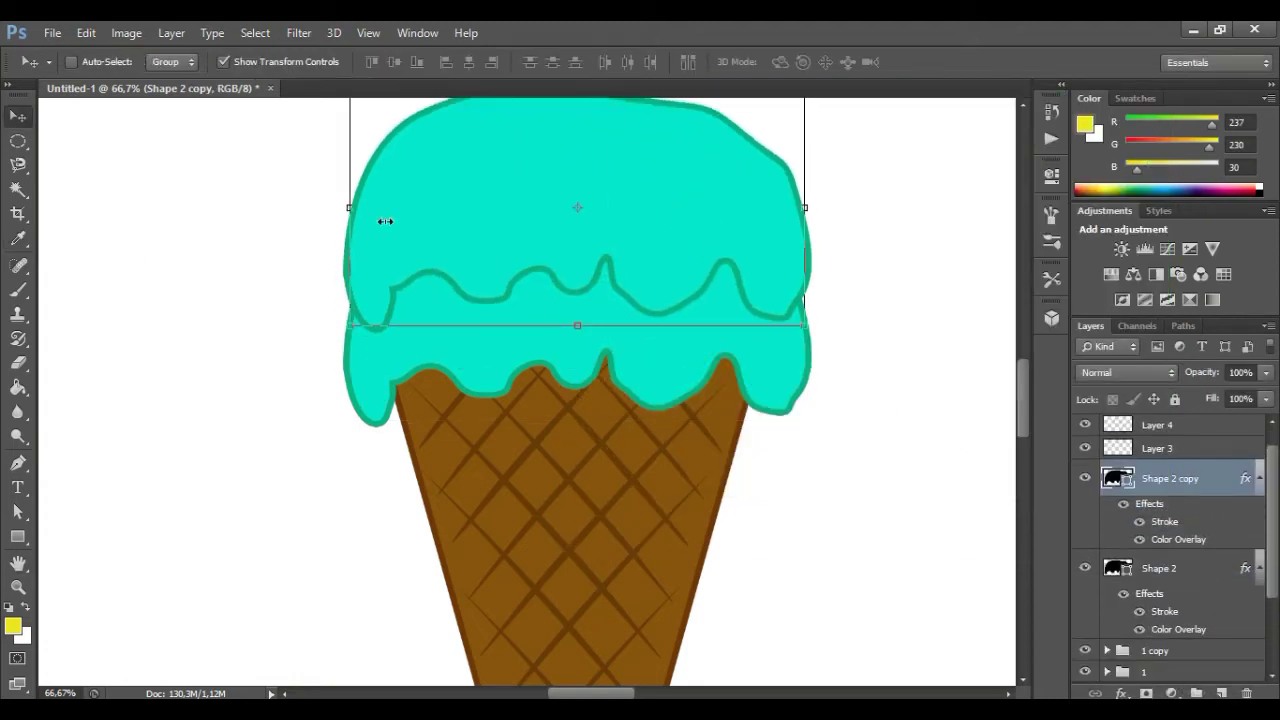
{"action": "left_click_drag", "start_coordinate": [800, 210], "coordinate": [157, 214]}
{"action": "mouse_move", "coordinate": [453, 256]}
{"action": "left_mouse_down"}
{"action": "mouse_move", "coordinate": [545, 212]}
{"action": "mouse_move", "coordinate": [779, 214]}
{"action": "left_mouse_up"}
{"action": "left_click_drag", "start_coordinate": [695, 247], "coordinate": [695, 306]}
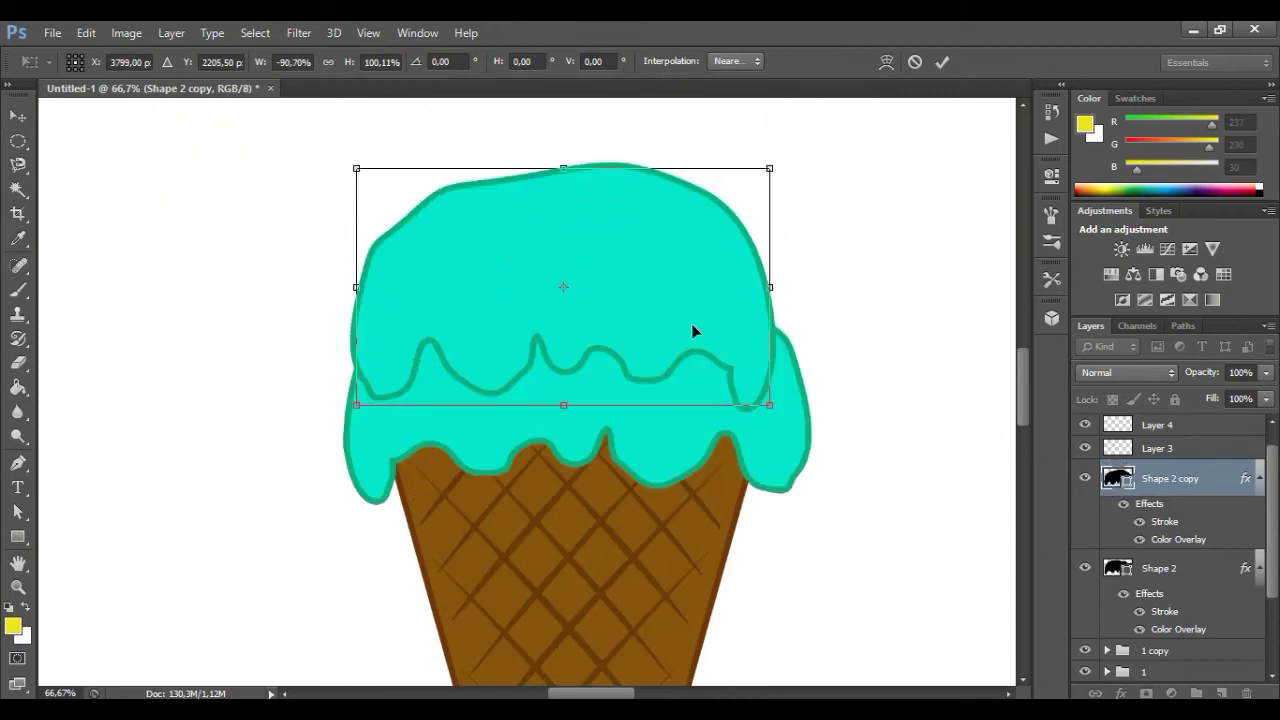
{"action": "left_click_drag", "start_coordinate": [769, 268], "coordinate": [788, 268]}
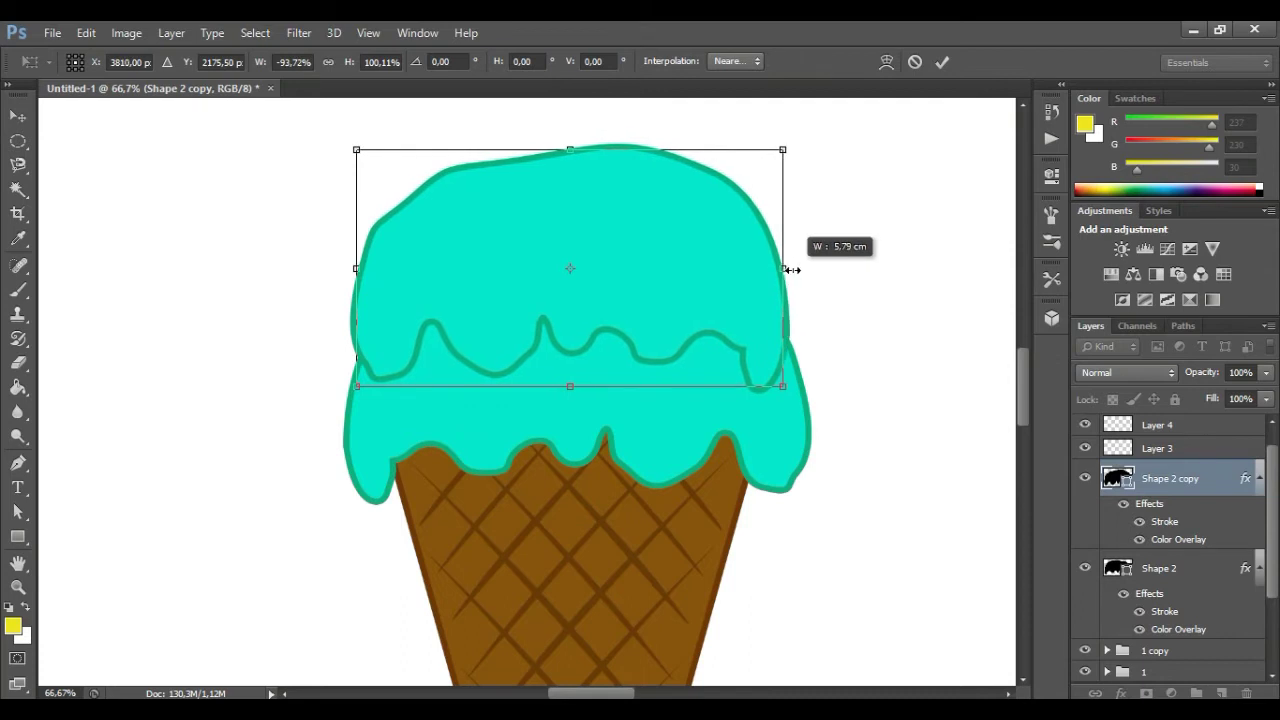
{"action": "left_click_drag", "start_coordinate": [710, 285], "coordinate": [707, 277]}
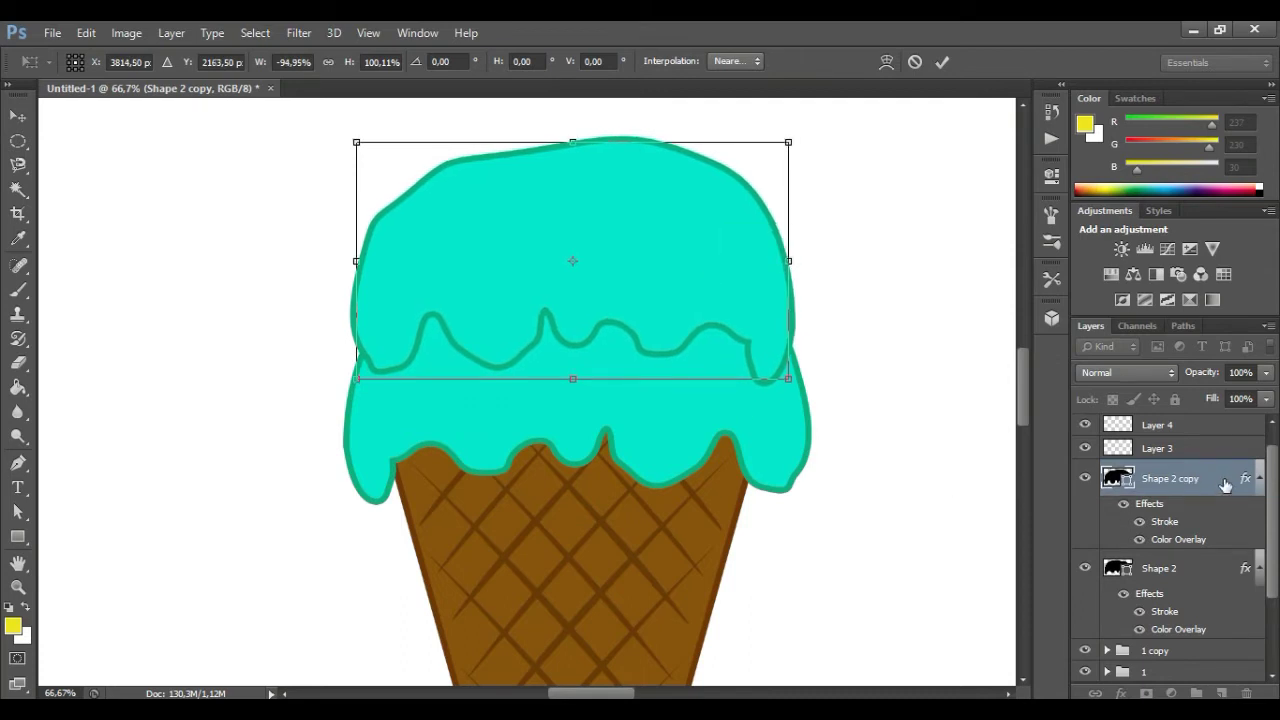
{"action": "key", "text": "Return"}
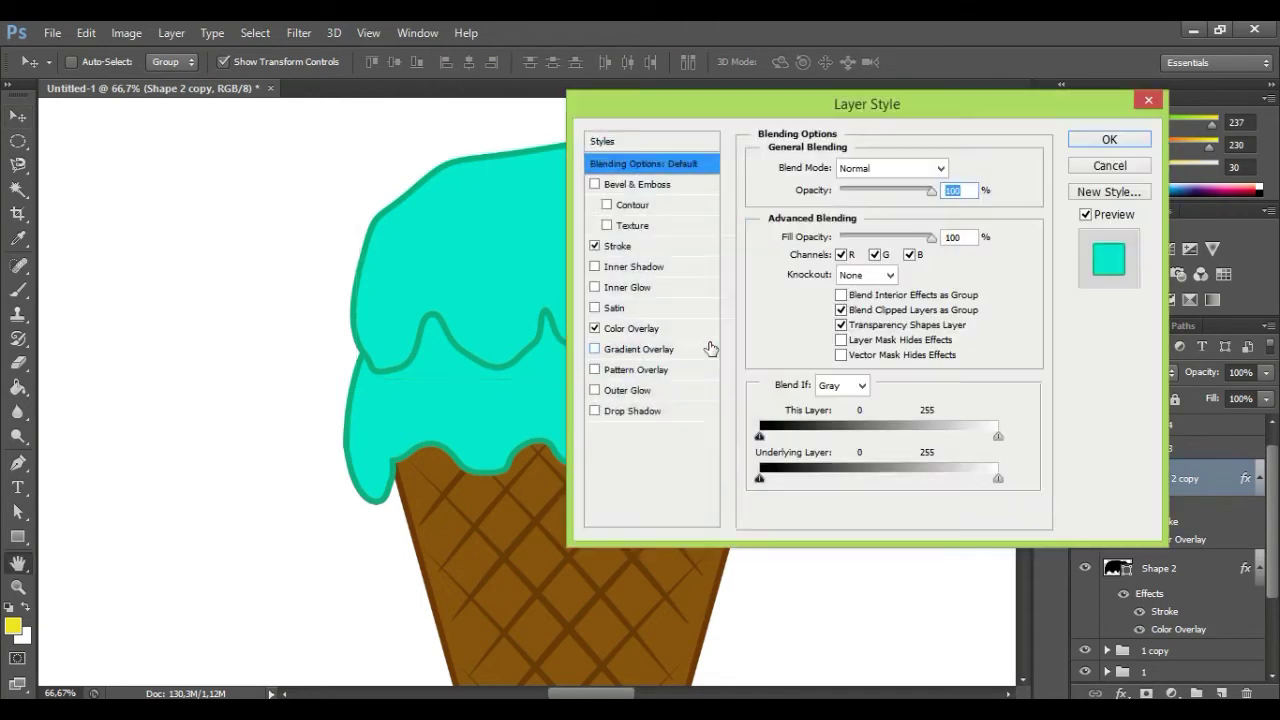
Step: Change the Shape 2 copy's Color Overlay to bright yellow (f3eb14)
{"action": "left_click_drag", "start_coordinate": [890, 398], "coordinate": [893, 408]}
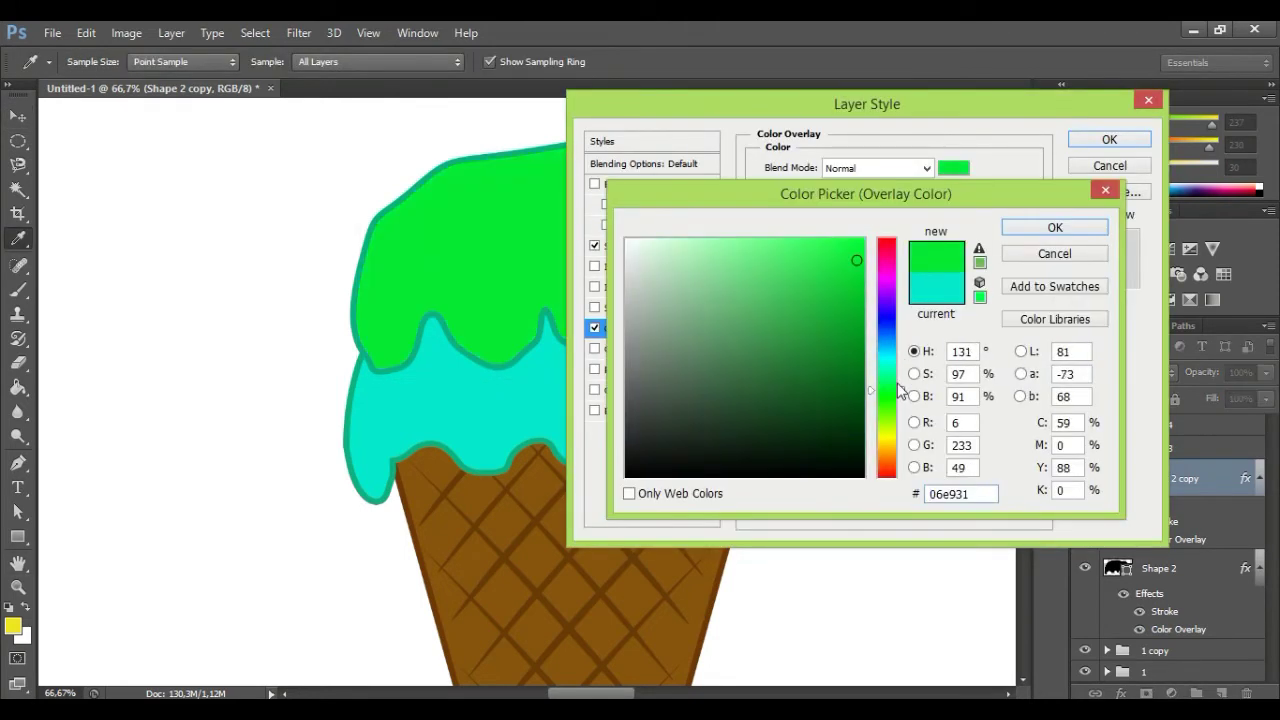
{"action": "left_click", "coordinate": [843, 326]}
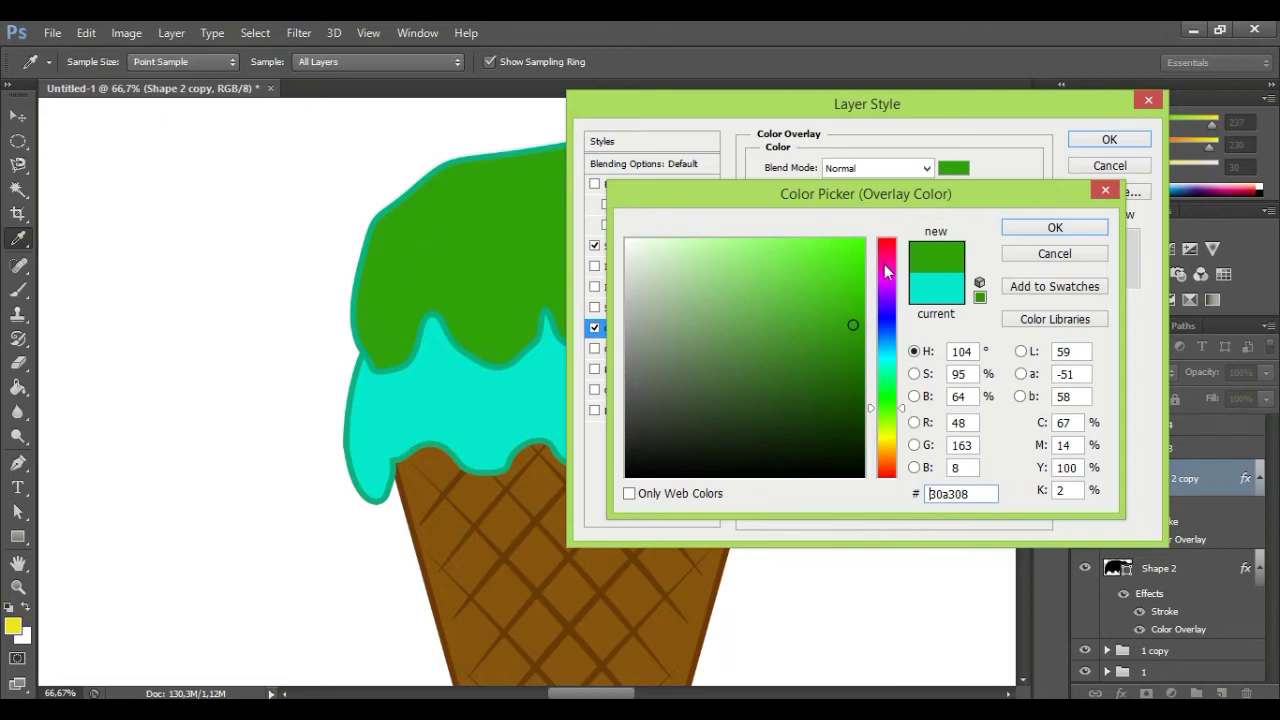
{"action": "left_click", "coordinate": [853, 294]}
{"action": "left_click_drag", "start_coordinate": [893, 409], "coordinate": [905, 442]}
{"action": "left_click", "coordinate": [844, 250]}
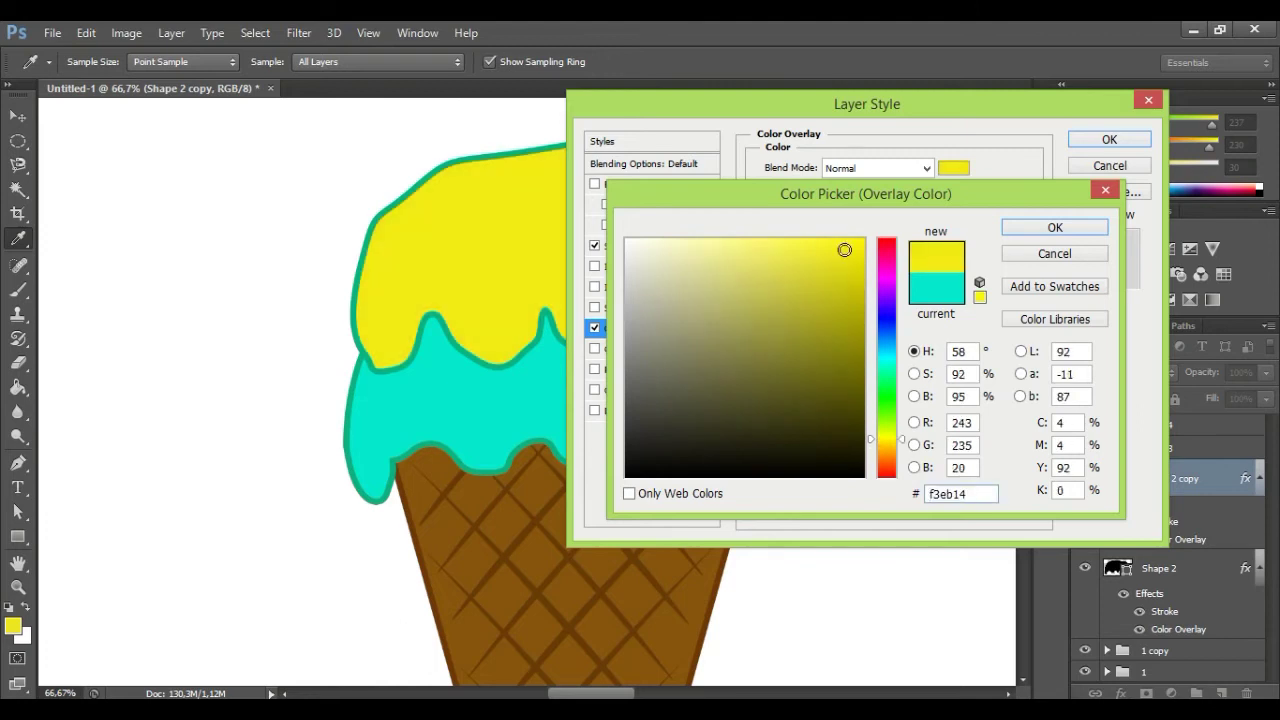
{"action": "left_click_drag", "start_coordinate": [844, 252], "coordinate": [849, 252]}
{"action": "left_click", "coordinate": [1055, 227]}
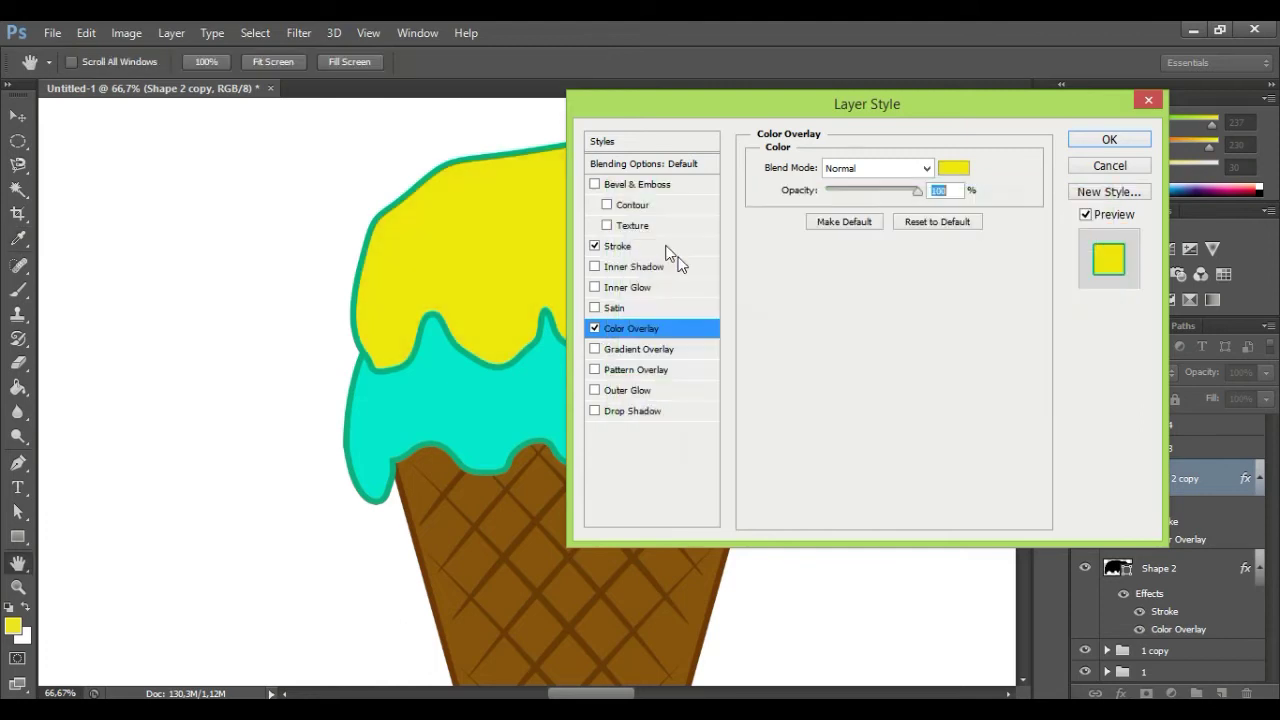
Step: Change the Shape 2 copy's stroke colour to olive yellow
{"action": "left_click", "coordinate": [617, 245]}
{"action": "left_click", "coordinate": [801, 295]}
{"action": "left_click", "coordinate": [896, 445]}
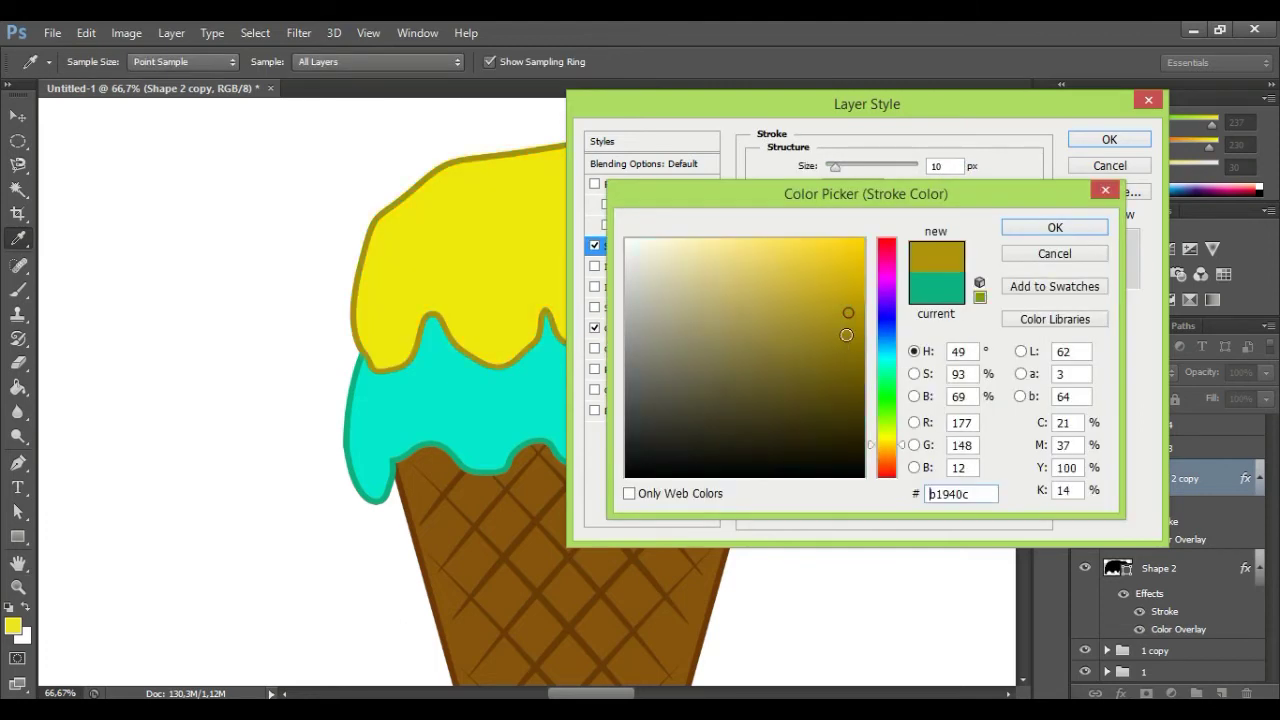
{"action": "left_click_drag", "start_coordinate": [890, 440], "coordinate": [890, 435]}
{"action": "left_click", "coordinate": [851, 301]}
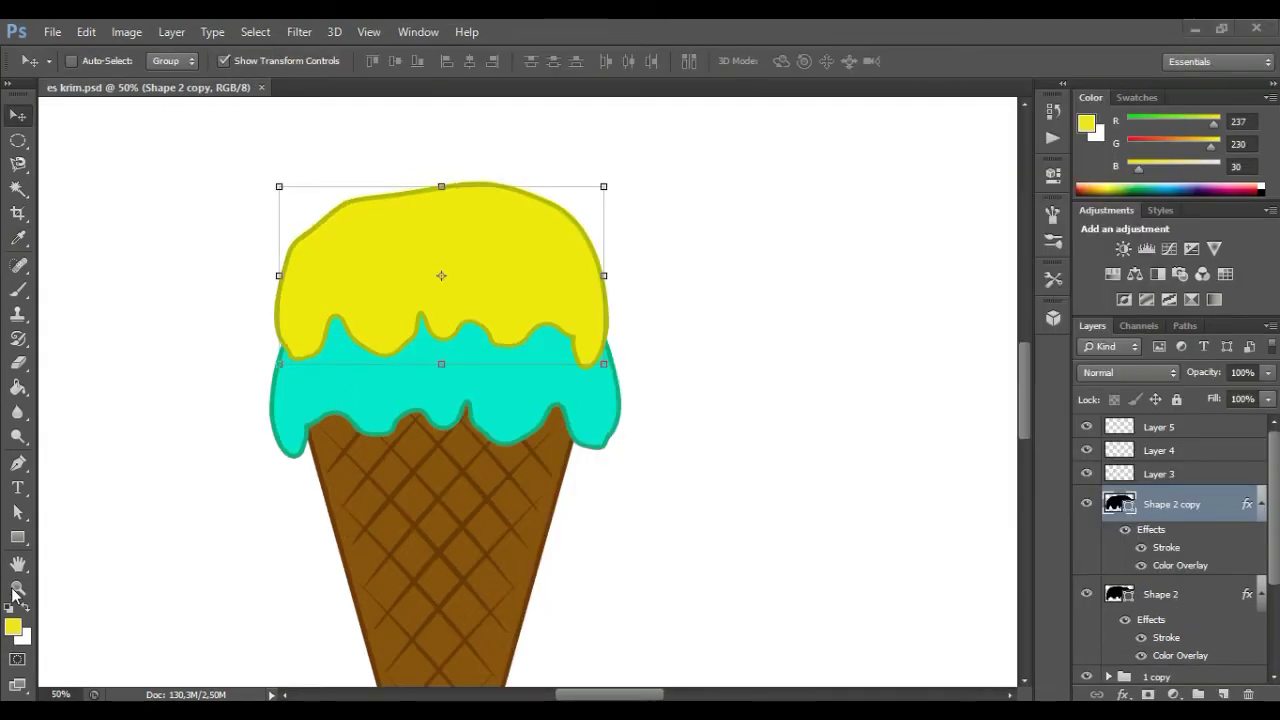
Step: Zoom in on the top scoop and switch to the Direct Selection tool
{"action": "left_click", "coordinate": [17, 588]}
{"action": "left_click", "coordinate": [376, 222]}
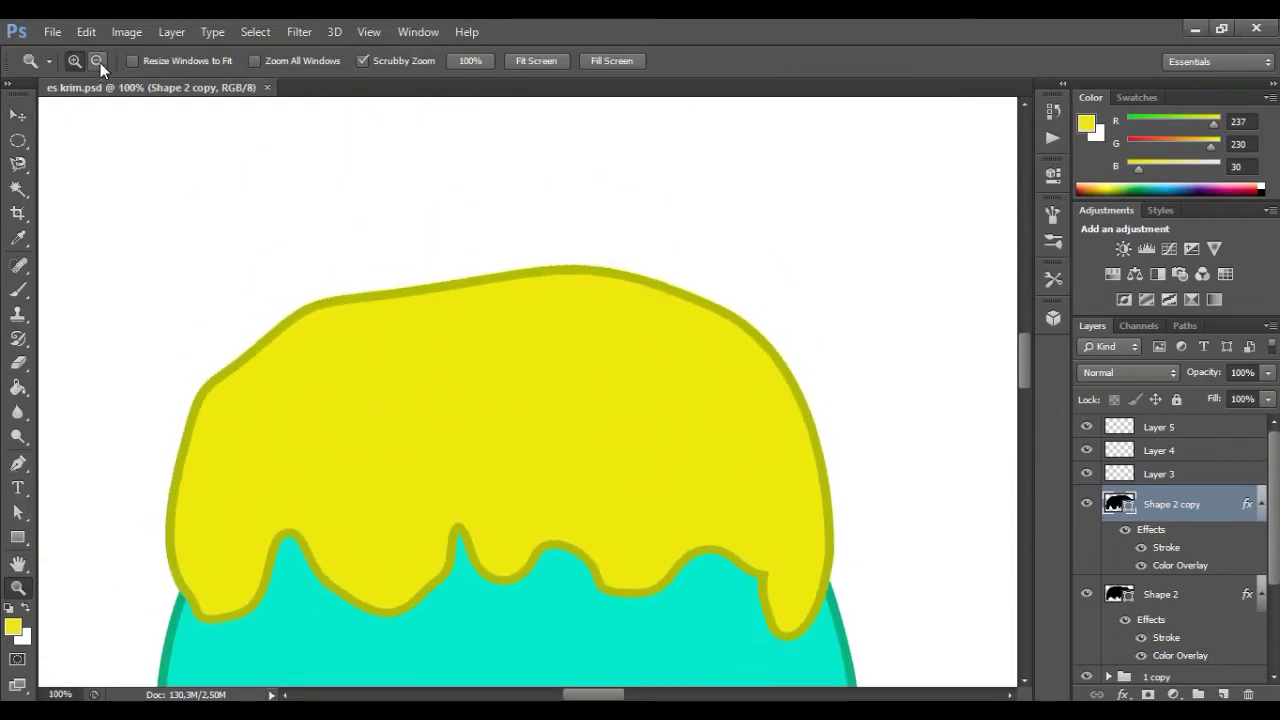
{"action": "left_click", "coordinate": [98, 61]}
{"action": "left_click", "coordinate": [292, 485]}
{"action": "left_click", "coordinate": [17, 511]}
Step: Reshape three drips along the yellow scoop's bottom edge into more uneven shapes
{"action": "left_click", "coordinate": [333, 563]}
{"action": "mouse_move", "coordinate": [311, 554]}
{"action": "left_mouse_down"}
{"action": "mouse_move", "coordinate": [366, 570]}
{"action": "mouse_move", "coordinate": [352, 591]}
{"action": "left_mouse_up"}
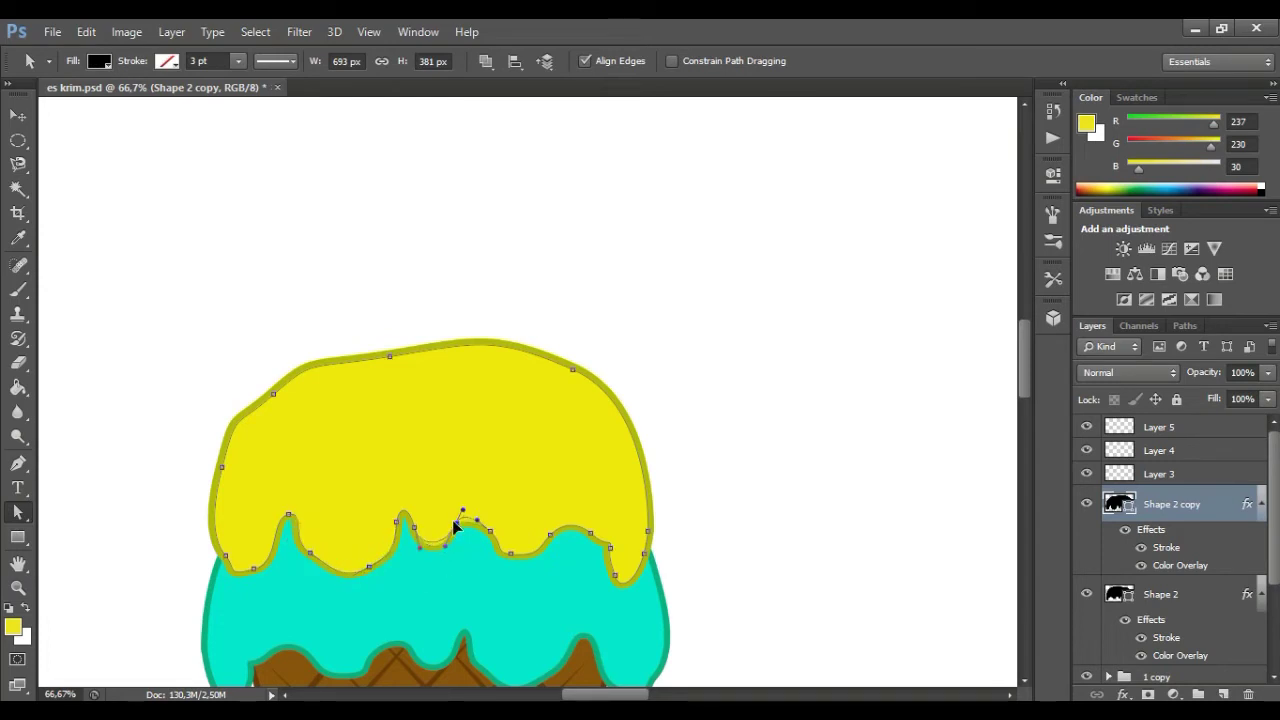
{"action": "mouse_move", "coordinate": [505, 552]}
{"action": "left_mouse_down"}
{"action": "mouse_move", "coordinate": [543, 560]}
{"action": "mouse_move", "coordinate": [543, 577]}
{"action": "left_mouse_up"}
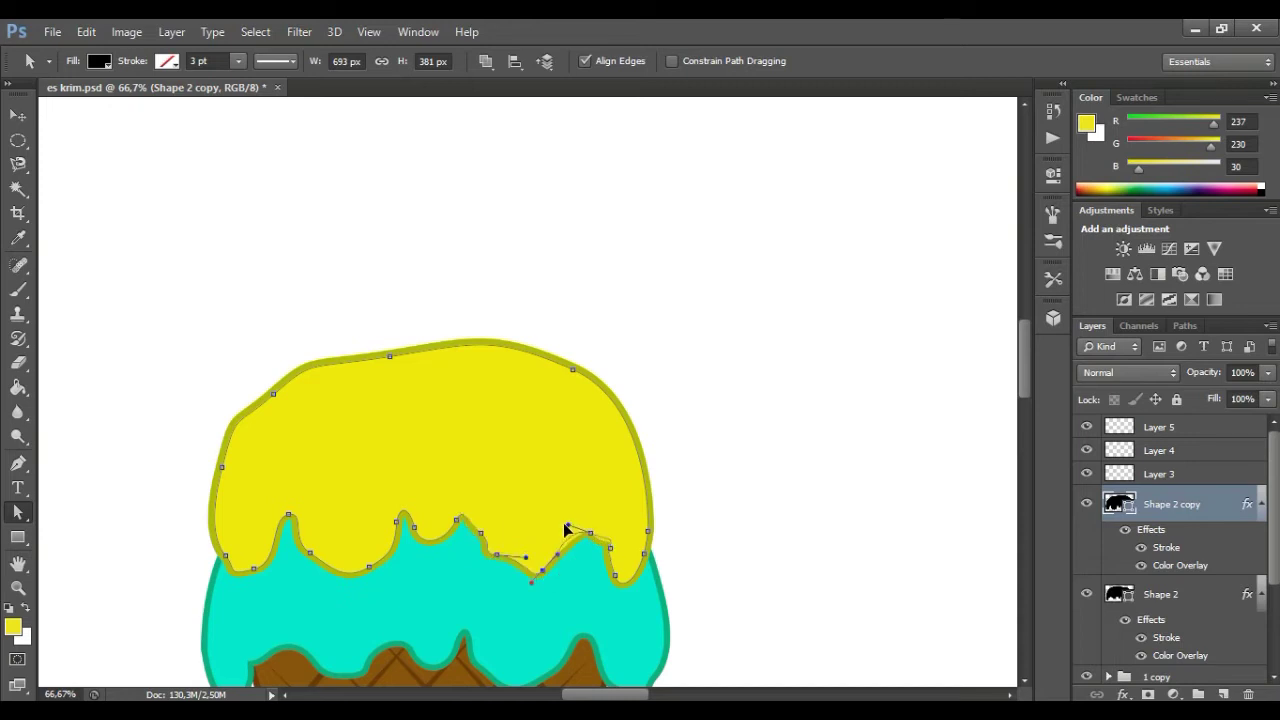
{"action": "mouse_move", "coordinate": [613, 553]}
{"action": "left_mouse_down"}
{"action": "mouse_move", "coordinate": [577, 541]}
{"action": "mouse_move", "coordinate": [590, 561]}
{"action": "mouse_move", "coordinate": [628, 541]}
{"action": "left_mouse_up"}
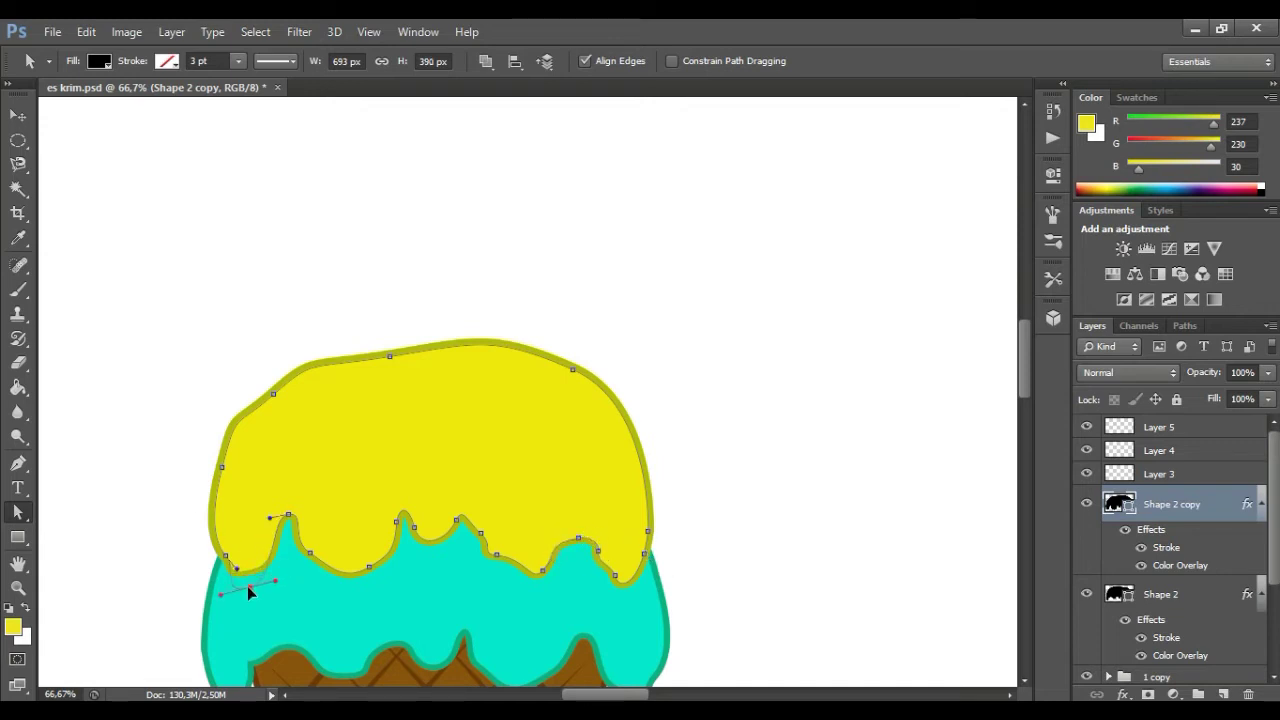
{"action": "key", "text": "v"}
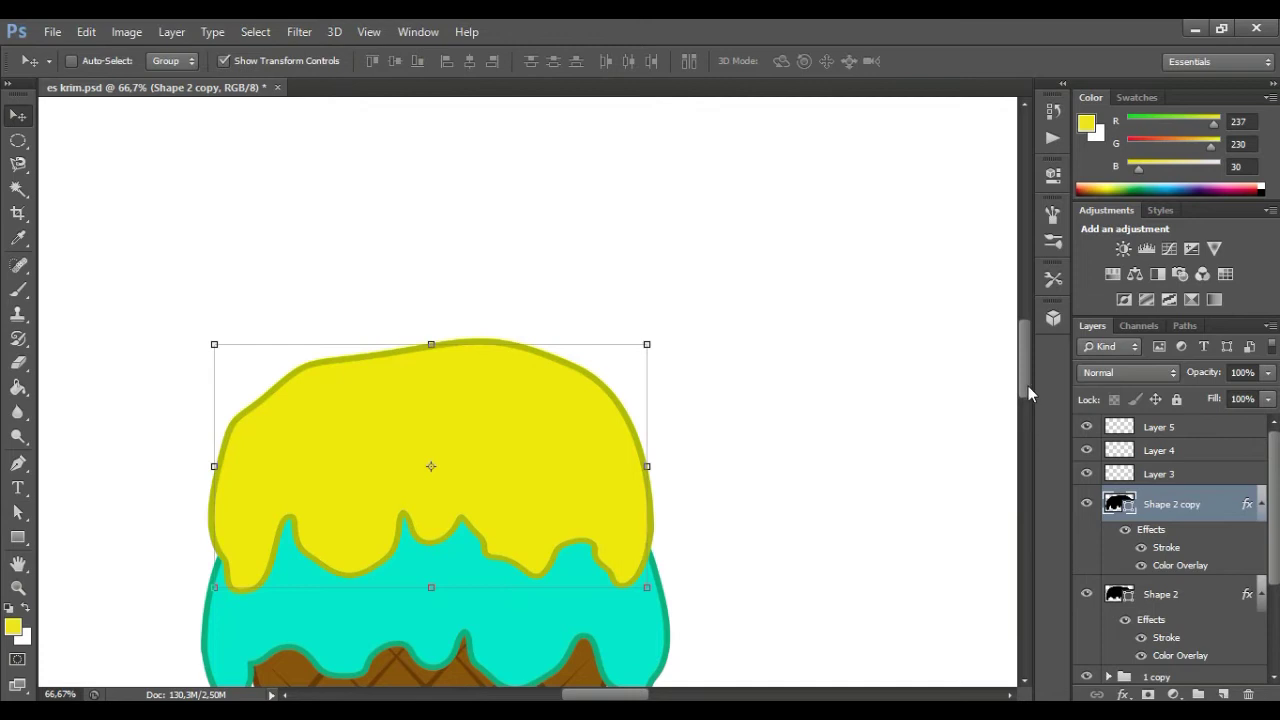
{"action": "scroll", "coordinate": [1028, 390], "scroll_direction": "down", "scroll_amount": 3}
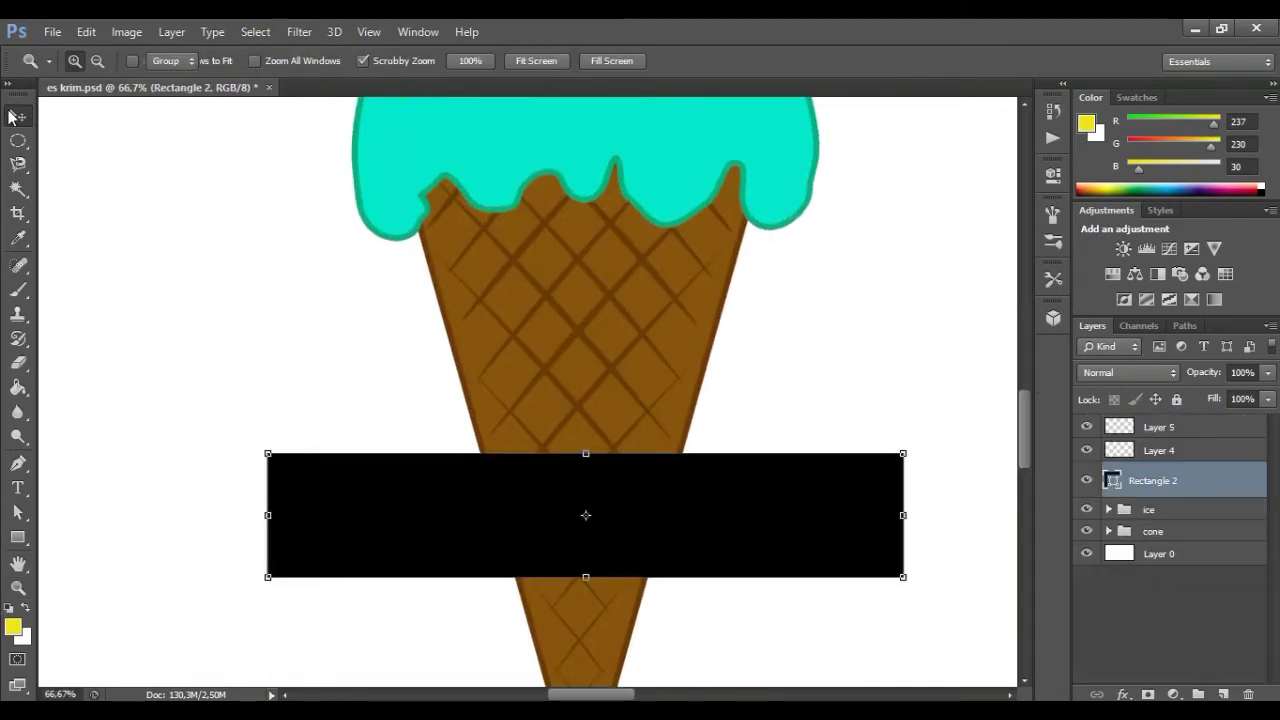
Step: Draw a small black rectangle (Rectangle 3) at the band's left end and place it behind Rectangle 2
{"action": "left_click", "coordinate": [12, 115]}
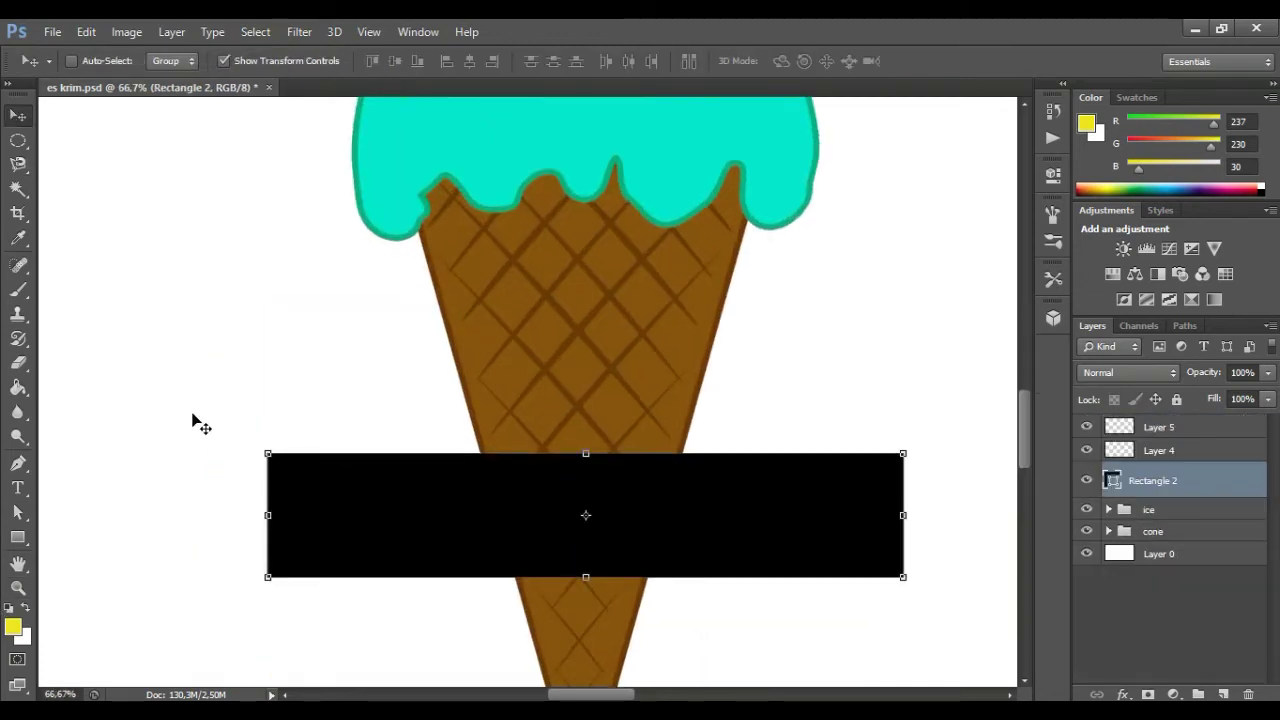
{"action": "left_click", "coordinate": [17, 537]}
{"action": "left_click_drag", "start_coordinate": [181, 405], "coordinate": [331, 512]}
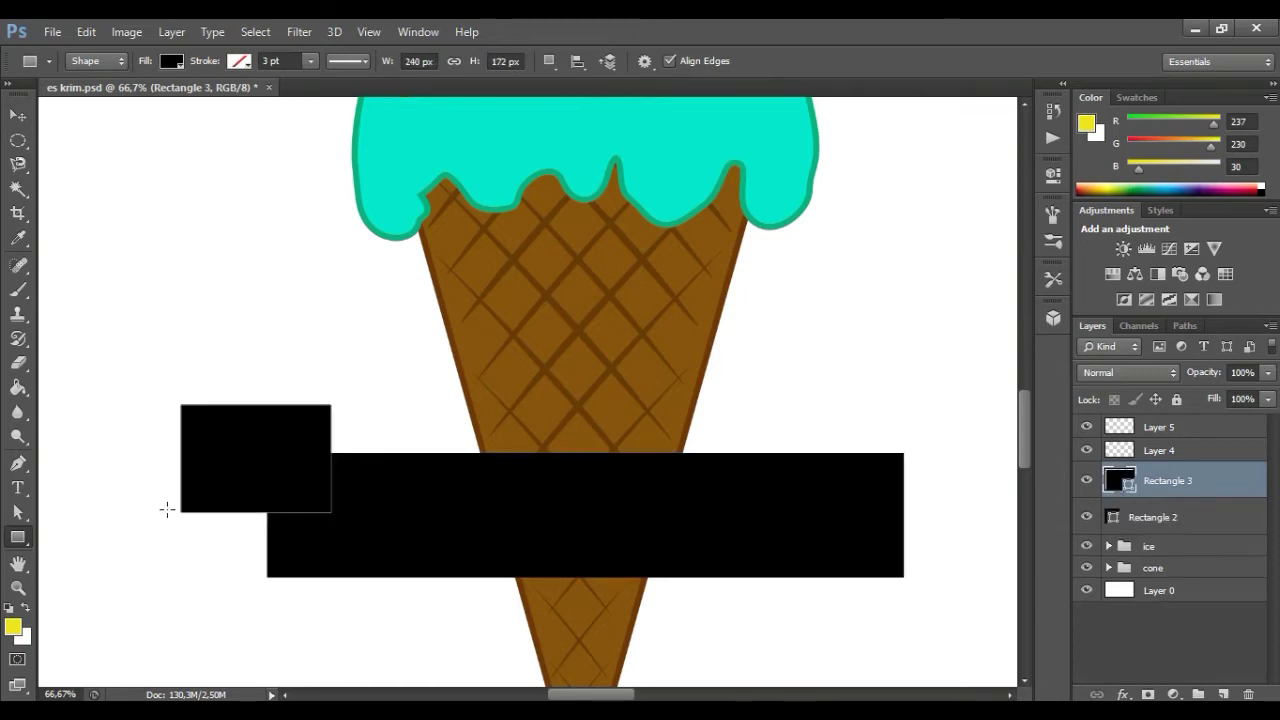
{"action": "key", "text": "v"}
{"action": "left_click_drag", "start_coordinate": [1168, 481], "coordinate": [1218, 531]}
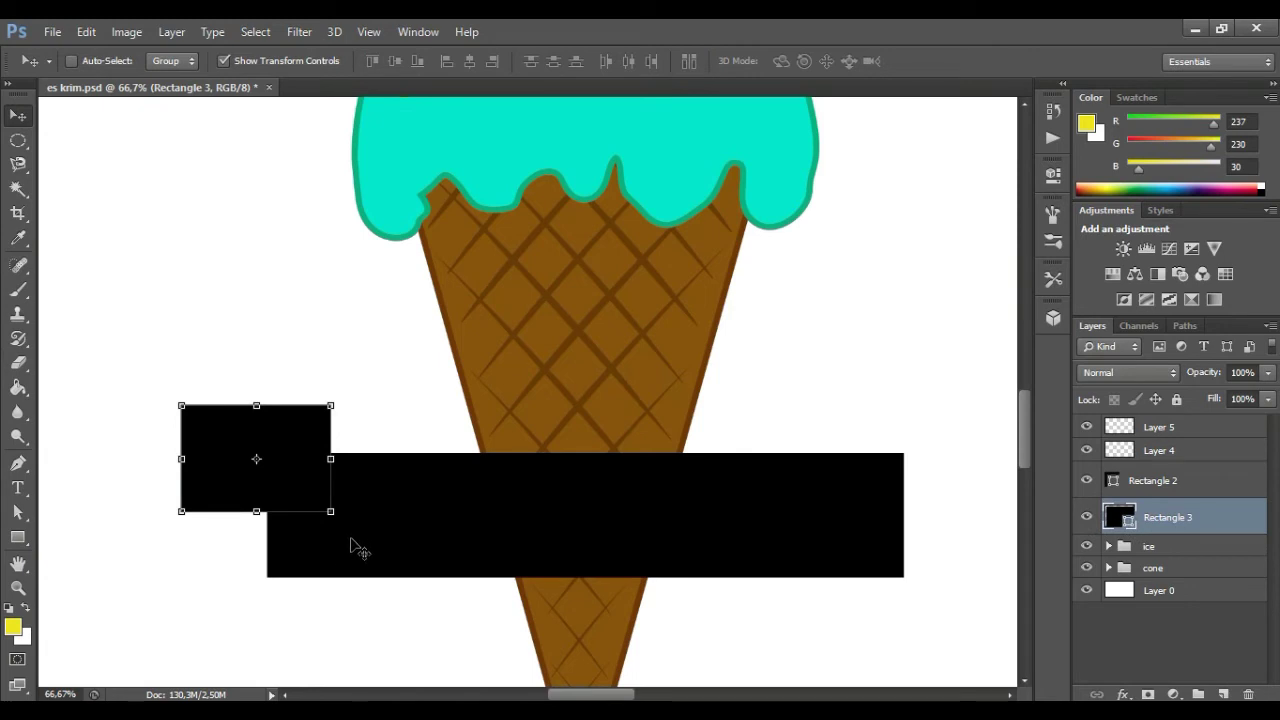
{"action": "left_click", "coordinate": [892, 578], "text": "ctrl"}
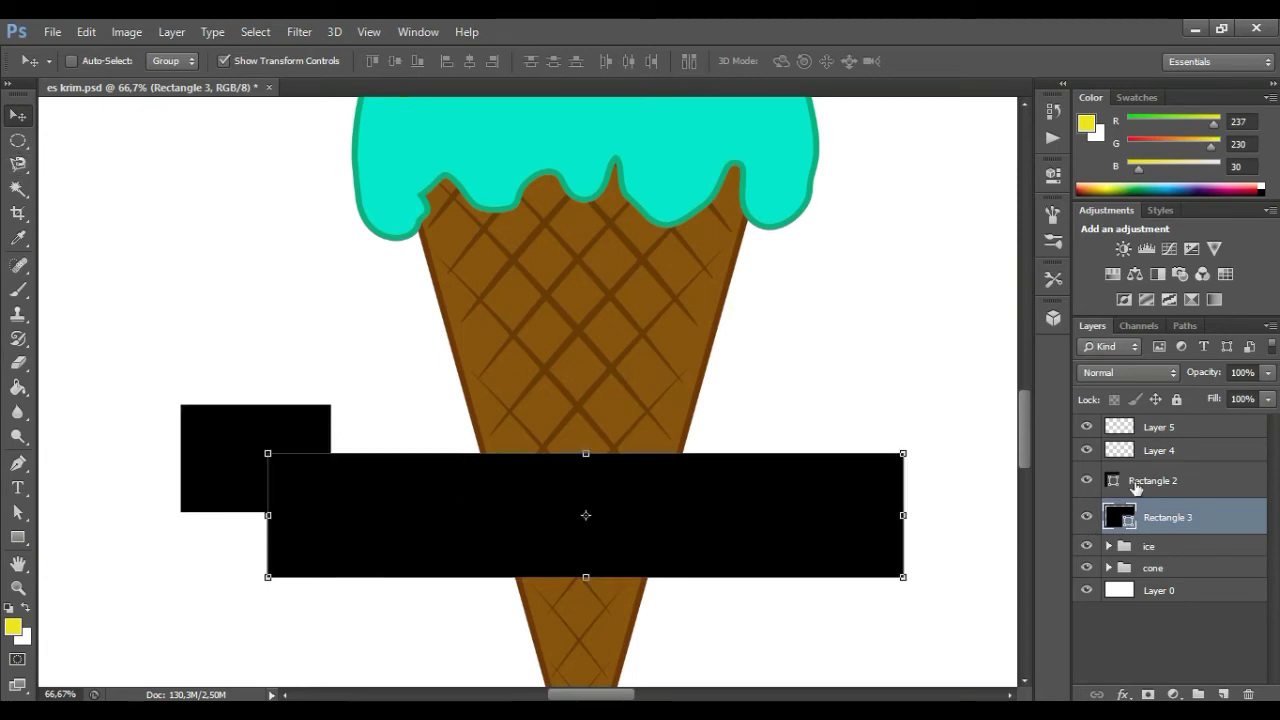
{"action": "left_click", "coordinate": [1150, 524]}
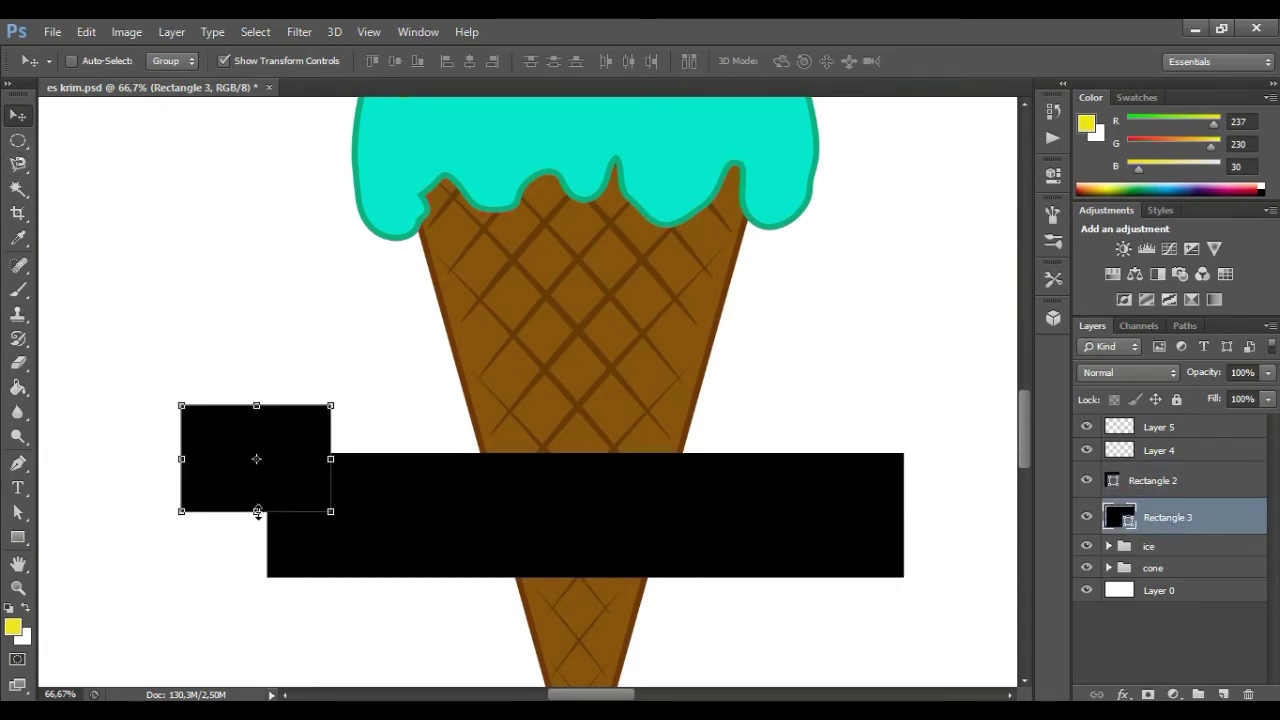
{"action": "left_click", "coordinate": [1168, 485]}
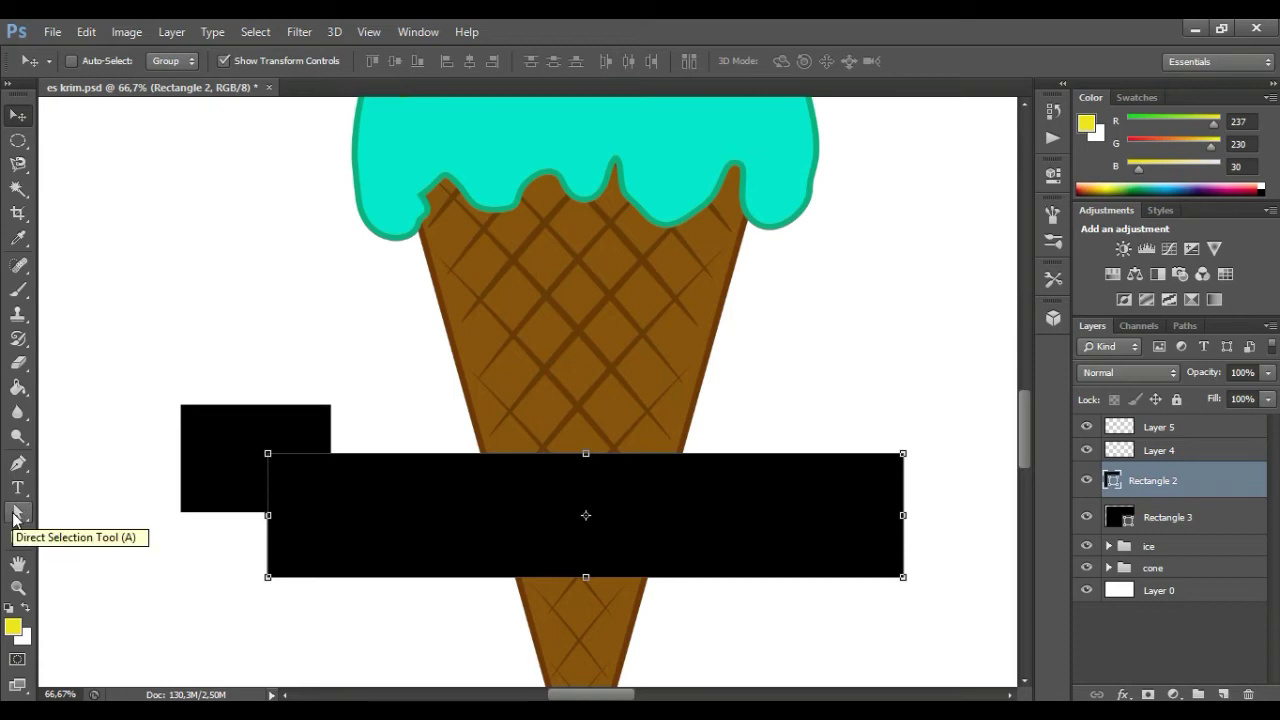
Step: Draw a notched ribbon-end shape with the Pen tool and move it down-left of the band
{"action": "left_click", "coordinate": [18, 463]}
{"action": "left_click", "coordinate": [181, 405]}
{"action": "left_click", "coordinate": [217, 440]}
{"action": "left_click", "coordinate": [181, 513]}
{"action": "left_click", "coordinate": [327, 513]}
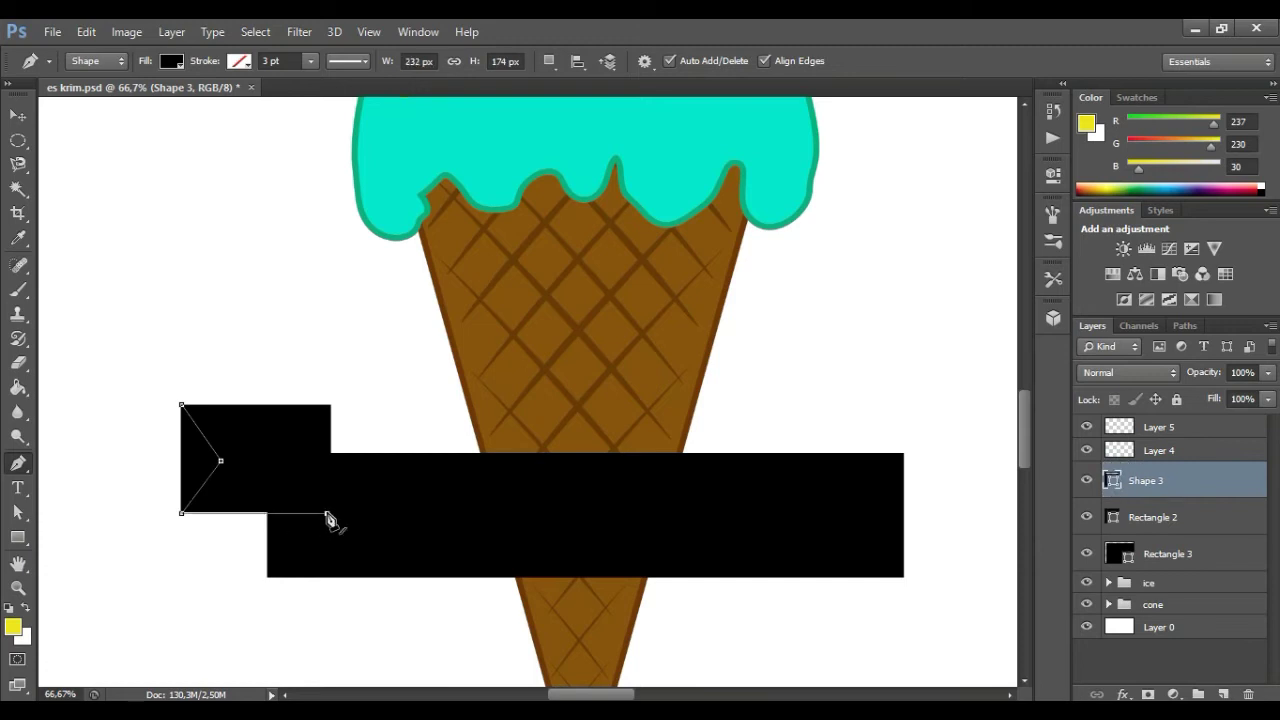
{"action": "left_click", "coordinate": [327, 406]}
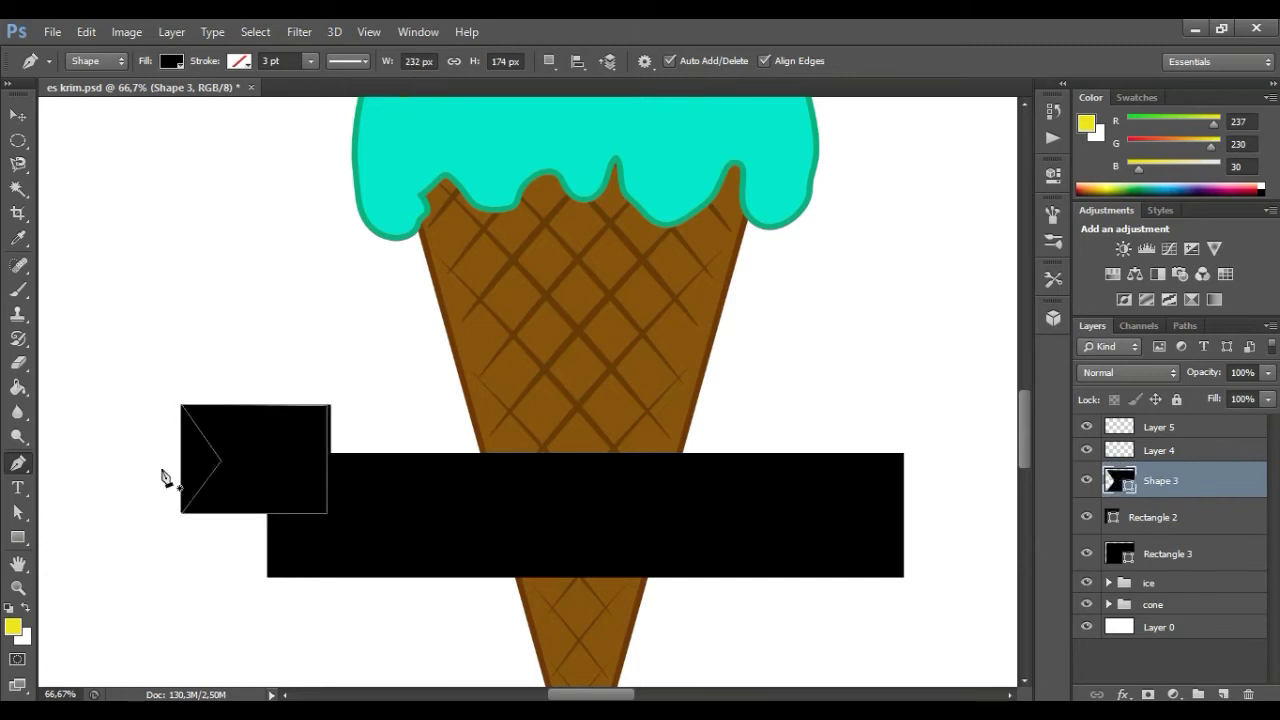
{"action": "key", "text": "v"}
{"action": "left_click_drag", "start_coordinate": [243, 525], "coordinate": [141, 588]}
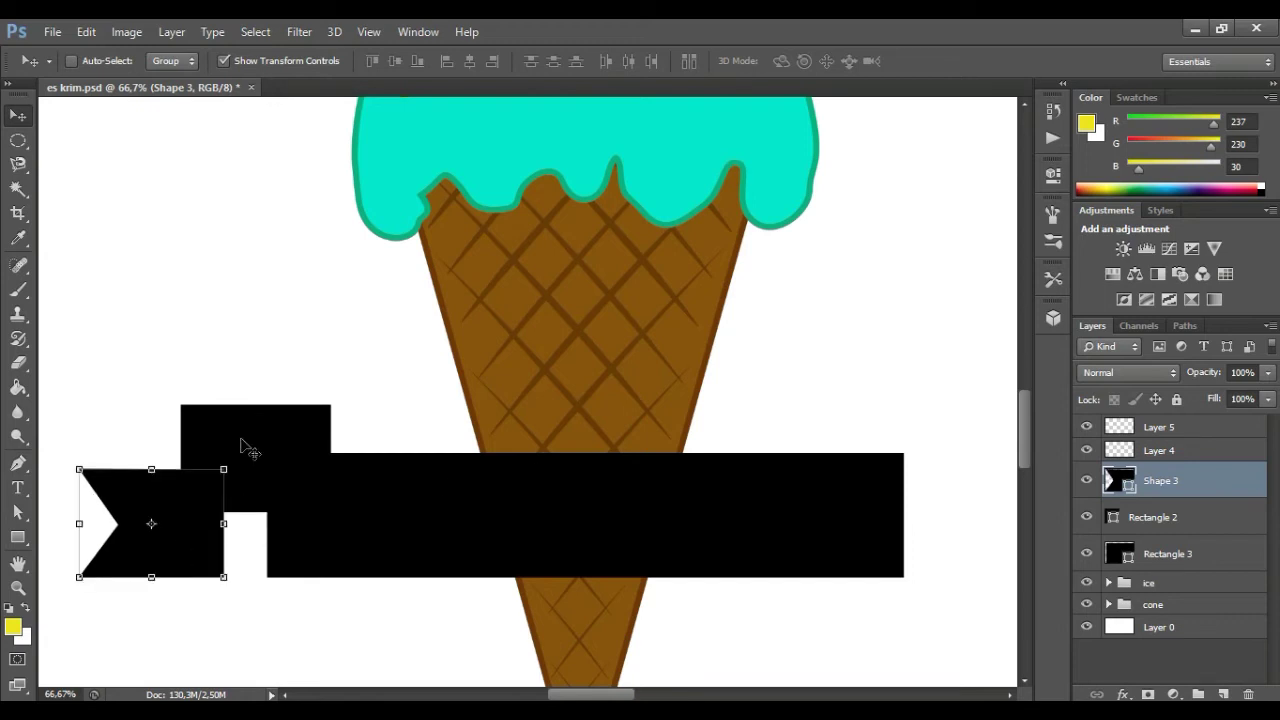
Step: Delete the stray Rectangle 3 square, then move the Shape 3 ribbon end up-right and widen it
{"action": "left_click", "coordinate": [1150, 553]}
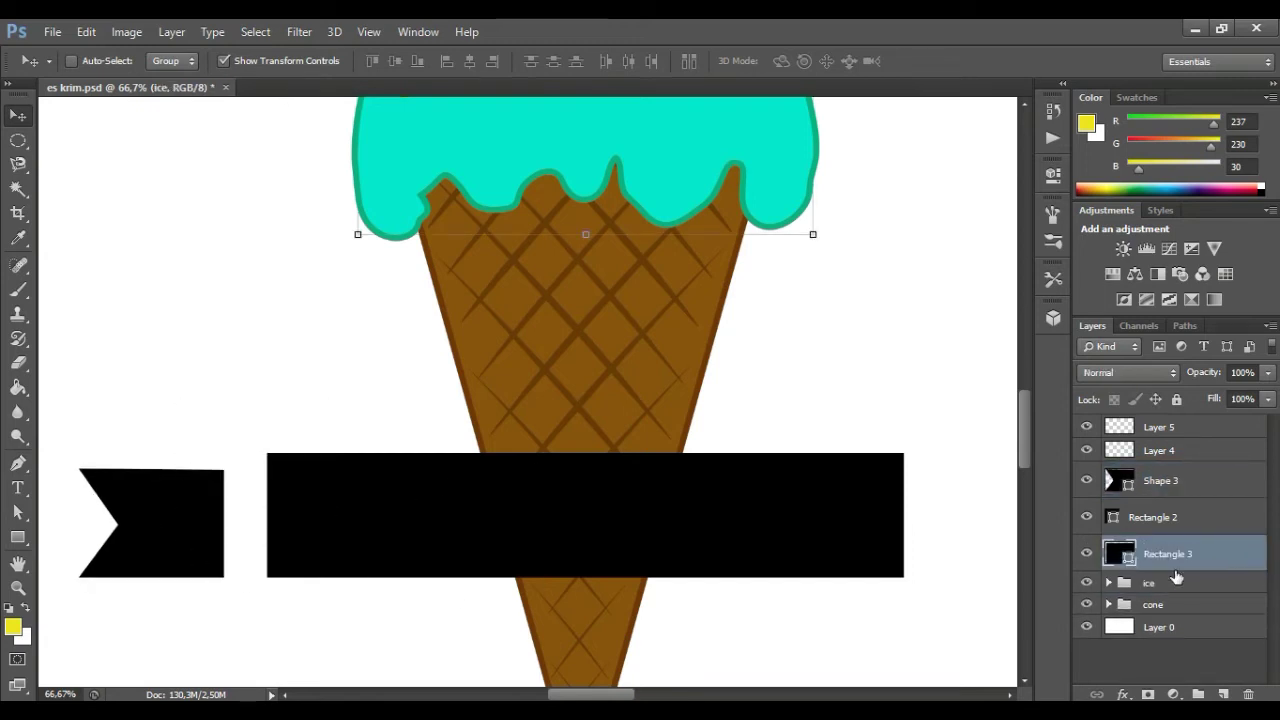
{"action": "left_click_drag", "start_coordinate": [1228, 562], "coordinate": [1248, 693]}
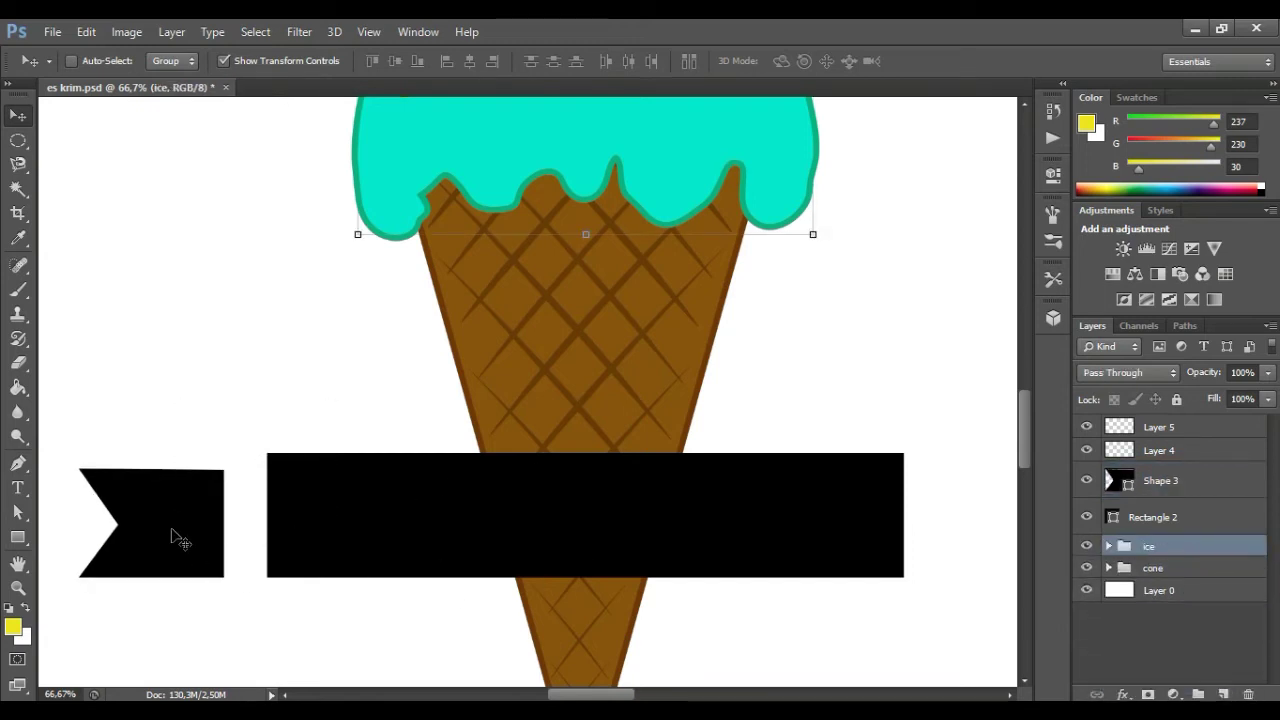
{"action": "left_click", "coordinate": [1165, 517]}
{"action": "key", "text": "alt+bracketleft"}
{"action": "key", "text": "alt+bracketleft"}
{"action": "key", "text": "alt+bracketright"}
{"action": "key", "text": "alt+bracketright"}
{"action": "key", "text": "alt+bracketright"}
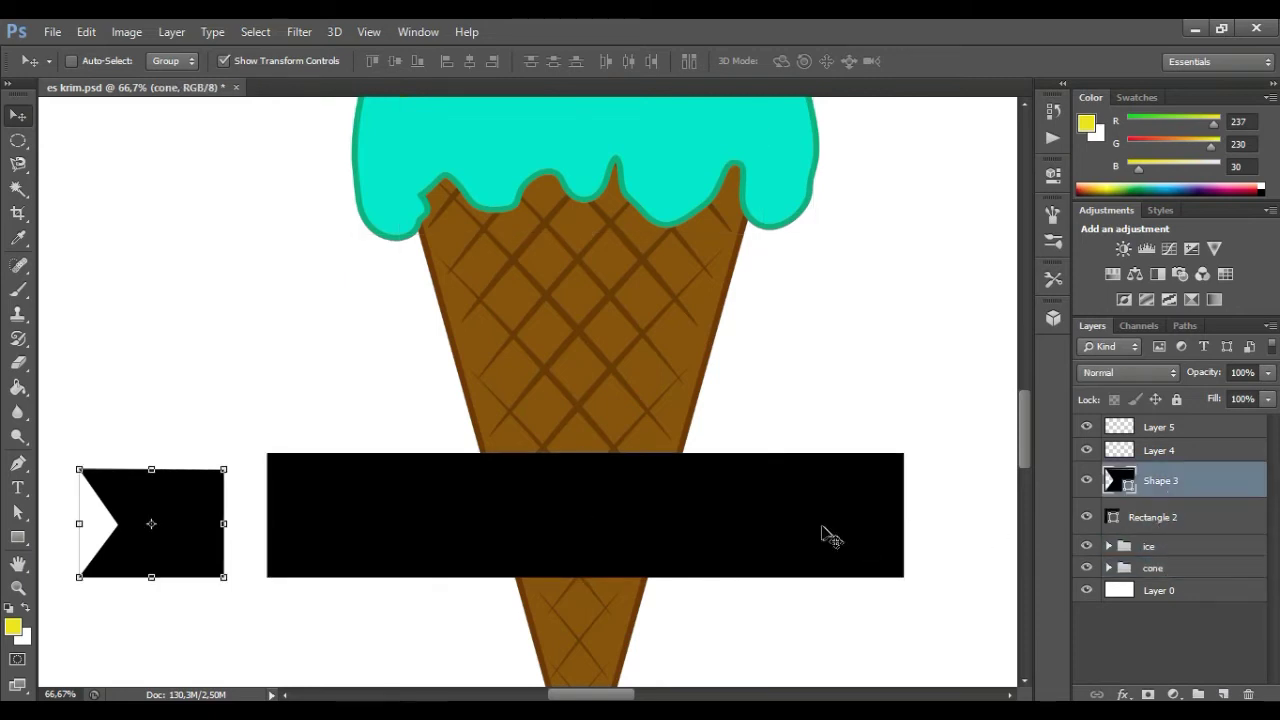
{"action": "left_click_drag", "start_coordinate": [205, 484], "coordinate": [292, 479]}
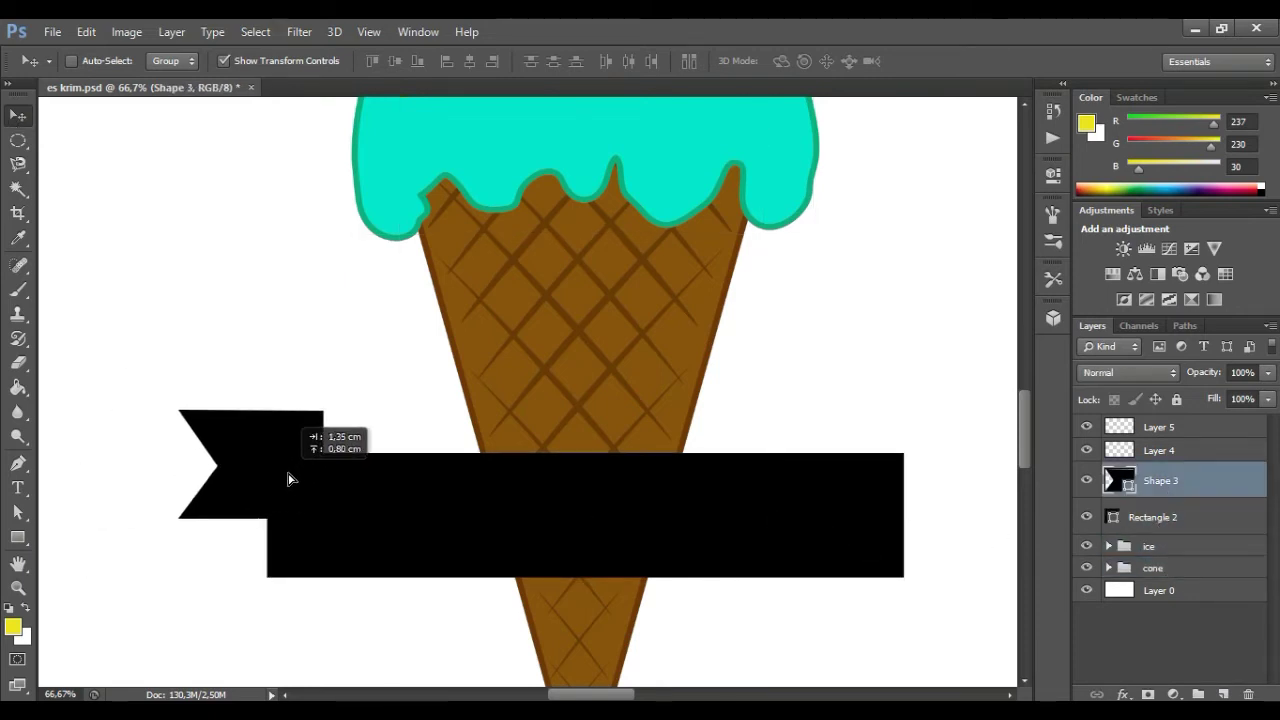
{"action": "key", "text": "ctrl+t"}
{"action": "left_click_drag", "start_coordinate": [184, 464], "coordinate": [137, 464]}
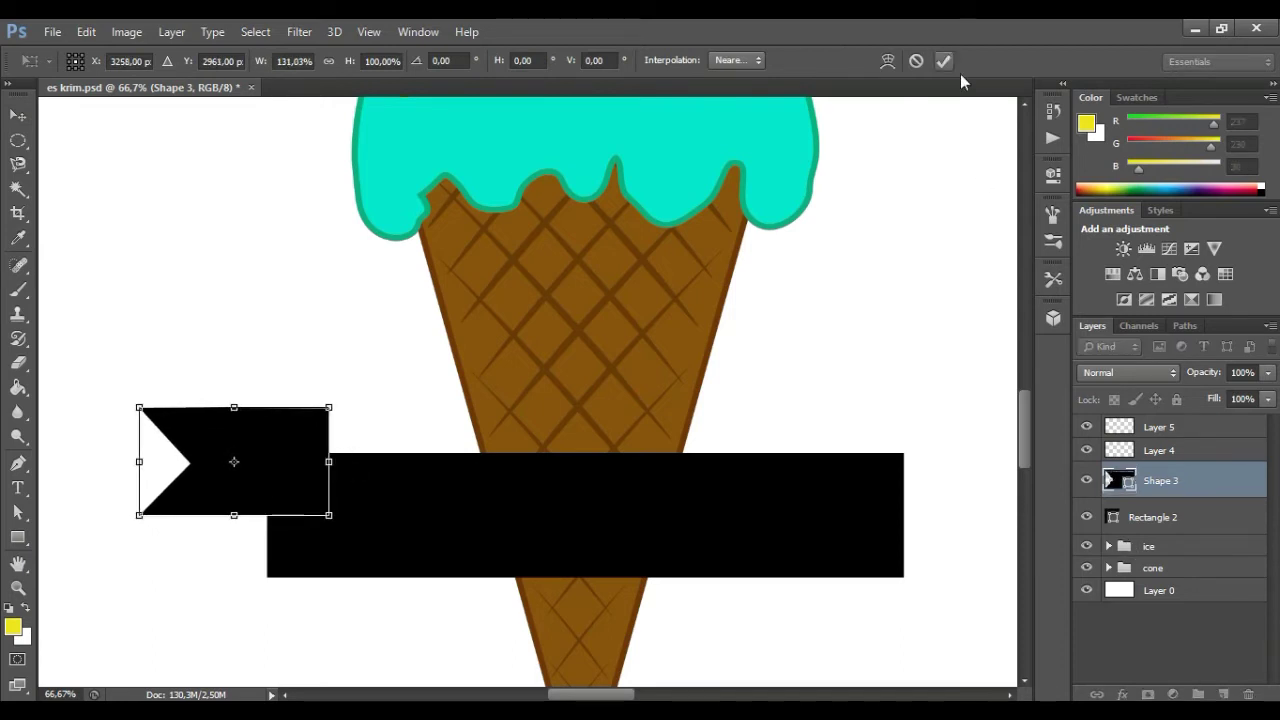
{"action": "left_click", "coordinate": [943, 61]}
Step: Free Transform the black banner Rectangle 2 narrower and shorter
{"action": "left_click", "coordinate": [1165, 517]}
{"action": "key", "text": "ctrl+t"}
{"action": "left_click_drag", "start_coordinate": [903, 515], "coordinate": [851, 515]}
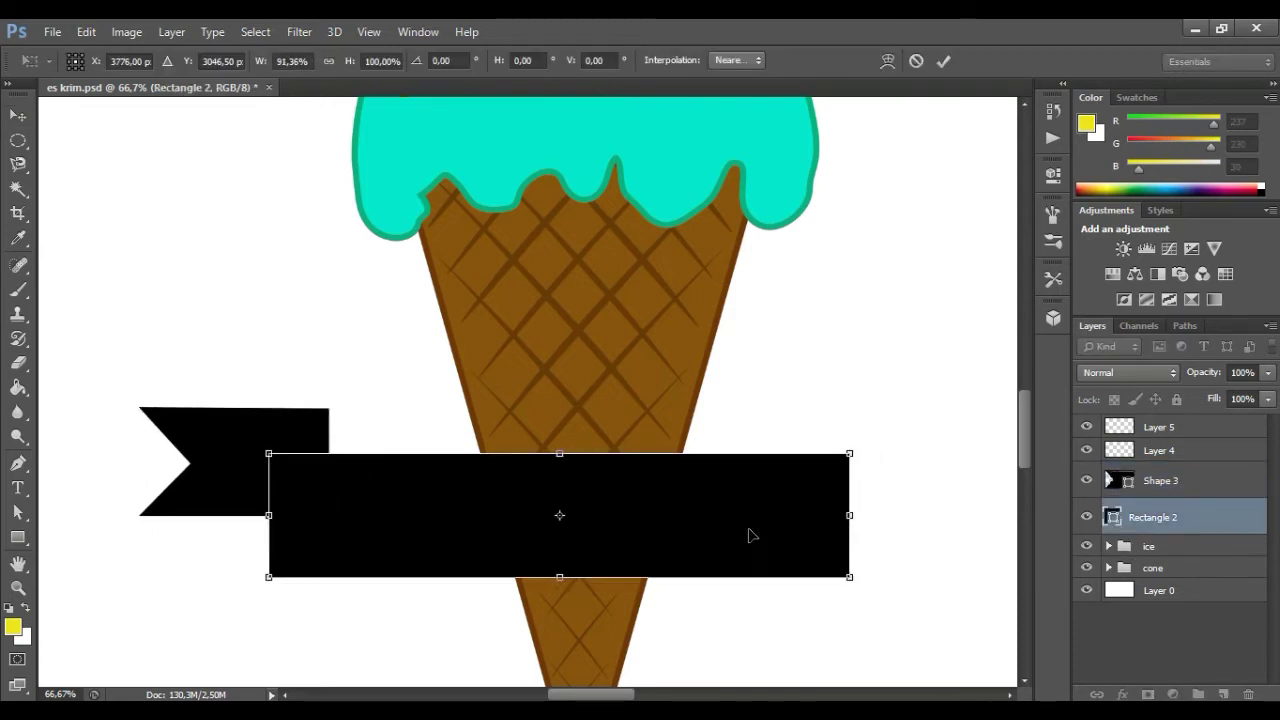
{"action": "left_click_drag", "start_coordinate": [749, 534], "coordinate": [760, 535]}
{"action": "left_click_drag", "start_coordinate": [585, 453], "coordinate": [585, 462]}
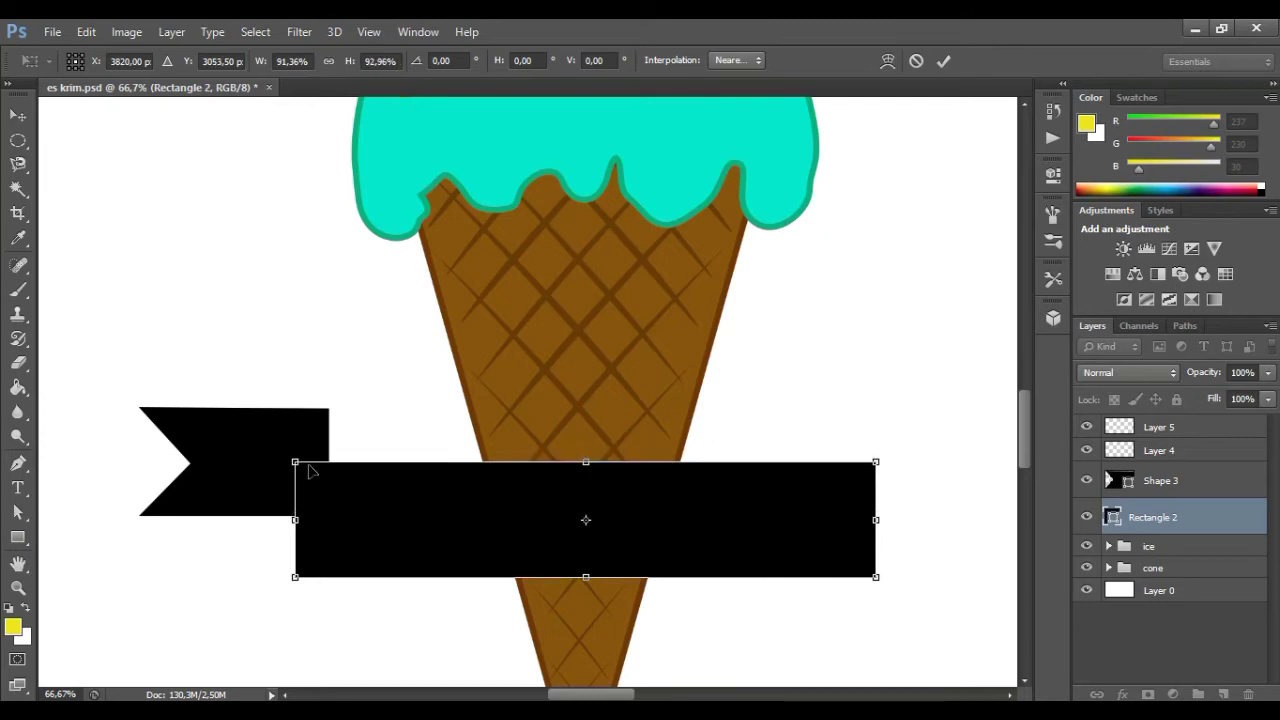
{"action": "left_click", "coordinate": [943, 61]}
{"action": "left_click", "coordinate": [1160, 480]}
Step: Nudge the ribbon end right, then draw a small Shape 4 fold where it meets the banner
{"action": "left_click_drag", "start_coordinate": [277, 480], "coordinate": [376, 466]}
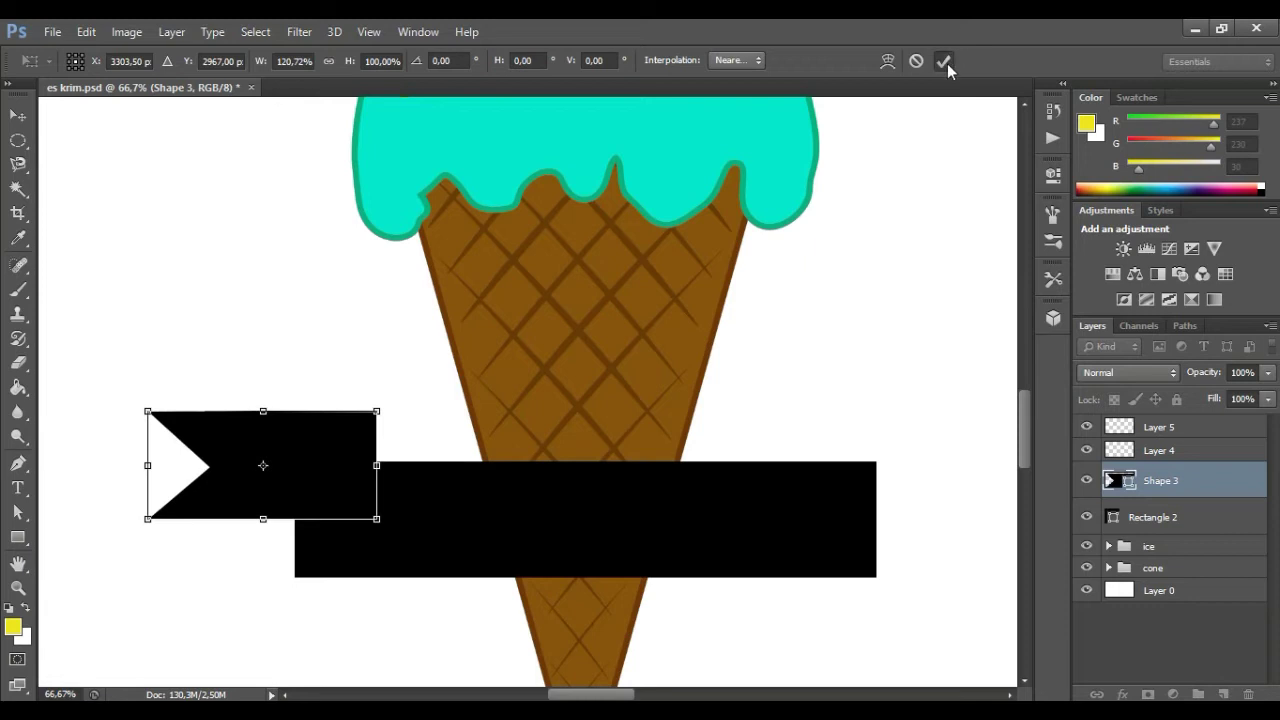
{"action": "left_click", "coordinate": [943, 61]}
{"action": "key", "text": "alt+bracketleft"}
{"action": "left_click", "coordinate": [18, 463]}
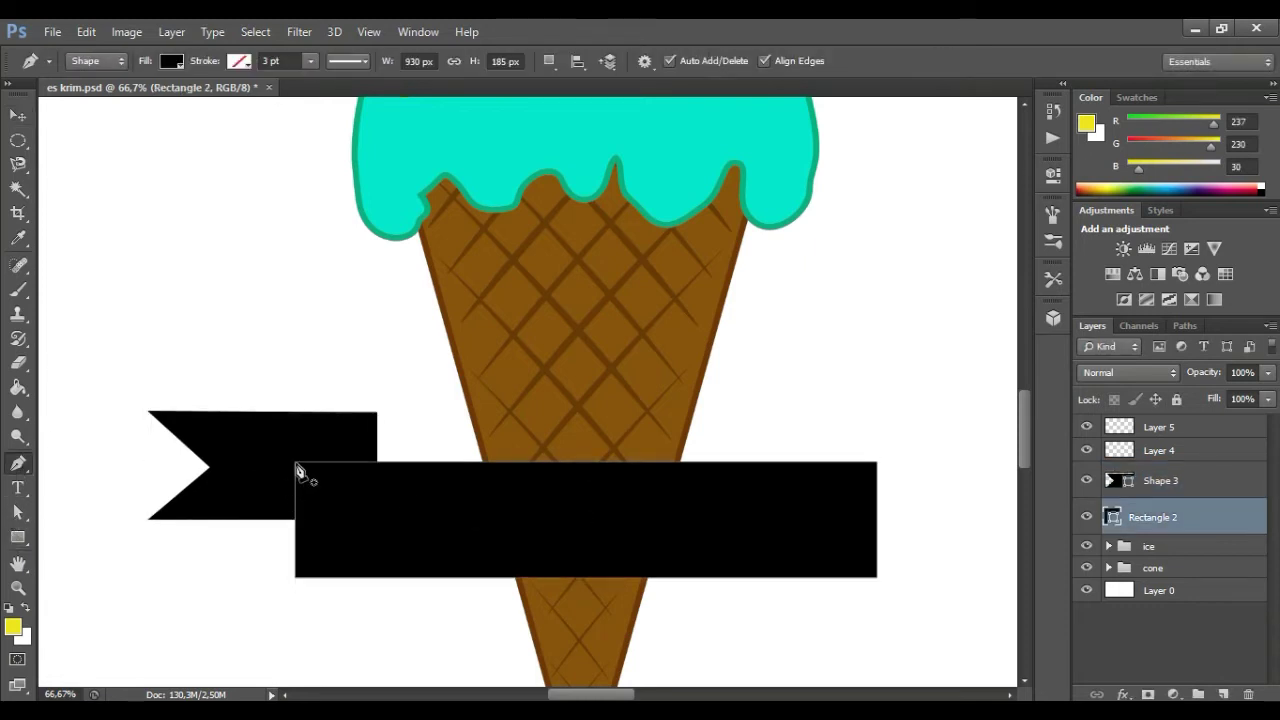
{"action": "left_click", "coordinate": [377, 412]}
{"action": "left_click", "coordinate": [377, 462]}
{"action": "left_click", "coordinate": [297, 462]}
{"action": "key", "text": "v"}
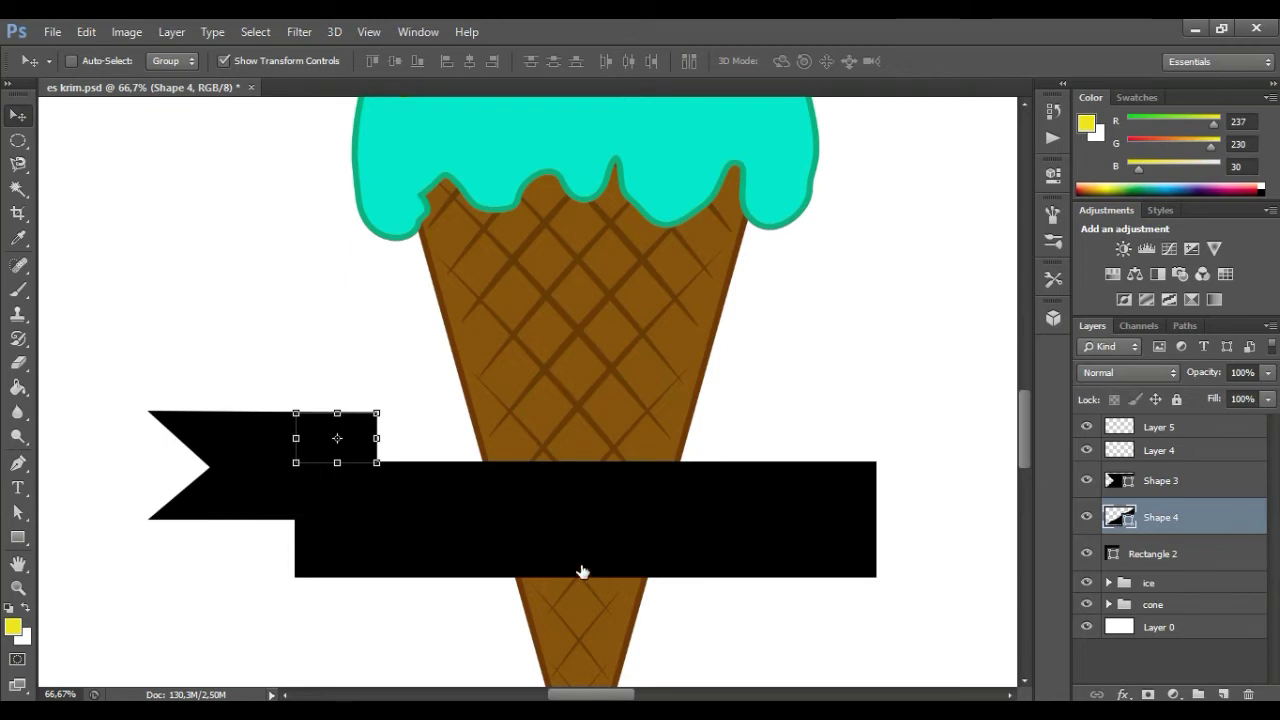
Step: Give the fold Shape 4 a brown Color Overlay (875401)
{"action": "left_click", "coordinate": [628, 330]}
{"action": "left_click", "coordinate": [955, 167]}
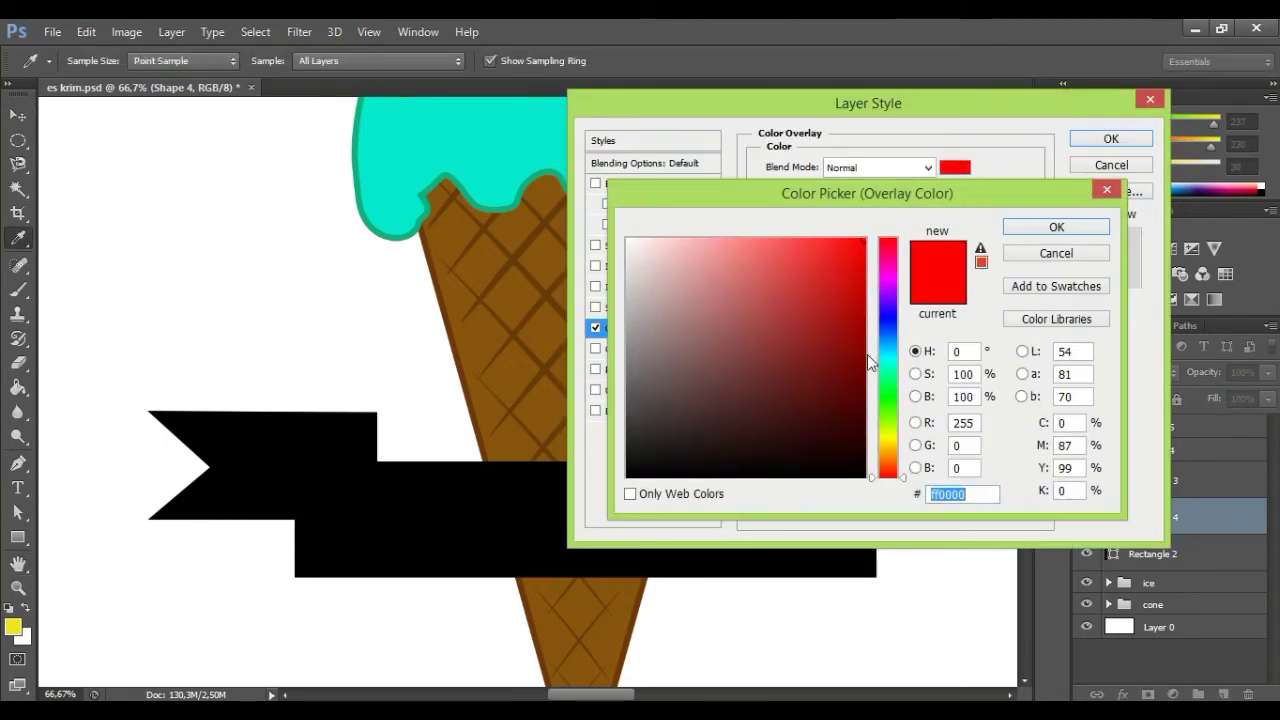
{"action": "left_click", "coordinate": [896, 454]}
{"action": "type", "text": "875401"}
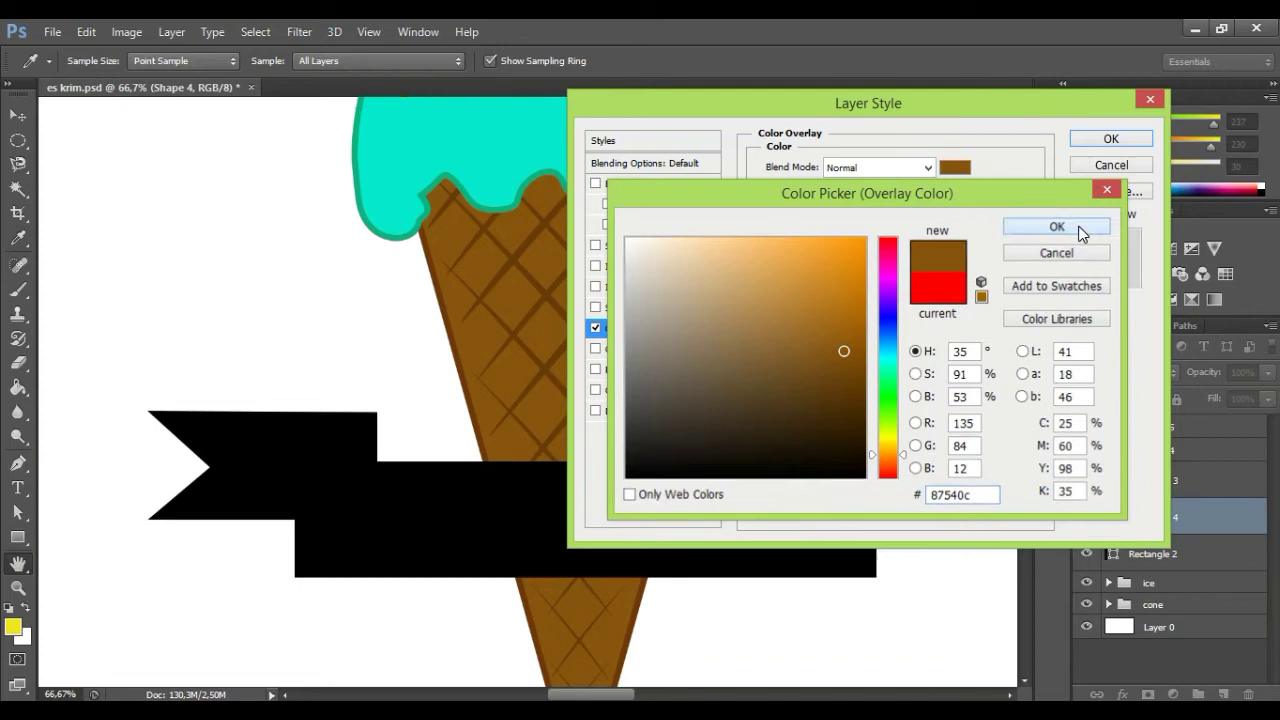
{"action": "left_click", "coordinate": [1056, 227]}
{"action": "left_click", "coordinate": [1111, 139]}
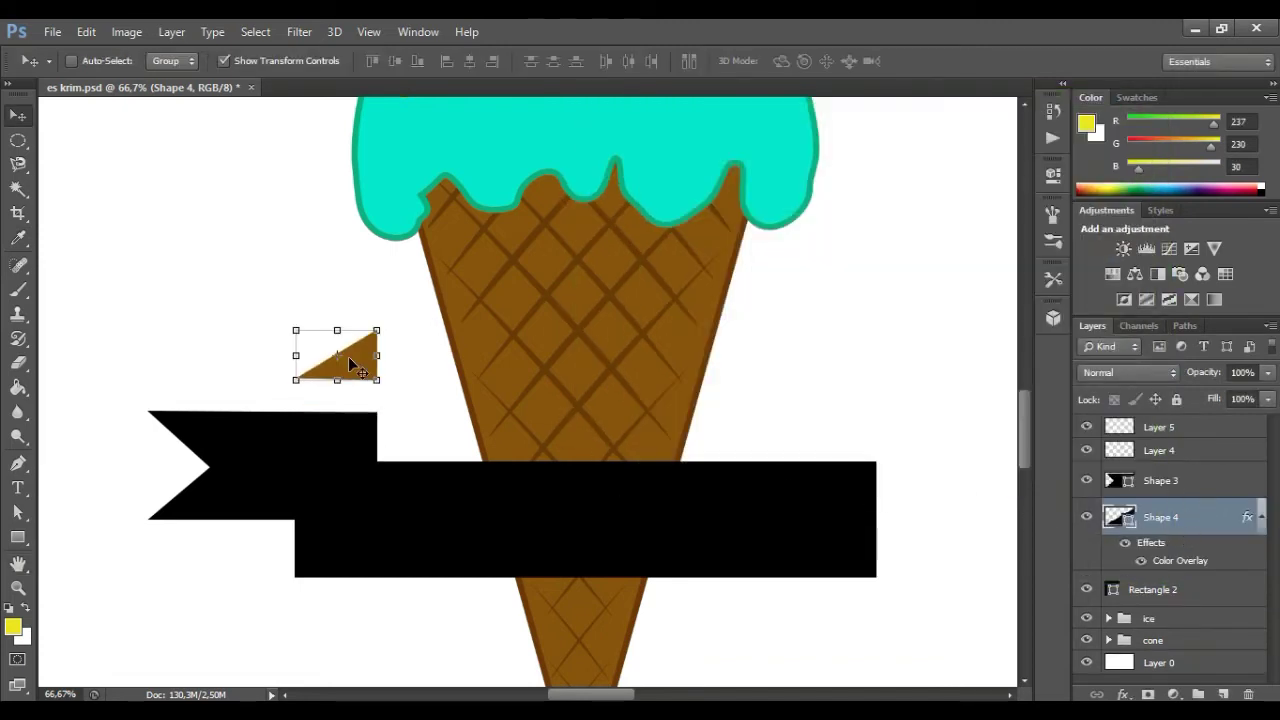
Step: Move Shape 3 below the fold and give it a brown Color Overlay (9a600d)
{"action": "left_click", "coordinate": [1188, 594]}
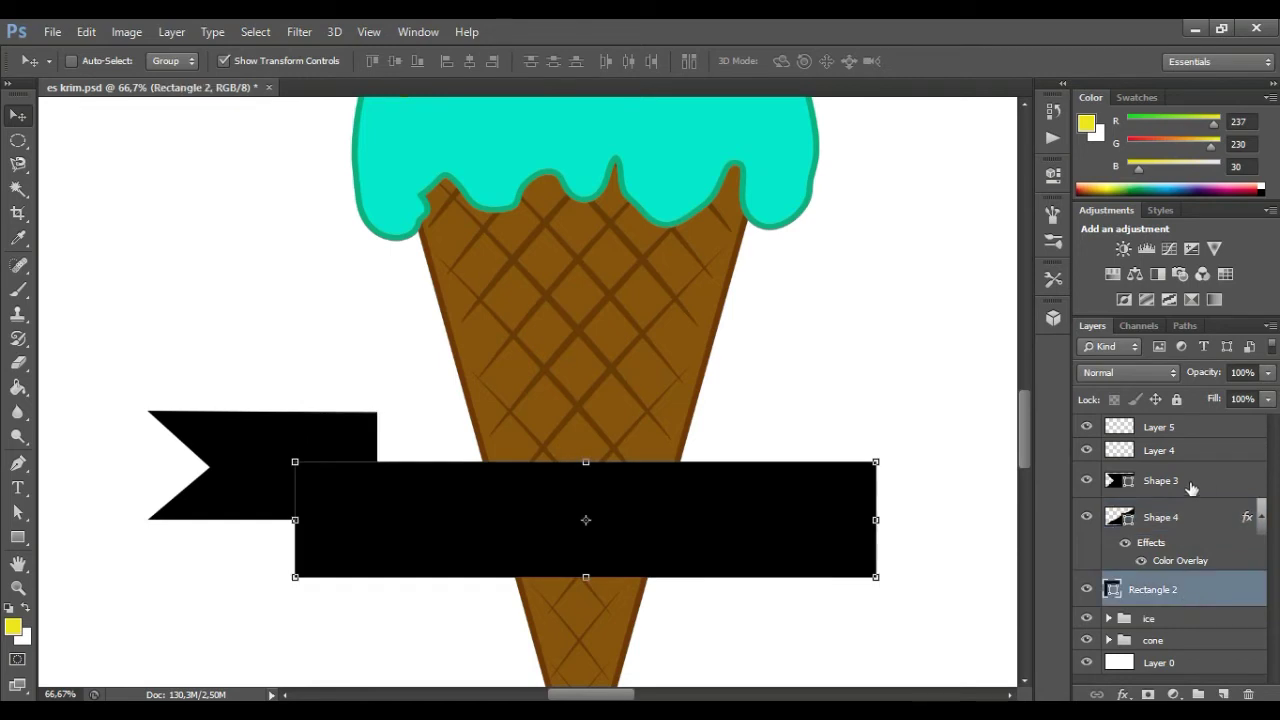
{"action": "left_click_drag", "start_coordinate": [1191, 487], "coordinate": [1200, 570]}
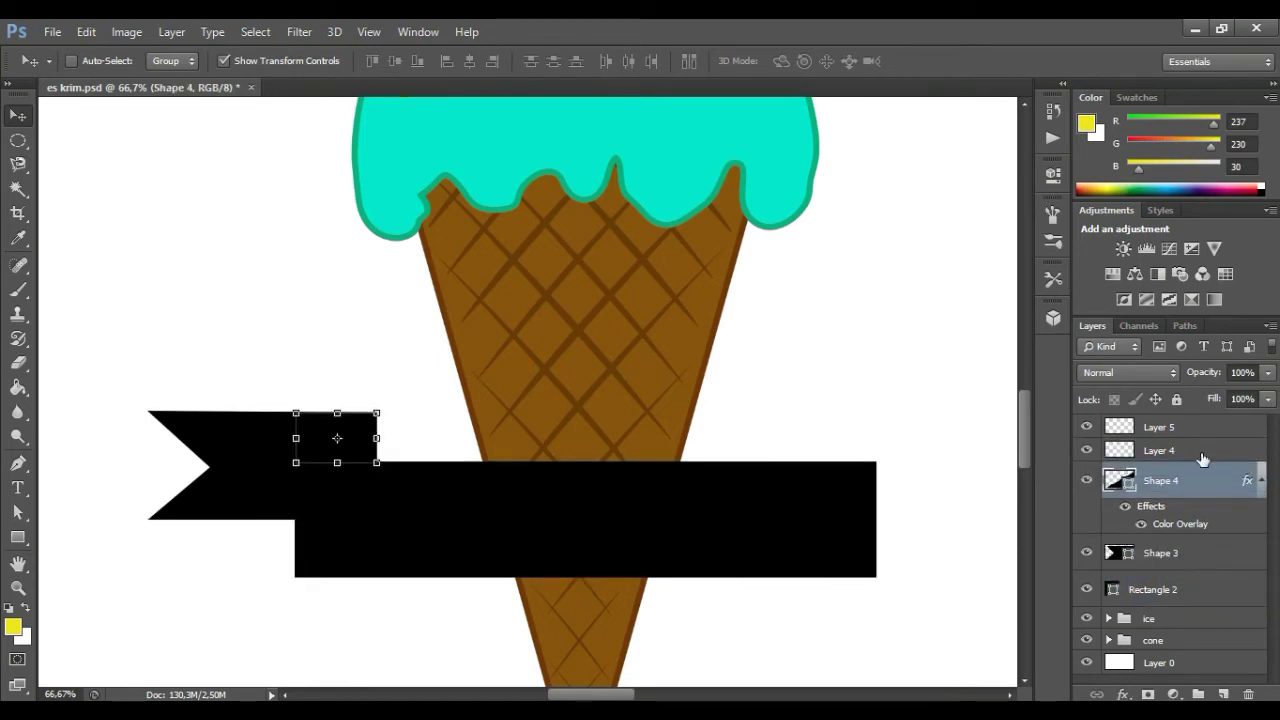
{"action": "double_click", "coordinate": [1215, 563]}
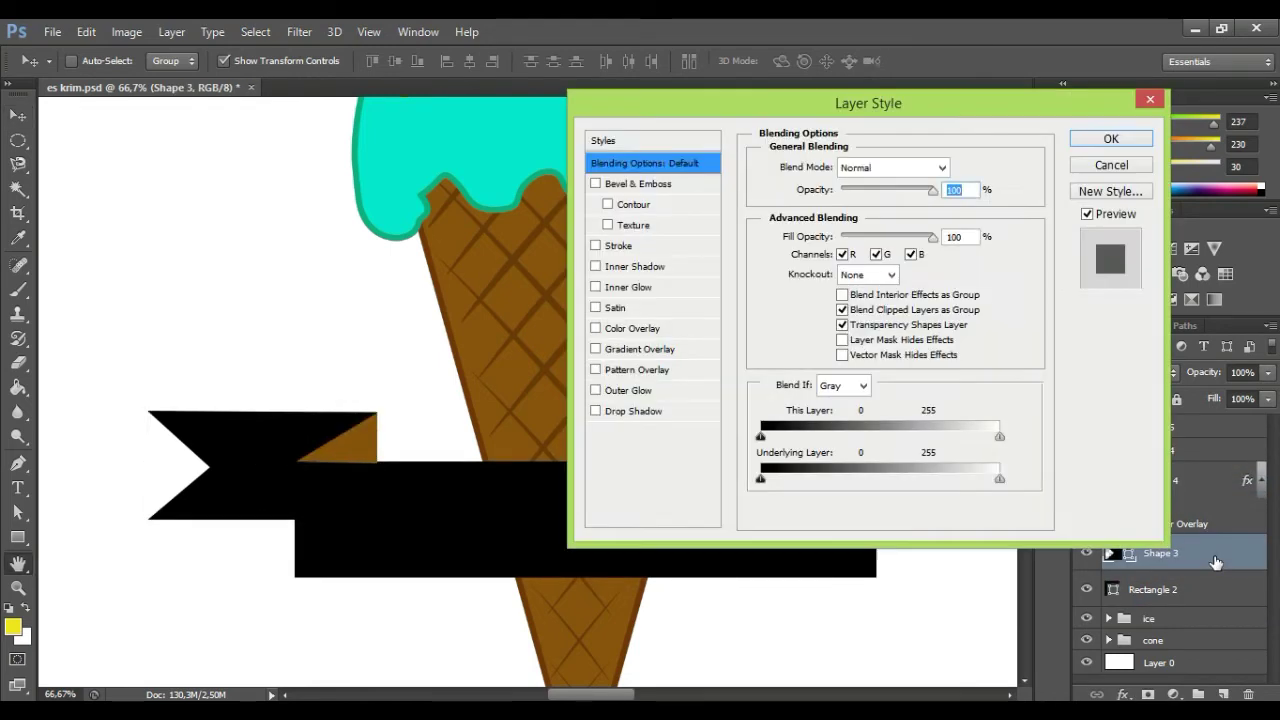
{"action": "left_click", "coordinate": [596, 328]}
{"action": "left_click", "coordinate": [686, 323]}
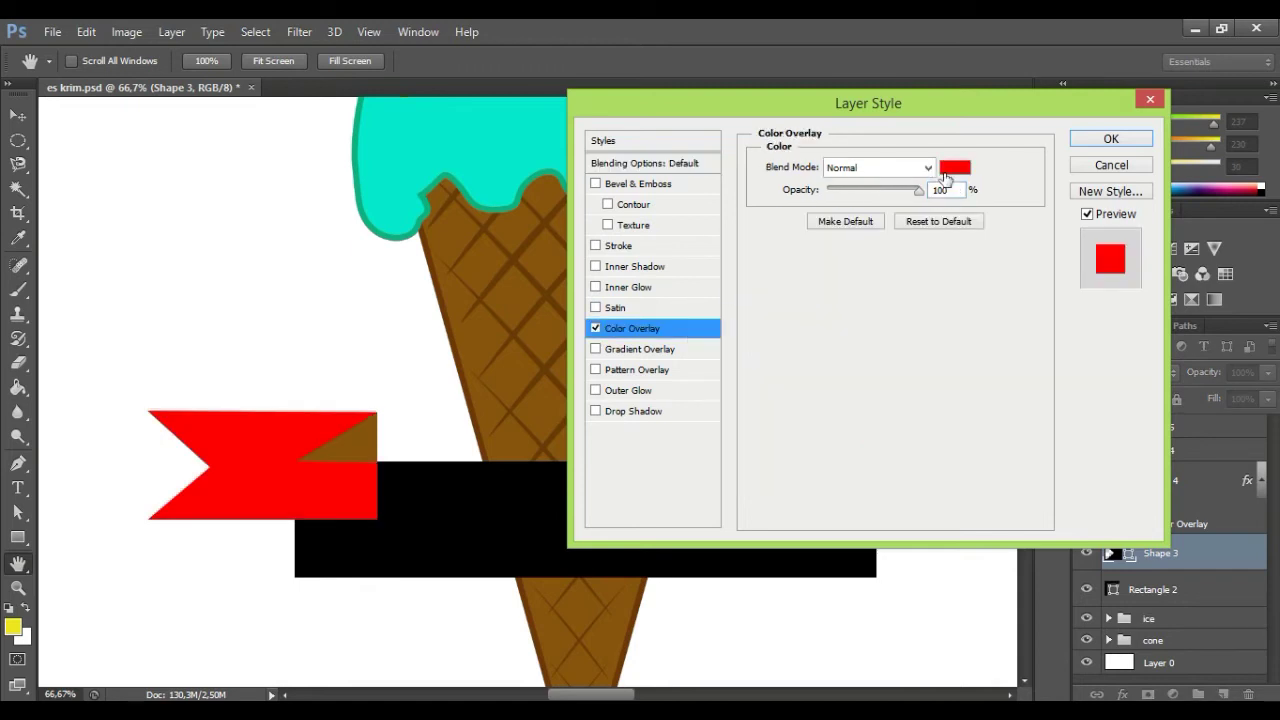
{"action": "left_click", "coordinate": [954, 167]}
{"action": "left_click_drag", "start_coordinate": [895, 463], "coordinate": [895, 455]}
{"action": "left_click", "coordinate": [837, 279]}
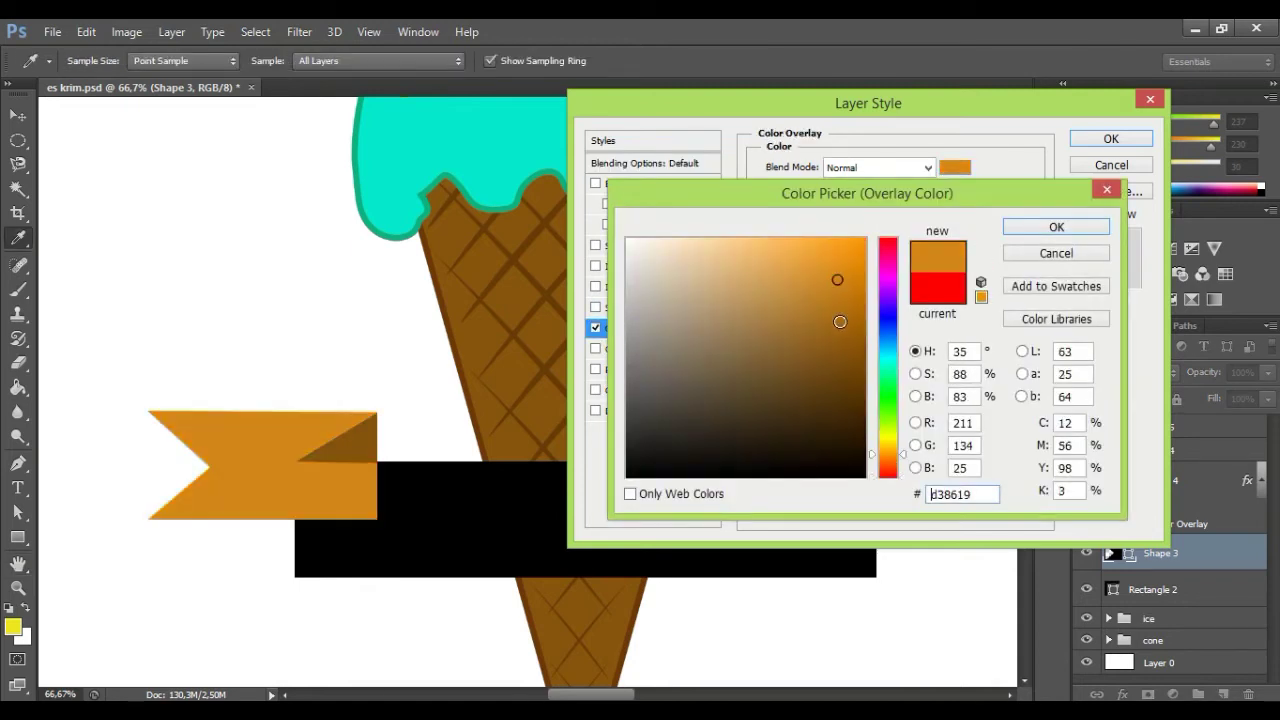
{"action": "left_click_drag", "start_coordinate": [842, 323], "coordinate": [849, 345]}
{"action": "left_click", "coordinate": [1056, 227]}
{"action": "left_click", "coordinate": [1111, 138]}
Step: Place the ribbon end Shape 3 behind the black banner in the layer stack
{"action": "key", "text": "v"}
{"action": "left_click", "coordinate": [1202, 625]}
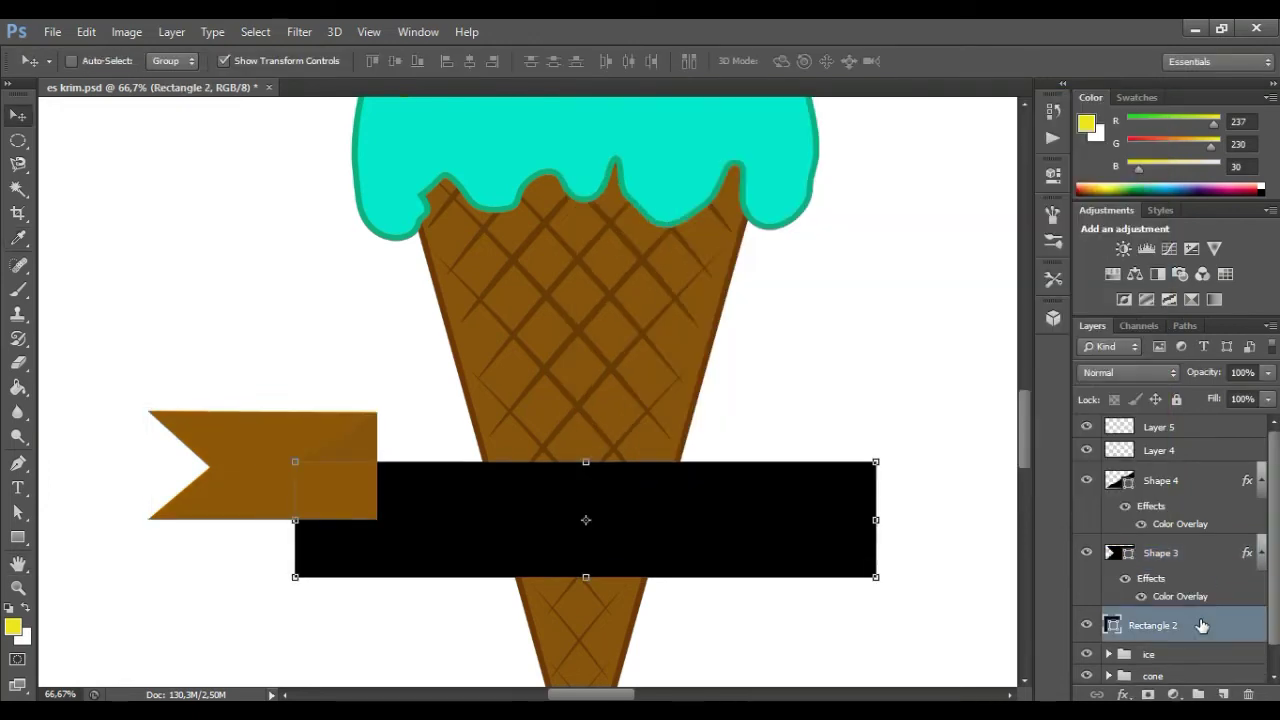
{"action": "left_click_drag", "start_coordinate": [1187, 562], "coordinate": [1195, 640]}
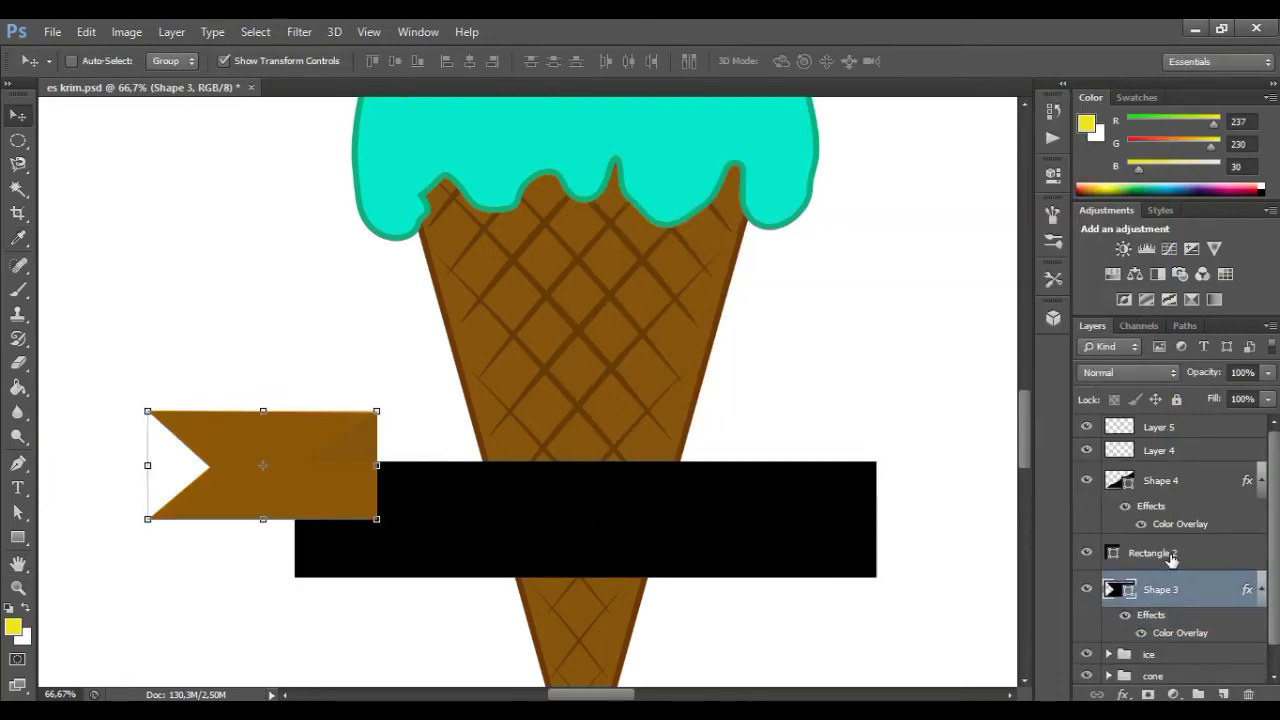
{"action": "left_click", "coordinate": [1172, 560]}
{"action": "double_click", "coordinate": [1190, 553]}
{"action": "left_click", "coordinate": [1152, 101]}
Step: Copy the ribbon end's brown hex code from its Color Overlay picker
{"action": "left_click", "coordinate": [1212, 600]}
{"action": "double_click", "coordinate": [1212, 600]}
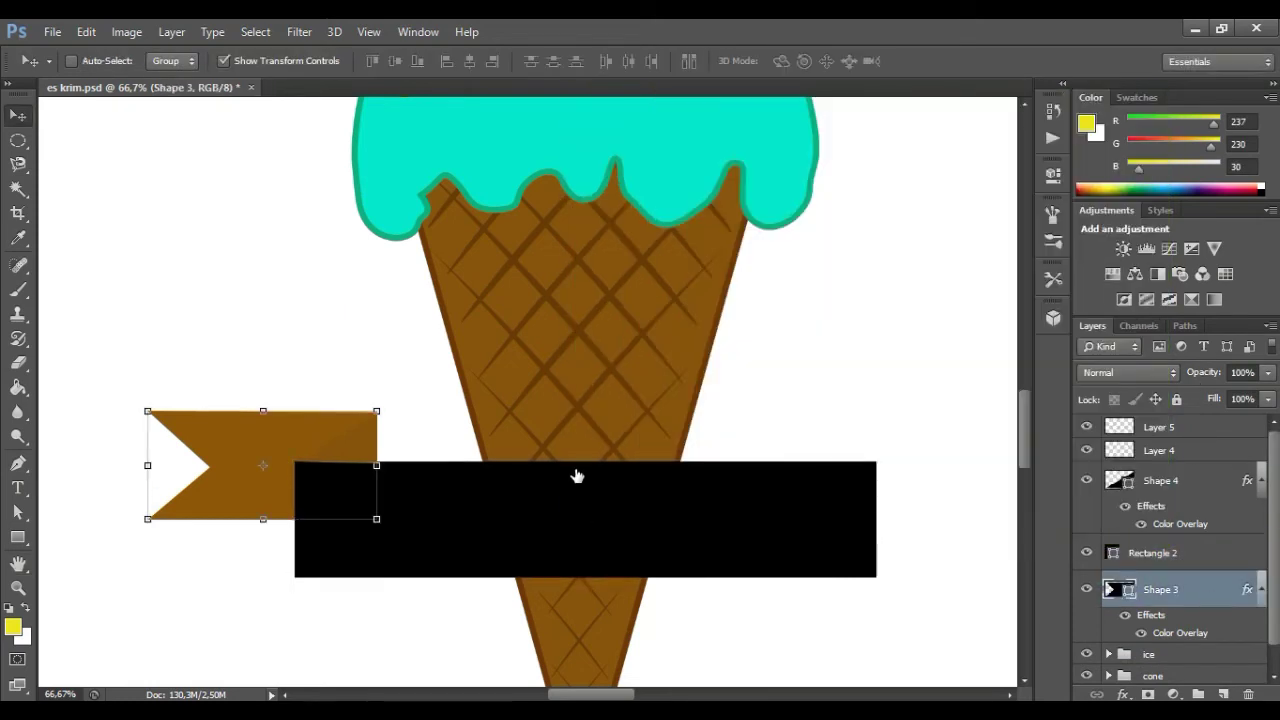
{"action": "left_click", "coordinate": [625, 330]}
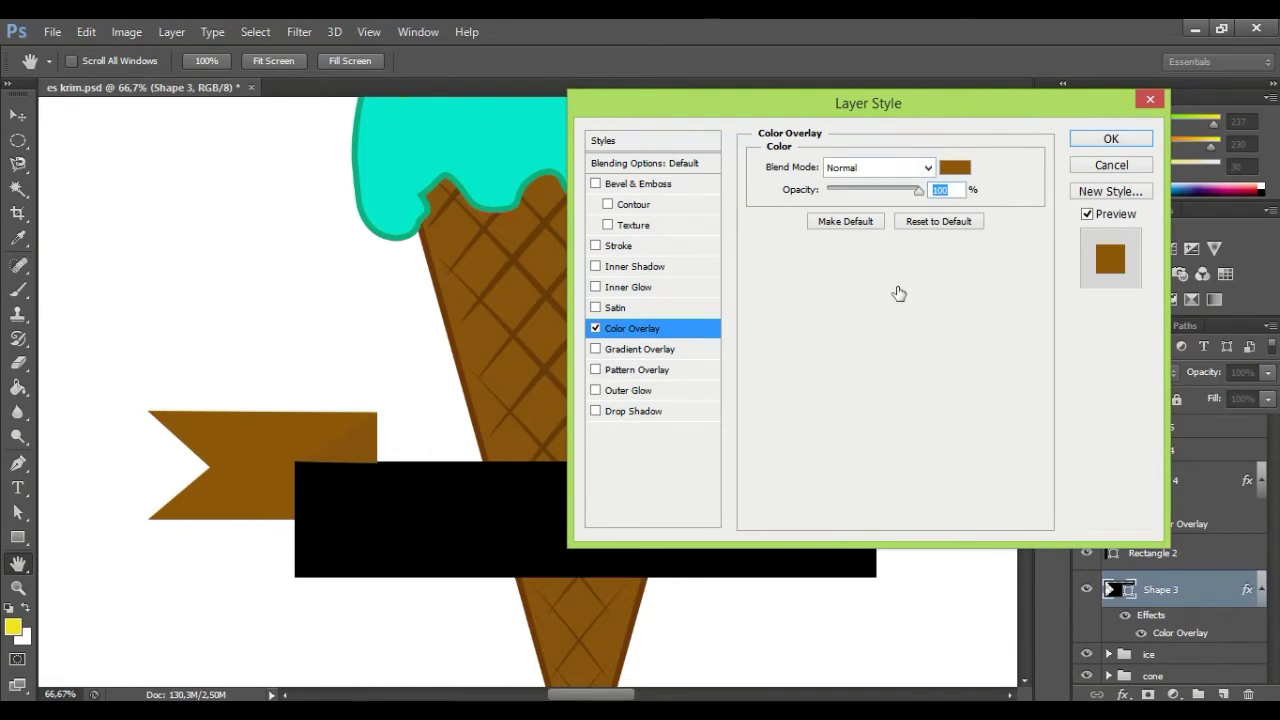
{"action": "left_click", "coordinate": [954, 167]}
{"action": "right_click", "coordinate": [948, 491]}
{"action": "left_click", "coordinate": [1063, 297]}
{"action": "key", "text": "Escape"}
{"action": "key", "text": "Escape"}
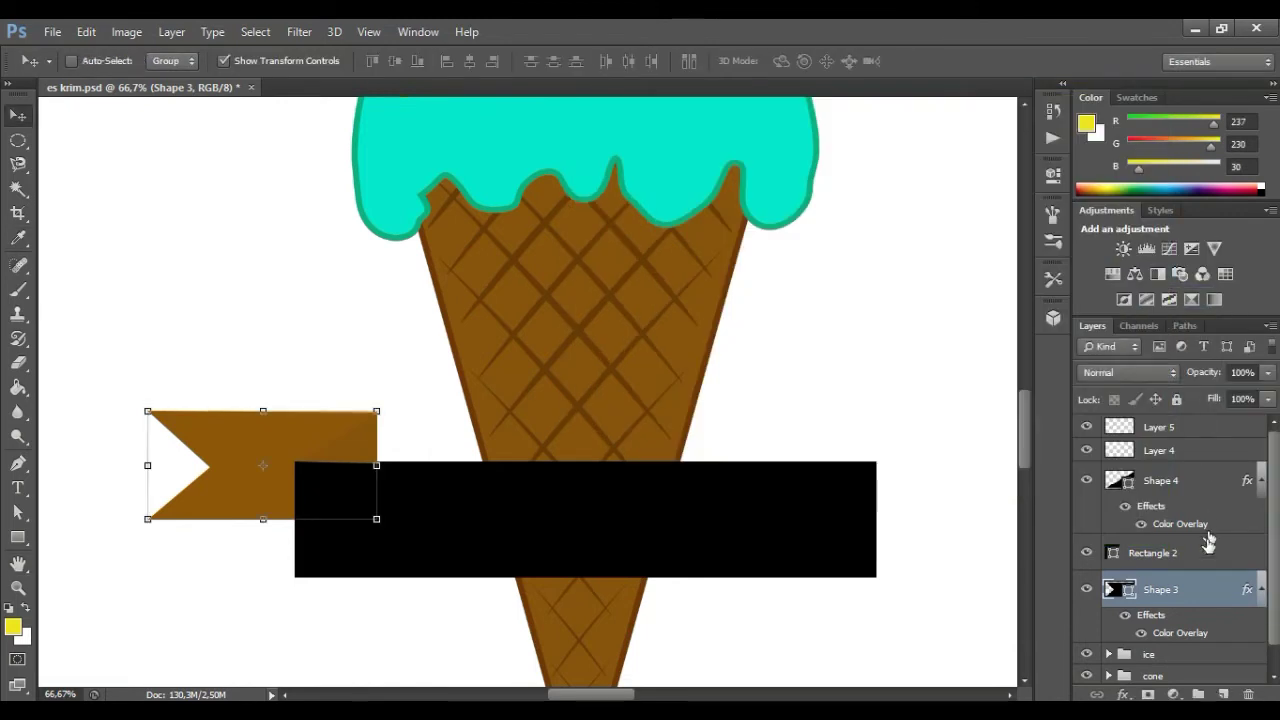
{"action": "left_click", "coordinate": [1212, 555]}
Step: Give the banner Rectangle 2 a Color Overlay using the copied brown hex
{"action": "double_click", "coordinate": [1224, 568]}
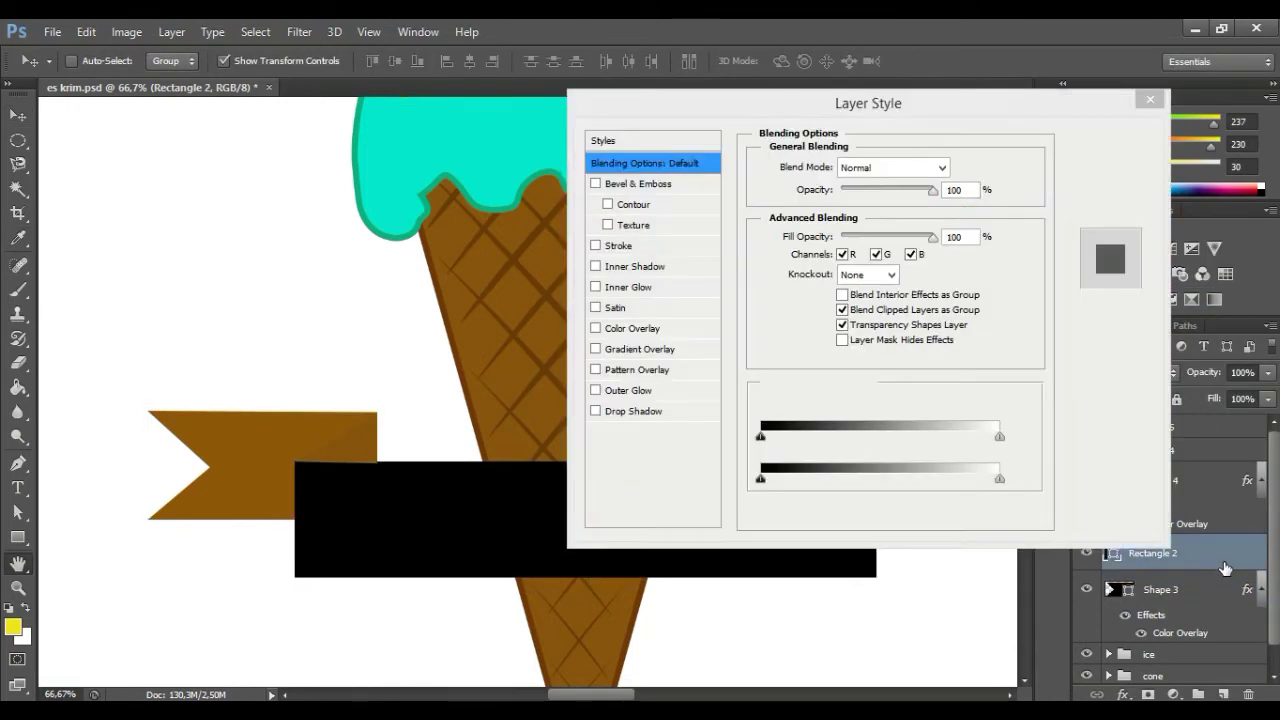
{"action": "left_click", "coordinate": [625, 330]}
{"action": "left_click", "coordinate": [954, 167]}
{"action": "right_click", "coordinate": [976, 494]}
{"action": "left_click", "coordinate": [1030, 325]}
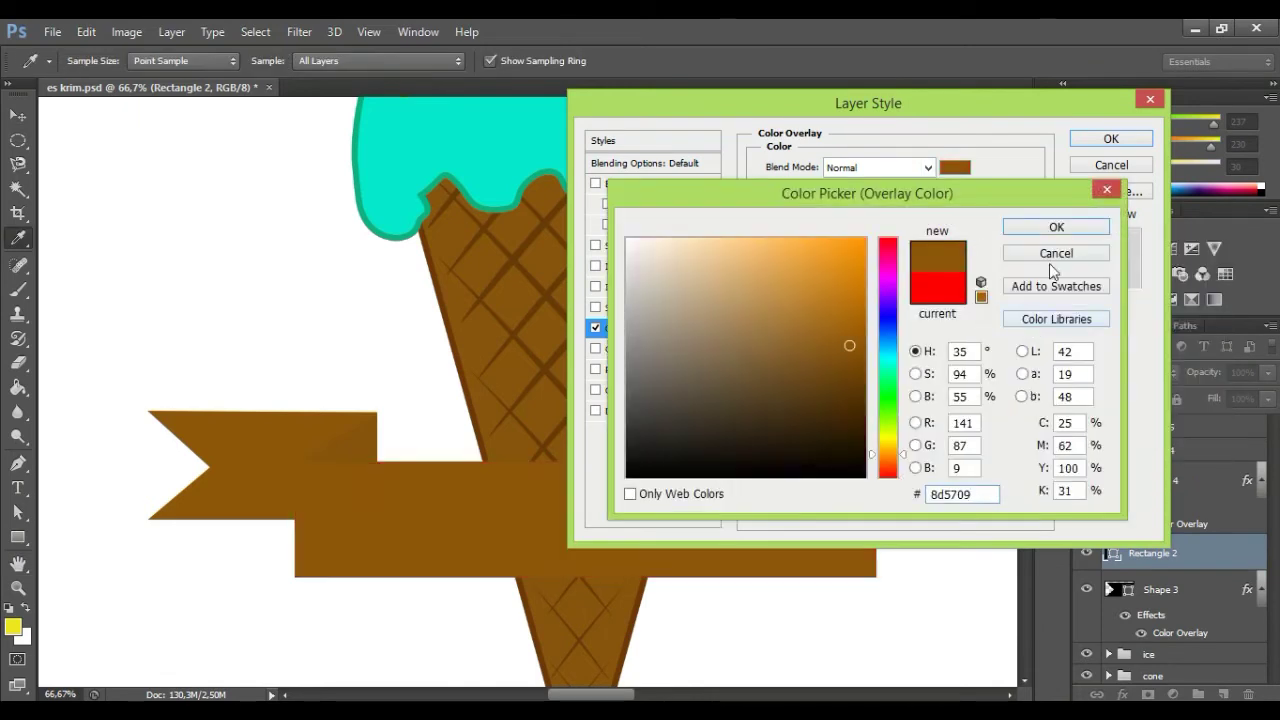
{"action": "left_click", "coordinate": [1056, 227]}
{"action": "left_click", "coordinate": [1110, 138]}
Step: Change the fold Shape 4's overlay to a darker brown, 6b4309
{"action": "left_click", "coordinate": [1164, 488]}
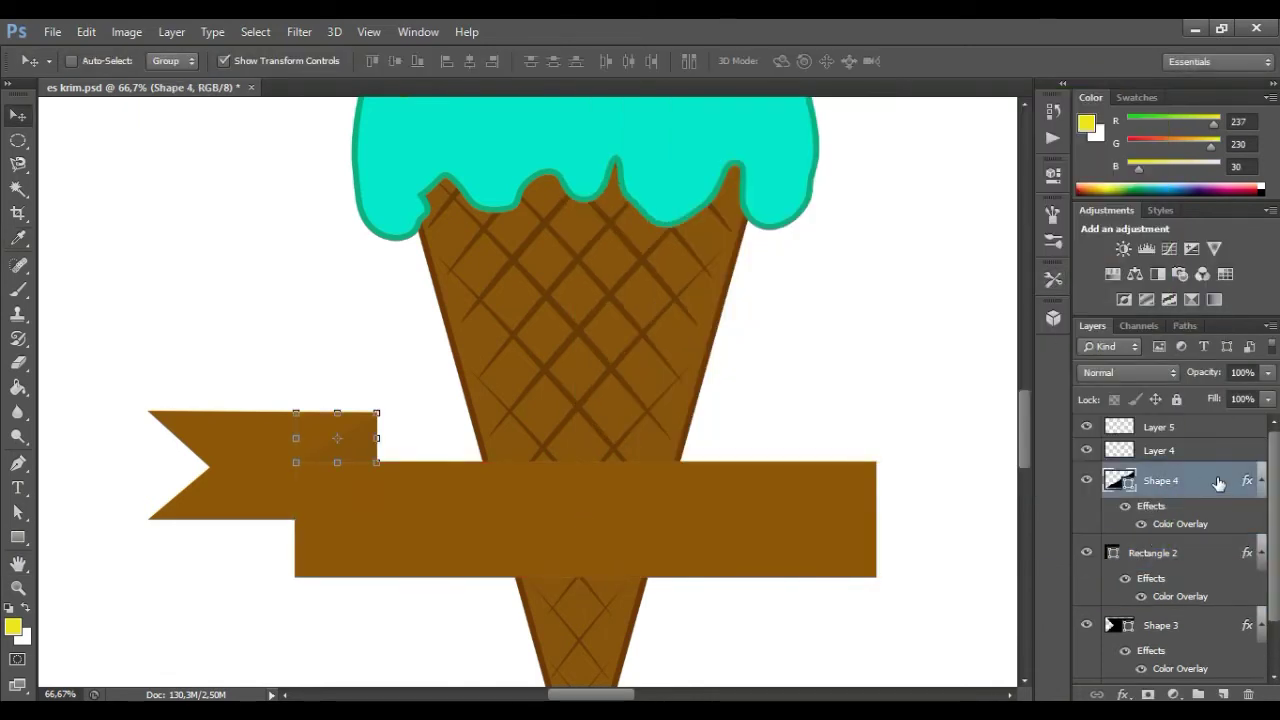
{"action": "double_click", "coordinate": [1218, 484]}
{"action": "left_click", "coordinate": [625, 330]}
{"action": "left_click", "coordinate": [954, 167]}
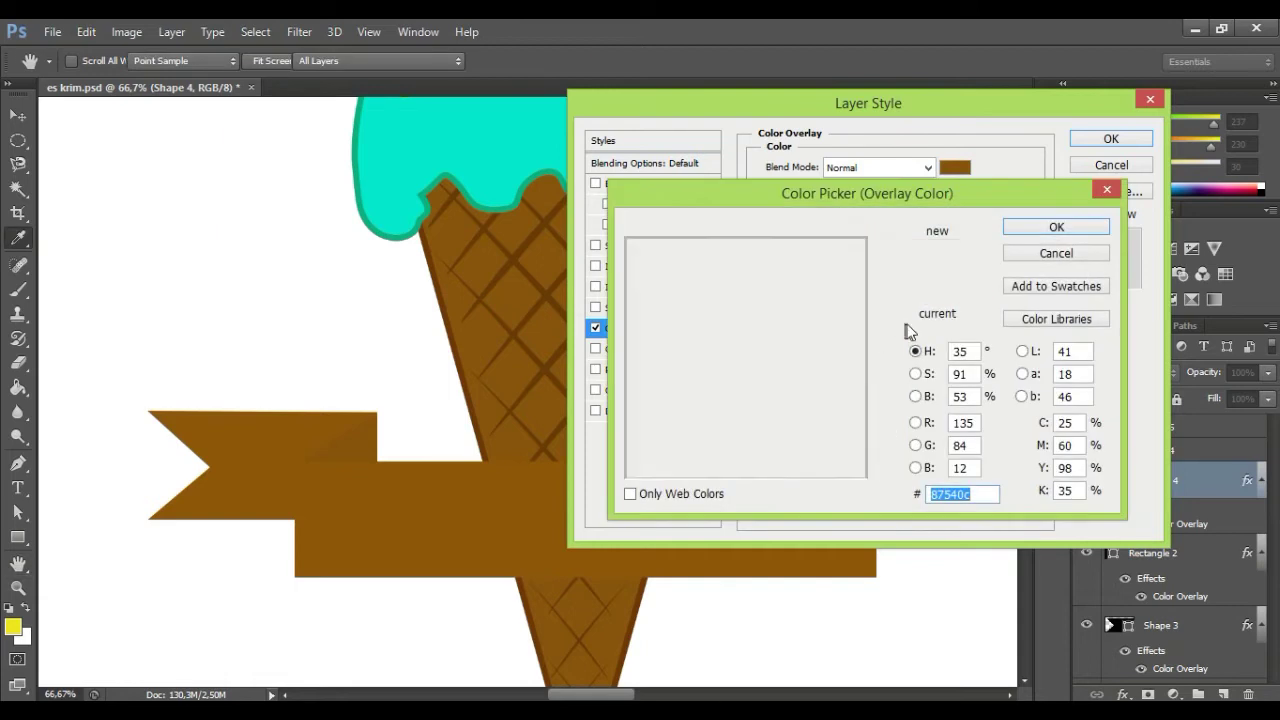
{"action": "type", "text": "6b4309"}
{"action": "left_click", "coordinate": [1027, 230]}
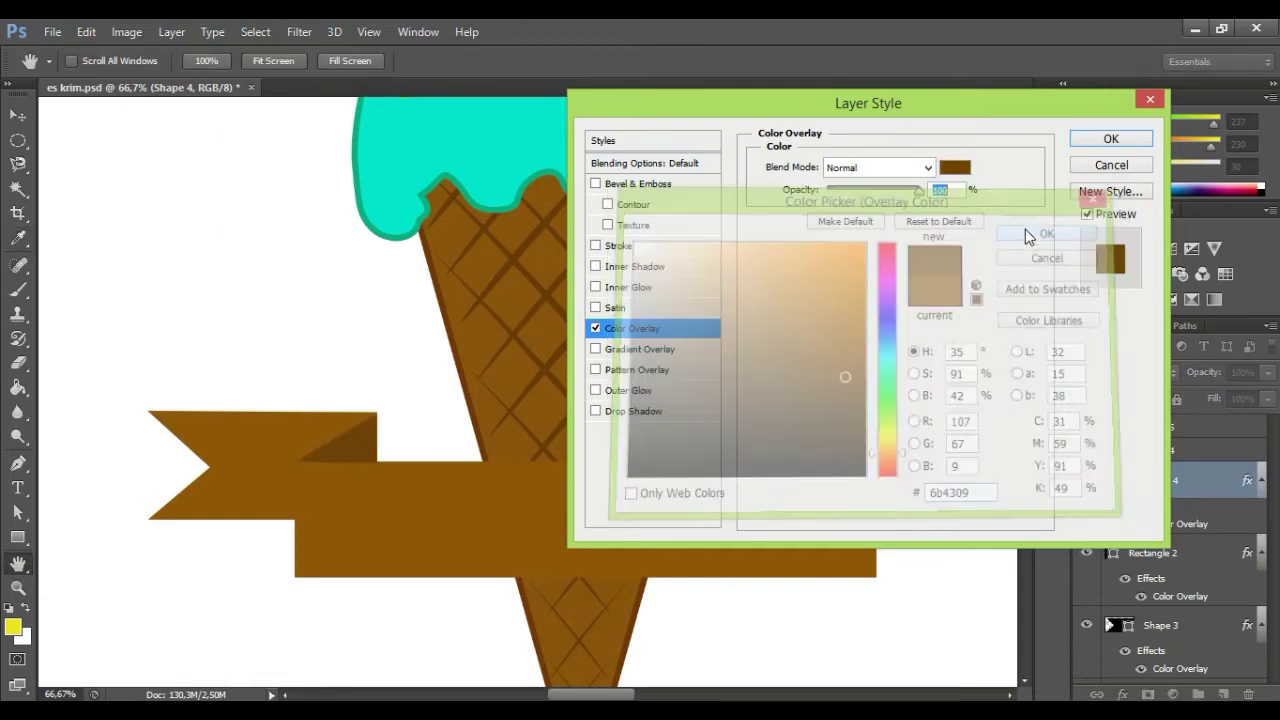
{"action": "left_click", "coordinate": [612, 246]}
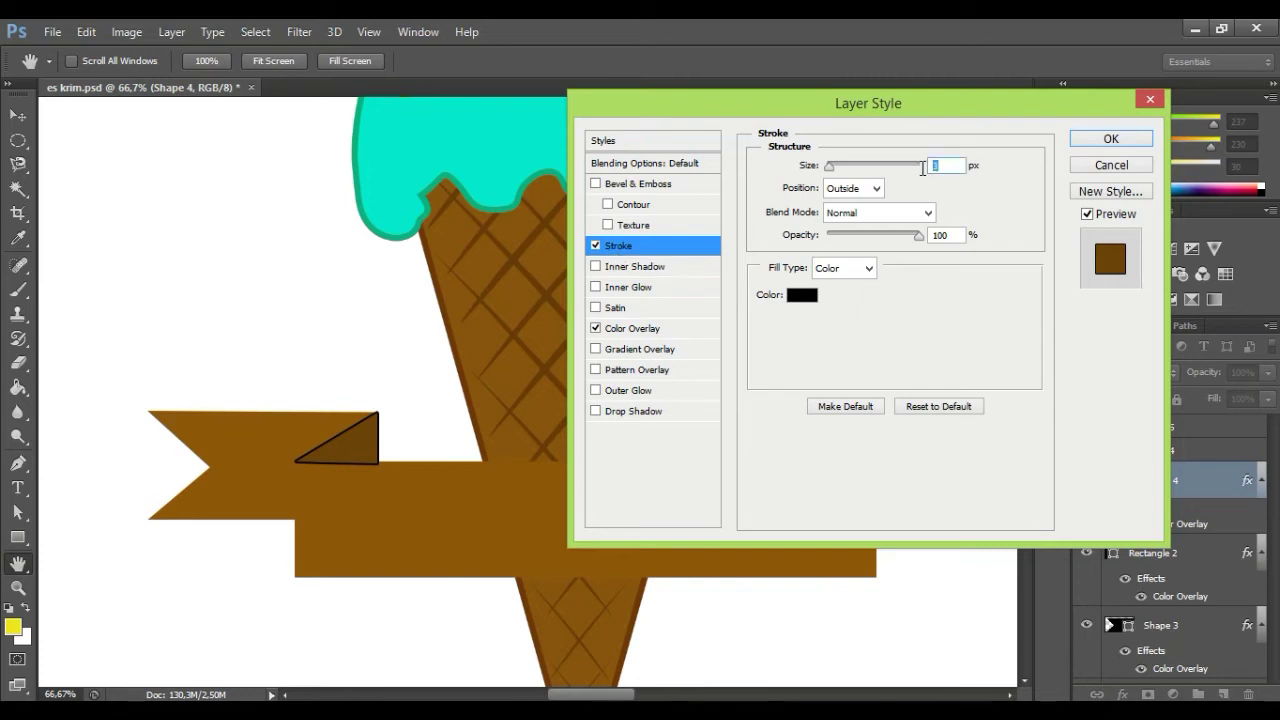
{"action": "type", "text": "5"}
Step: Give the fold Shape 4 a 5 px dark brown Stroke (5c4210)
{"action": "left_click", "coordinate": [800, 295]}
{"action": "left_click_drag", "start_coordinate": [888, 477], "coordinate": [888, 451]}
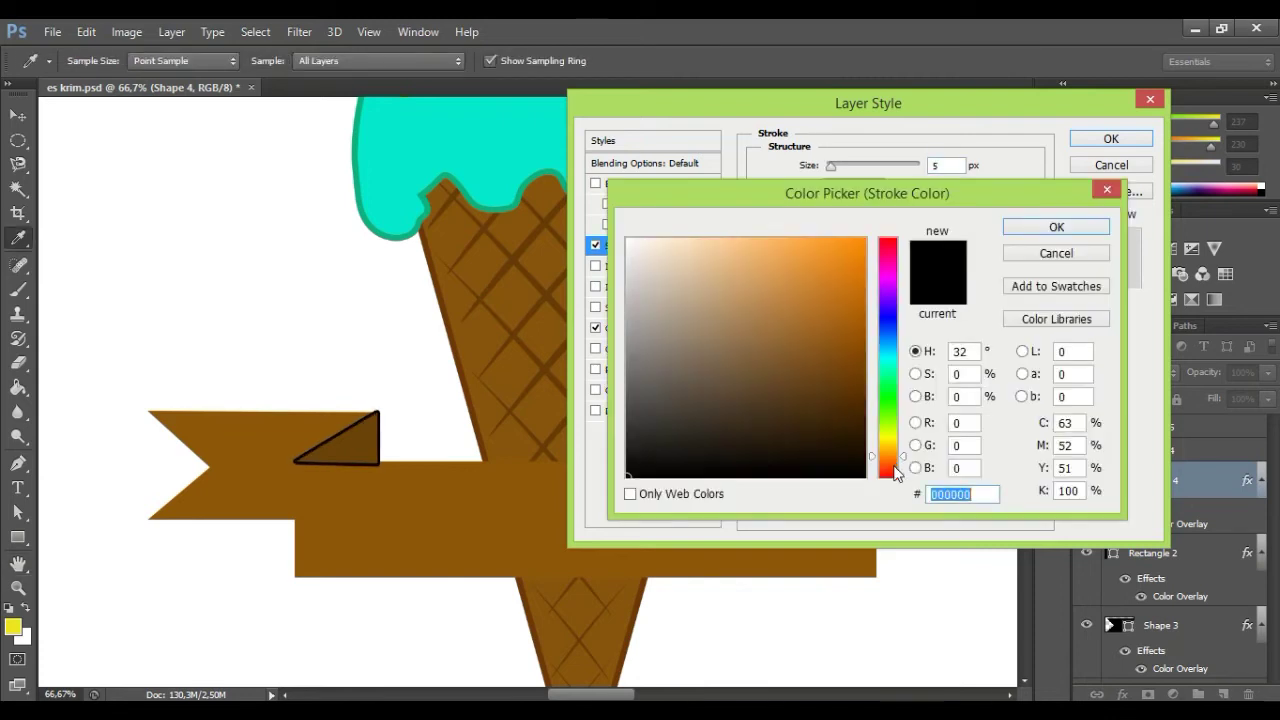
{"action": "mouse_move", "coordinate": [850, 385]}
{"action": "left_mouse_down"}
{"action": "mouse_move", "coordinate": [814, 386]}
{"action": "mouse_move", "coordinate": [795, 405]}
{"action": "left_mouse_up"}
{"action": "left_click", "coordinate": [814, 397]}
{"action": "left_click", "coordinate": [823, 391]}
{"action": "right_click", "coordinate": [976, 493]}
{"action": "left_click", "coordinate": [990, 297]}
{"action": "left_click", "coordinate": [1056, 227]}
{"action": "left_click", "coordinate": [1111, 138]}
Step: Add a 5 px Stroke to the banner Rectangle 2 using the pasted brown hex
{"action": "left_click", "coordinate": [1224, 574]}
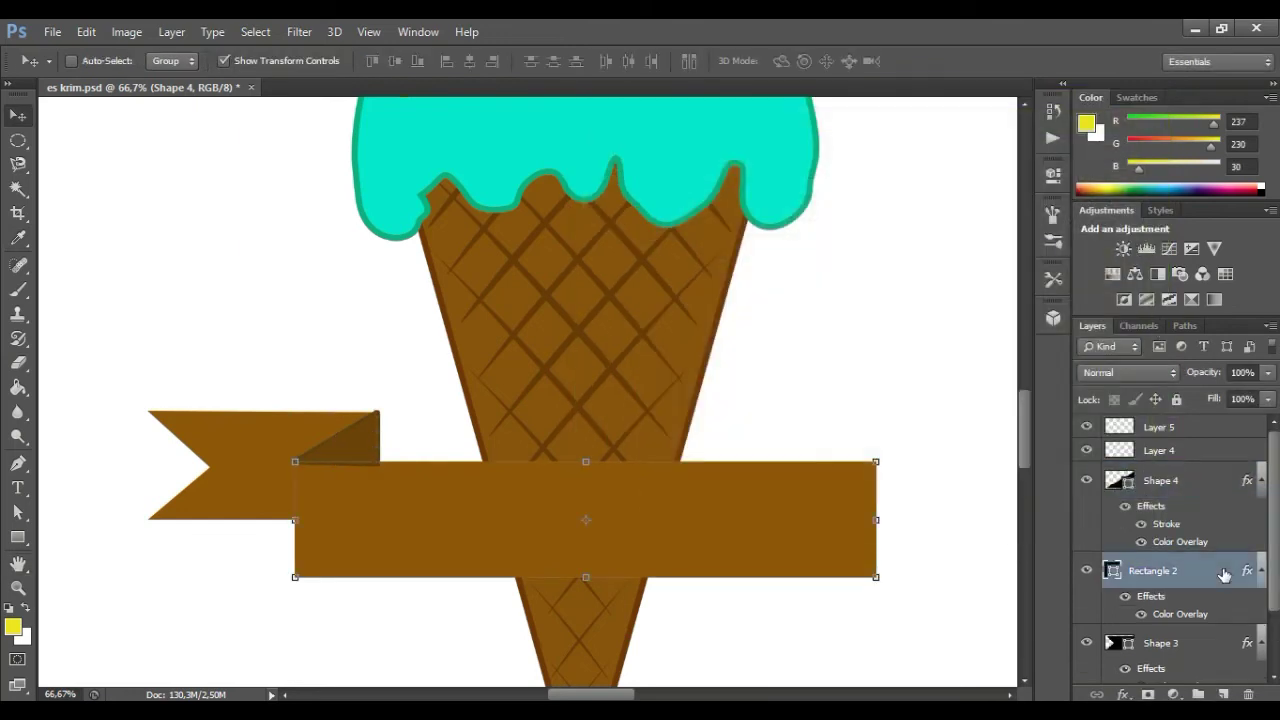
{"action": "double_click", "coordinate": [1224, 574]}
{"action": "left_click", "coordinate": [596, 245]}
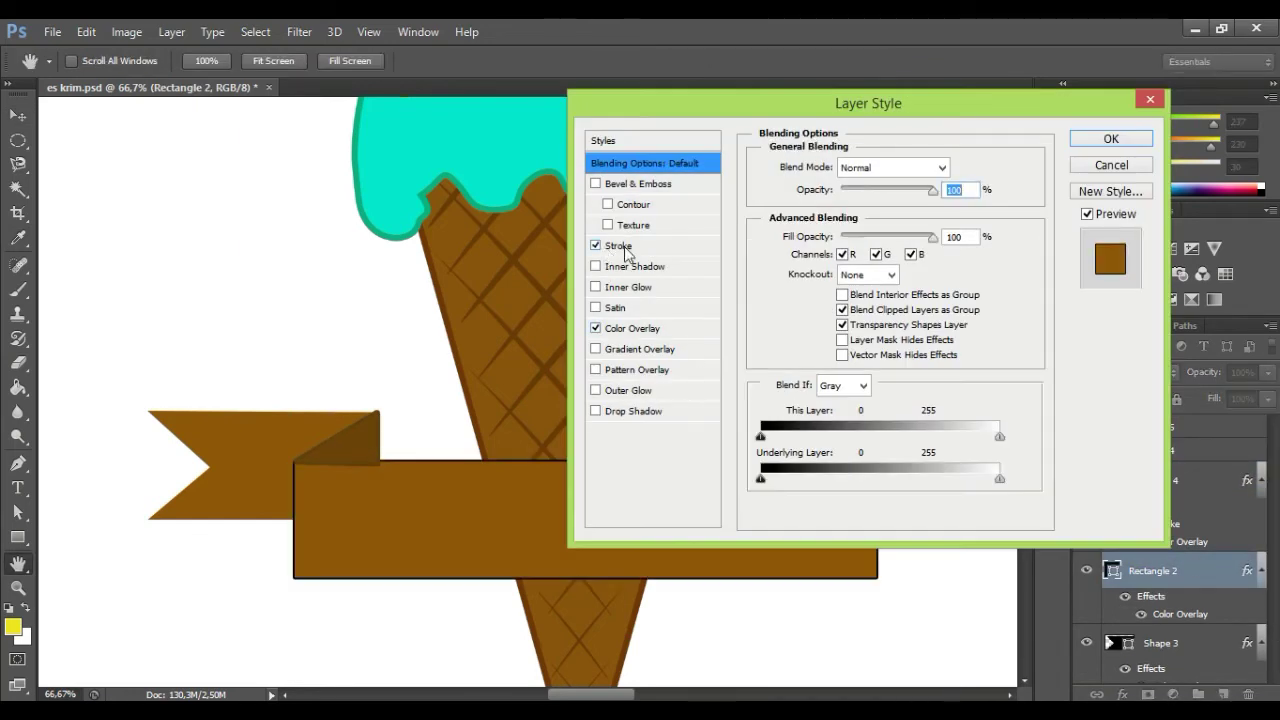
{"action": "type", "text": "5"}
{"action": "left_click", "coordinate": [801, 294]}
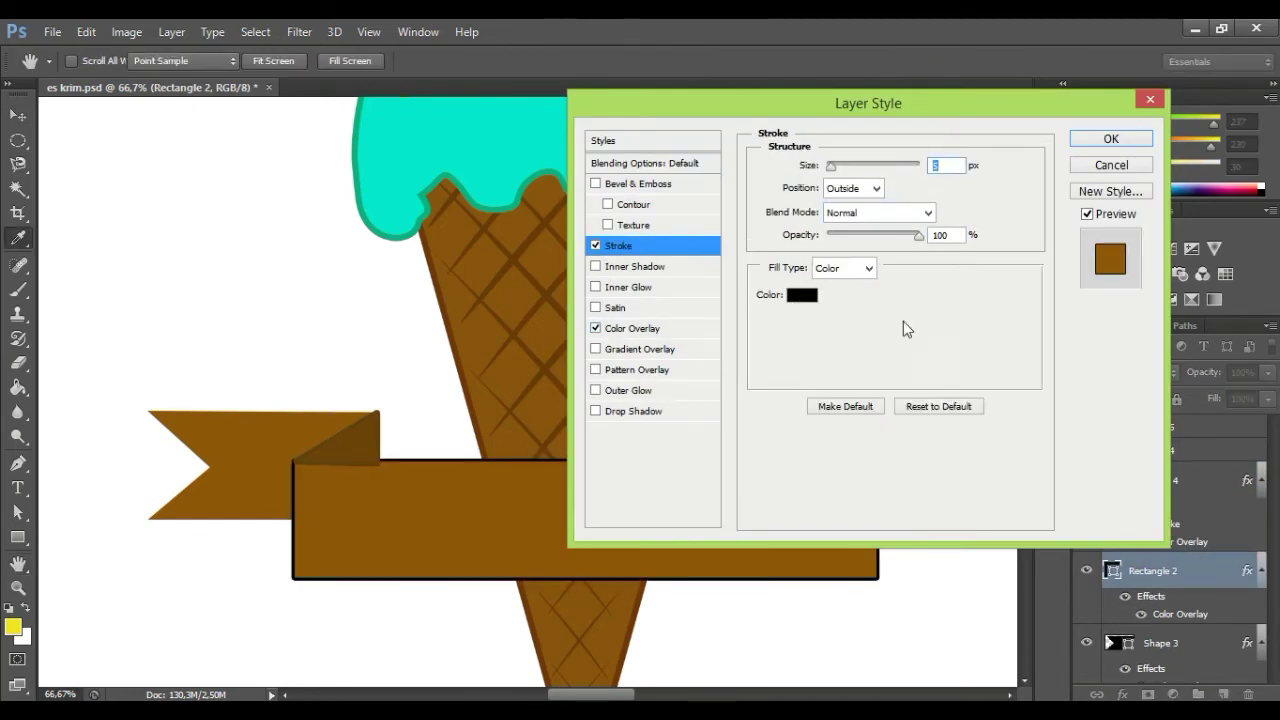
{"action": "right_click", "coordinate": [972, 494]}
{"action": "left_click", "coordinate": [1018, 315]}
{"action": "left_click", "coordinate": [1056, 227]}
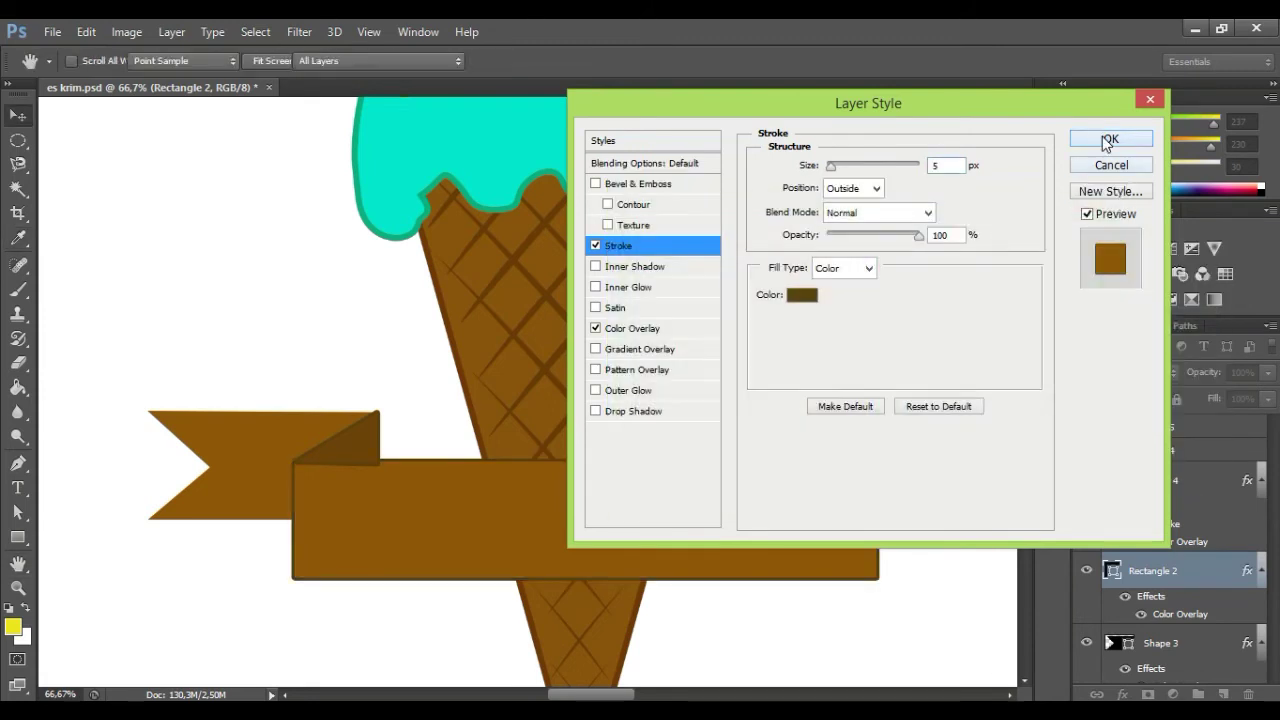
{"action": "left_click", "coordinate": [1110, 137]}
Step: Move Shape 4 below the banner and give Shape 3 a Stroke in the pasted brown
{"action": "left_click_drag", "start_coordinate": [1190, 483], "coordinate": [1206, 614]}
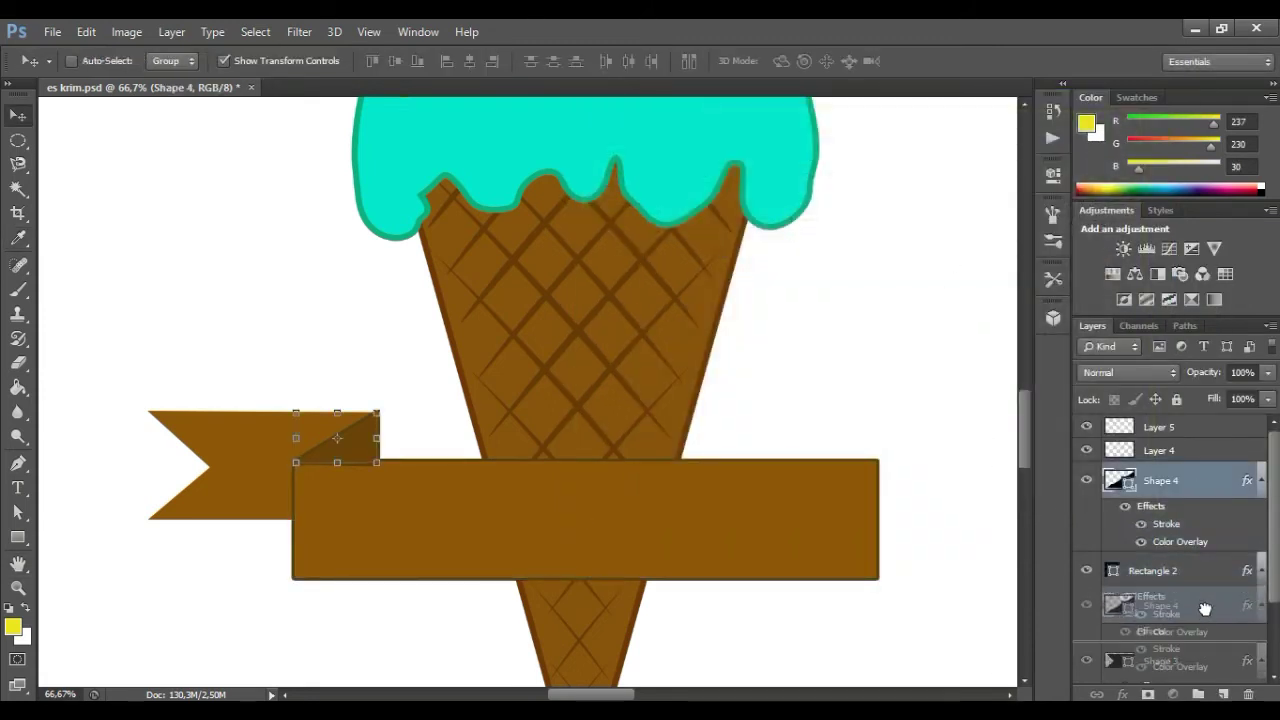
{"action": "left_click", "coordinate": [1207, 668]}
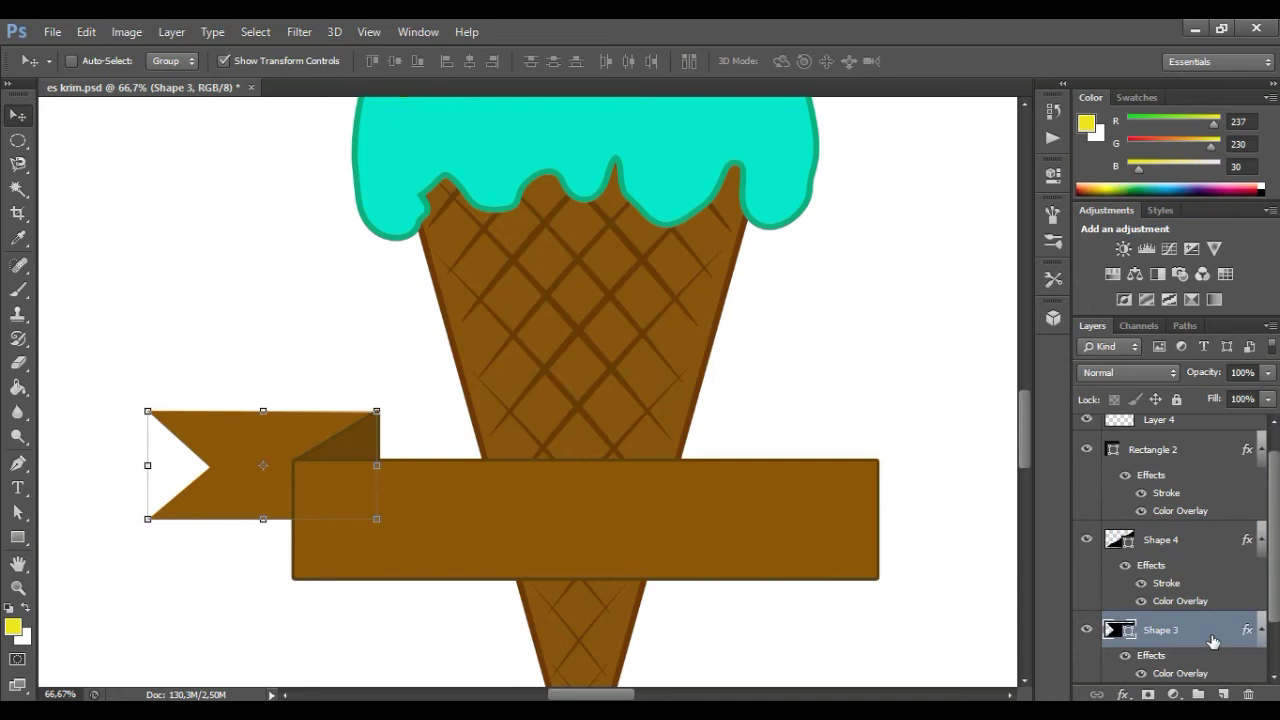
{"action": "double_click", "coordinate": [1212, 641]}
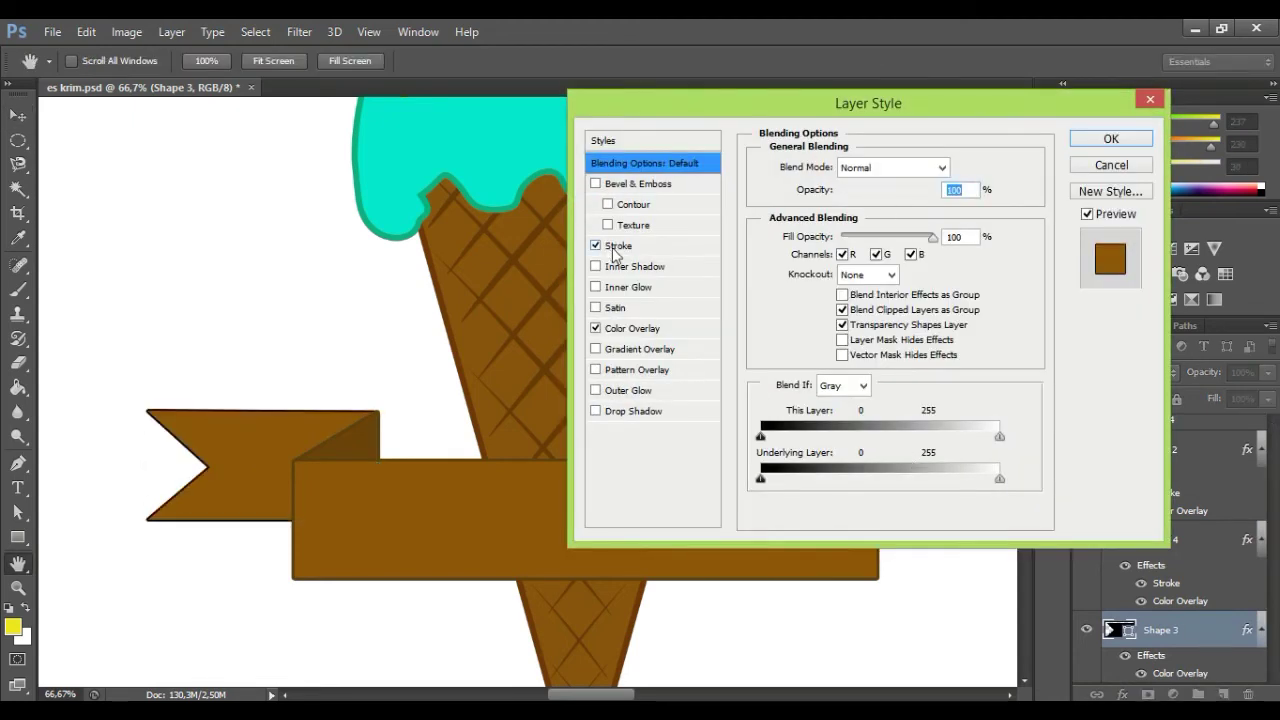
{"action": "left_click", "coordinate": [614, 246]}
{"action": "left_click", "coordinate": [810, 297]}
{"action": "right_click", "coordinate": [978, 496]}
{"action": "left_click", "coordinate": [1022, 313]}
{"action": "left_click", "coordinate": [1056, 227]}
{"action": "left_click", "coordinate": [1110, 138]}
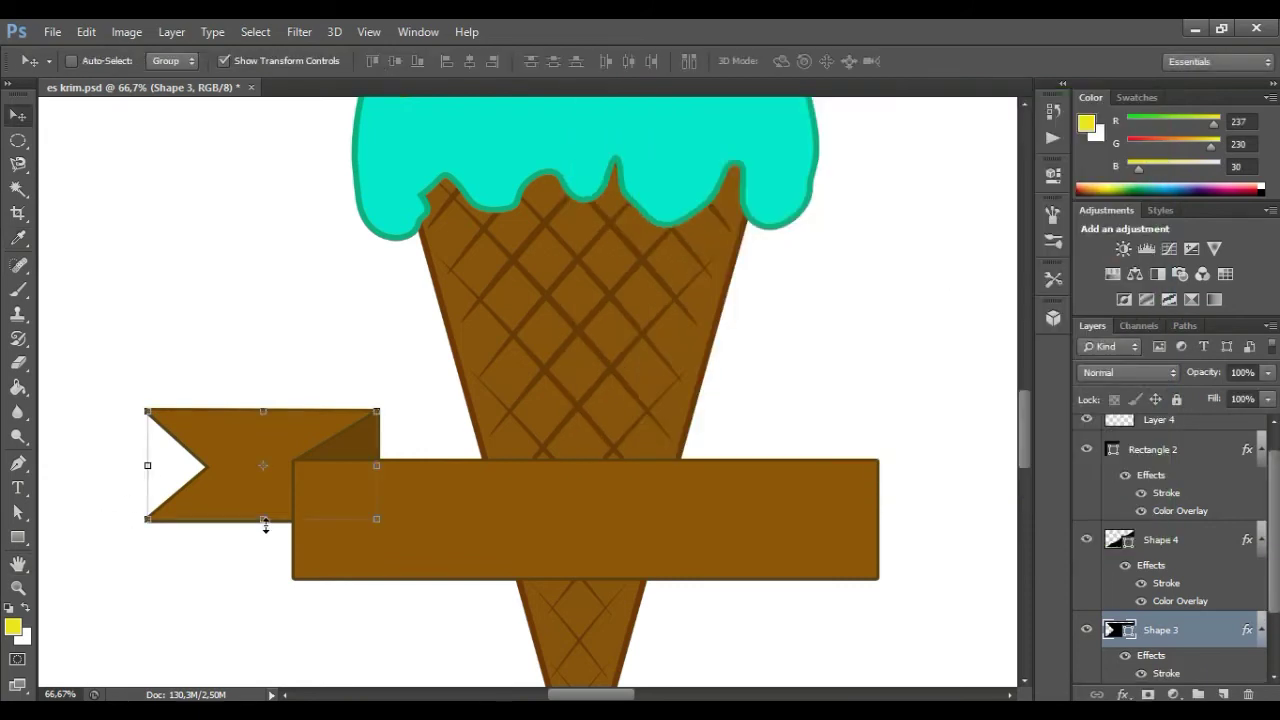
Step: Make the Shape 3 tail slightly narrower and shorter, then duplicate its layer
{"action": "left_click_drag", "start_coordinate": [265, 525], "coordinate": [266, 537]}
{"action": "left_click", "coordinate": [18, 115]}
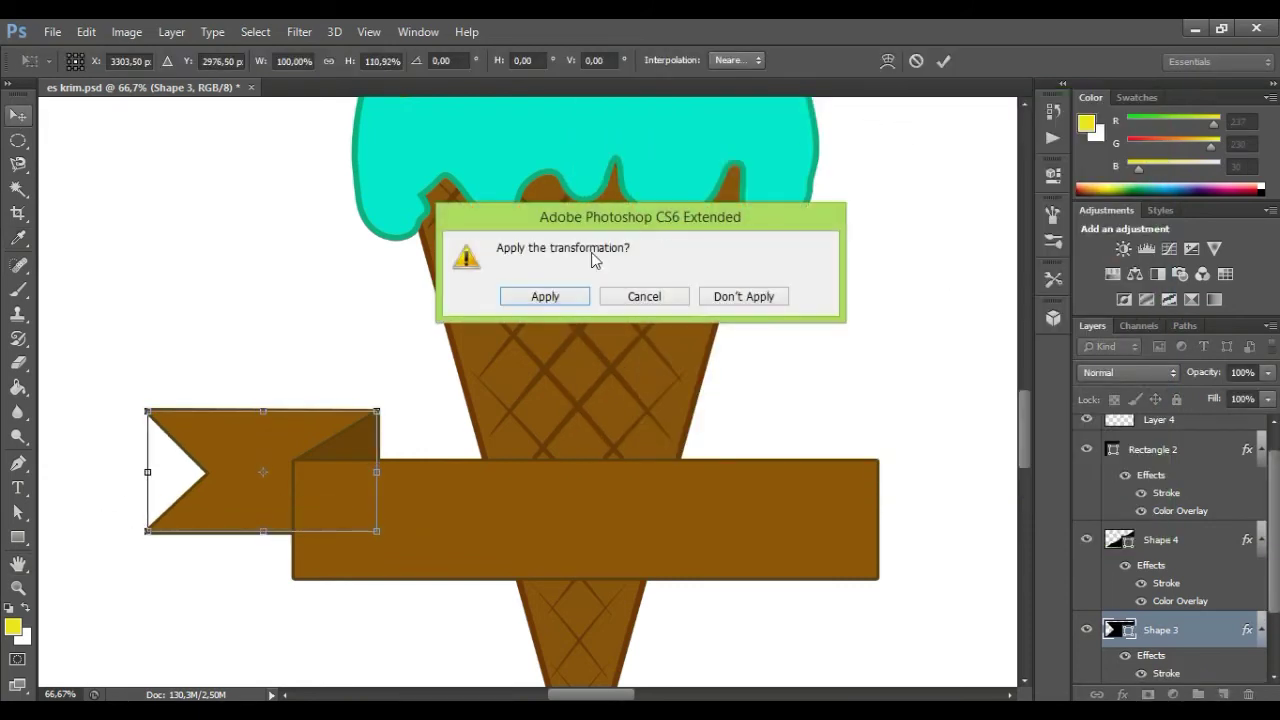
{"action": "key", "text": "Return"}
{"action": "left_click_drag", "start_coordinate": [147, 472], "coordinate": [164, 469]}
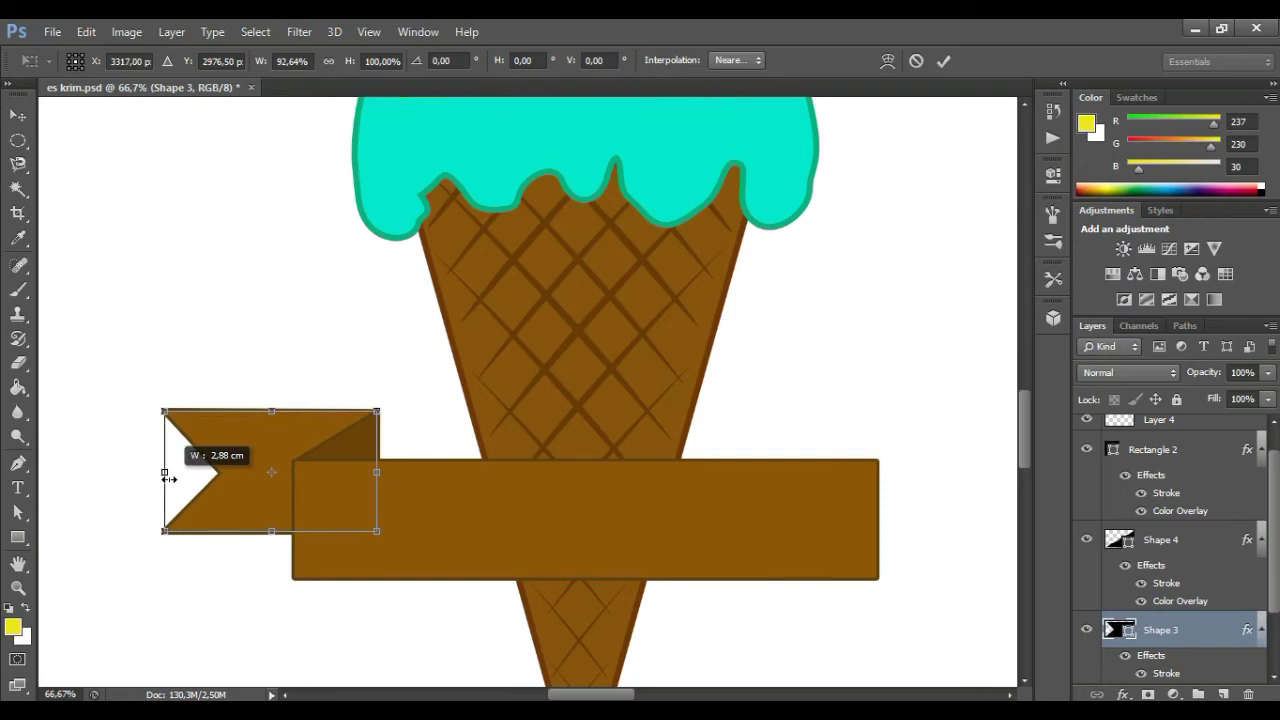
{"action": "left_click_drag", "start_coordinate": [264, 531], "coordinate": [274, 528]}
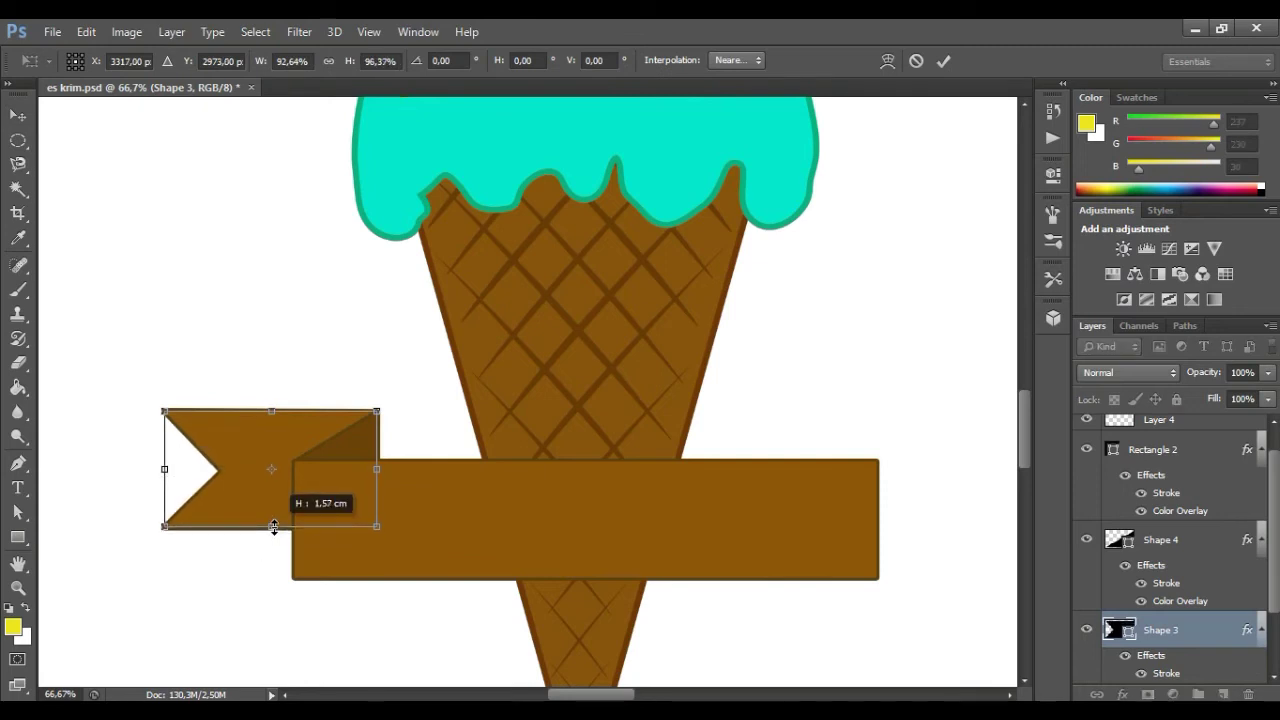
{"action": "left_click_drag", "start_coordinate": [274, 528], "coordinate": [273, 529]}
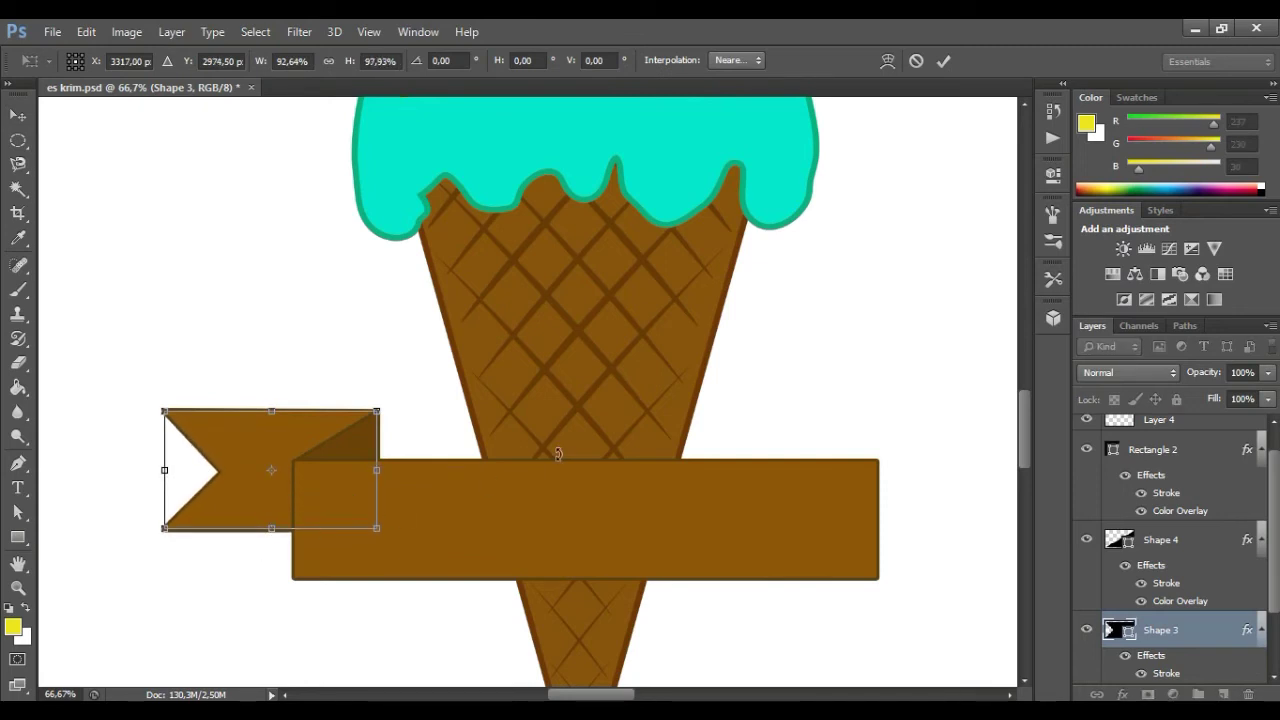
{"action": "key", "text": "Return"}
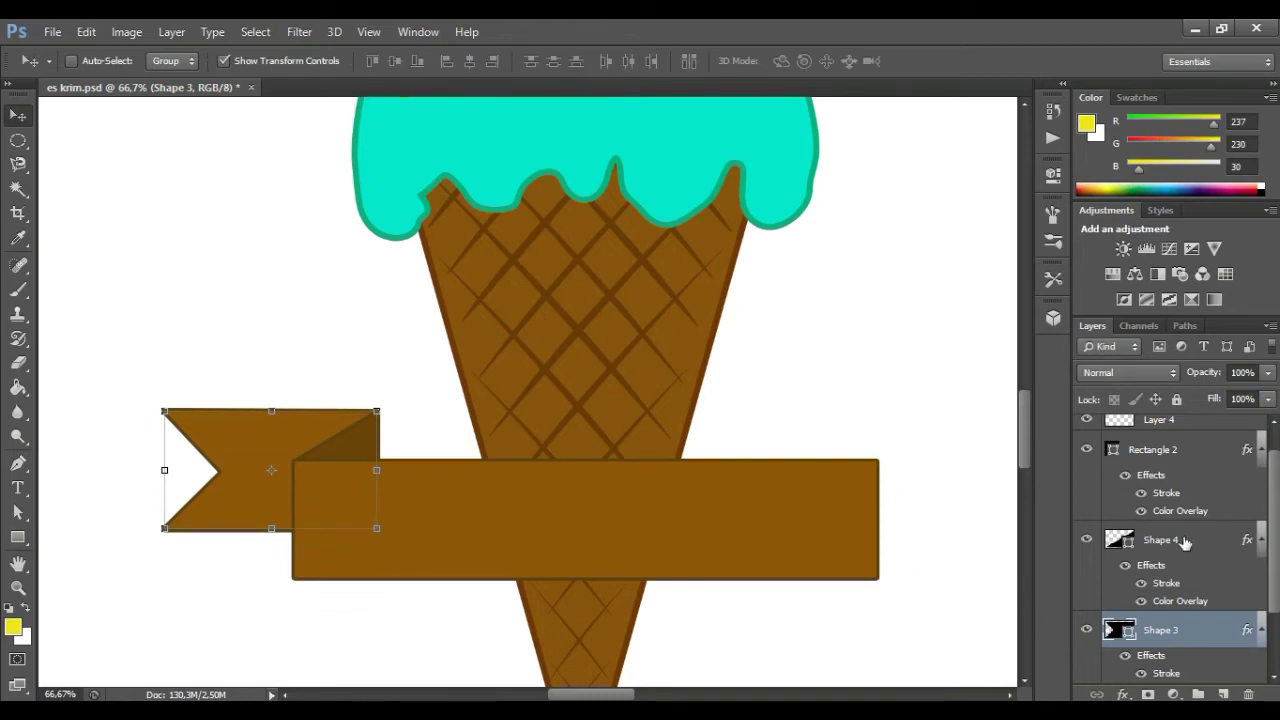
{"action": "left_click_drag", "start_coordinate": [1190, 630], "coordinate": [1224, 694]}
Step: Rotate Shape 3 copy 180° onto the banner's right end, then duplicate the fold Shape 4
{"action": "left_click_drag", "start_coordinate": [246, 480], "coordinate": [286, 492]}
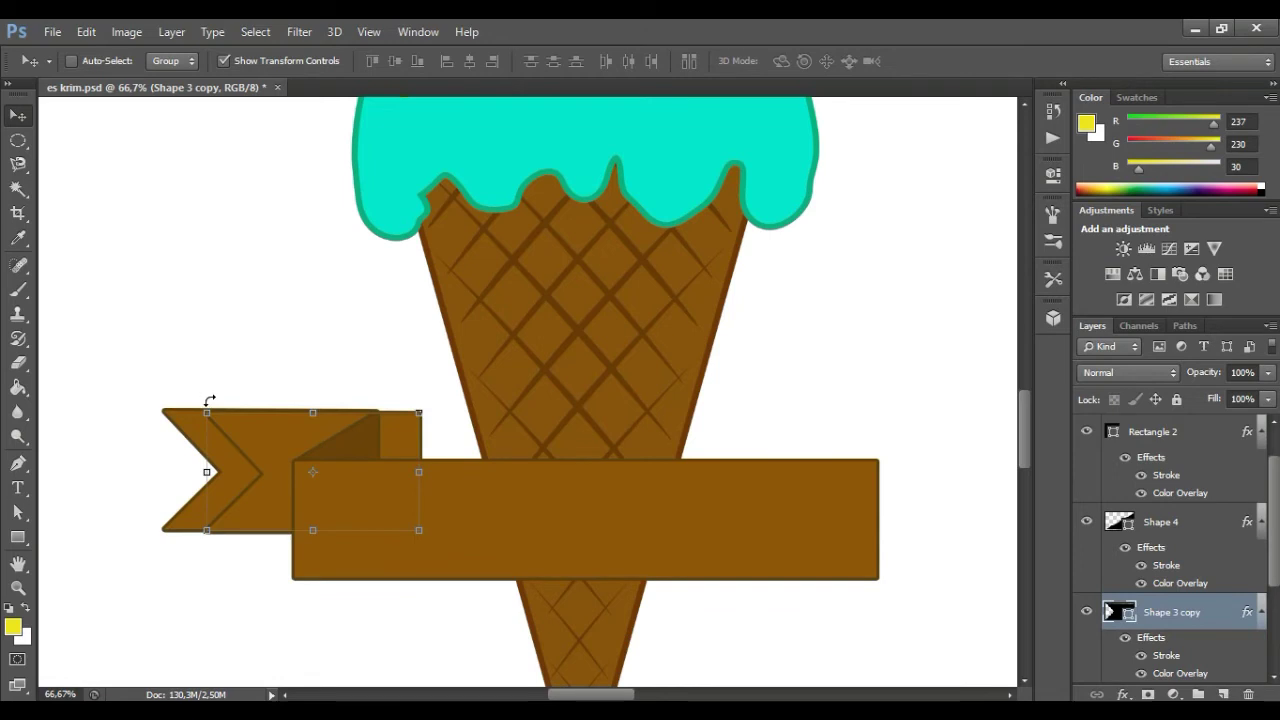
{"action": "left_click_drag", "start_coordinate": [210, 400], "coordinate": [440, 505]}
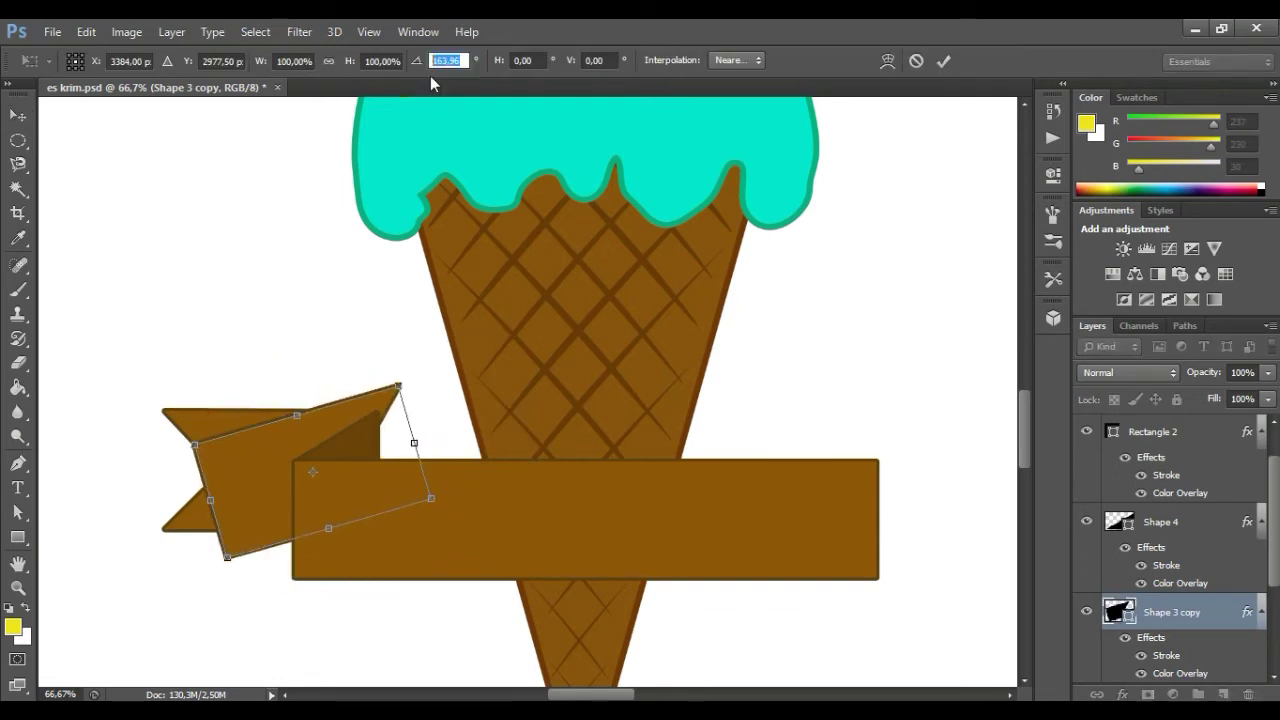
{"action": "type", "text": "180"}
{"action": "key", "text": "Return"}
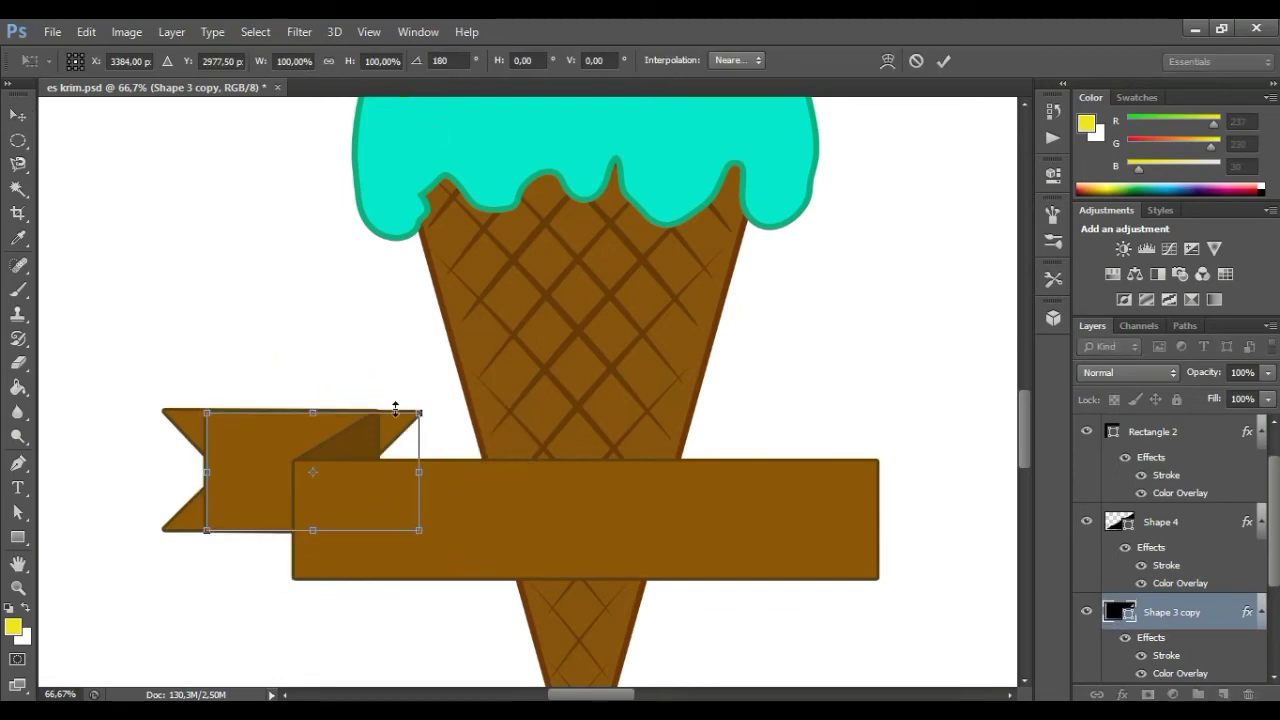
{"action": "left_click_drag", "start_coordinate": [417, 472], "coordinate": [836, 477]}
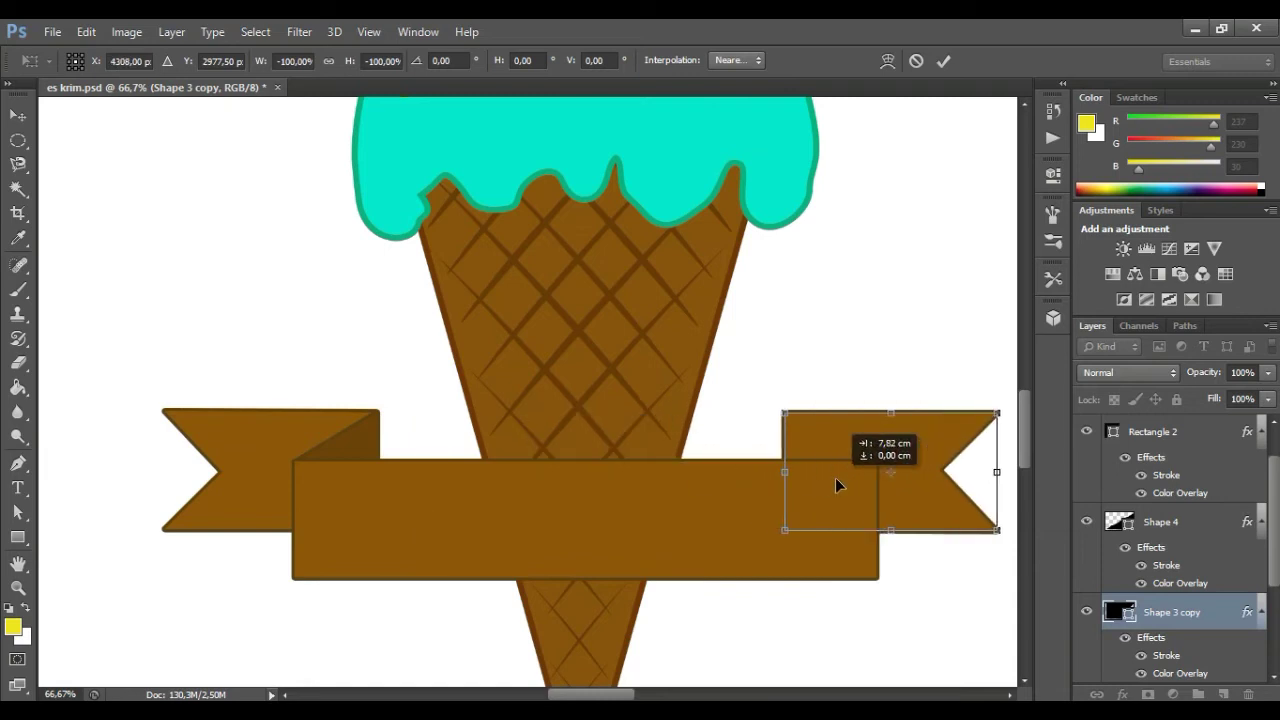
{"action": "left_click", "coordinate": [943, 60]}
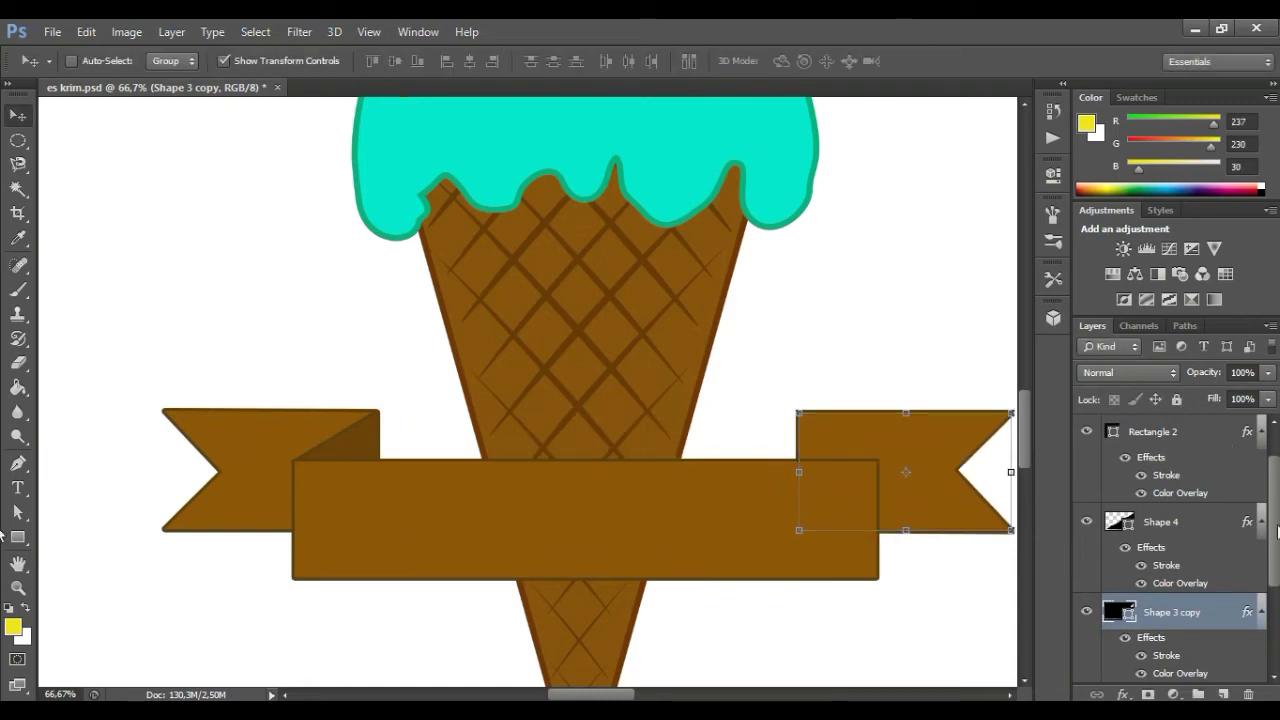
{"action": "left_click", "coordinate": [1160, 522]}
{"action": "left_click_drag", "start_coordinate": [1205, 545], "coordinate": [1223, 694]}
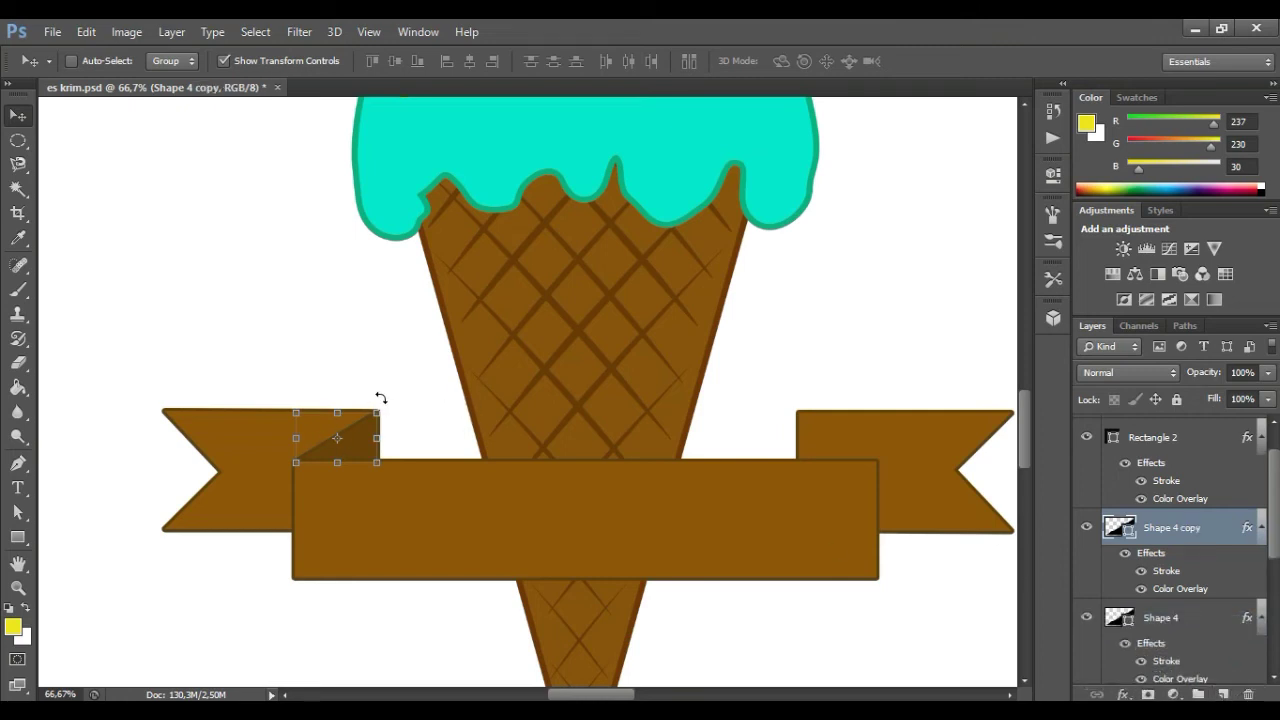
Step: Rotate the fold copy 180°, adjust its height and set it onto the ribbon
{"action": "left_click_drag", "start_coordinate": [397, 403], "coordinate": [278, 468]}
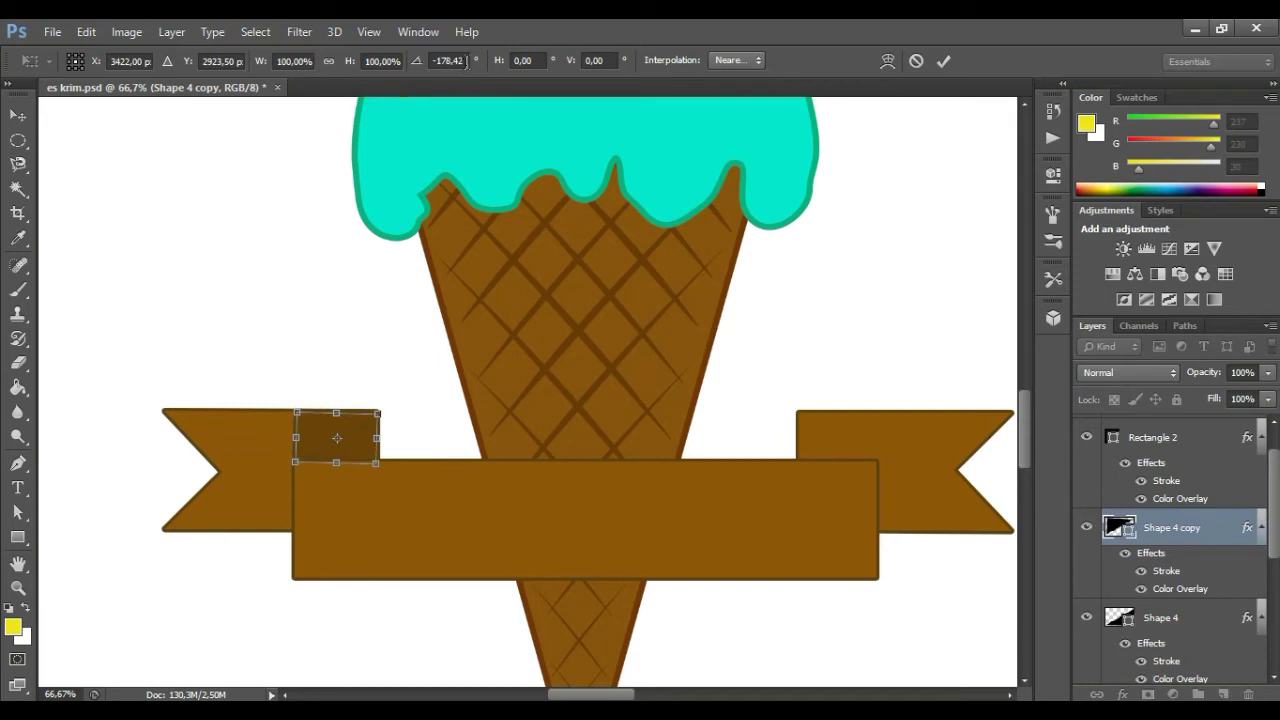
{"action": "type", "text": "180"}
{"action": "key", "text": "Return"}
{"action": "left_click_drag", "start_coordinate": [352, 396], "coordinate": [349, 360]}
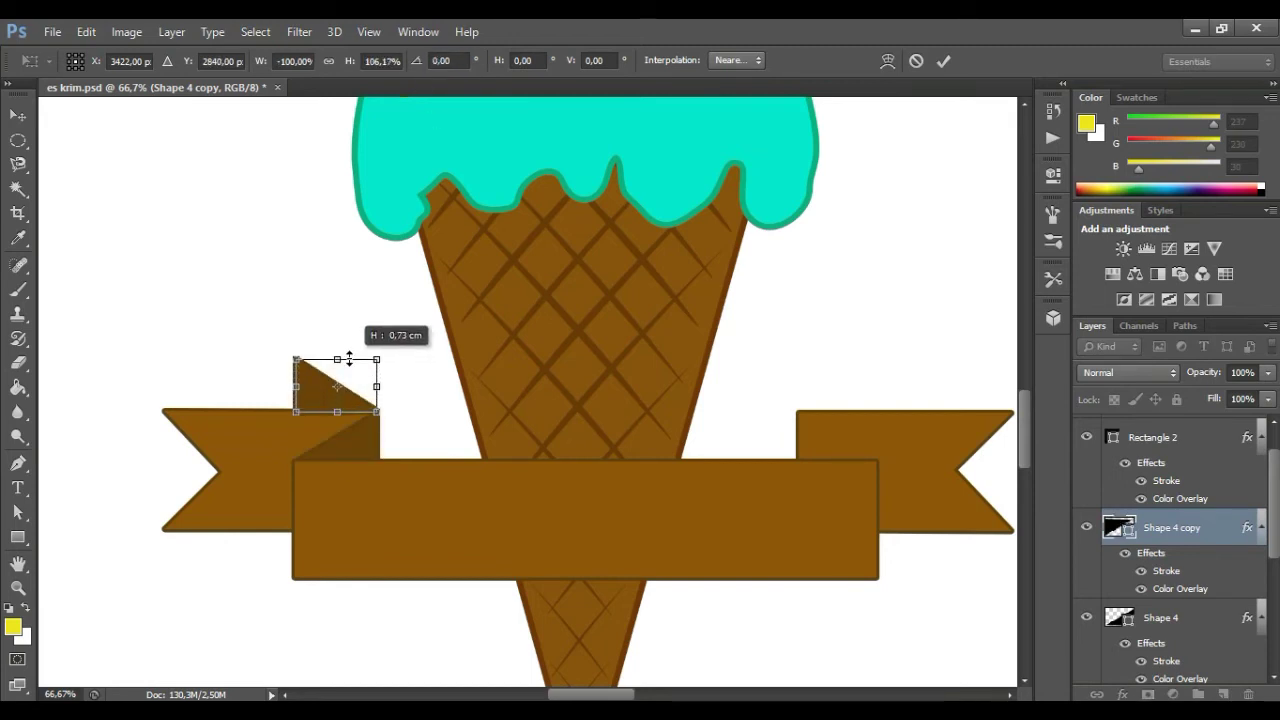
{"action": "left_click_drag", "start_coordinate": [344, 406], "coordinate": [339, 440]}
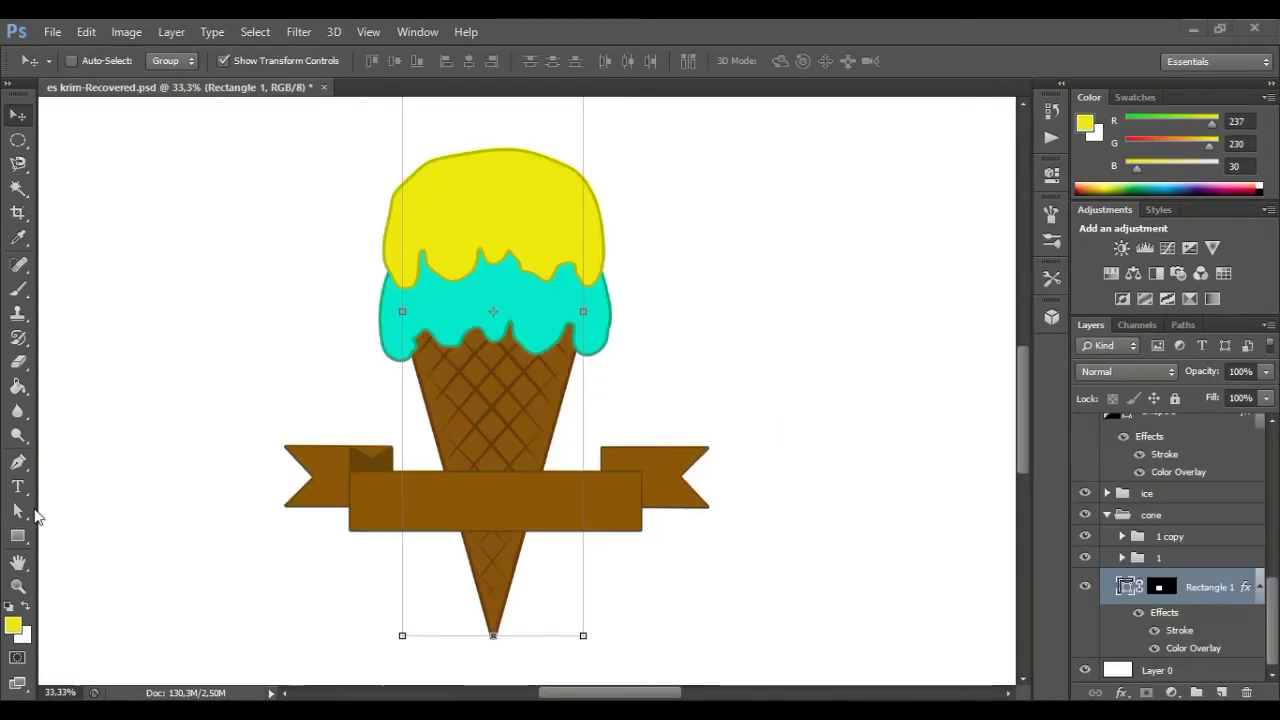
{"action": "left_click", "coordinate": [17, 587]}
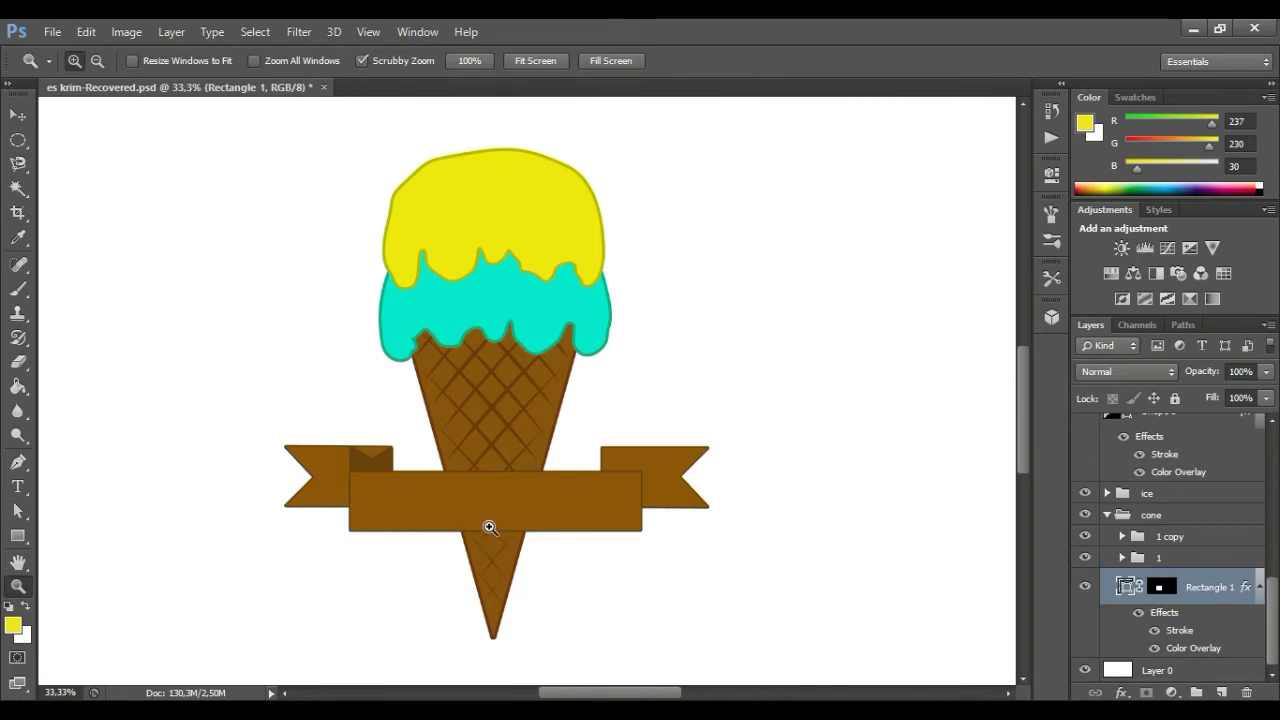
{"action": "left_click", "coordinate": [489, 527]}
{"action": "left_click_drag", "start_coordinate": [1025, 429], "coordinate": [1025, 446]}
{"action": "key", "text": "v"}
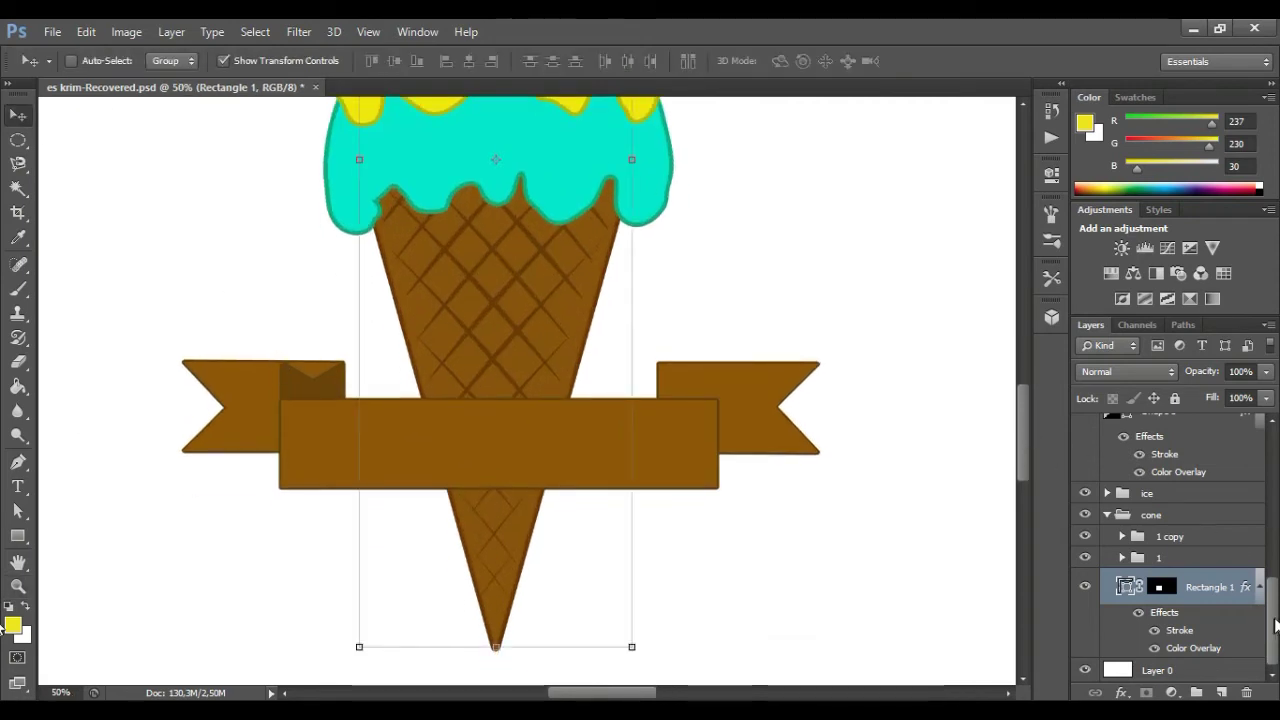
{"action": "scroll", "coordinate": [1276, 625], "scroll_direction": "up", "scroll_amount": 5}
{"action": "left_click", "coordinate": [1180, 548]}
{"action": "left_click", "coordinate": [1178, 458]}
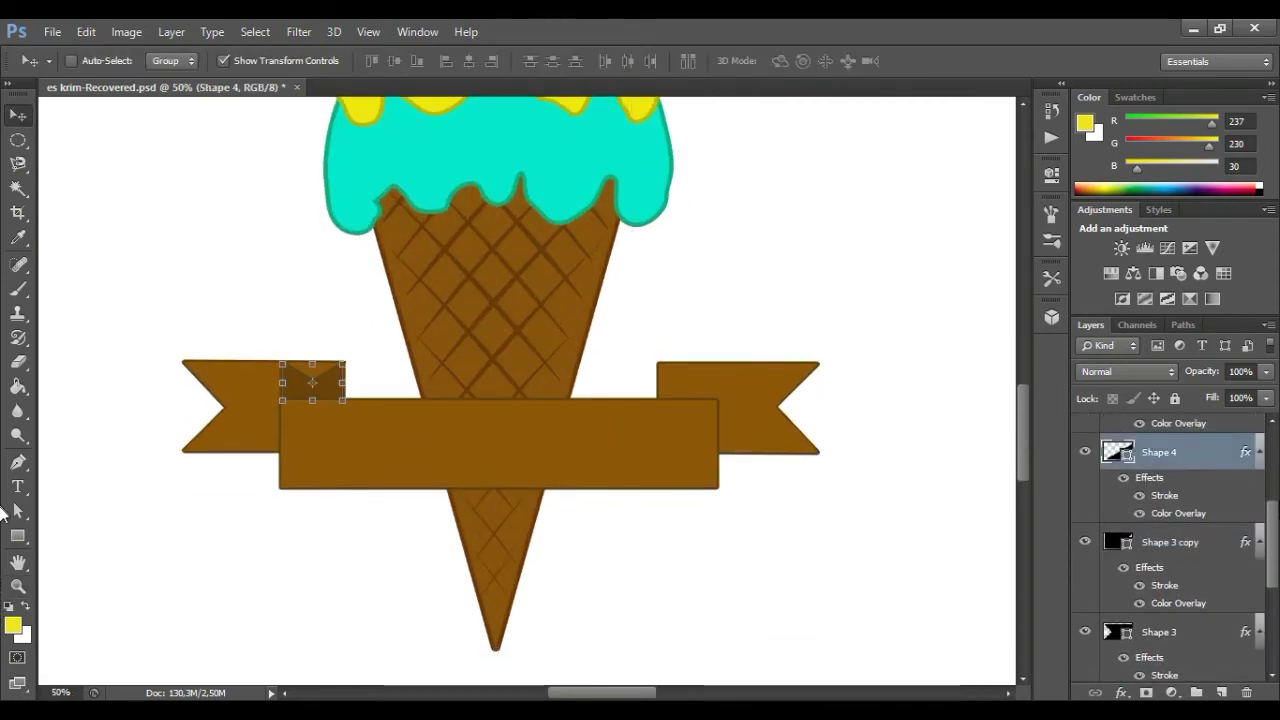
{"action": "key", "text": "ctrl+j"}
{"action": "left_click_drag", "start_coordinate": [312, 382], "coordinate": [681, 401]}
{"action": "key", "text": "z"}
{"action": "left_click", "coordinate": [664, 376]}
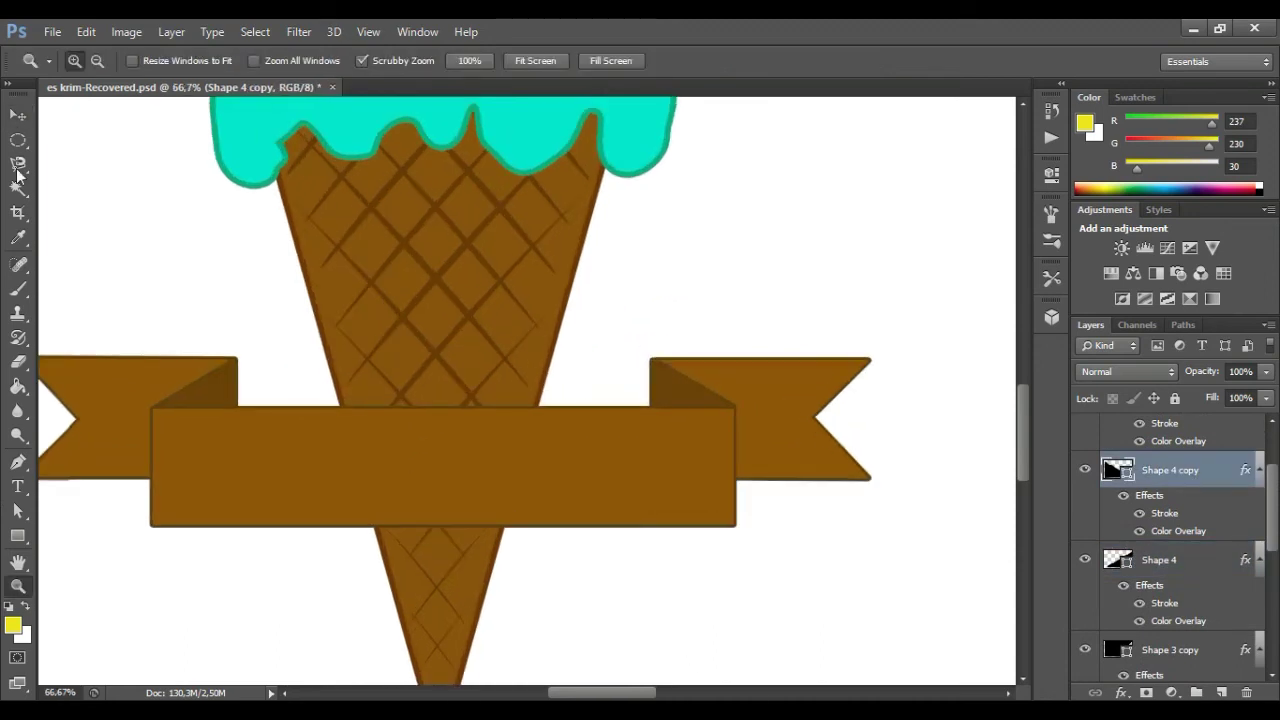
{"action": "key", "text": "v"}
{"action": "left_click", "coordinate": [828, 420], "text": "ctrl"}
{"action": "left_click_drag", "start_coordinate": [808, 410], "coordinate": [801, 408]}
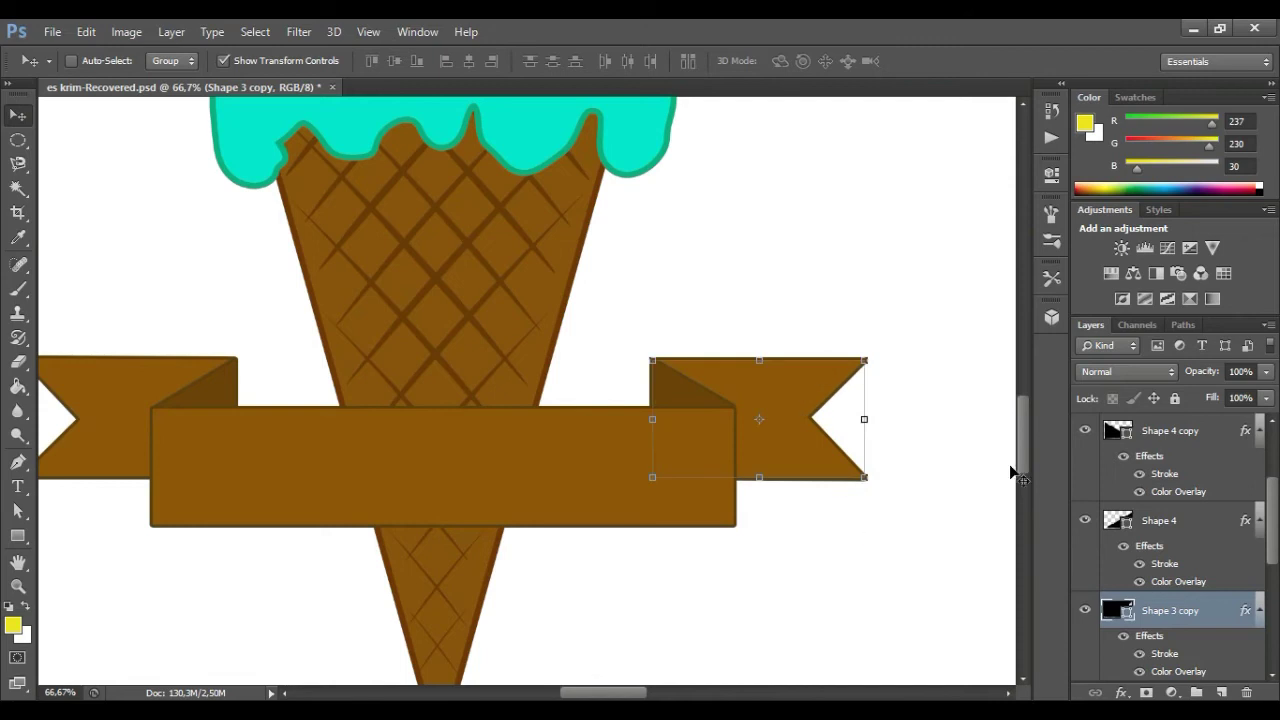
{"action": "scroll", "coordinate": [1012, 474], "scroll_direction": "down", "scroll_amount": 1}
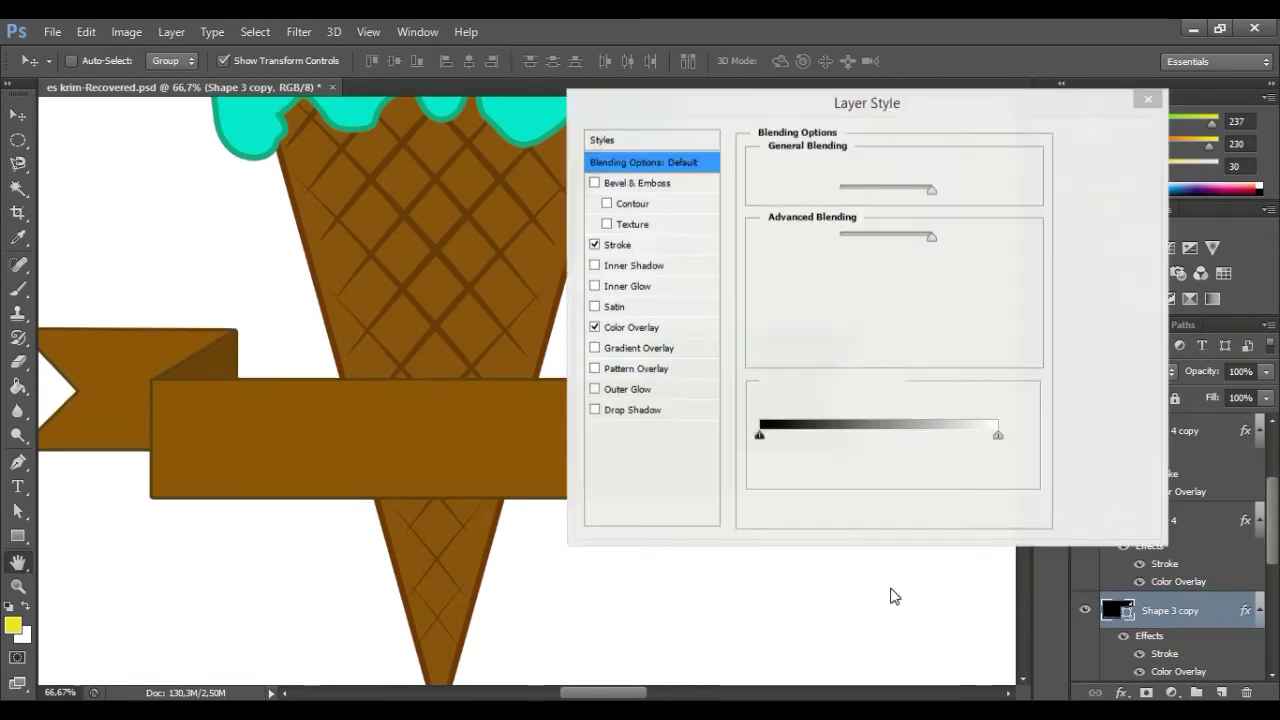
{"action": "left_click", "coordinate": [609, 327]}
{"action": "left_click", "coordinate": [953, 166]}
{"action": "left_click", "coordinate": [887, 242]}
{"action": "left_click", "coordinate": [803, 261]}
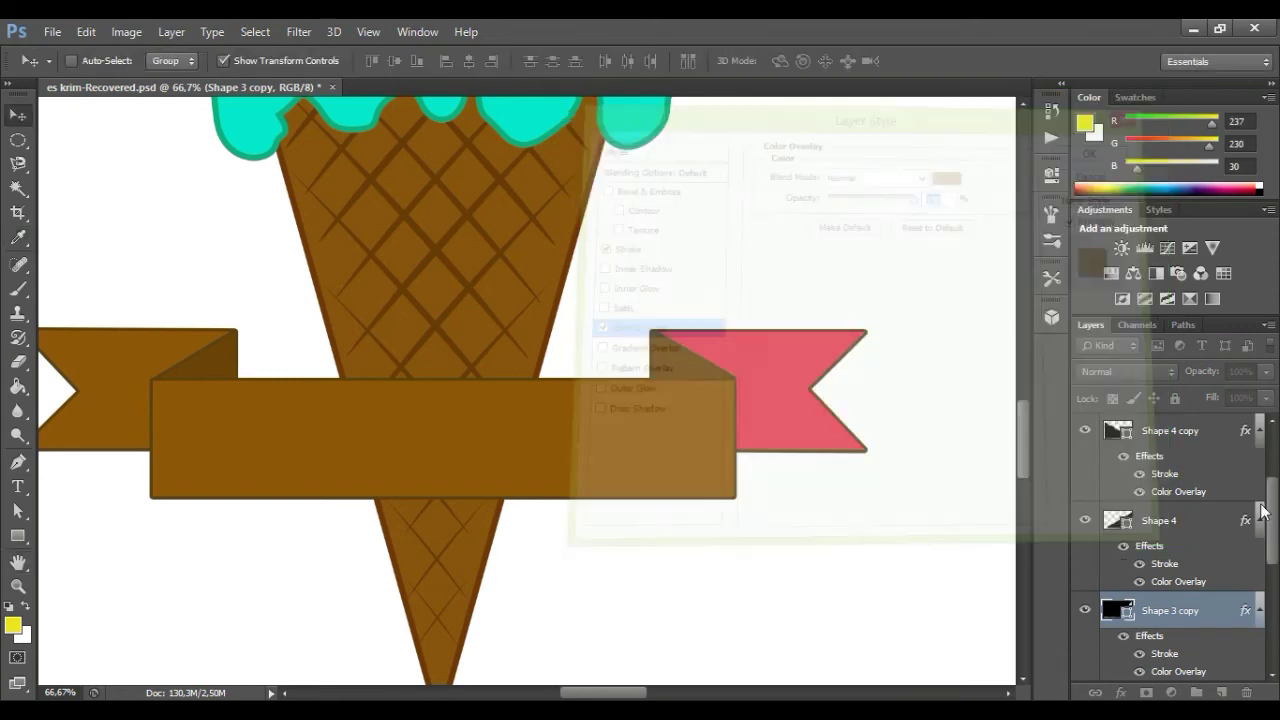
{"action": "left_click", "coordinate": [14, 590]}
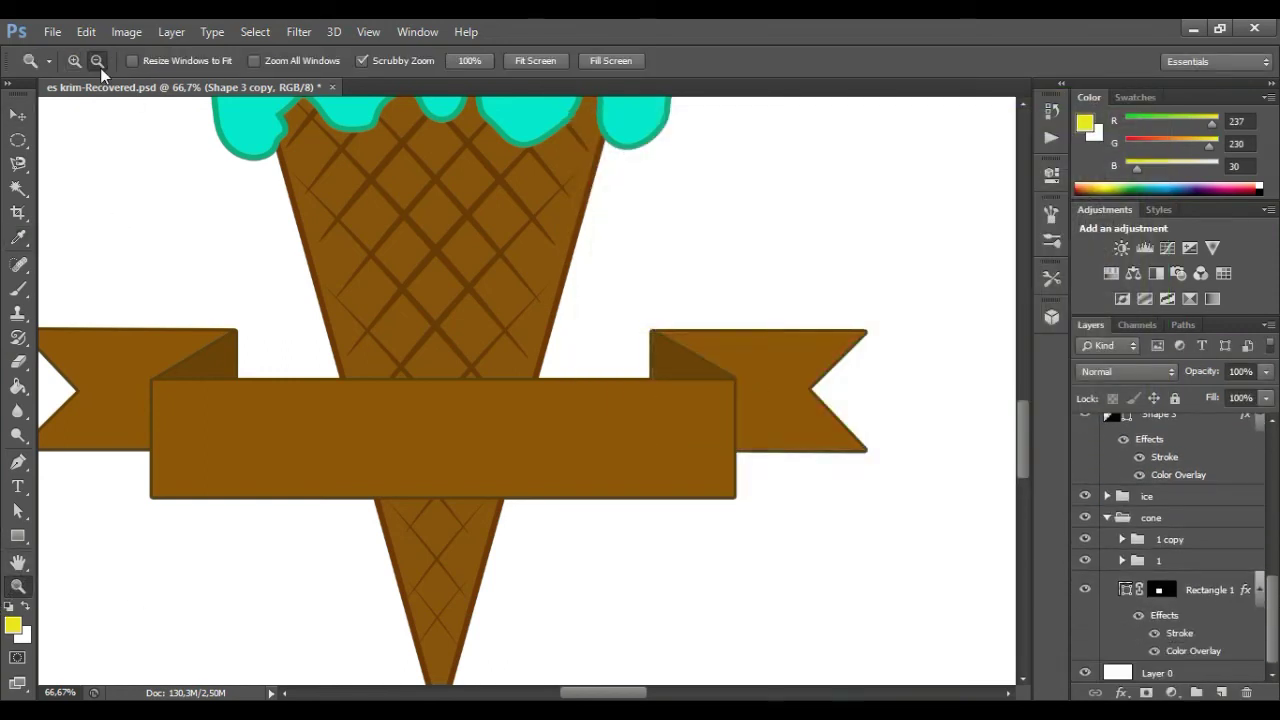
{"action": "left_click", "coordinate": [977, 423], "text": "alt"}
{"action": "left_click_drag", "start_coordinate": [1024, 433], "coordinate": [1024, 415]}
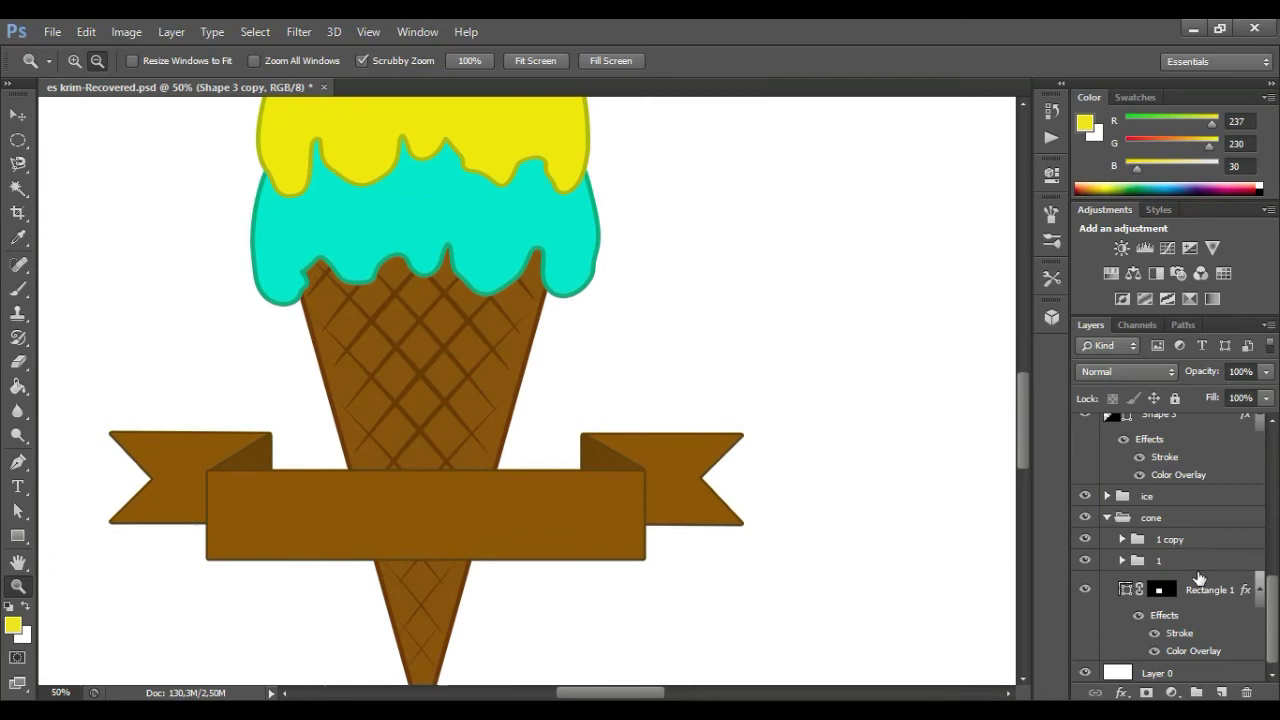
{"action": "double_click", "coordinate": [1212, 590]}
{"action": "double_click", "coordinate": [1241, 602]}
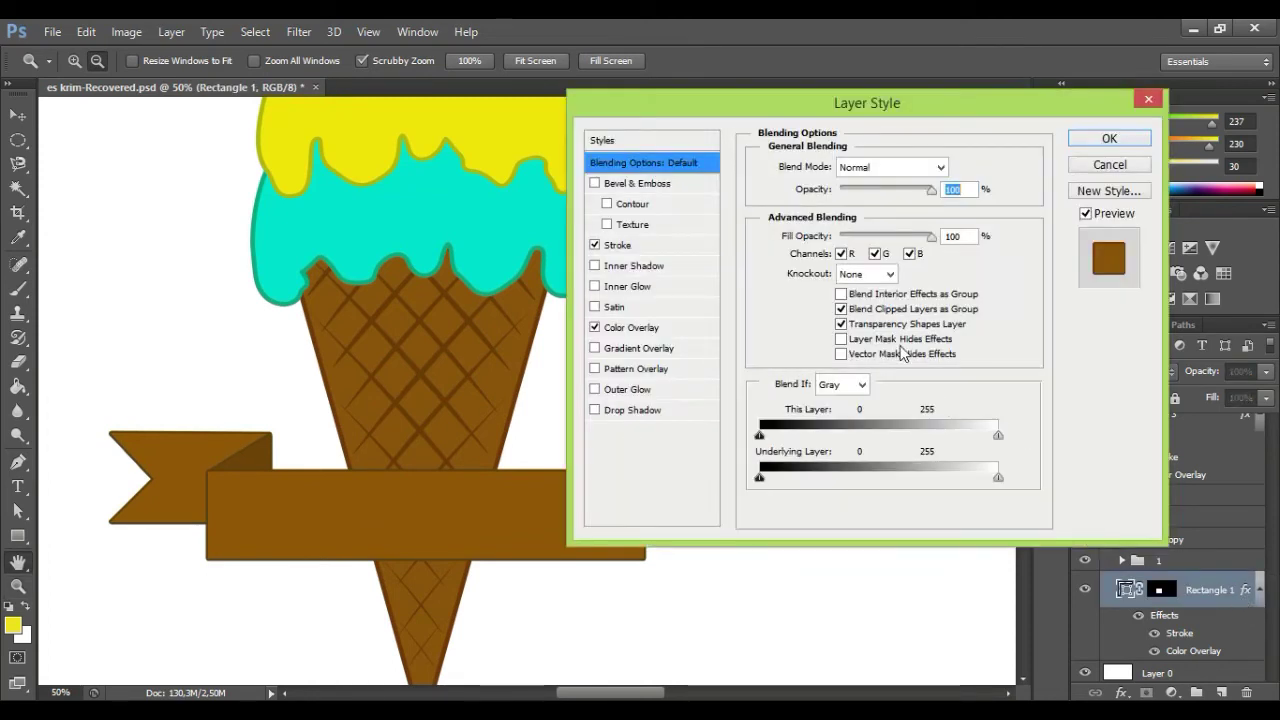
{"action": "left_click", "coordinate": [625, 326]}
{"action": "left_click", "coordinate": [953, 166]}
{"action": "left_click", "coordinate": [889, 240]}
{"action": "left_click", "coordinate": [814, 254]}
{"action": "left_click", "coordinate": [1105, 190]}
{"action": "left_click", "coordinate": [1148, 99]}
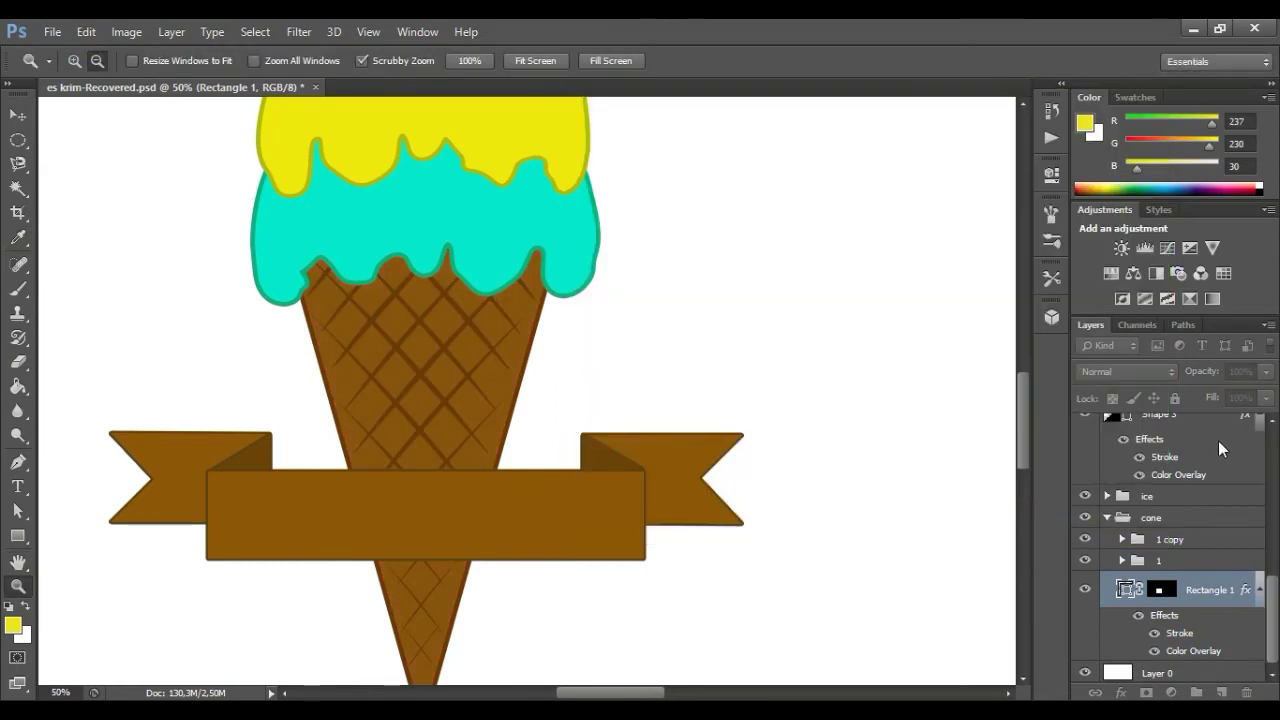
{"action": "scroll", "coordinate": [1250, 558], "scroll_direction": "up", "scroll_amount": 1}
{"action": "scroll", "coordinate": [1250, 558], "scroll_direction": "up", "scroll_amount": 2}
{"action": "scroll", "coordinate": [1250, 558], "scroll_direction": "up", "scroll_amount": 2}
Step: Change Rectangle 2's Color Overlay to bright red #f9303e
{"action": "scroll", "coordinate": [1220, 520], "scroll_direction": "up", "scroll_amount": 1}
{"action": "left_click", "coordinate": [1191, 483]}
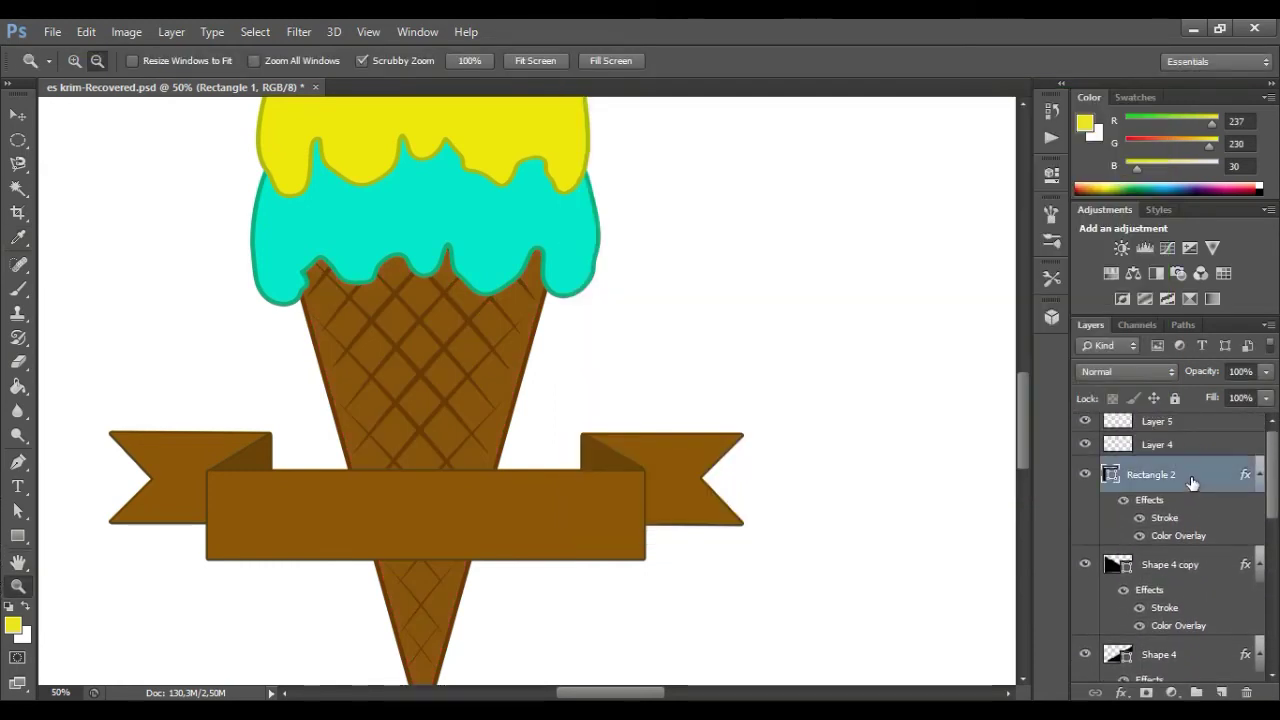
{"action": "double_click", "coordinate": [1150, 500]}
{"action": "left_click", "coordinate": [650, 327]}
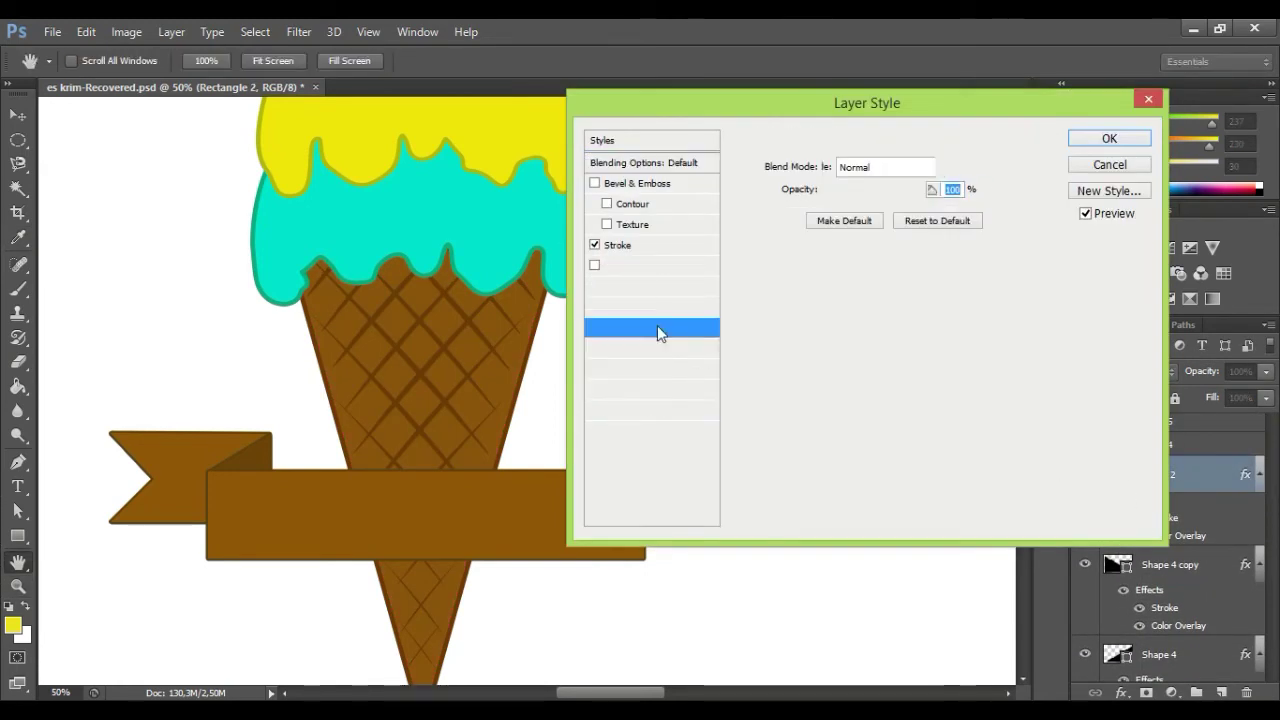
{"action": "left_click", "coordinate": [955, 167]}
{"action": "left_click", "coordinate": [887, 241]}
{"action": "left_click", "coordinate": [834, 254]}
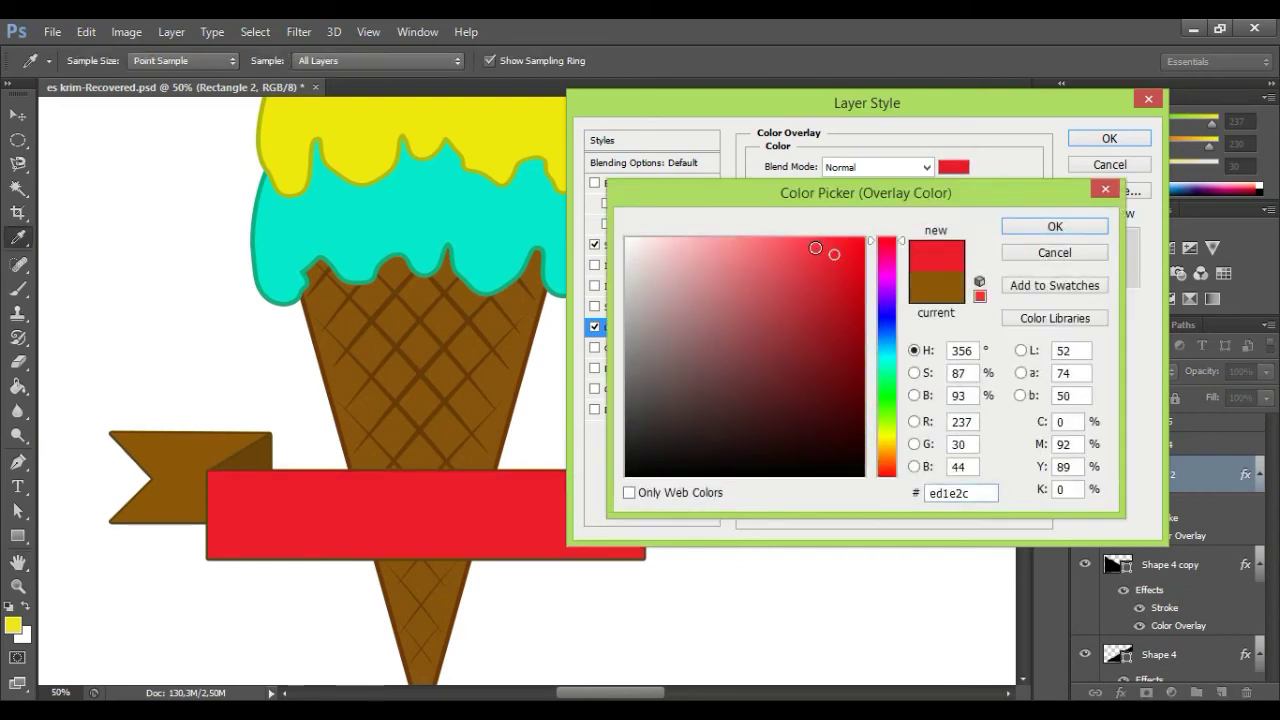
{"action": "mouse_move", "coordinate": [821, 247]}
{"action": "left_mouse_down"}
{"action": "mouse_move", "coordinate": [838, 249]}
{"action": "mouse_move", "coordinate": [794, 241]}
{"action": "mouse_move", "coordinate": [825, 243]}
{"action": "left_mouse_up"}
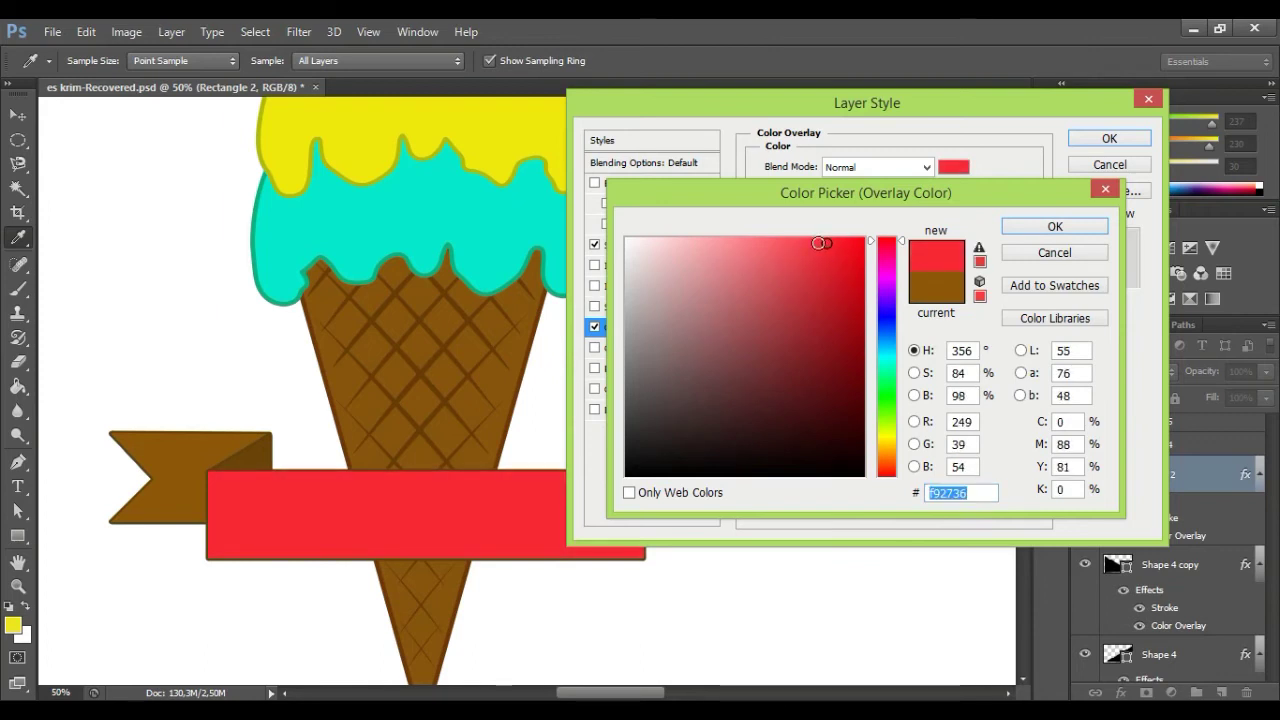
{"action": "left_click", "coordinate": [1054, 226]}
Step: Copy the red hex code and apply the banner's updated style
{"action": "left_click", "coordinate": [953, 166]}
{"action": "right_click", "coordinate": [963, 491]}
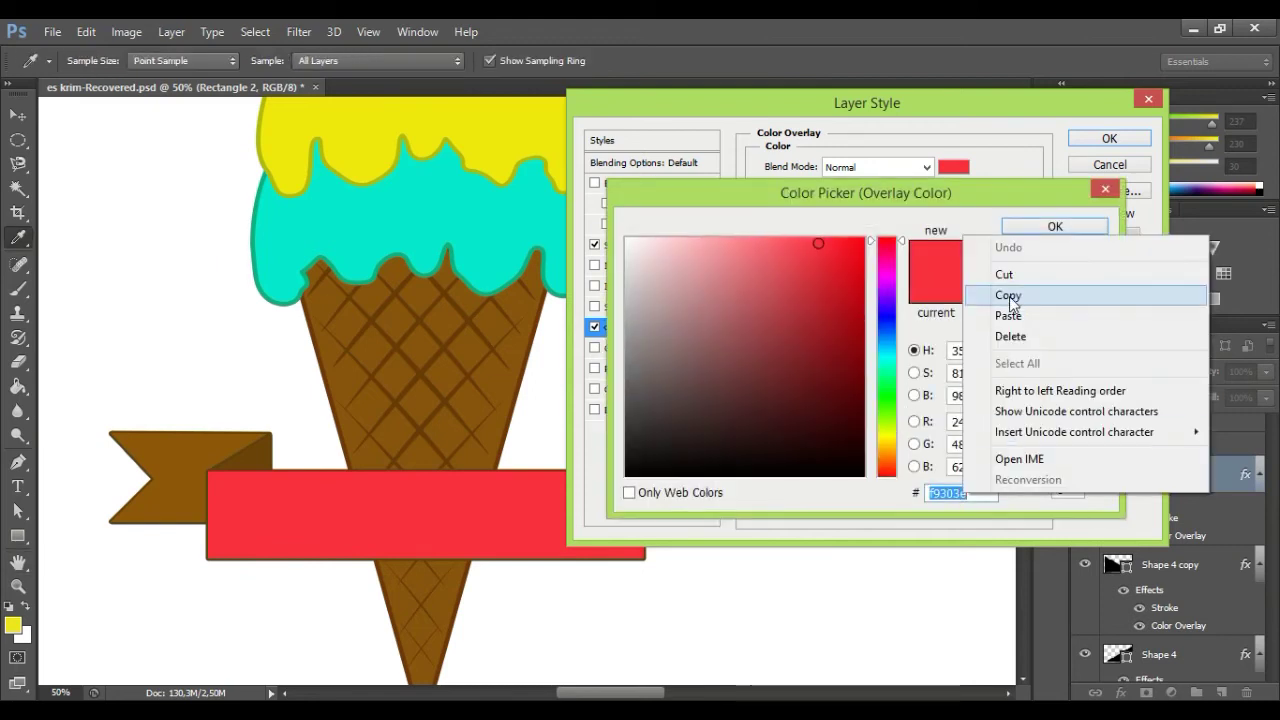
{"action": "left_click", "coordinate": [1008, 296]}
{"action": "left_click", "coordinate": [1054, 226]}
{"action": "left_click", "coordinate": [1106, 140]}
Step: Give Shape 3 copy a red Color Overlay using the copied hex code
{"action": "key", "text": "z"}
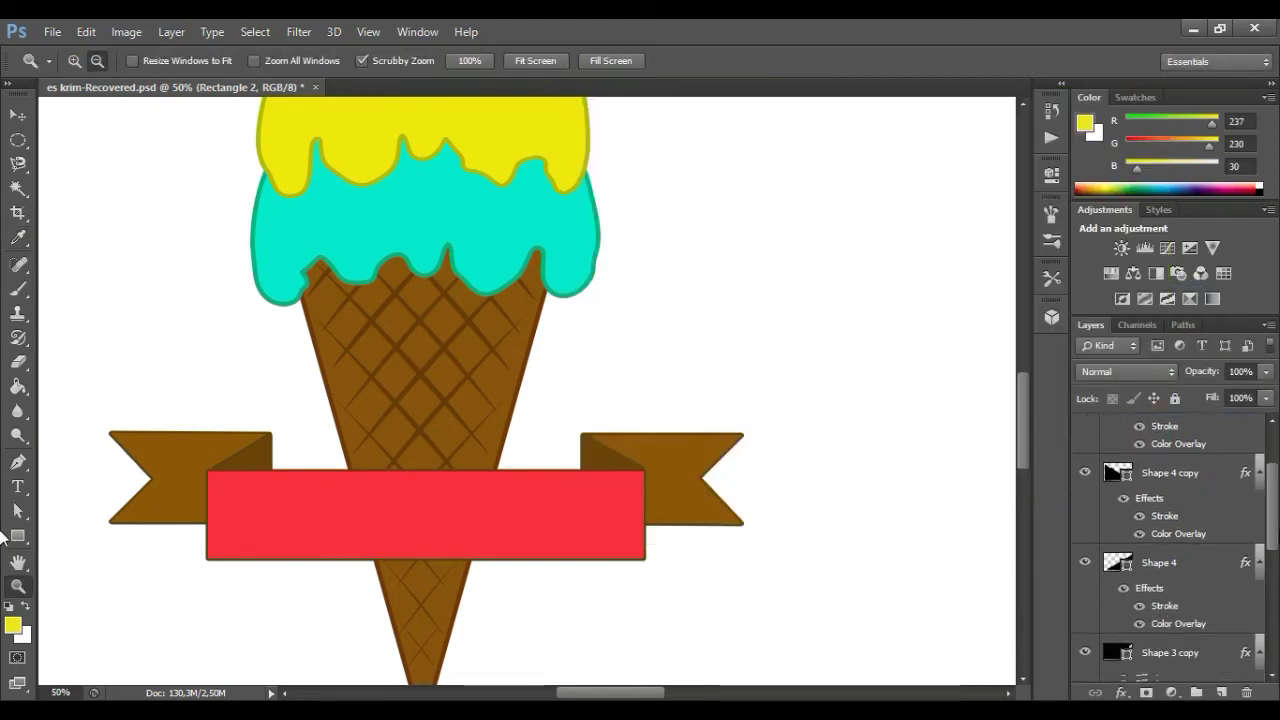
{"action": "scroll", "coordinate": [1180, 540], "scroll_direction": "down", "scroll_amount": 2}
{"action": "left_click", "coordinate": [1220, 577]}
{"action": "double_click", "coordinate": [1220, 577]}
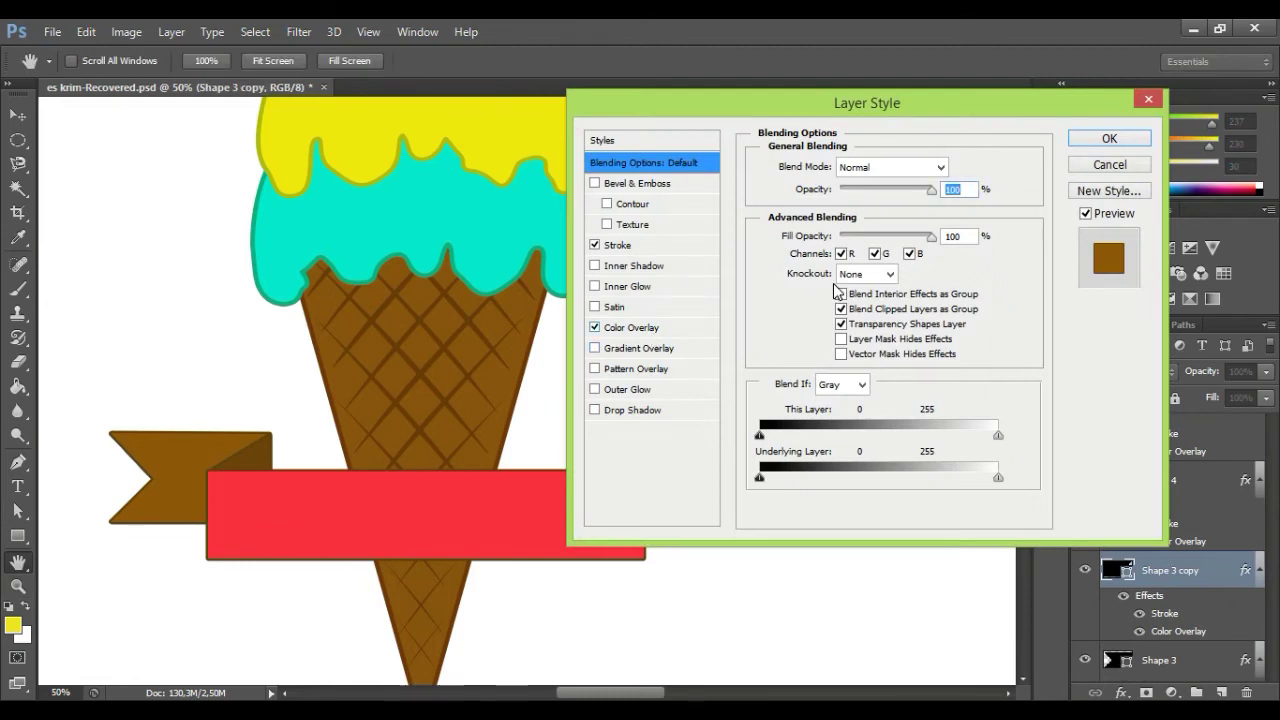
{"action": "left_click", "coordinate": [640, 326]}
{"action": "left_click", "coordinate": [953, 166]}
{"action": "right_click", "coordinate": [968, 492]}
{"action": "left_click", "coordinate": [1018, 321]}
{"action": "left_click", "coordinate": [1054, 226]}
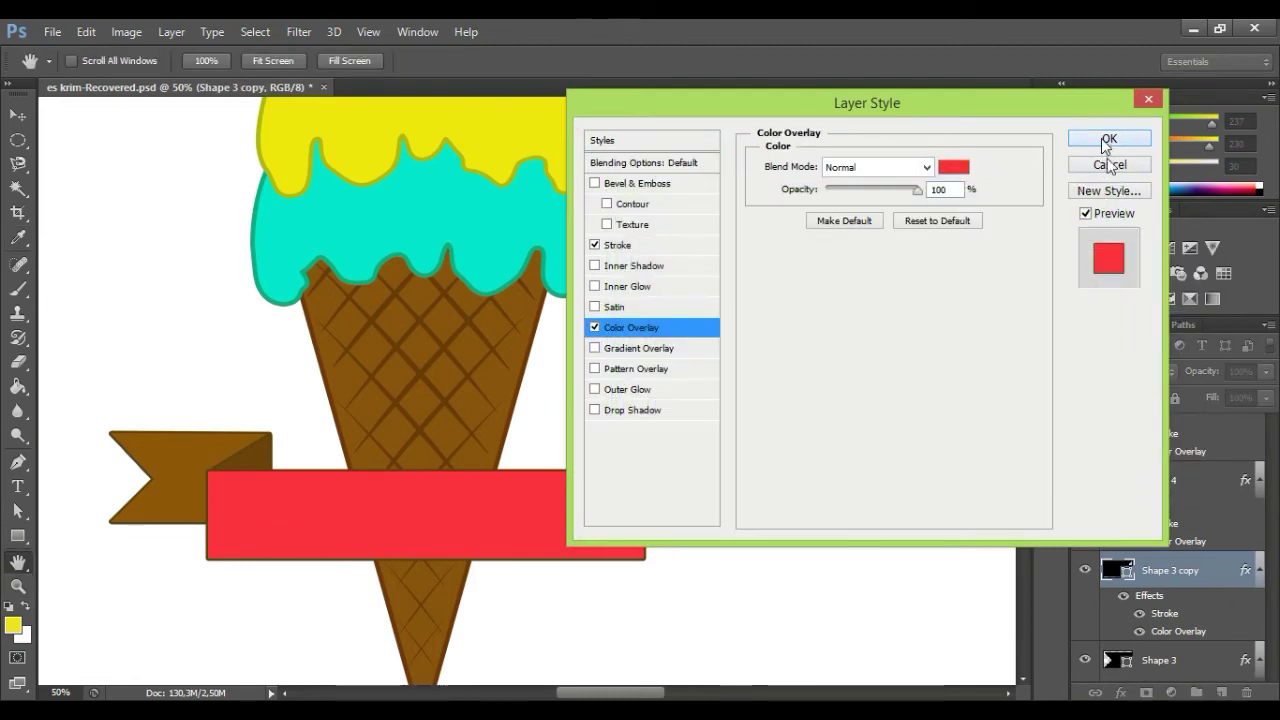
{"action": "left_click", "coordinate": [1108, 138]}
Step: Set Shape 3's Color Overlay to the pasted bright red so the left tail turns red
{"action": "scroll", "coordinate": [1213, 665], "scroll_direction": "down", "scroll_amount": 1}
{"action": "left_click", "coordinate": [1213, 665]}
{"action": "double_click", "coordinate": [1210, 618]}
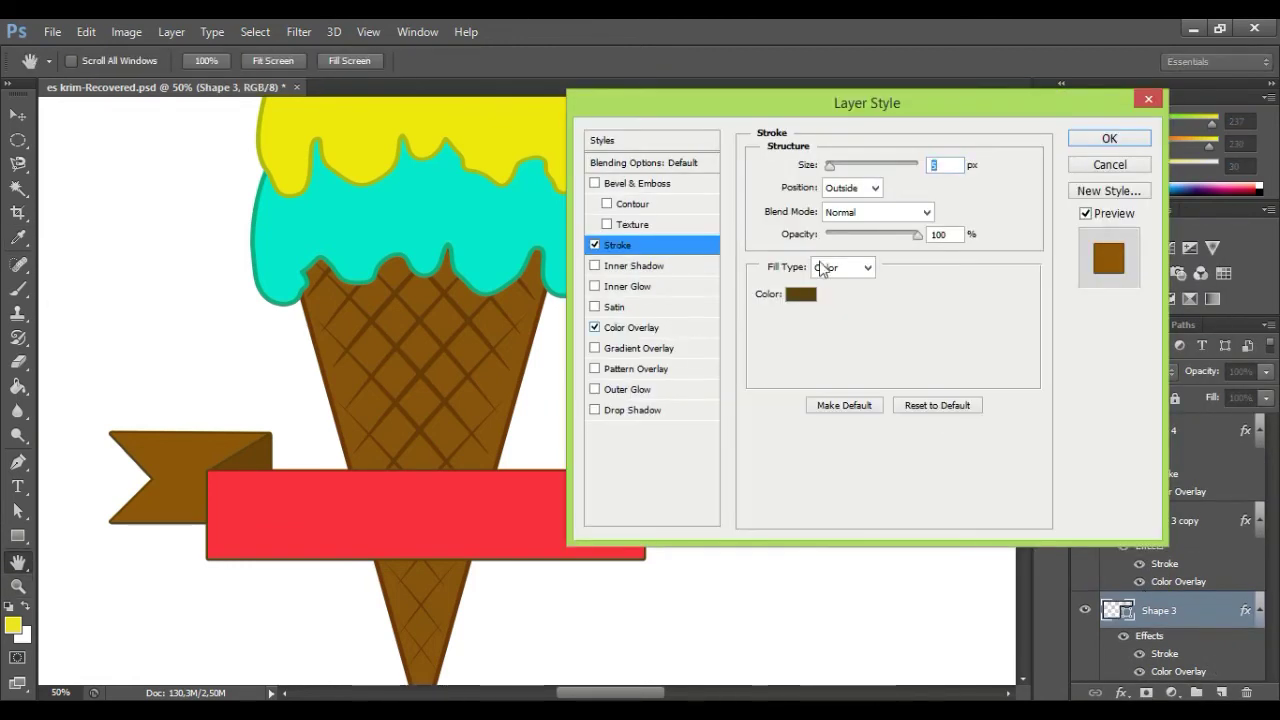
{"action": "left_click", "coordinate": [640, 326]}
{"action": "left_click", "coordinate": [953, 166]}
{"action": "right_click", "coordinate": [975, 492]}
{"action": "left_click", "coordinate": [1030, 320]}
{"action": "left_click", "coordinate": [1054, 226]}
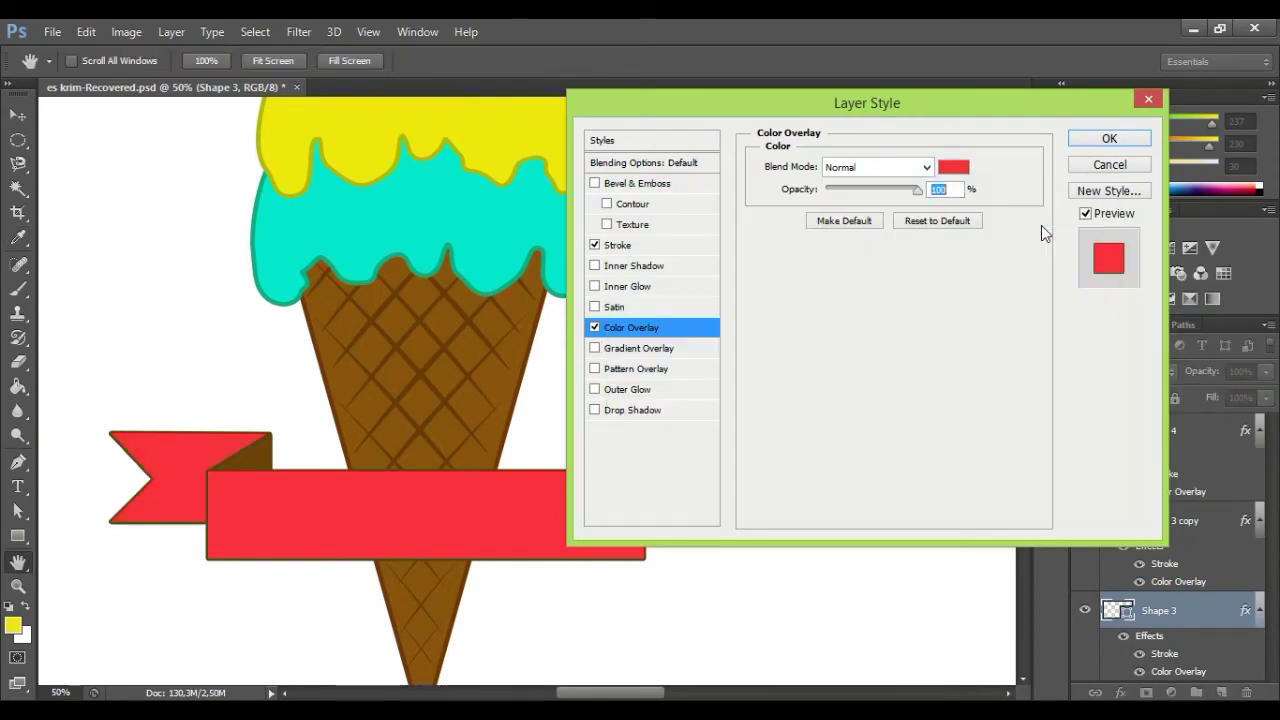
Step: Give Shape 3 a dark red #b01414 stroke and copy that hex code
{"action": "left_click", "coordinate": [617, 245]}
{"action": "left_click", "coordinate": [806, 297]}
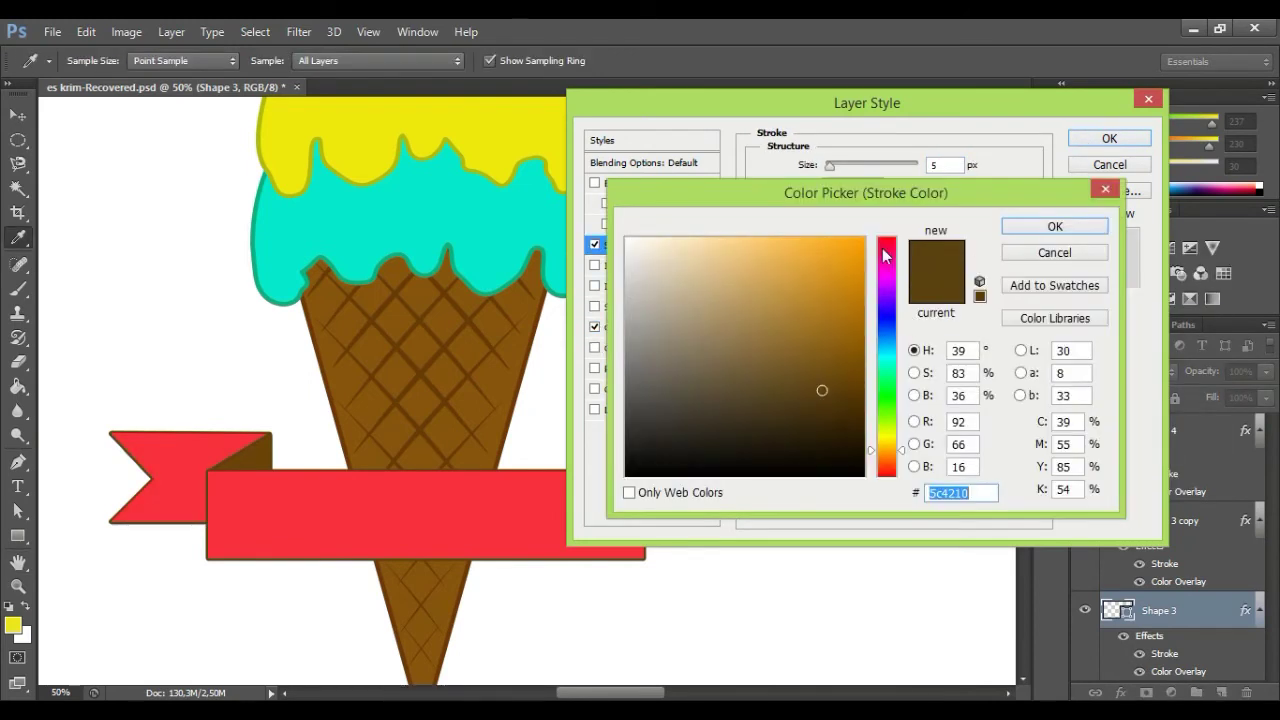
{"action": "type", "text": "b01414"}
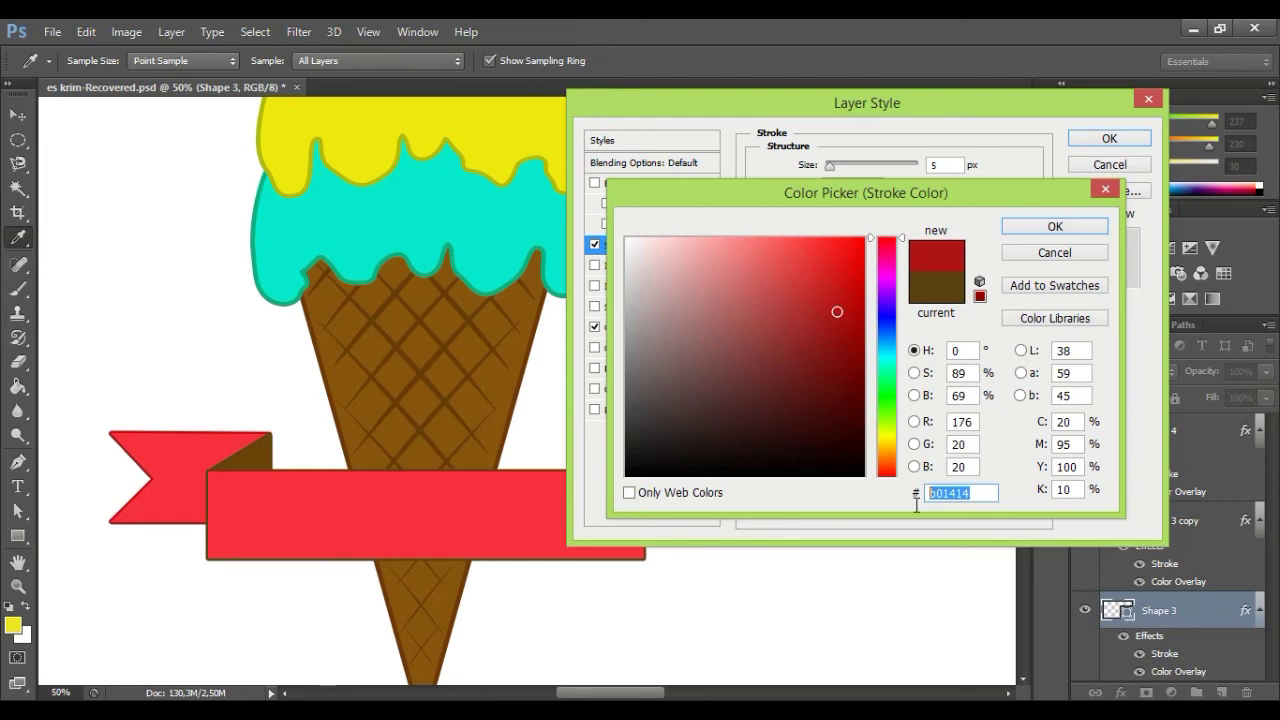
{"action": "right_click", "coordinate": [945, 492]}
{"action": "left_click", "coordinate": [988, 323]}
{"action": "left_click", "coordinate": [1054, 226]}
{"action": "left_click", "coordinate": [1109, 138]}
Step: Set Shape 3 copy's Color Overlay to dark red #b01414 for the right tail
{"action": "left_click", "coordinate": [1208, 525]}
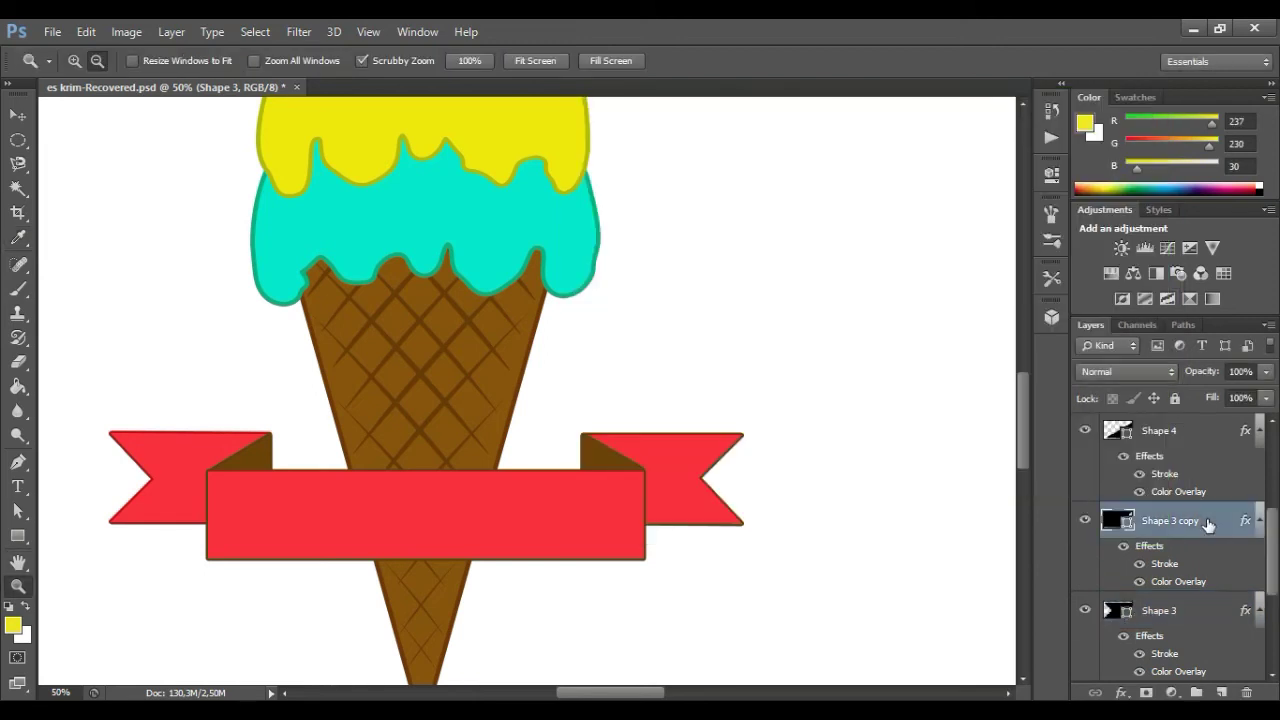
{"action": "double_click", "coordinate": [1208, 525]}
{"action": "left_click", "coordinate": [640, 326]}
{"action": "left_click", "coordinate": [953, 166]}
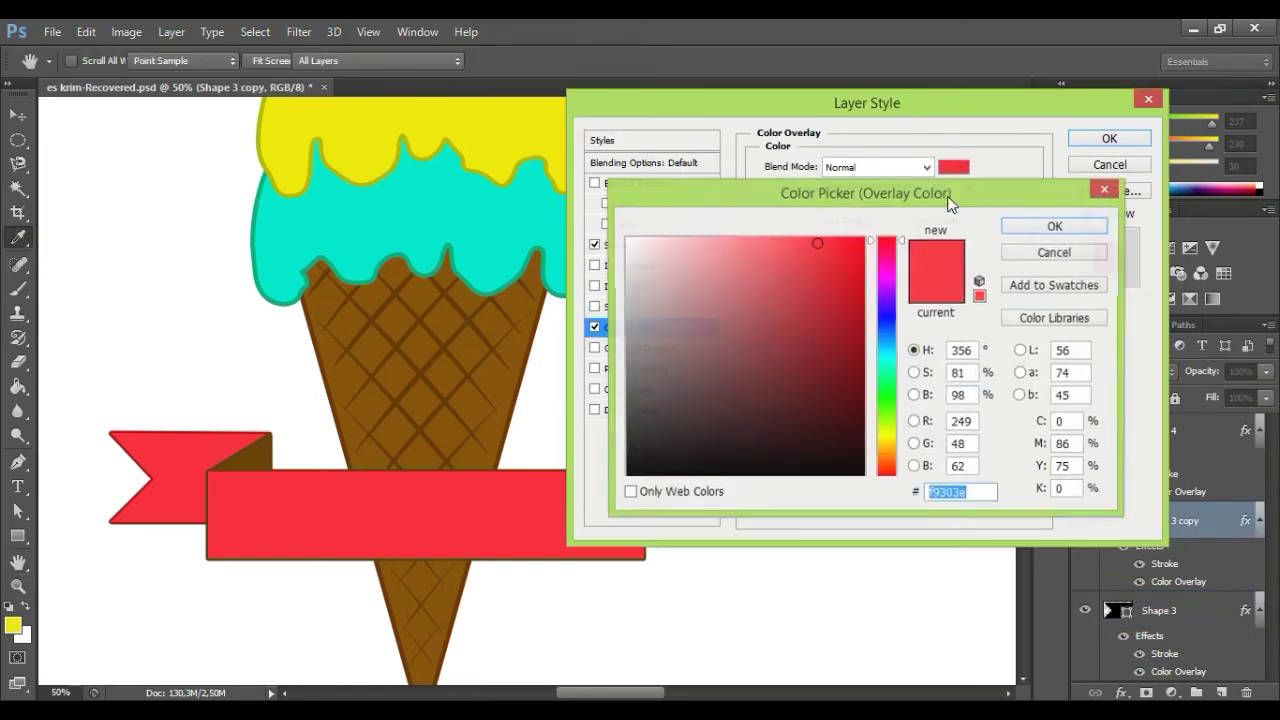
{"action": "right_click", "coordinate": [976, 494]}
{"action": "left_click", "coordinate": [1021, 316]}
{"action": "left_click", "coordinate": [1054, 226]}
{"action": "left_click", "coordinate": [1109, 138]}
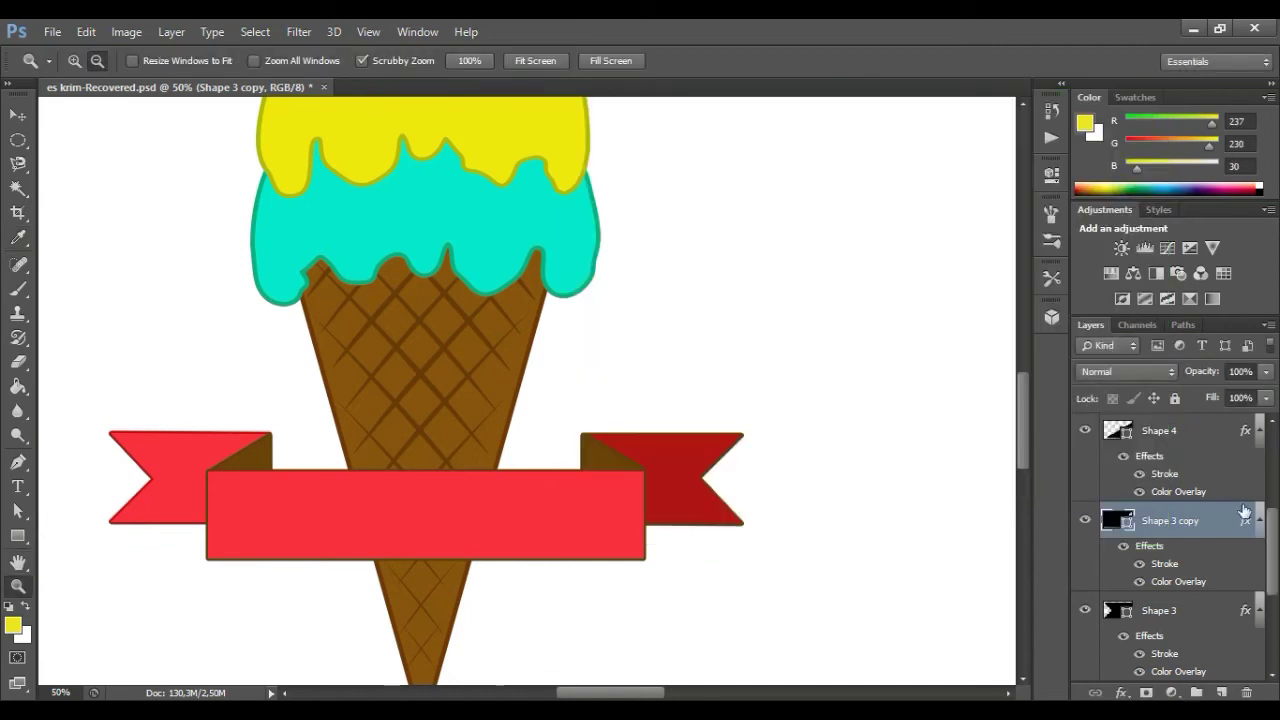
{"action": "scroll", "coordinate": [1180, 520], "scroll_direction": "up", "scroll_amount": 1}
{"action": "left_click", "coordinate": [1215, 557]}
Step: Open Shape 4's Layer Style and close it without changes
{"action": "double_click", "coordinate": [1215, 557]}
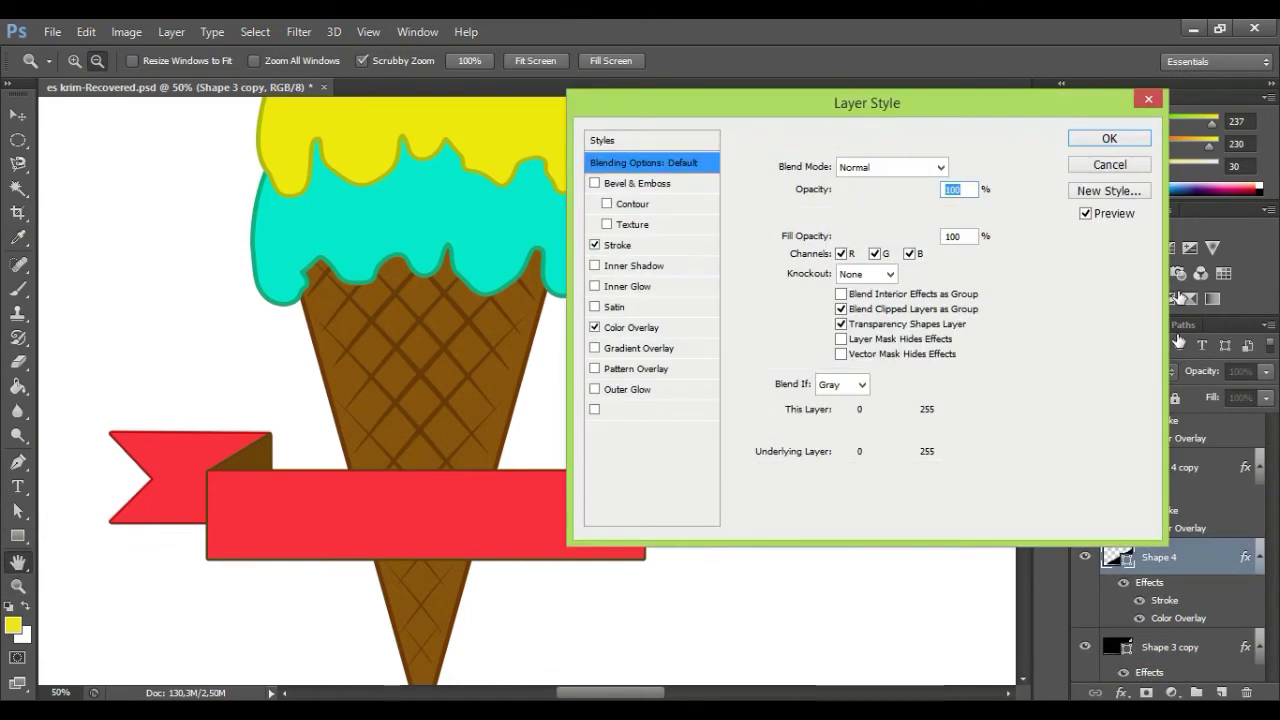
{"action": "left_click", "coordinate": [1149, 100]}
{"action": "key", "text": "z"}
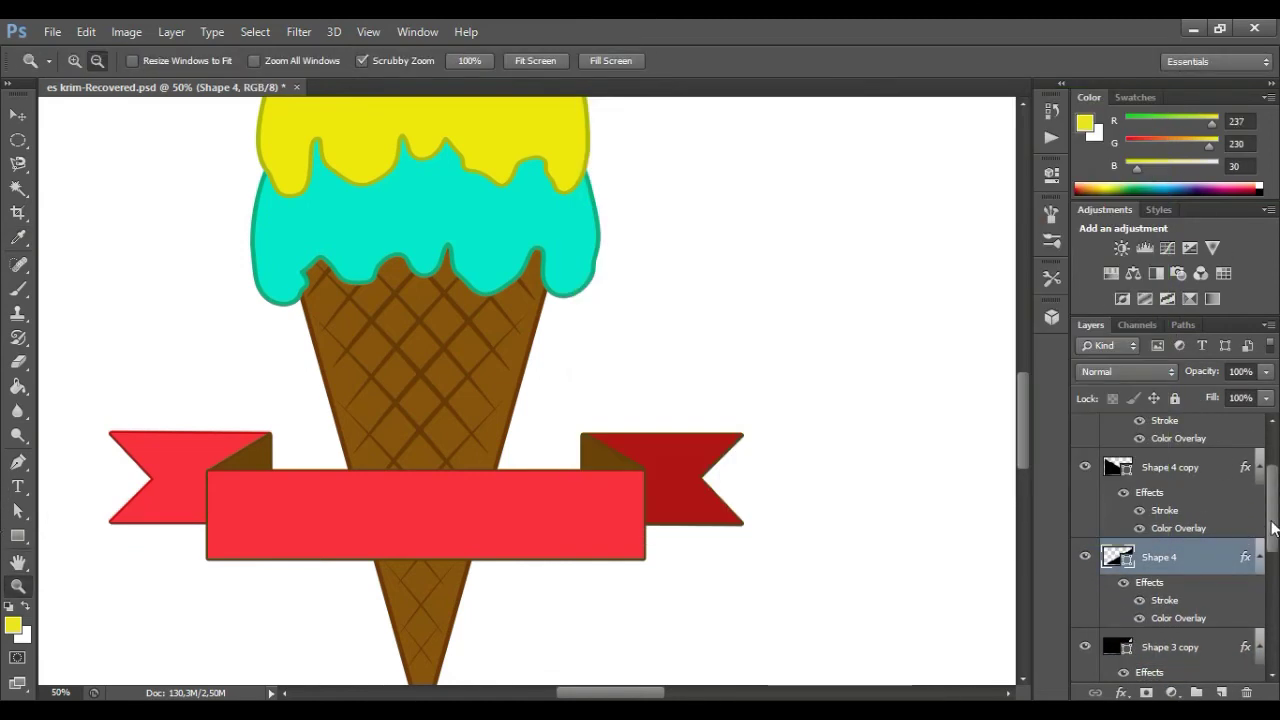
{"action": "scroll", "coordinate": [1180, 520], "scroll_direction": "down", "scroll_amount": 2}
Step: Give Shape 3 copy a dark red #b01414 stroke
{"action": "left_click", "coordinate": [1221, 490]}
{"action": "double_click", "coordinate": [1221, 490]}
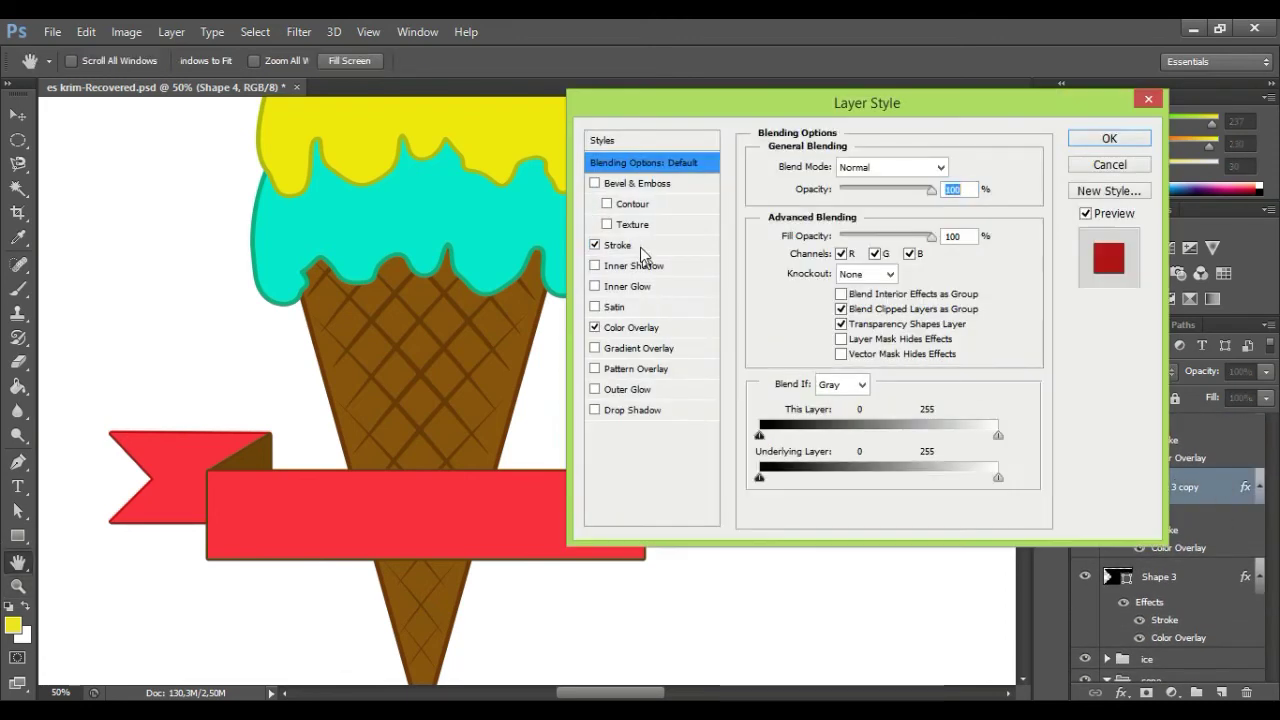
{"action": "left_click", "coordinate": [620, 244]}
{"action": "left_click", "coordinate": [848, 371]}
{"action": "right_click", "coordinate": [978, 492]}
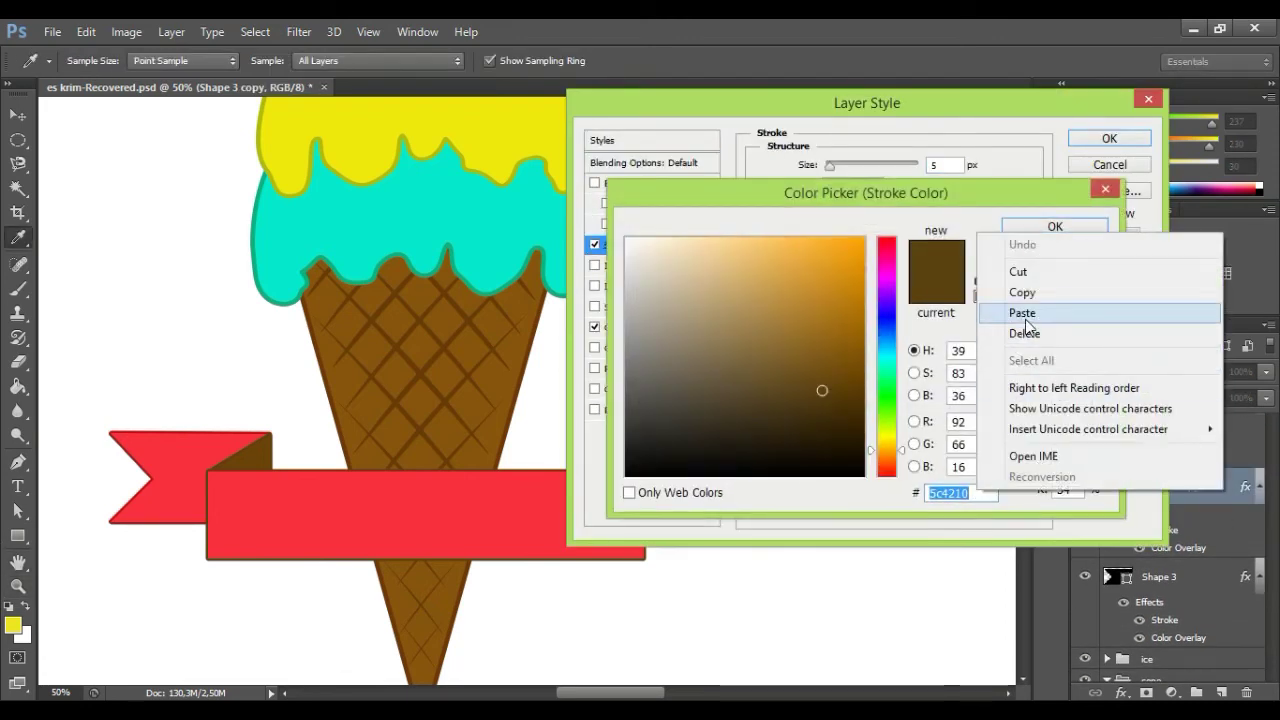
{"action": "left_click", "coordinate": [1023, 311]}
{"action": "left_click", "coordinate": [1055, 226]}
{"action": "left_click", "coordinate": [1109, 138]}
Step: Copy the bright red hex from Shape 3's Color Overlay
{"action": "left_click", "coordinate": [1203, 583]}
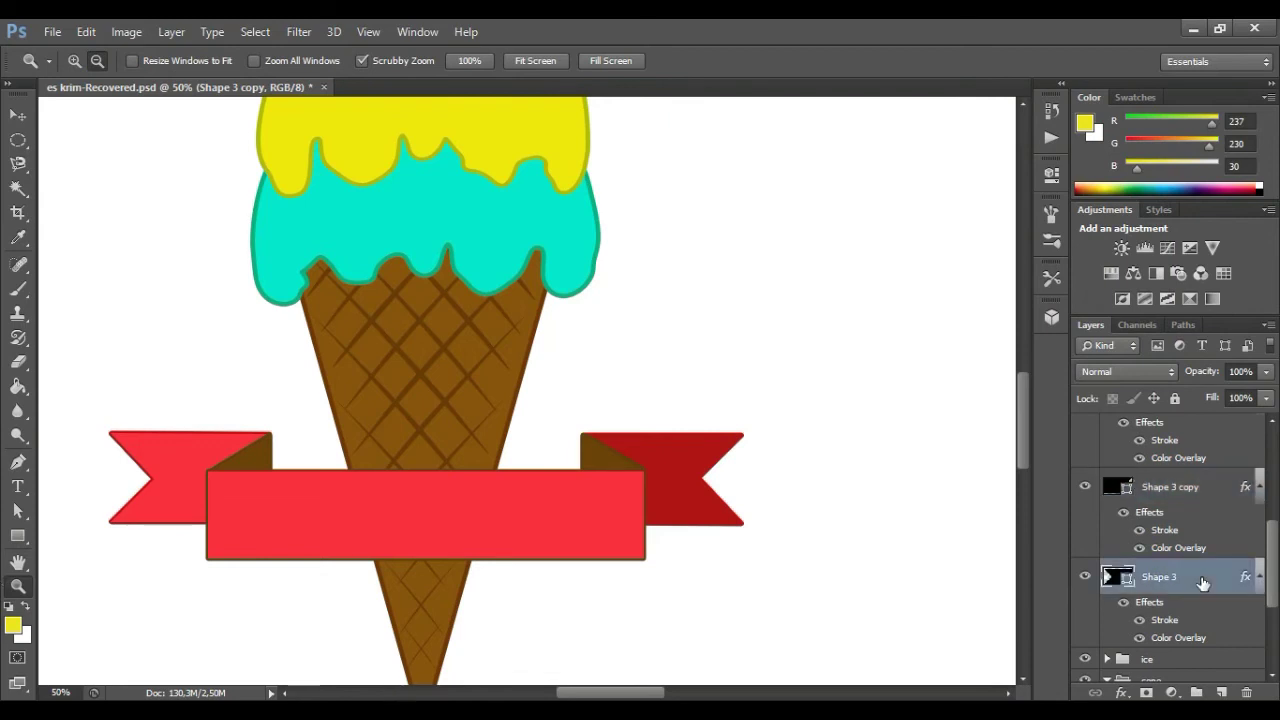
{"action": "double_click", "coordinate": [1207, 597]}
{"action": "left_click", "coordinate": [640, 326]}
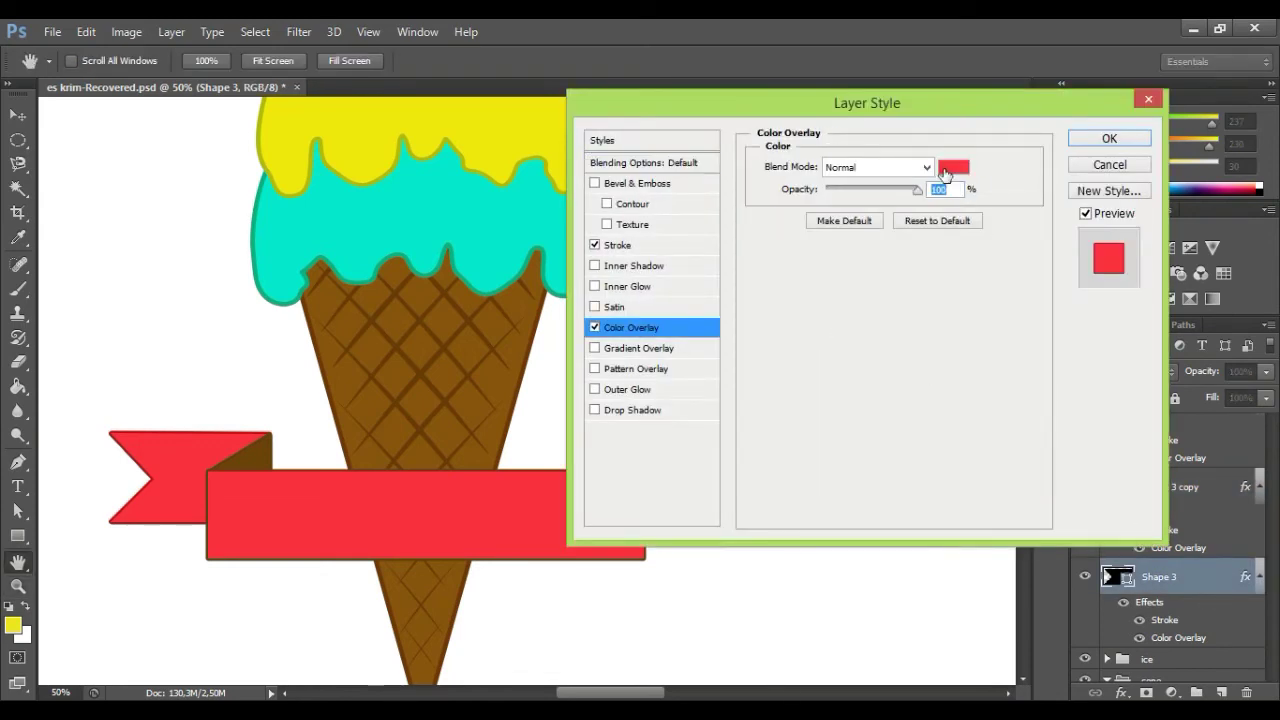
{"action": "left_click", "coordinate": [953, 166]}
{"action": "right_click", "coordinate": [967, 503]}
{"action": "left_click", "coordinate": [1025, 314]}
{"action": "left_click", "coordinate": [1055, 226]}
{"action": "left_click", "coordinate": [1109, 138]}
Step: Change Shape 3 copy's Color Overlay to the bright red hex
{"action": "left_click", "coordinate": [1218, 490]}
{"action": "double_click", "coordinate": [1218, 492]}
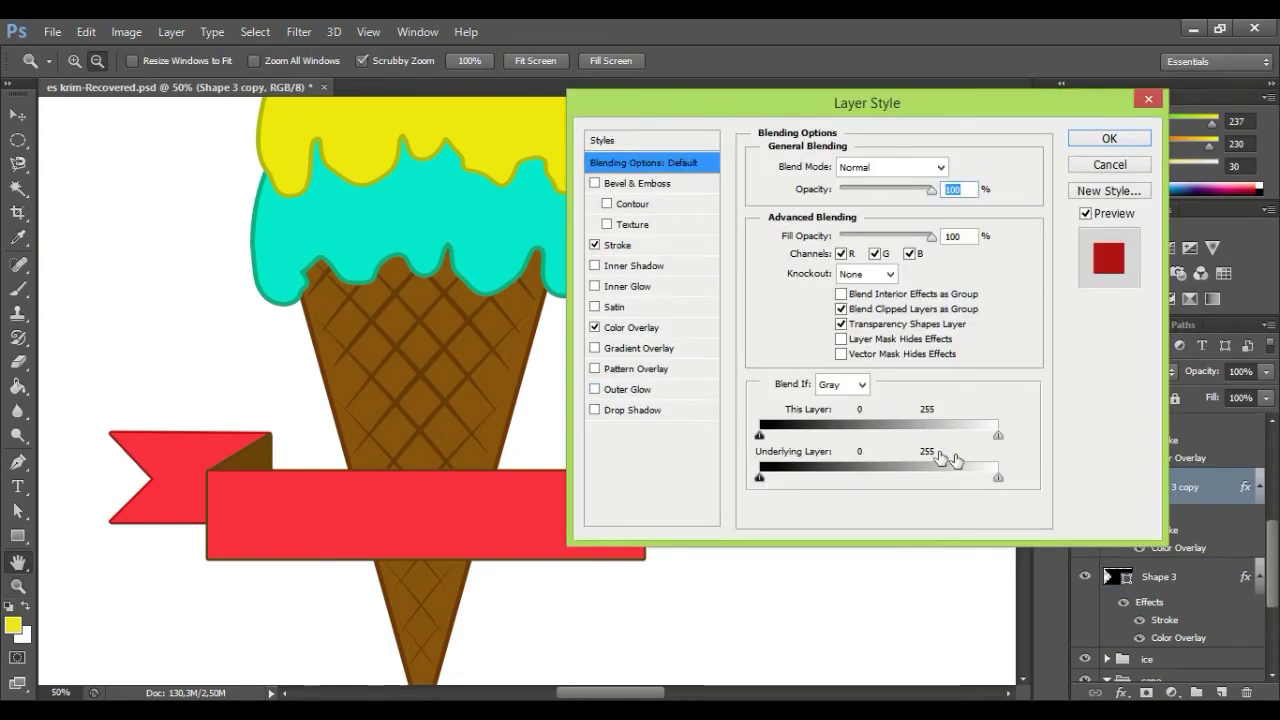
{"action": "left_click", "coordinate": [640, 327]}
{"action": "left_click", "coordinate": [953, 166]}
{"action": "right_click", "coordinate": [965, 493]}
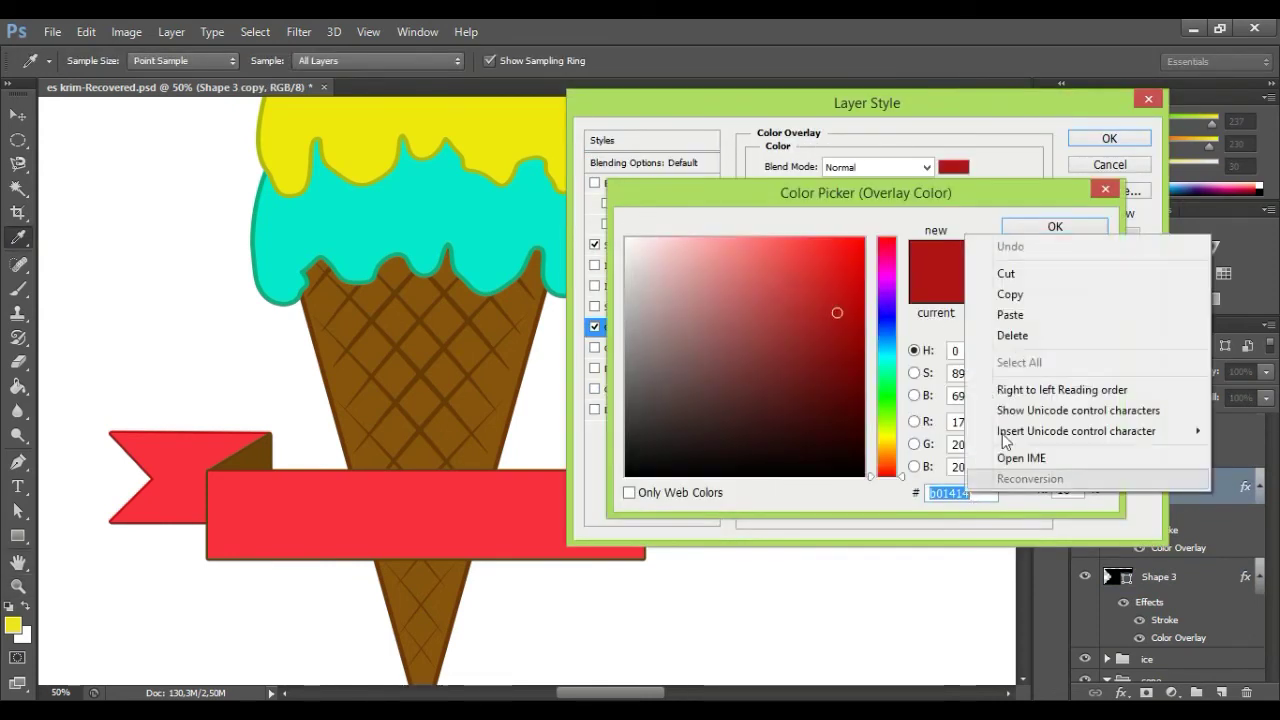
{"action": "left_click", "coordinate": [1025, 314]}
{"action": "left_click", "coordinate": [1060, 230]}
{"action": "left_click", "coordinate": [1109, 138]}
Step: Reapply the dark red outline colour to Shape 3 copy's stroke
{"action": "key", "text": "z"}
{"action": "double_click", "coordinate": [1221, 492]}
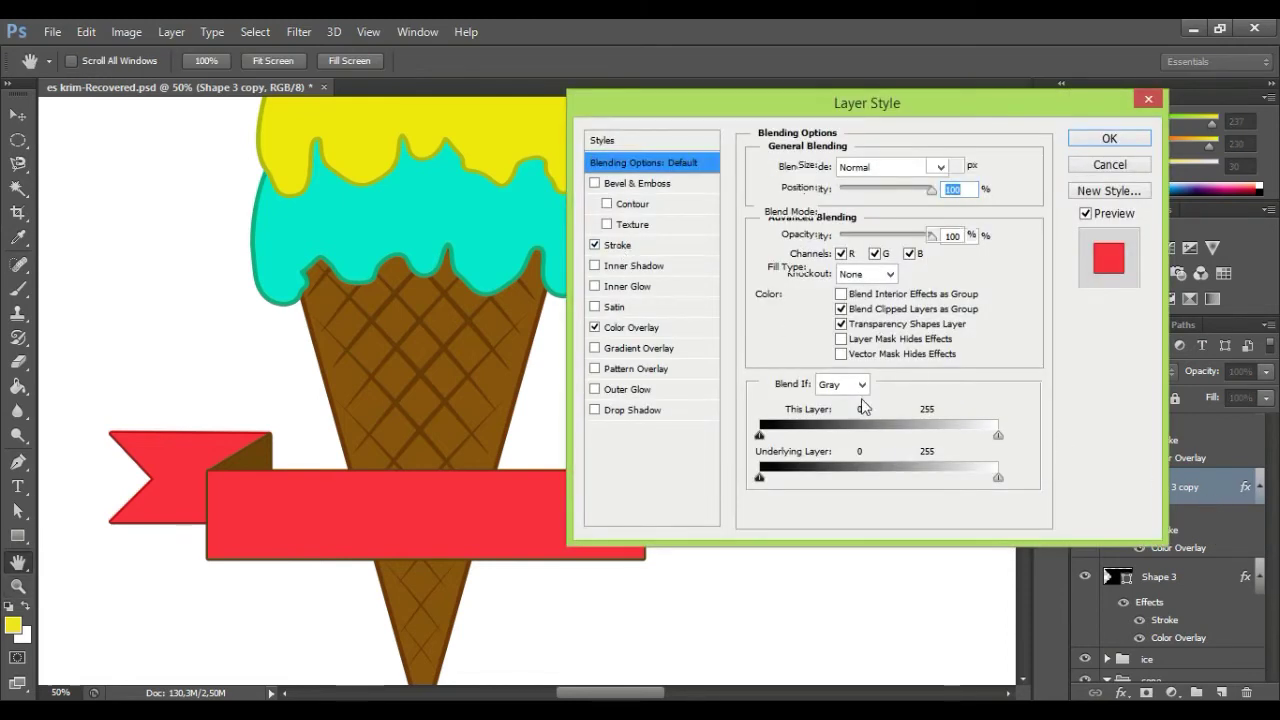
{"action": "left_click", "coordinate": [800, 372]}
{"action": "right_click", "coordinate": [960, 493]}
{"action": "left_click", "coordinate": [990, 291]}
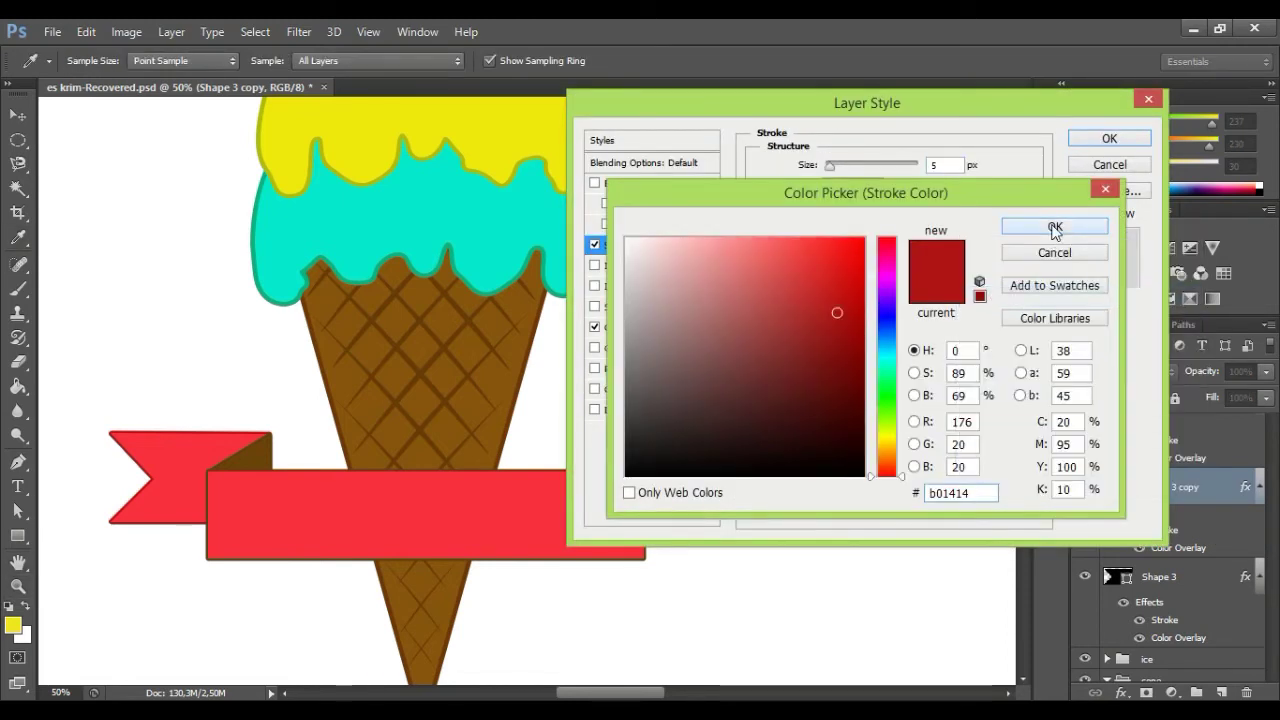
{"action": "left_click", "coordinate": [1055, 230]}
{"action": "left_click", "coordinate": [1109, 138]}
{"action": "key", "text": "z"}
Step: Set Shape 4's stroke colour to b01414
{"action": "left_click", "coordinate": [1202, 547]}
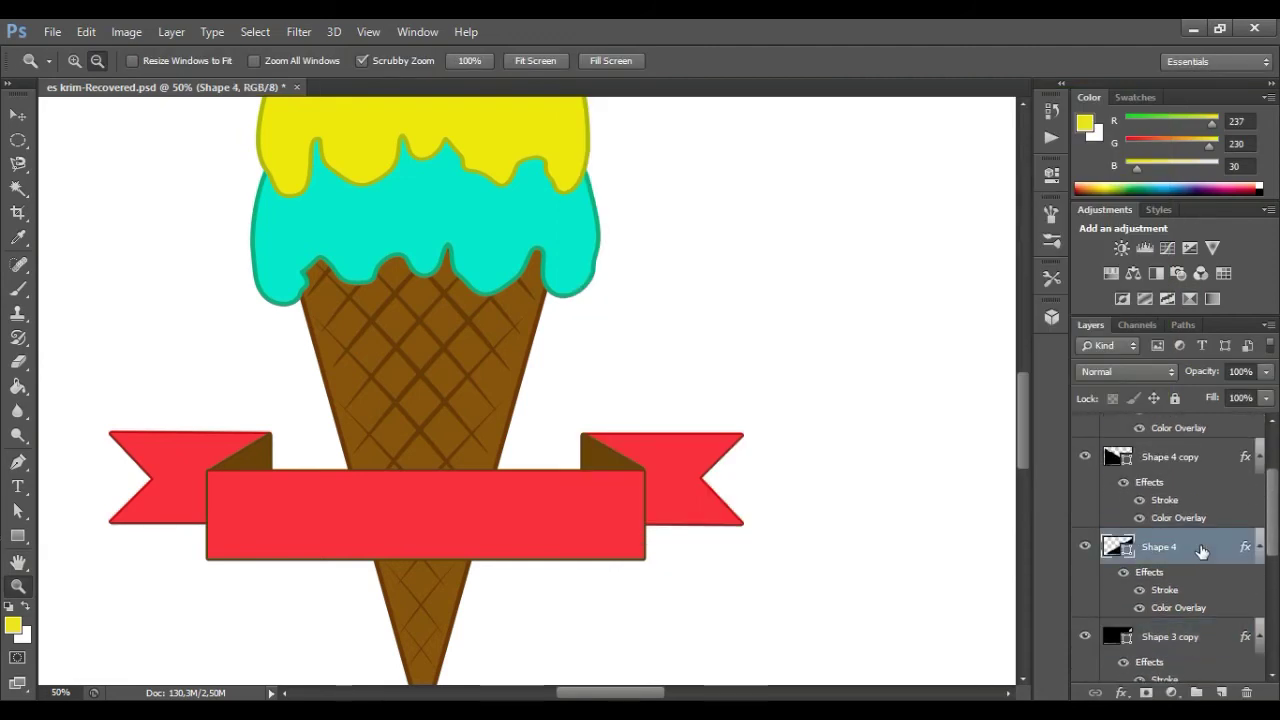
{"action": "double_click", "coordinate": [1209, 540]}
{"action": "left_click", "coordinate": [615, 245]}
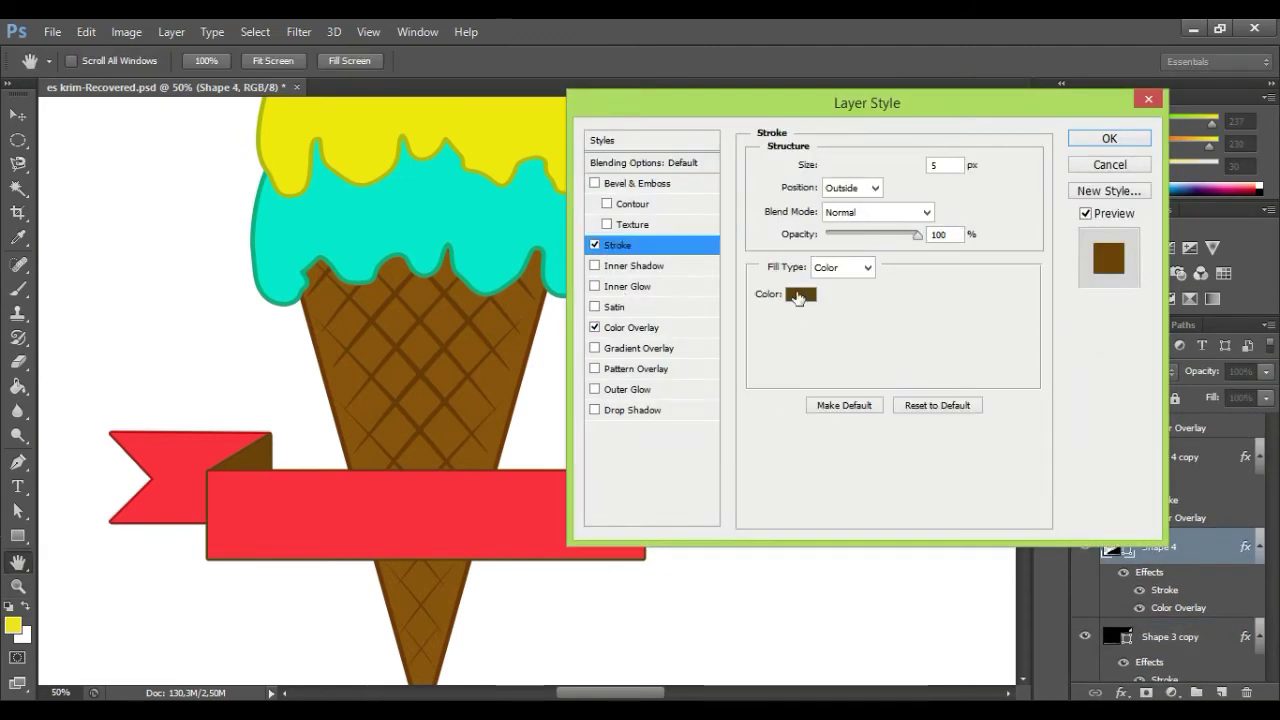
{"action": "left_click", "coordinate": [766, 297]}
{"action": "type", "text": "b01414"}
{"action": "left_click", "coordinate": [1054, 226]}
{"action": "left_click", "coordinate": [1109, 138]}
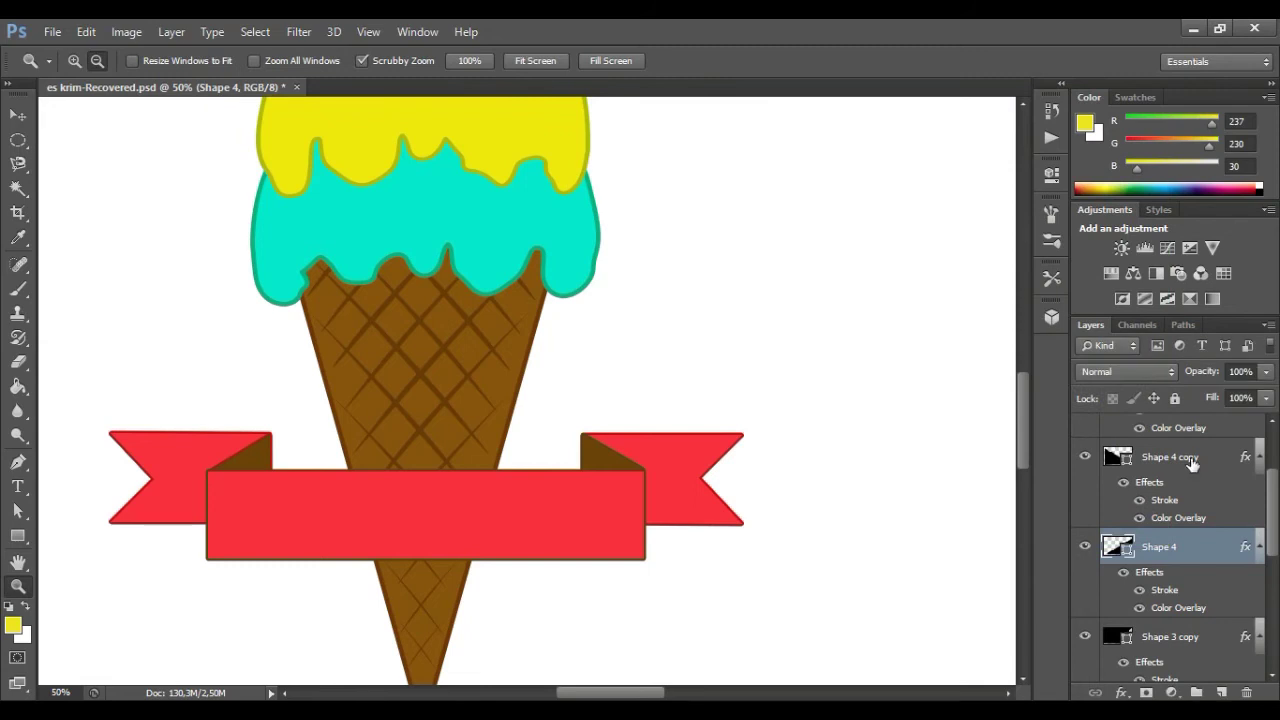
Step: Give Shape 4 copy a dark red #b01414 stroke
{"action": "double_click", "coordinate": [1173, 457]}
{"action": "double_click", "coordinate": [1200, 488]}
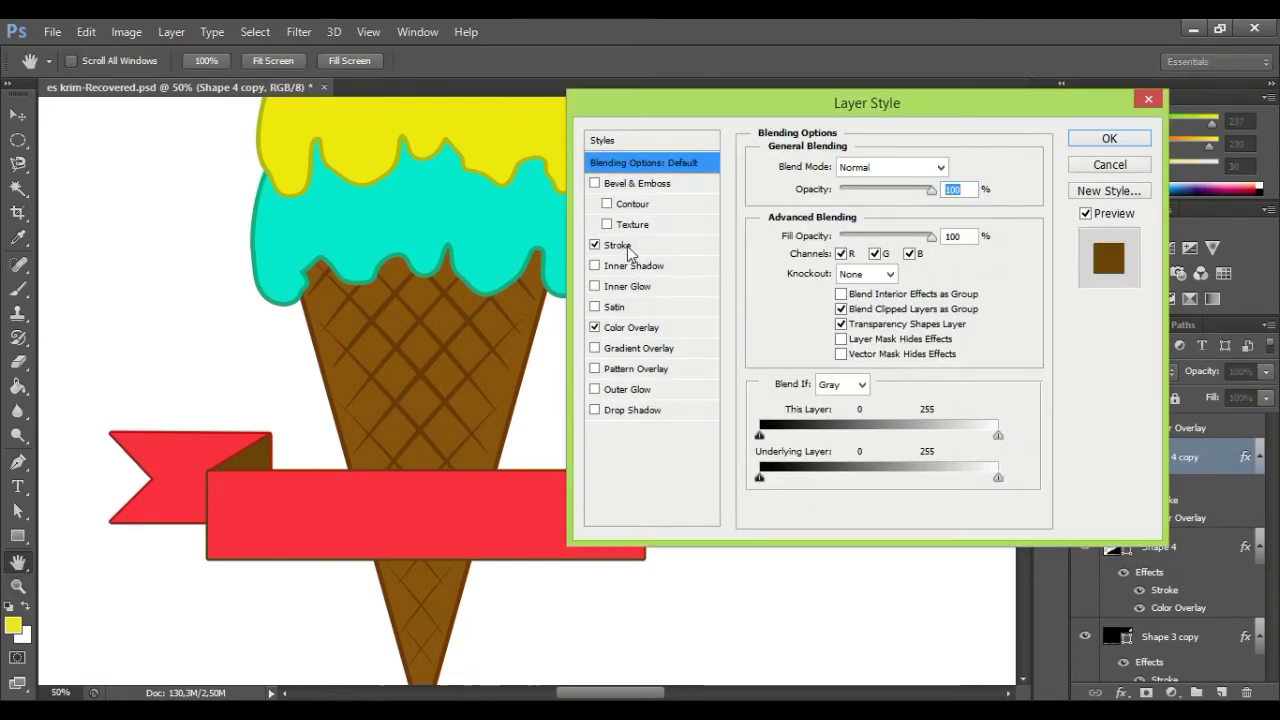
{"action": "left_click", "coordinate": [617, 245]}
{"action": "left_click", "coordinate": [790, 302]}
{"action": "right_click", "coordinate": [972, 497]}
{"action": "left_click", "coordinate": [1010, 316]}
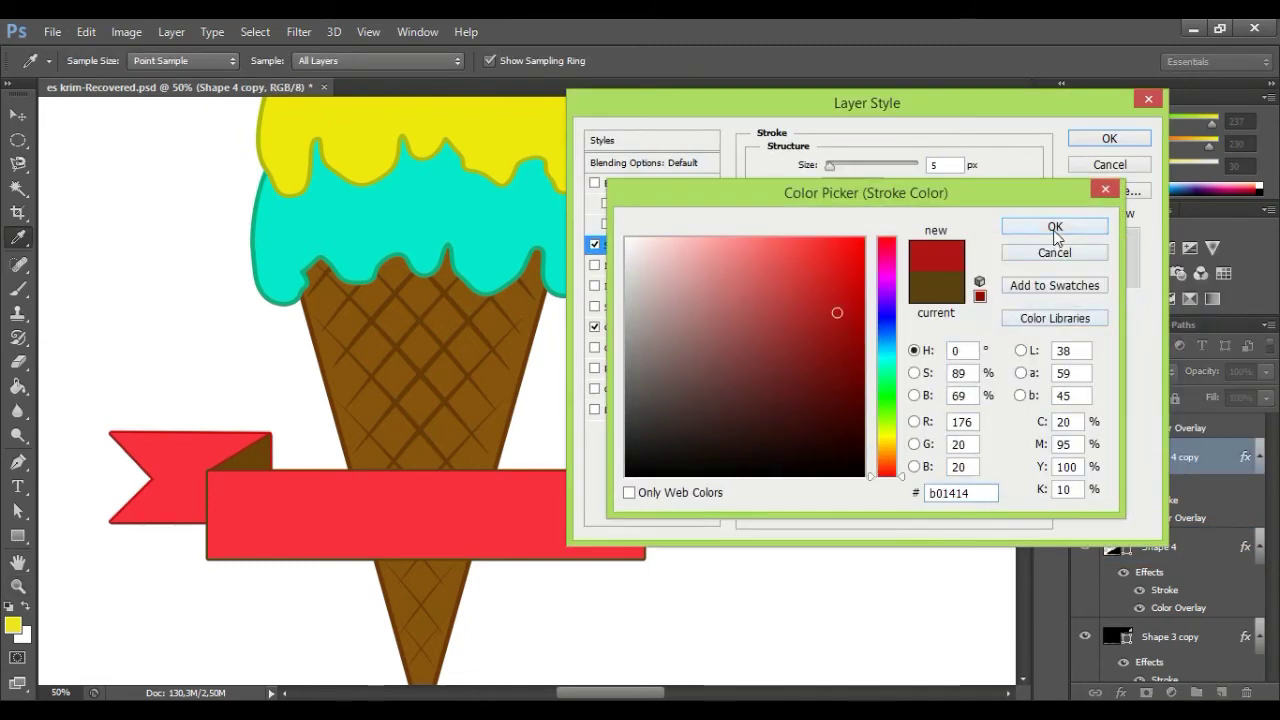
{"action": "left_click", "coordinate": [1054, 226]}
Step: Set Shape 4 copy's Color Overlay to b01414 so the right fold is dark red
{"action": "left_click", "coordinate": [639, 327]}
{"action": "left_click", "coordinate": [953, 166]}
{"action": "right_click", "coordinate": [960, 493]}
{"action": "left_click", "coordinate": [1030, 318]}
{"action": "left_click", "coordinate": [1060, 230]}
{"action": "left_click", "coordinate": [1109, 138]}
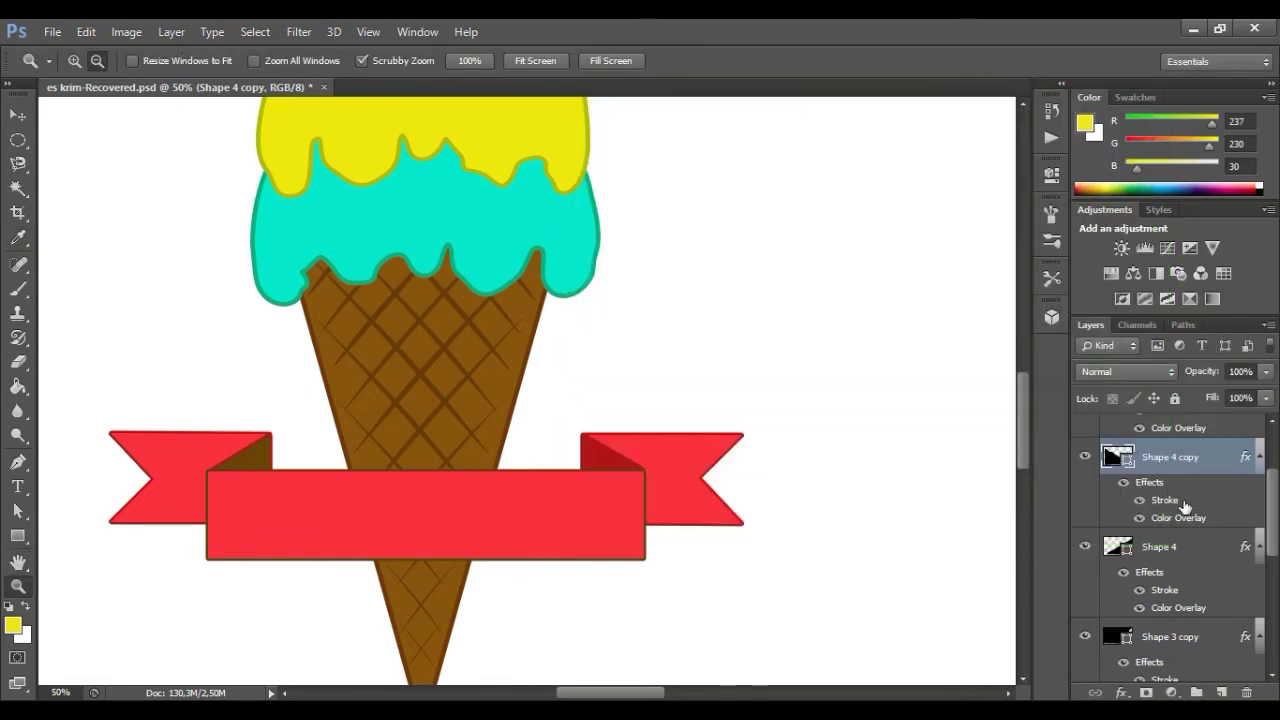
Step: Set Shape 4's Color Overlay to dark red b01414 for the left fold
{"action": "left_click", "coordinate": [1205, 556]}
{"action": "key", "text": "h"}
{"action": "double_click", "coordinate": [1178, 607]}
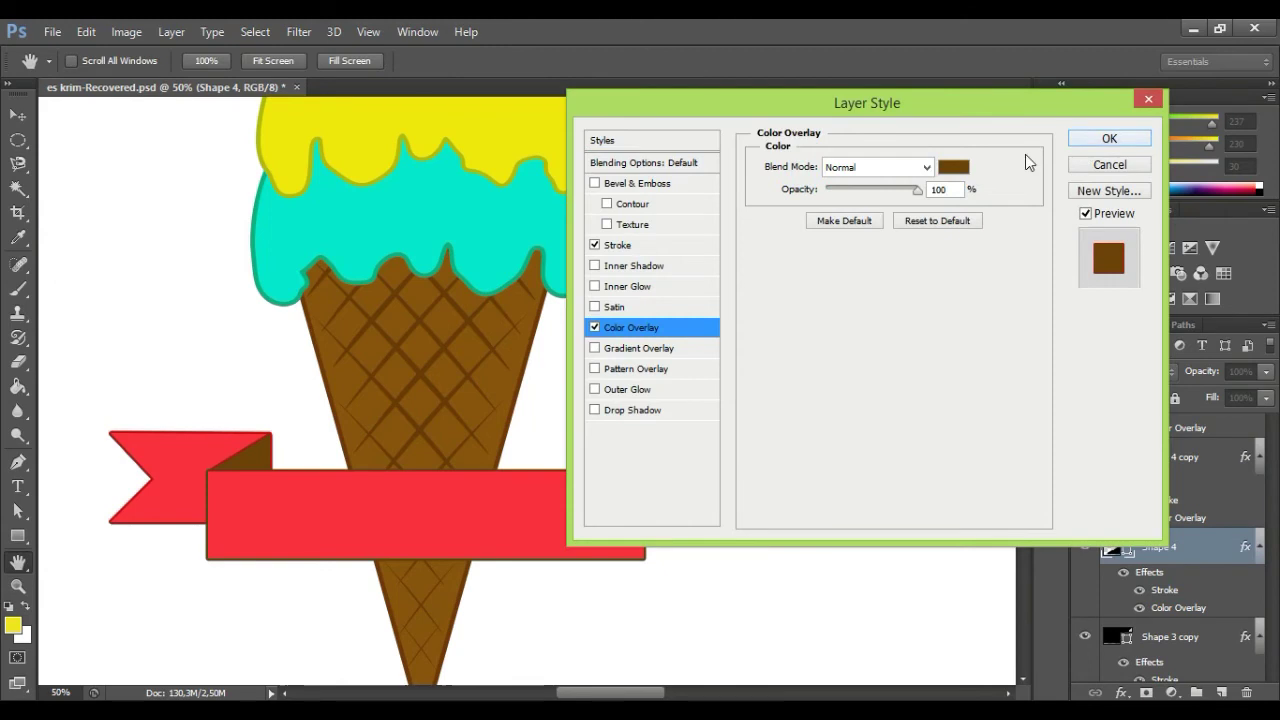
{"action": "left_click", "coordinate": [953, 166]}
{"action": "right_click", "coordinate": [957, 491]}
{"action": "left_click", "coordinate": [1110, 331]}
{"action": "left_click", "coordinate": [1051, 223]}
{"action": "left_click", "coordinate": [1109, 138]}
{"action": "key", "text": "z"}
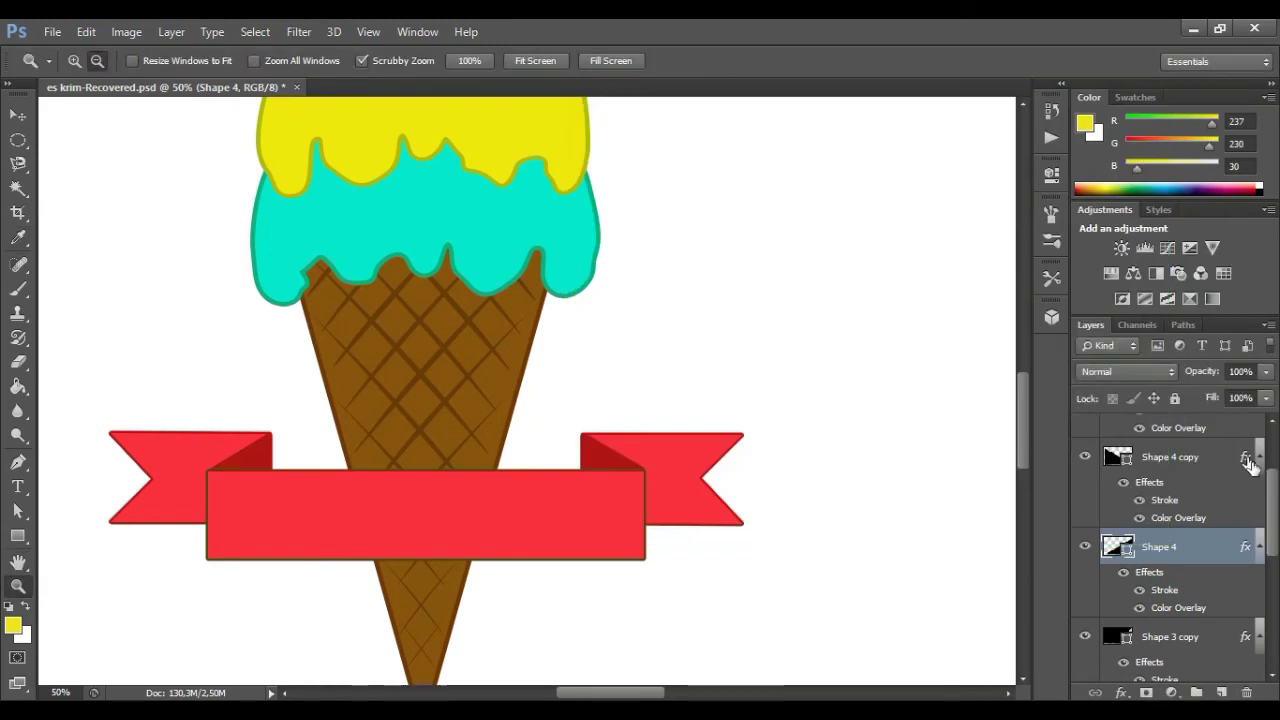
{"action": "scroll", "coordinate": [1245, 470], "scroll_direction": "up", "scroll_amount": 3}
Step: Give the Rectangle 2 banner a dark red stroke with the pasted hex
{"action": "scroll", "coordinate": [1220, 485], "scroll_direction": "up", "scroll_amount": 1}
{"action": "left_click", "coordinate": [1210, 482]}
{"action": "key", "text": "h"}
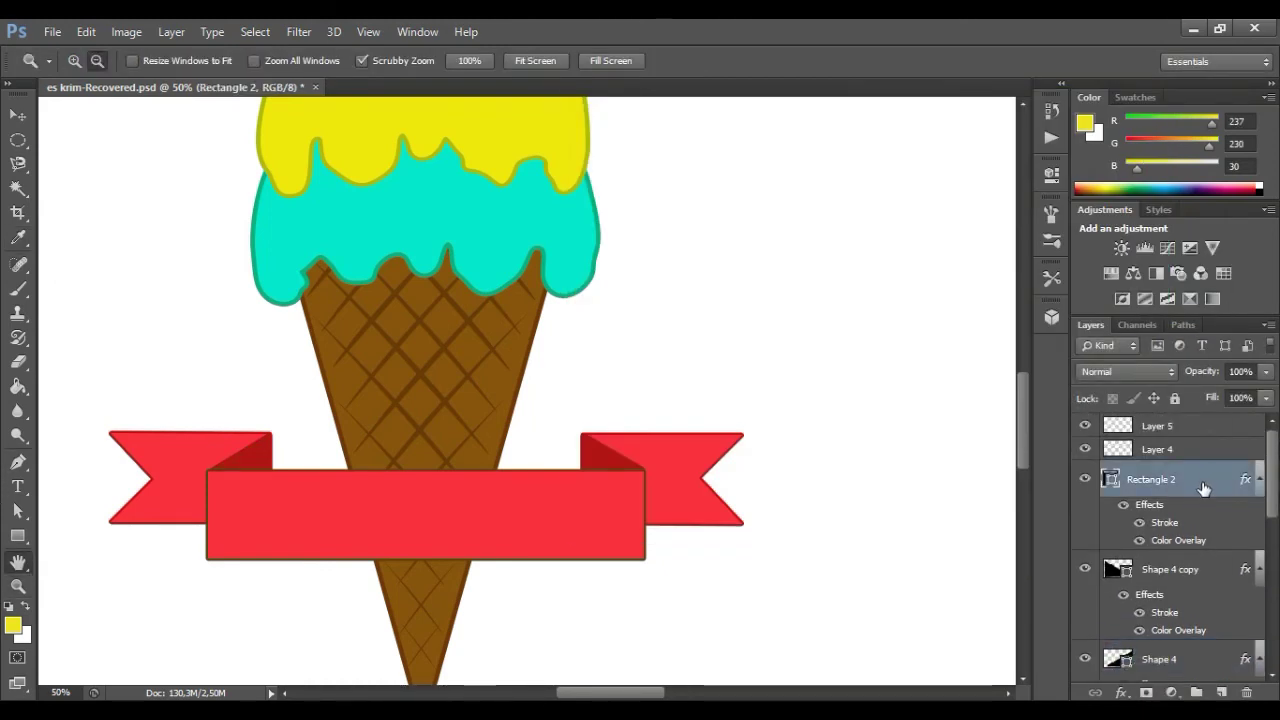
{"action": "double_click", "coordinate": [1205, 487]}
{"action": "left_click", "coordinate": [655, 326]}
{"action": "left_click", "coordinate": [650, 245]}
{"action": "left_click", "coordinate": [826, 294]}
{"action": "left_click", "coordinate": [960, 493]}
{"action": "key", "text": "ctrl+v"}
{"action": "left_click", "coordinate": [1055, 226]}
{"action": "left_click", "coordinate": [1109, 138]}
Step: Zoom out and select all the ribbon tail and banner layers together
{"action": "key", "text": "z"}
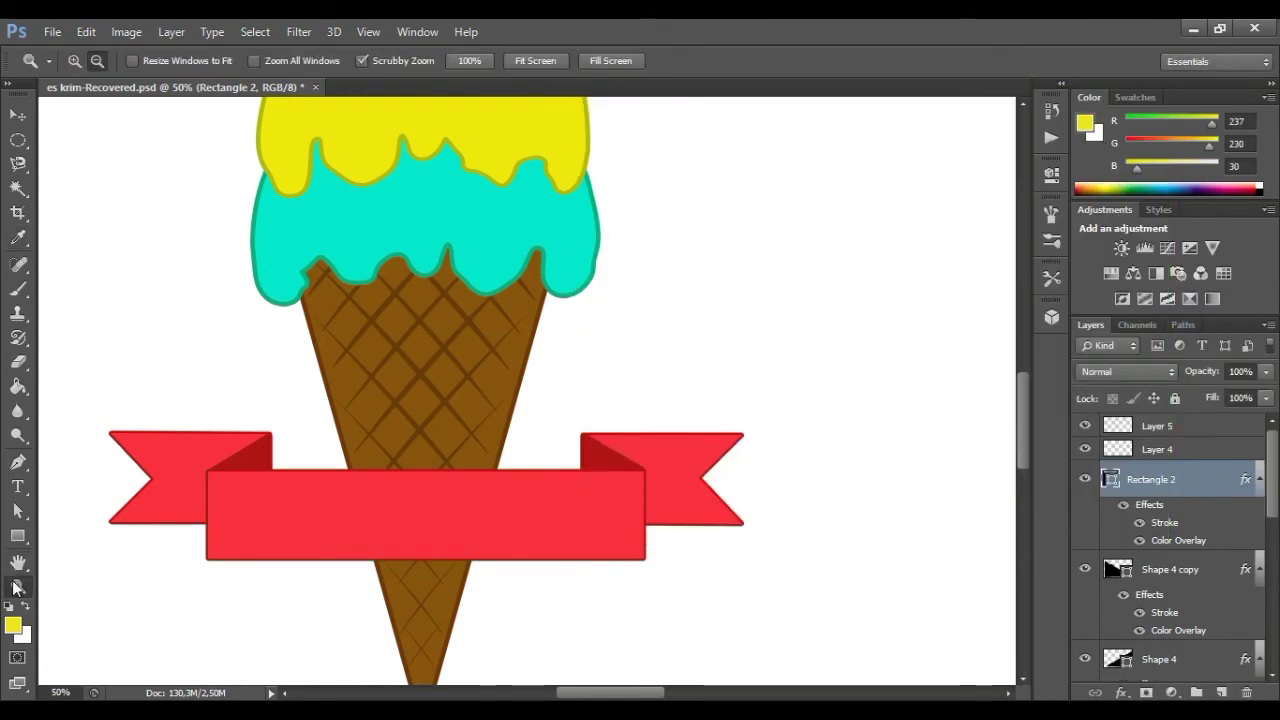
{"action": "left_click", "coordinate": [358, 355], "text": "alt"}
{"action": "scroll", "coordinate": [428, 451], "scroll_direction": "left", "scroll_amount": 2}
{"action": "key", "text": "v"}
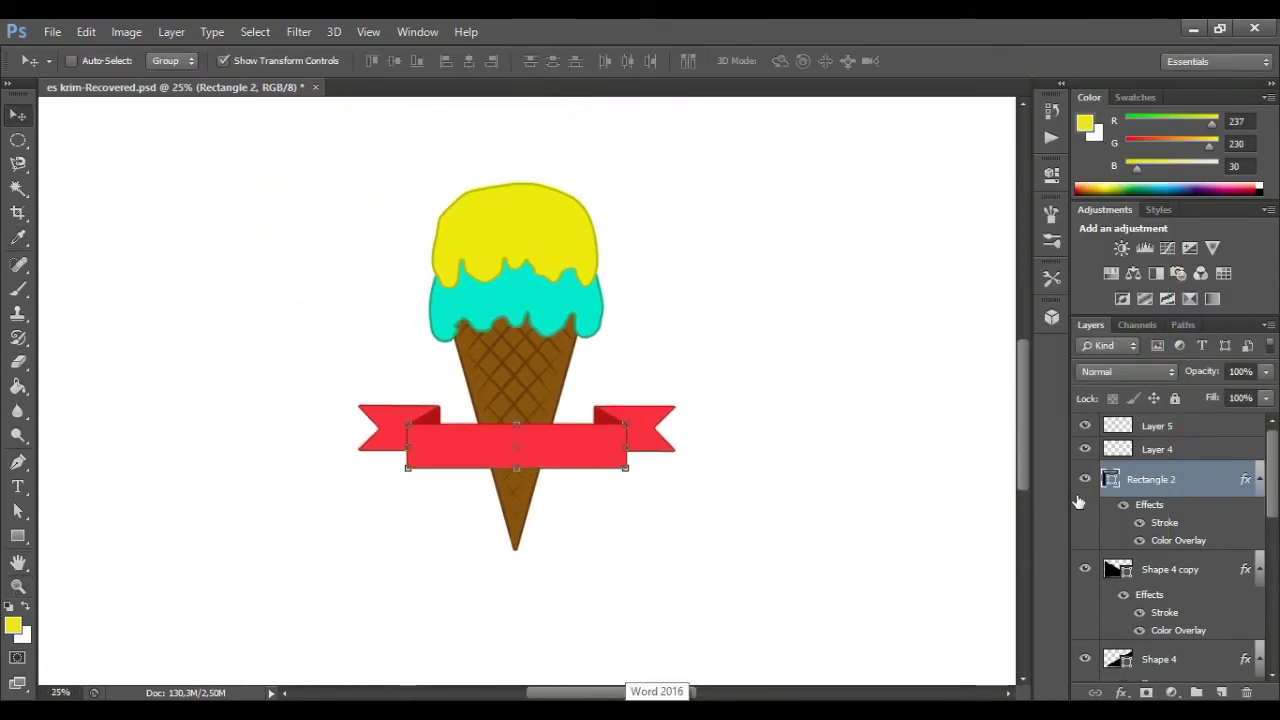
{"action": "left_click", "coordinate": [1213, 578], "text": "ctrl"}
{"action": "scroll", "coordinate": [1213, 578], "scroll_direction": "down", "scroll_amount": 3}
{"action": "left_click", "coordinate": [1215, 490], "text": "ctrl"}
{"action": "left_click", "coordinate": [1215, 580], "text": "ctrl"}
{"action": "scroll", "coordinate": [1212, 550], "scroll_direction": "down", "scroll_amount": 2}
{"action": "scroll", "coordinate": [1210, 530], "scroll_direction": "down", "scroll_amount": 3}
{"action": "scroll", "coordinate": [1207, 519], "scroll_direction": "up", "scroll_amount": 3}
Step: Group the selected ribbon layers into a group named 'label'
{"action": "right_click", "coordinate": [1207, 519]}
{"action": "left_click", "coordinate": [866, 212]}
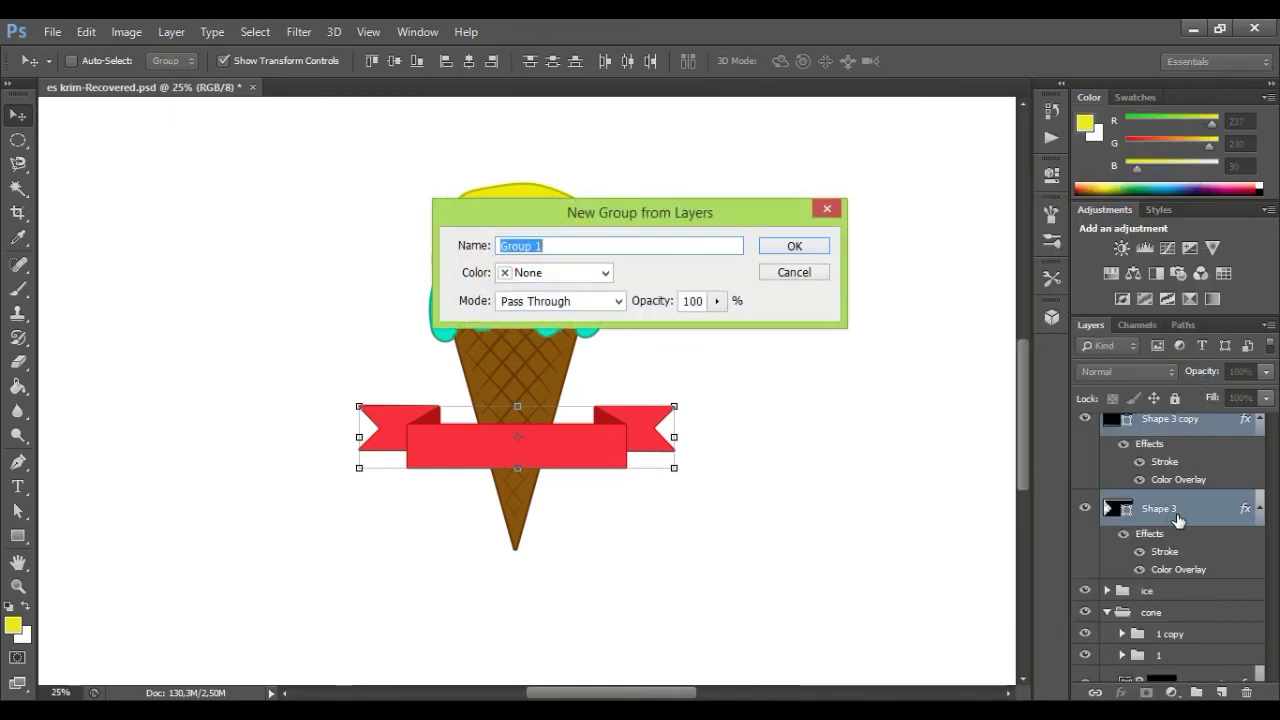
{"action": "type", "text": "label"}
{"action": "key", "text": "Return"}
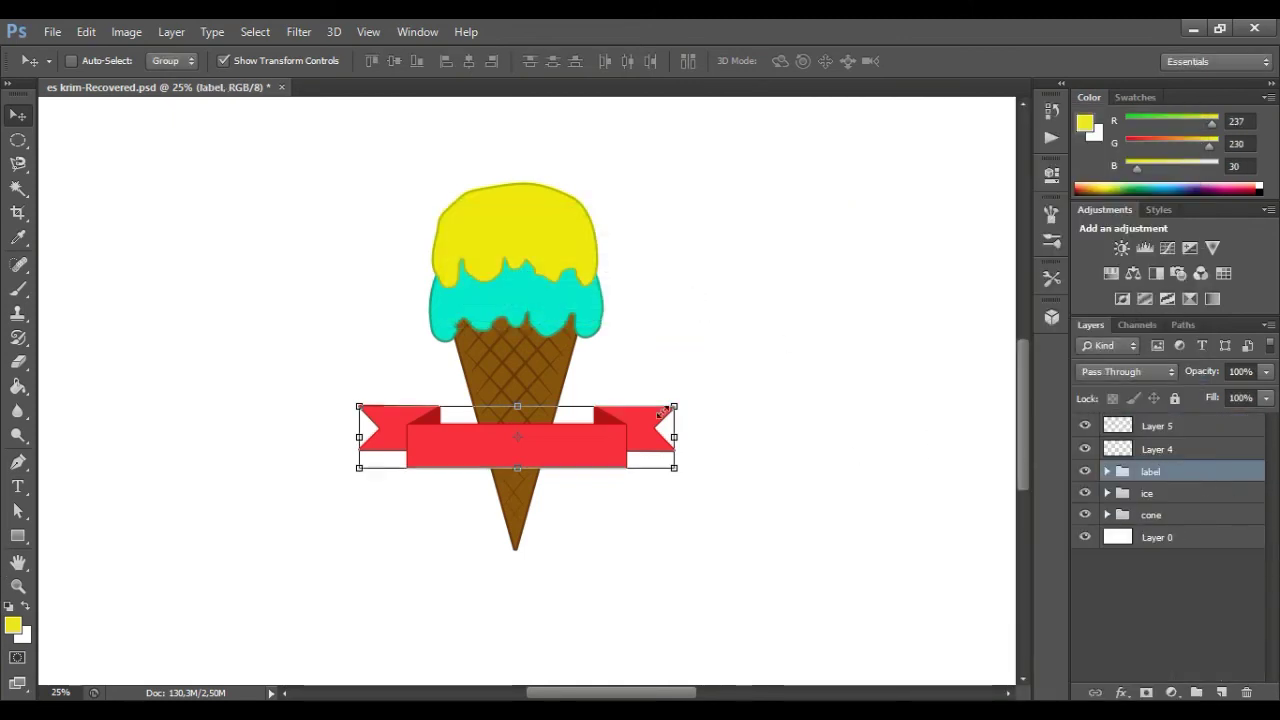
Step: Scale the label group to about 92% and nudge it slightly right and down
{"action": "key", "text": "ctrl+t"}
{"action": "left_click_drag", "start_coordinate": [674, 406], "coordinate": [650, 411]}
{"action": "mouse_move", "coordinate": [513, 463]}
{"action": "left_mouse_down"}
{"action": "mouse_move", "coordinate": [528, 477]}
{"action": "mouse_move", "coordinate": [557, 447]}
{"action": "left_mouse_up"}
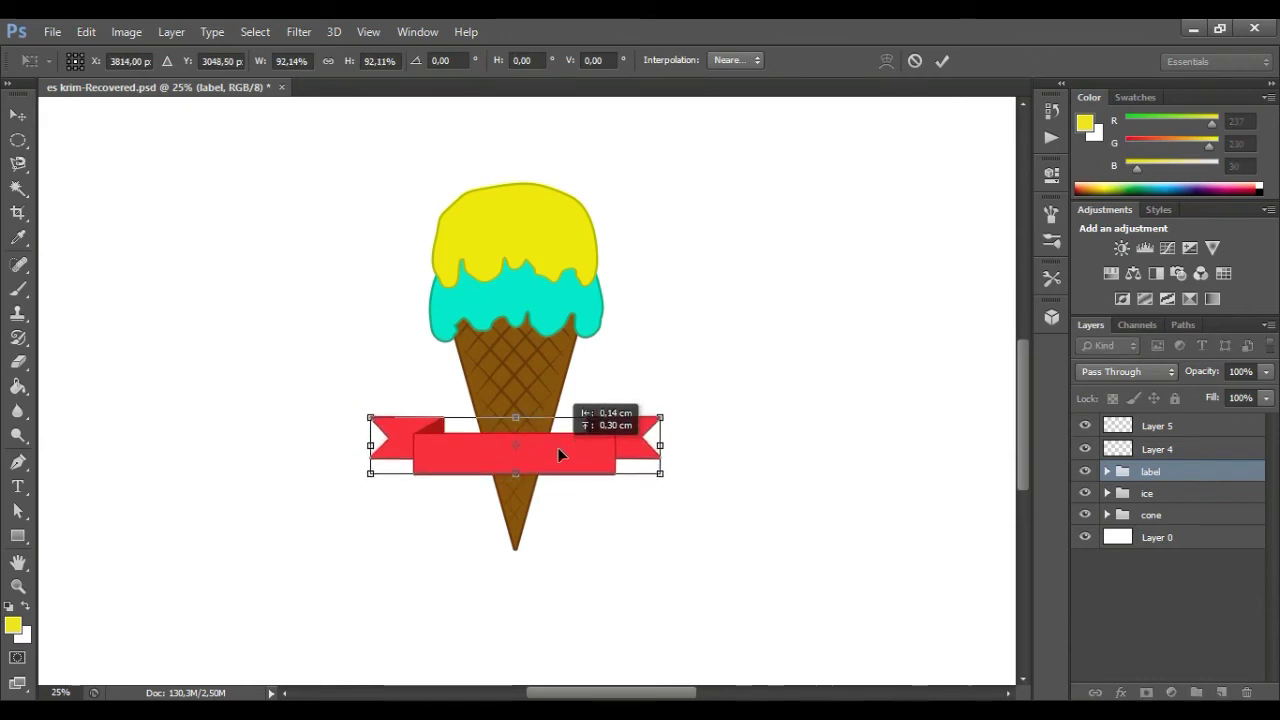
{"action": "left_click", "coordinate": [942, 60]}
{"action": "scroll", "coordinate": [515, 420], "scroll_direction": "up", "scroll_amount": 2}
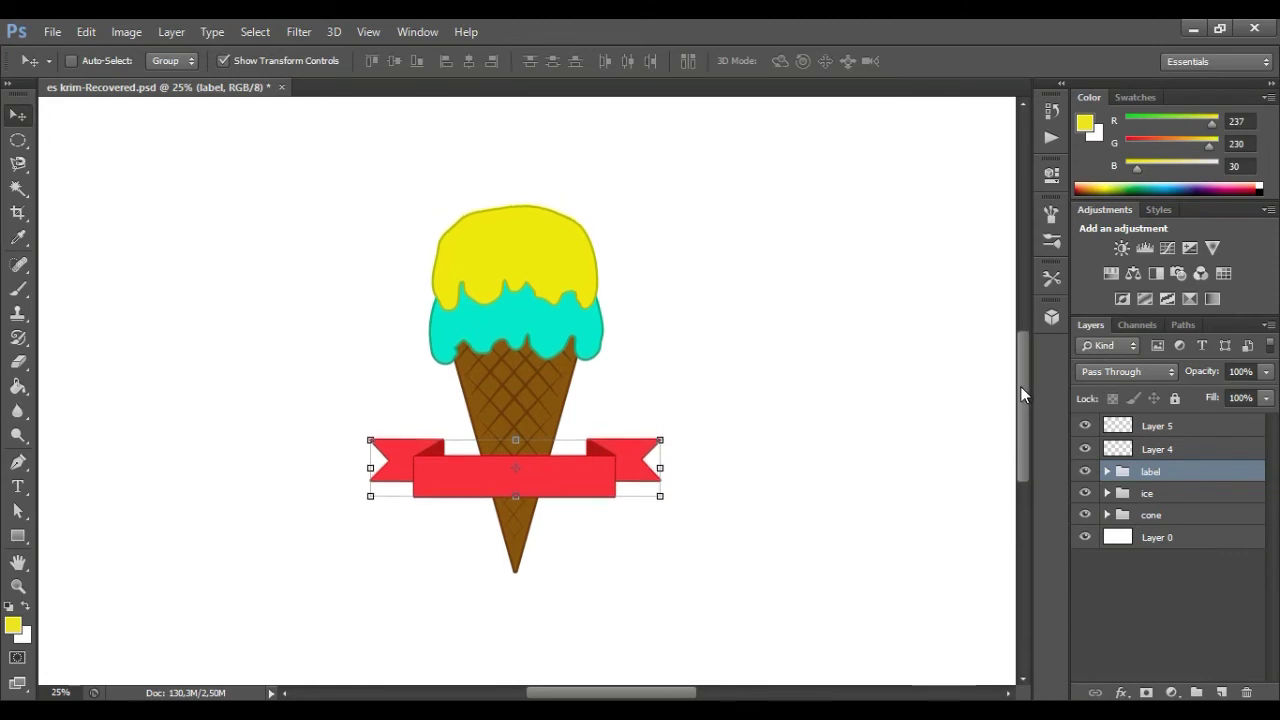
{"action": "left_click", "coordinate": [20, 588]}
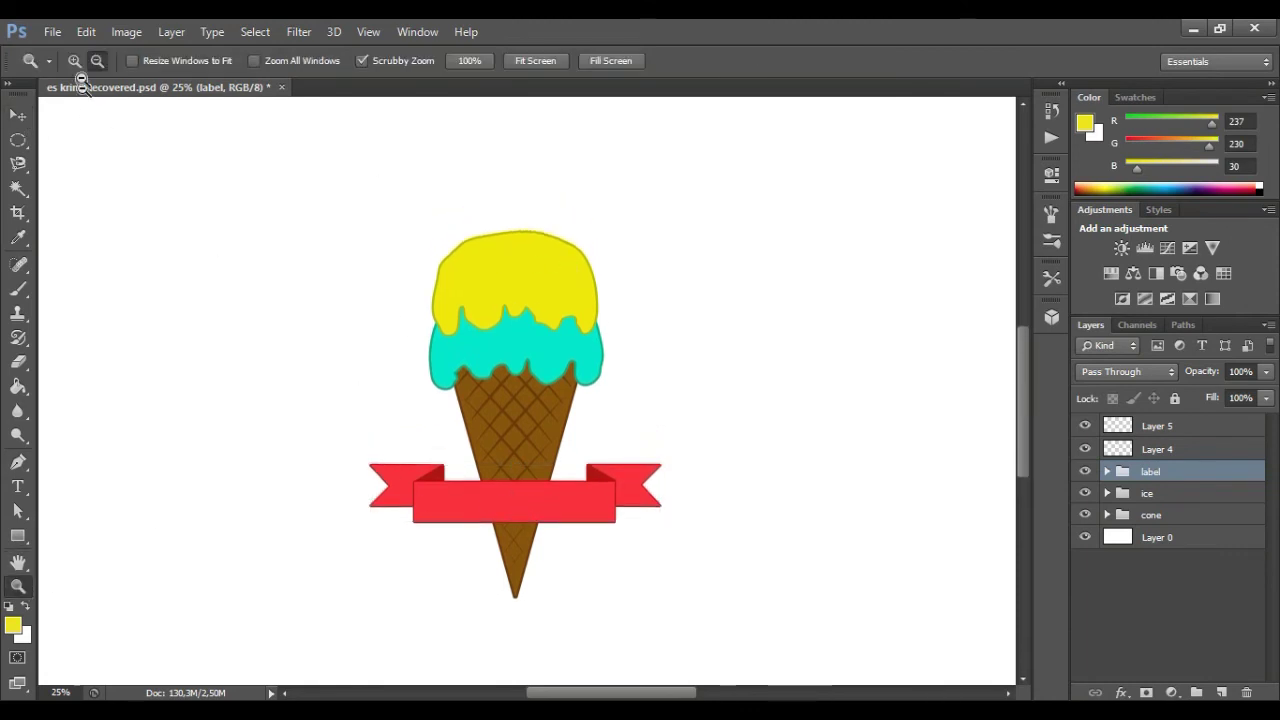
Step: Zoom in and draw a circle with the Ellipse Tool on the yellow scoop's top
{"action": "left_click", "coordinate": [555, 227]}
{"action": "left_click", "coordinate": [555, 227]}
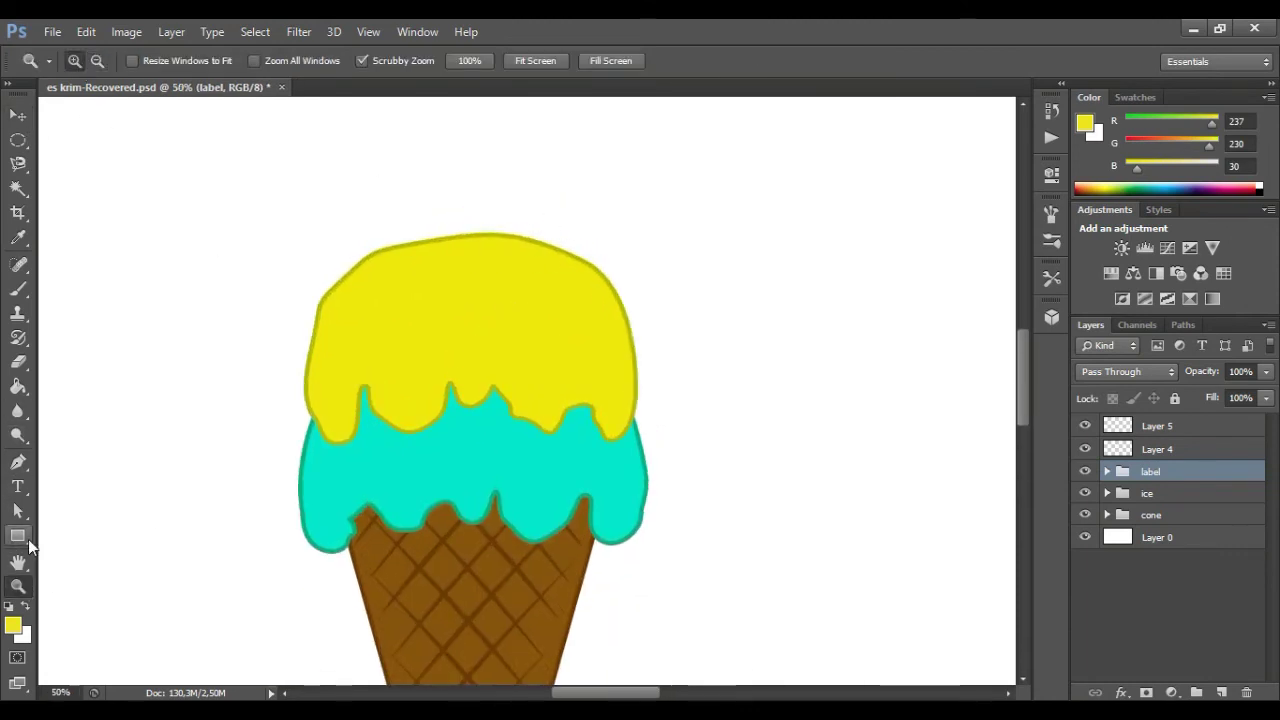
{"action": "left_click", "coordinate": [28, 539]}
{"action": "left_click", "coordinate": [120, 567]}
{"action": "left_click_drag", "start_coordinate": [541, 214], "coordinate": [600, 276]}
{"action": "key", "text": "ctrl+z"}
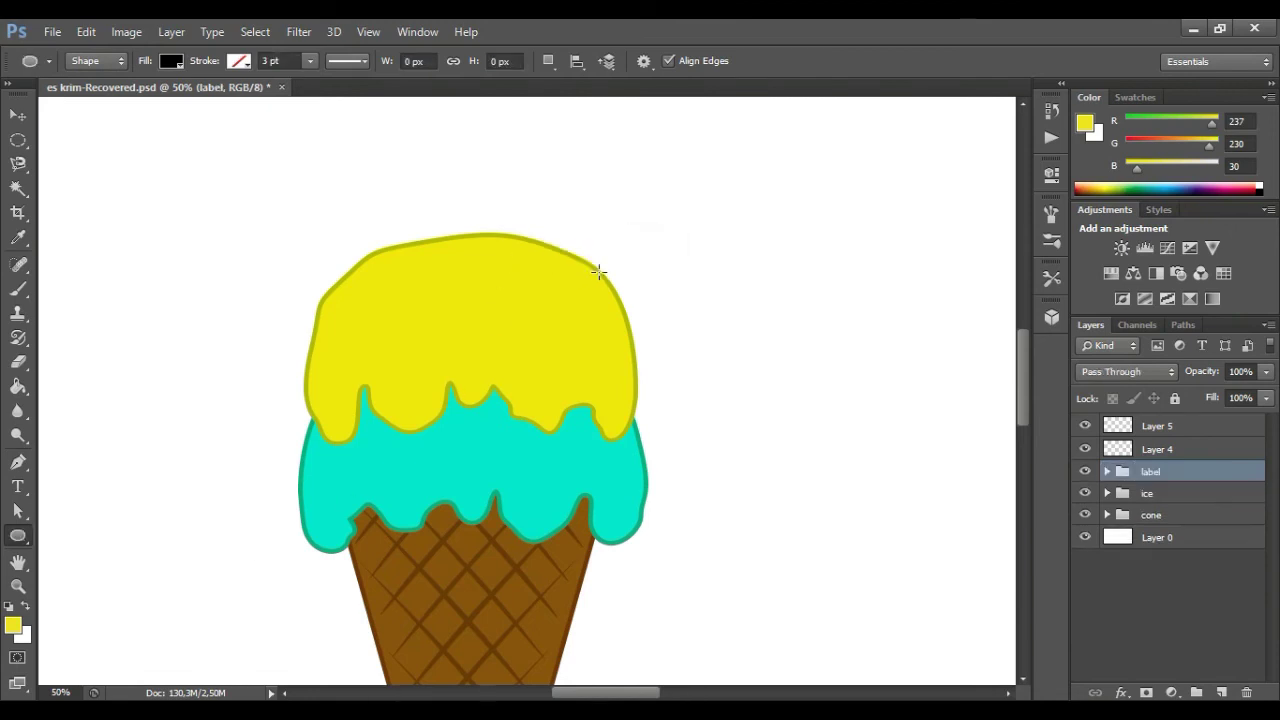
{"action": "key", "text": "alt+bracketright"}
{"action": "mouse_move", "coordinate": [524, 201]}
{"action": "left_mouse_down"}
{"action": "mouse_move", "coordinate": [600, 268]}
{"action": "mouse_move", "coordinate": [528, 237]}
{"action": "left_mouse_up"}
Step: Enlarge the circle to 112% and move it up onto the scoop's top
{"action": "left_click", "coordinate": [18, 115]}
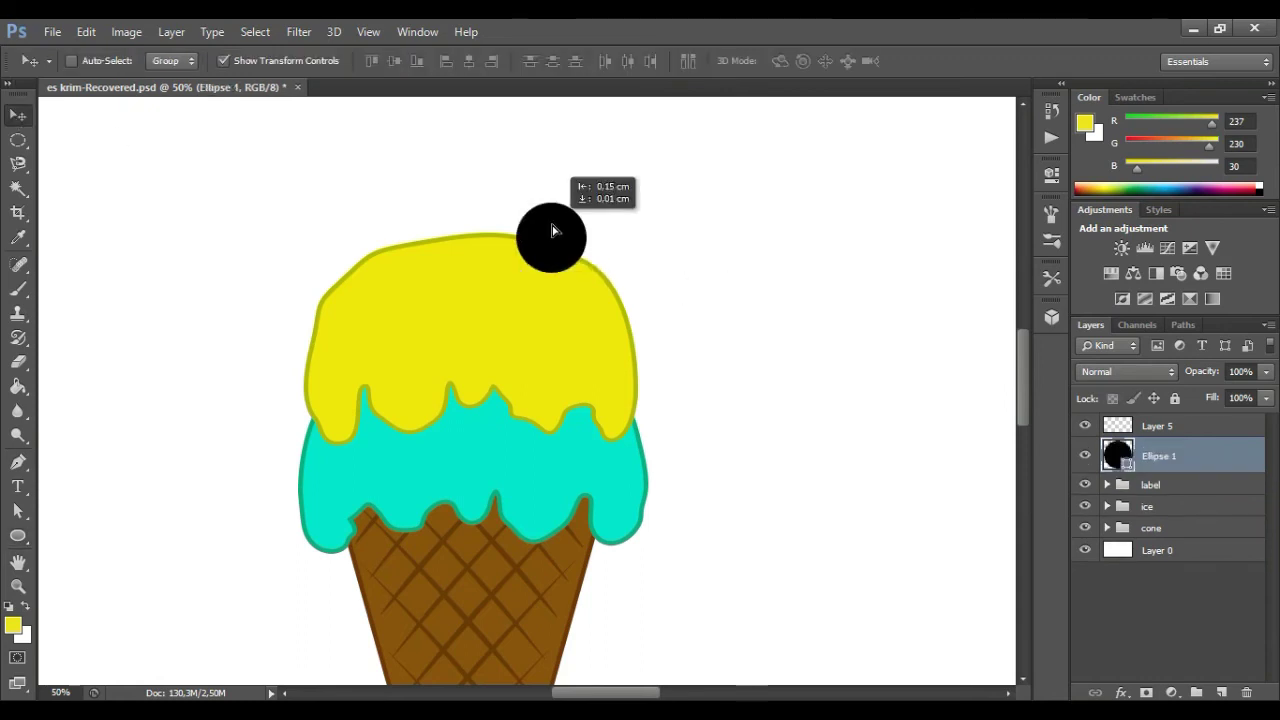
{"action": "left_click_drag", "start_coordinate": [573, 281], "coordinate": [581, 289]}
{"action": "left_click_drag", "start_coordinate": [560, 234], "coordinate": [572, 215]}
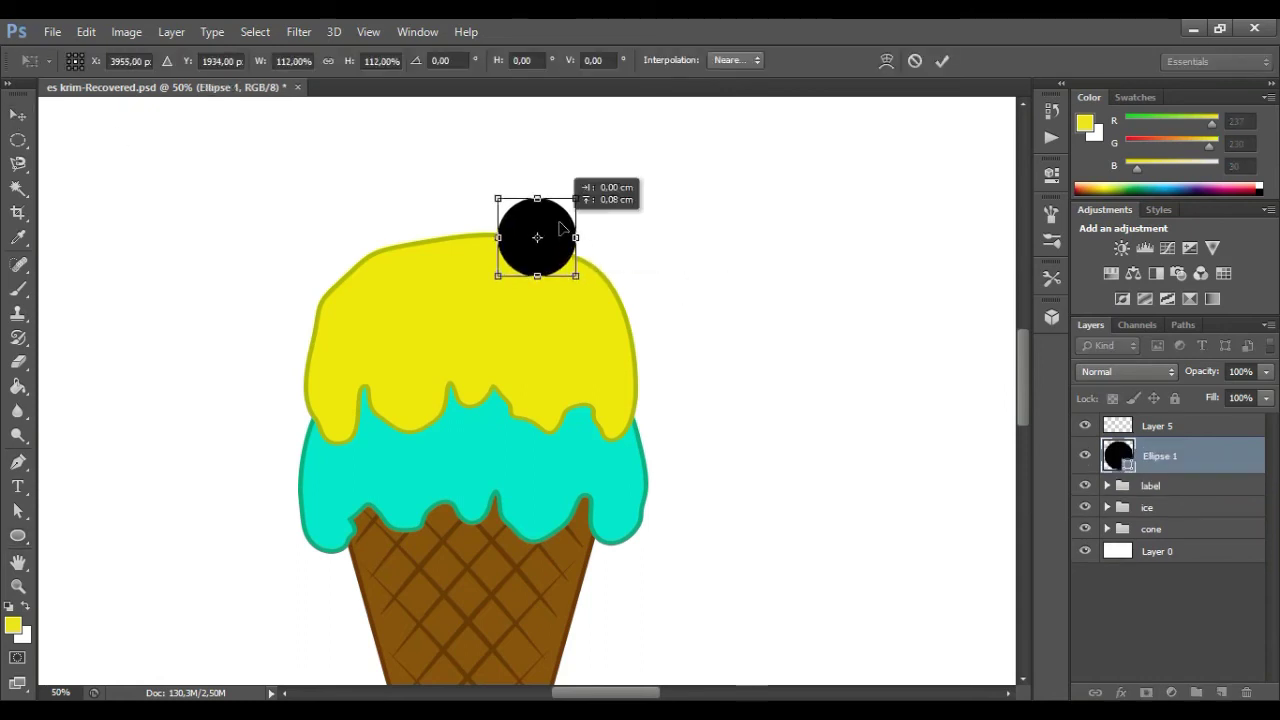
{"action": "left_click", "coordinate": [942, 60]}
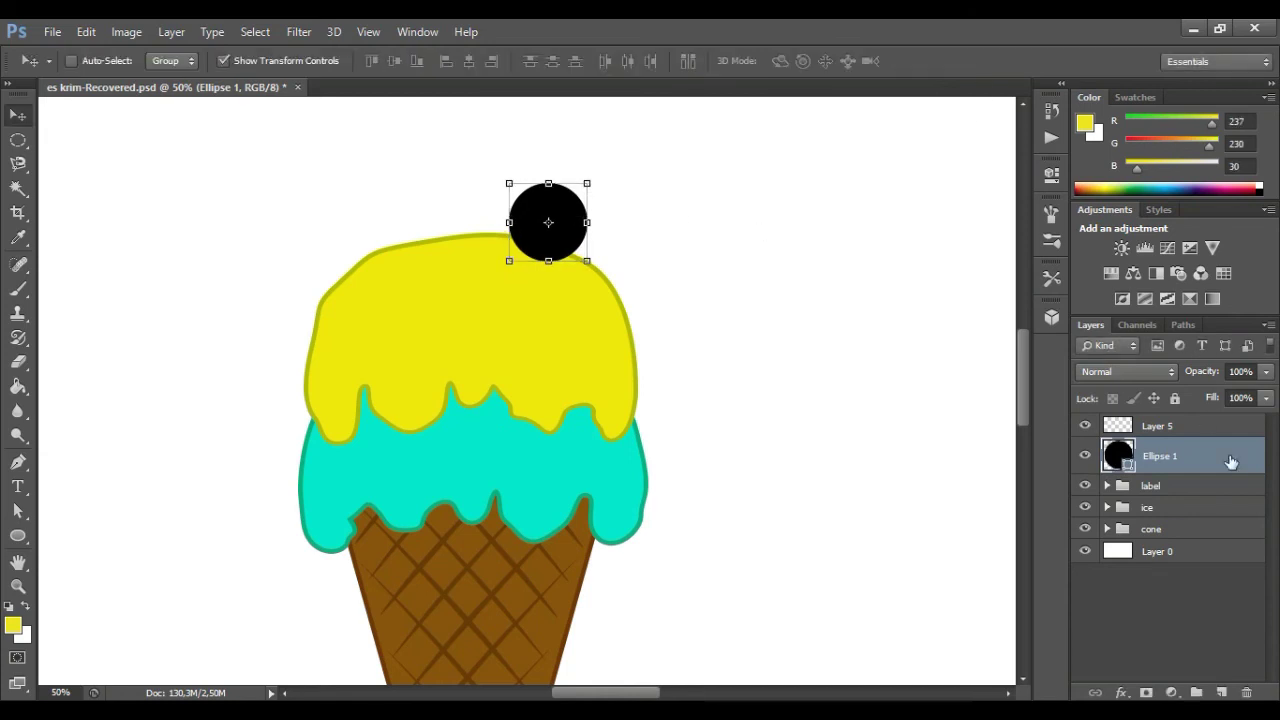
Step: Give the circle a cherry-red Color Overlay, then zoom in on the cherry
{"action": "key", "text": "h"}
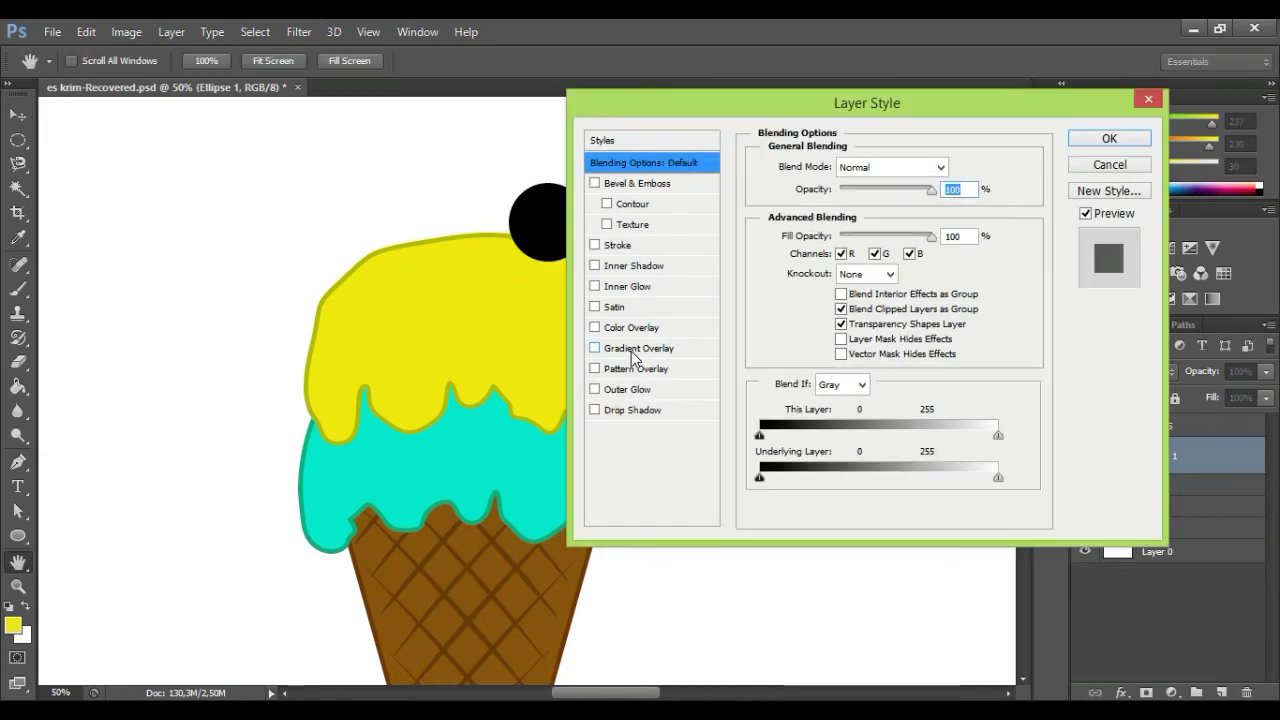
{"action": "left_click", "coordinate": [630, 328]}
{"action": "left_click", "coordinate": [953, 166]}
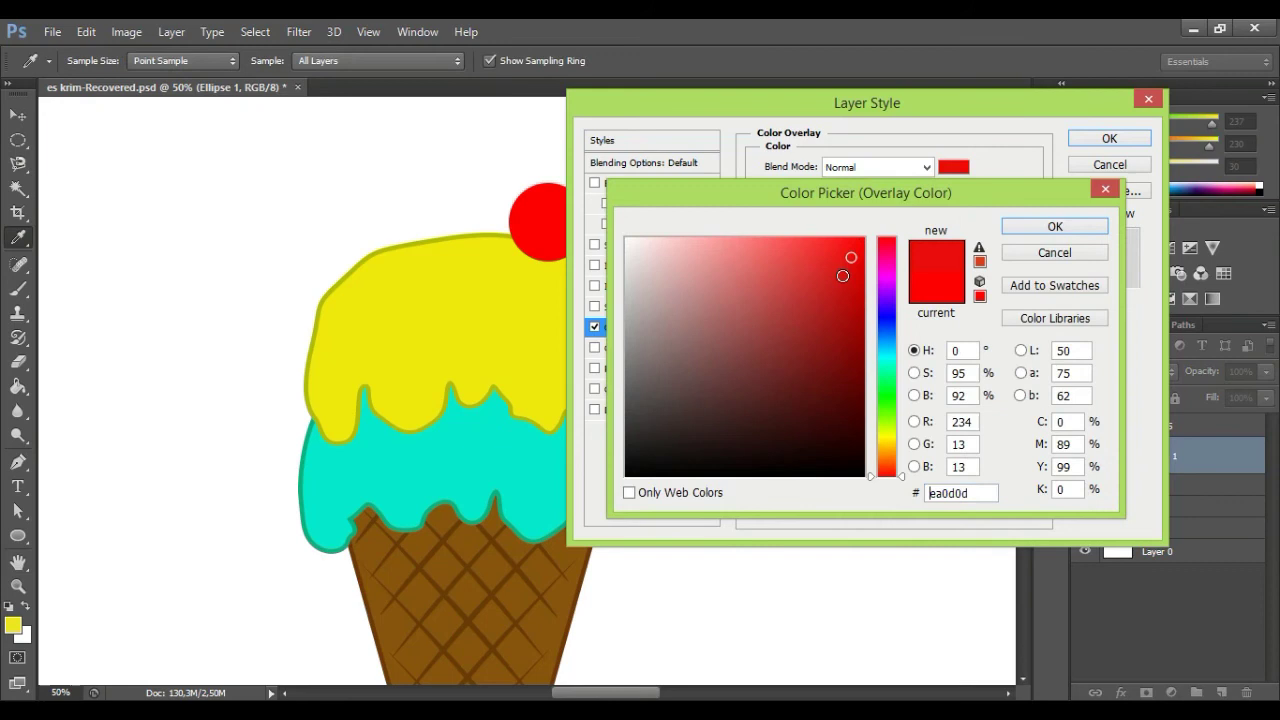
{"action": "left_click_drag", "start_coordinate": [847, 272], "coordinate": [838, 294]}
{"action": "left_click", "coordinate": [1043, 228]}
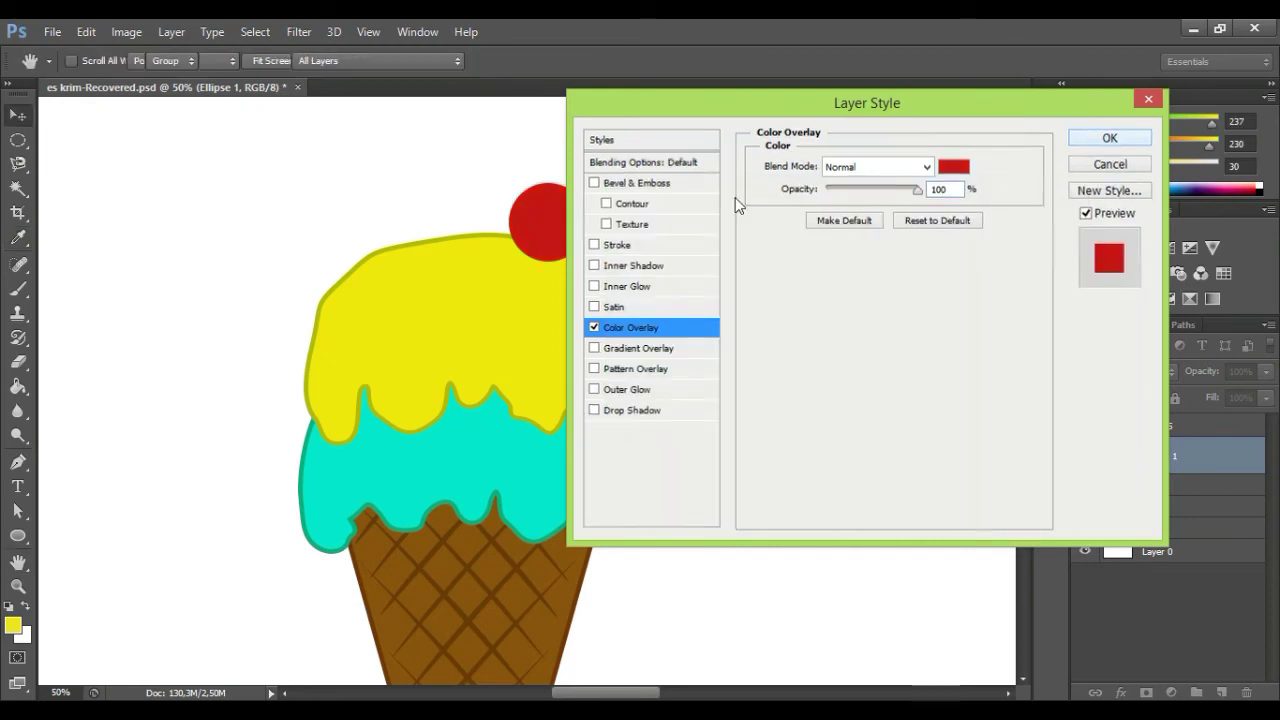
{"action": "key", "text": "Return"}
{"action": "key", "text": "v"}
{"action": "key", "text": "u"}
{"action": "key", "text": "z"}
{"action": "left_click", "coordinate": [433, 145]}
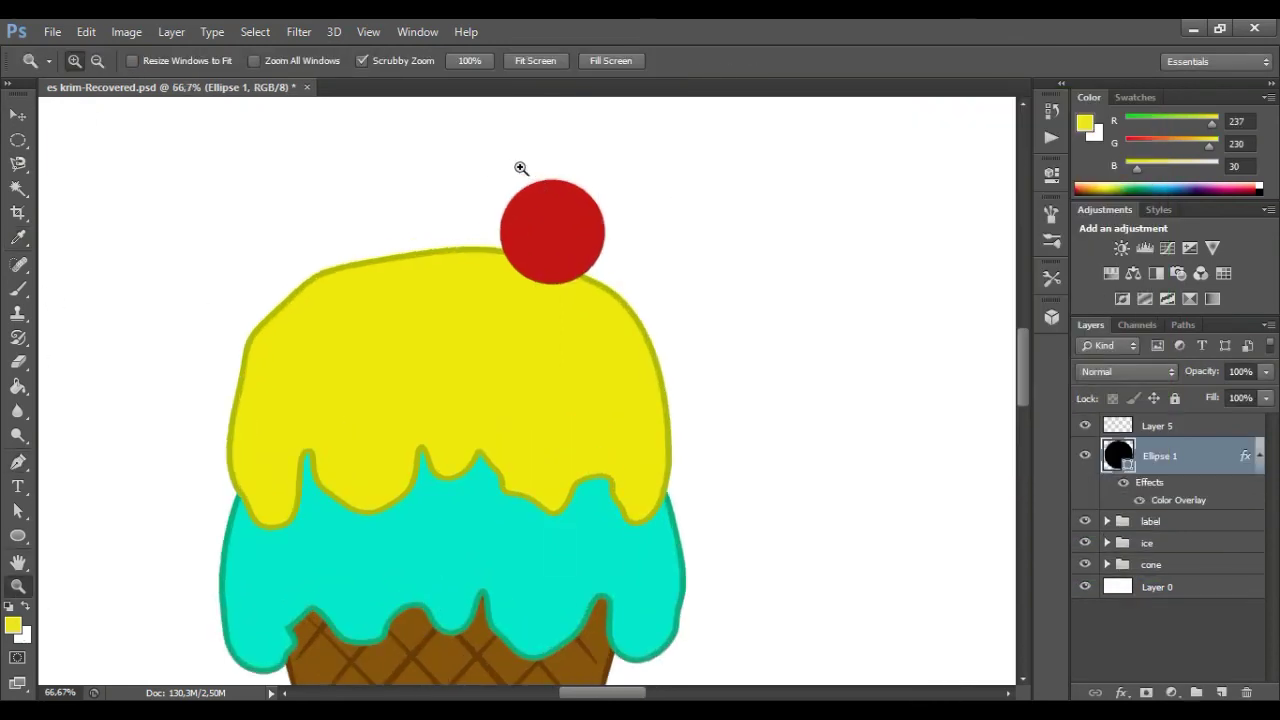
{"action": "left_click", "coordinate": [520, 166]}
Step: Draw a curved black stem shape with the Pen tool from the cherry's top
{"action": "scroll", "coordinate": [423, 423], "scroll_direction": "up", "scroll_amount": 4}
{"action": "key", "text": "p"}
{"action": "mouse_move", "coordinate": [601, 273]}
{"action": "left_mouse_down"}
{"action": "mouse_move", "coordinate": [648, 213]}
{"action": "mouse_move", "coordinate": [704, 197]}
{"action": "left_mouse_up"}
{"action": "mouse_move", "coordinate": [601, 273]}
{"action": "left_mouse_down"}
{"action": "mouse_move", "coordinate": [632, 247]}
{"action": "mouse_move", "coordinate": [632, 261]}
{"action": "left_mouse_up"}
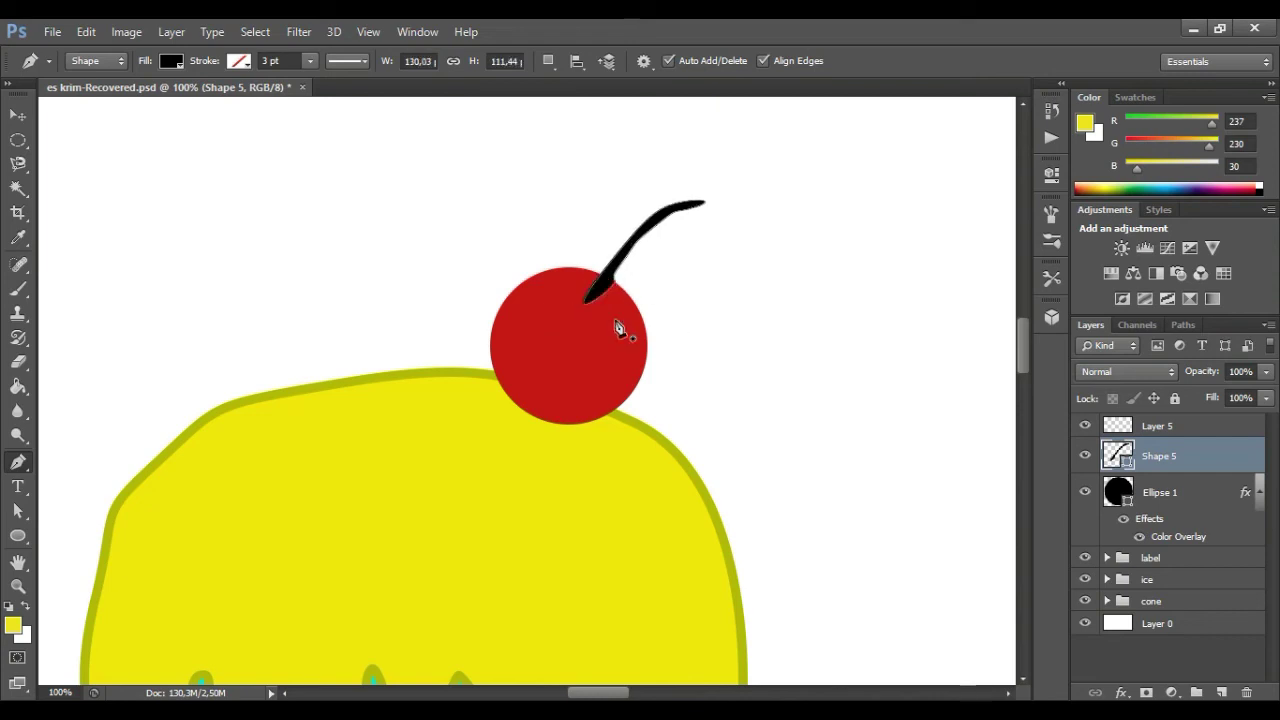
Step: Move the stem layer Shape 5 below the cherry, then widen and slightly rotate it
{"action": "left_click", "coordinate": [18, 114]}
{"action": "left_click_drag", "start_coordinate": [1190, 456], "coordinate": [1225, 530]}
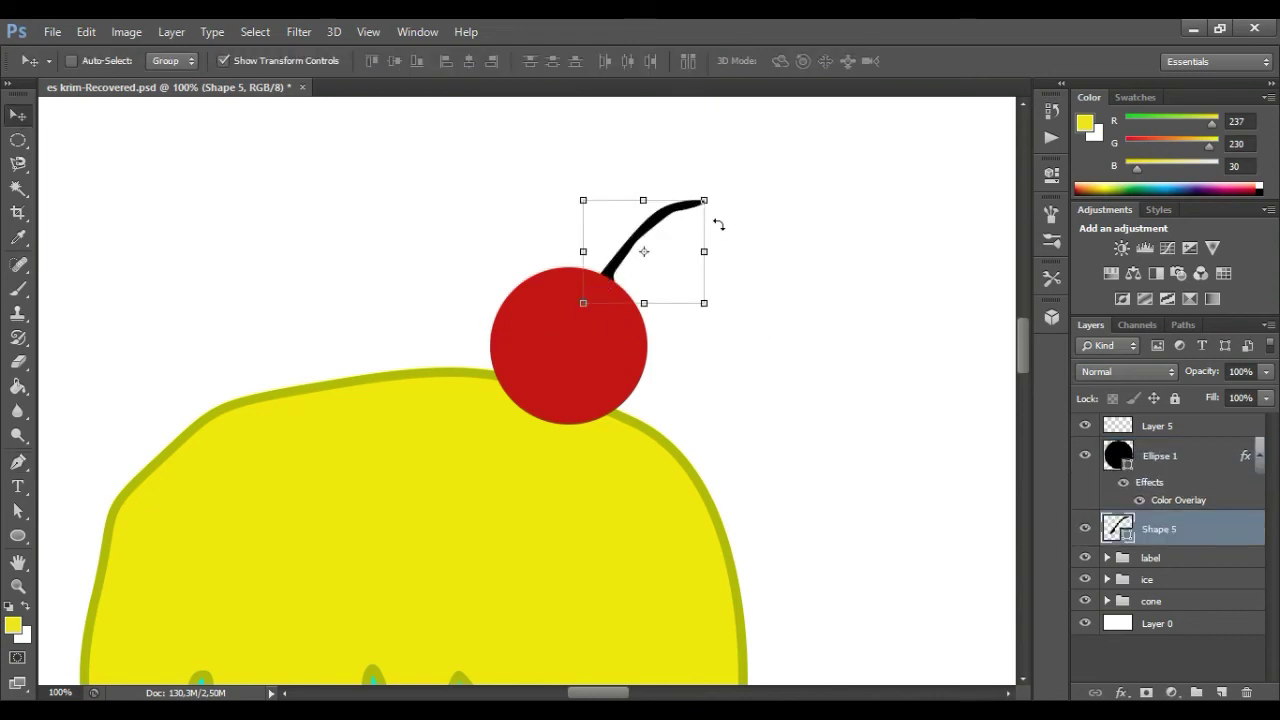
{"action": "mouse_move", "coordinate": [704, 200]}
{"action": "left_mouse_down"}
{"action": "mouse_move", "coordinate": [711, 212]}
{"action": "mouse_move", "coordinate": [737, 200]}
{"action": "left_mouse_up"}
{"action": "left_click", "coordinate": [943, 61]}
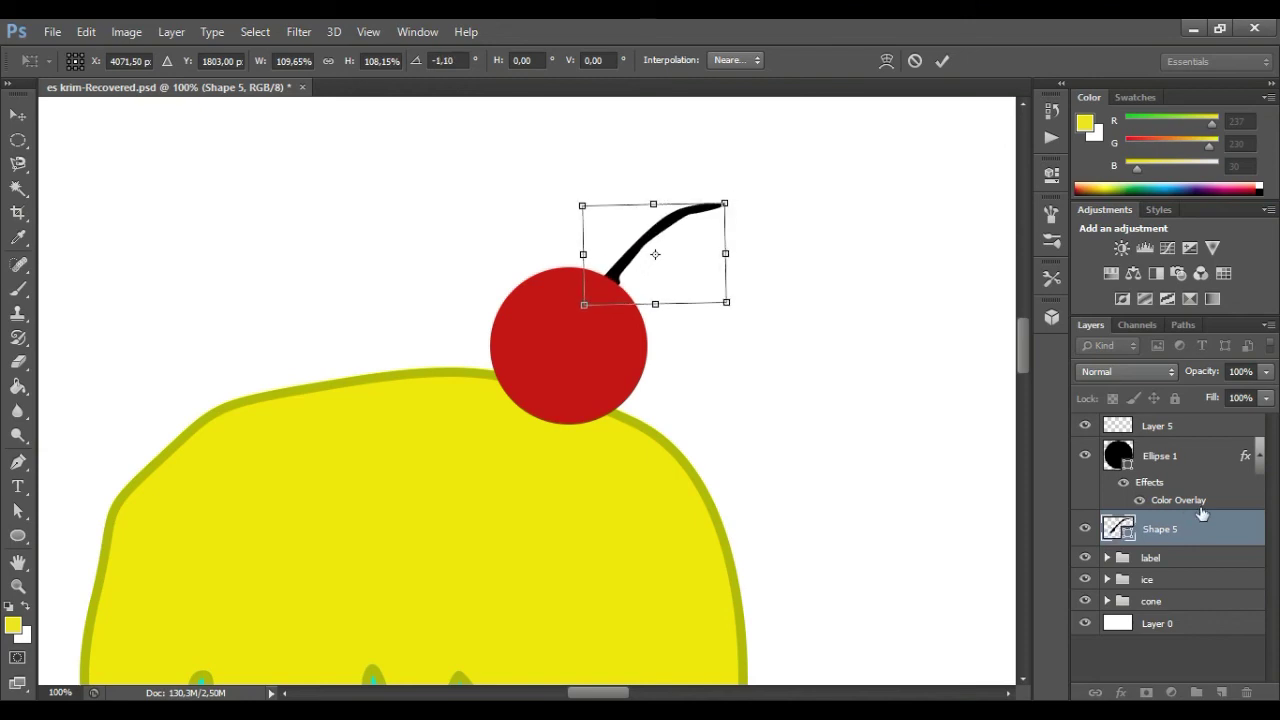
{"action": "left_click", "coordinate": [943, 61]}
Step: Start a new Pen path on the cherry's edge, then discard it
{"action": "scroll", "coordinate": [655, 298], "scroll_direction": "down", "scroll_amount": 1}
{"action": "key", "text": "p"}
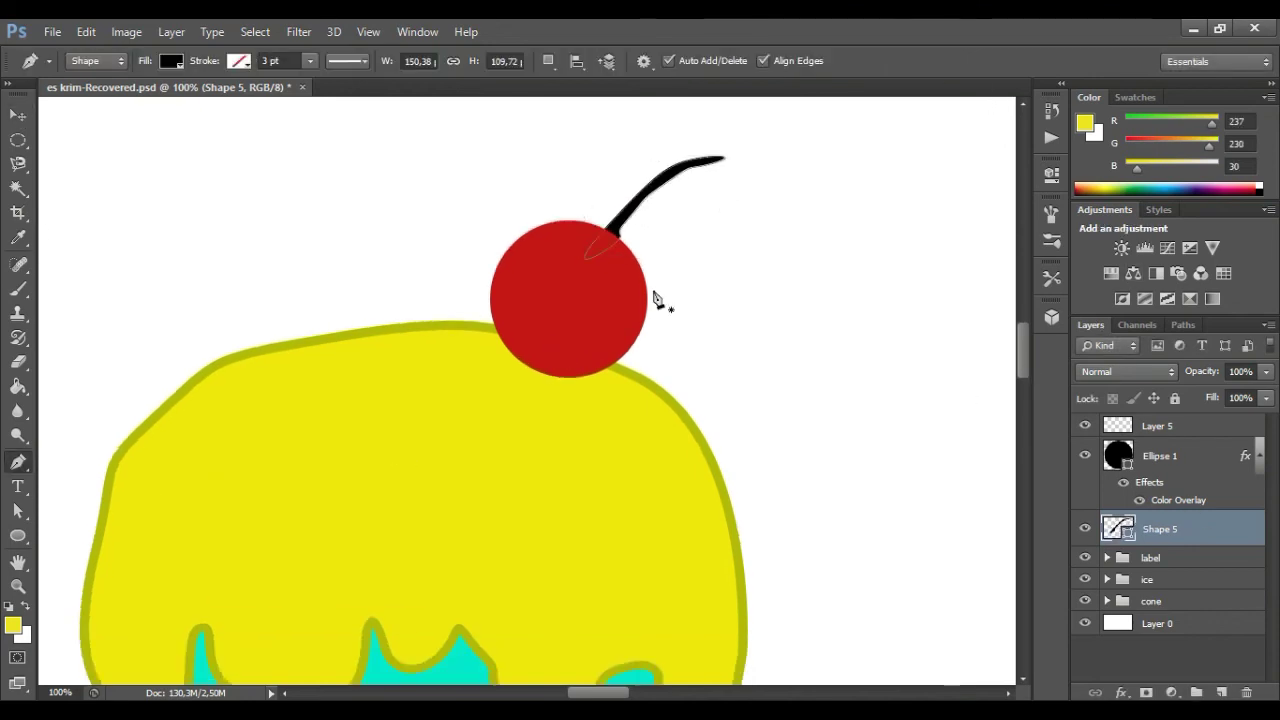
{"action": "left_click", "coordinate": [525, 234]}
{"action": "left_click", "coordinate": [520, 261]}
{"action": "key", "text": "Escape"}
Step: Zoom to 200% and draw a small circle and a tall thin oval at the cherry's lower left
{"action": "key", "text": "u"}
{"action": "key", "text": "z"}
{"action": "left_click", "coordinate": [536, 302]}
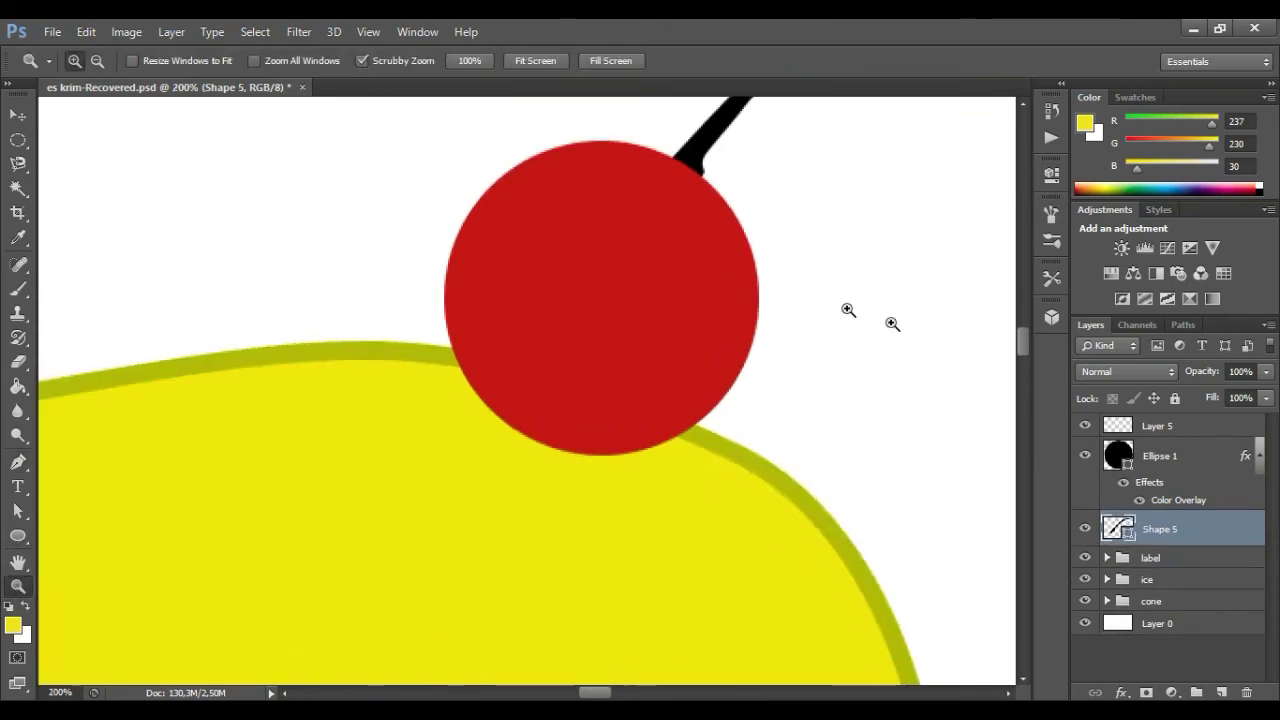
{"action": "scroll", "coordinate": [850, 310], "scroll_direction": "up", "scroll_amount": 2}
{"action": "left_click", "coordinate": [17, 535]}
{"action": "left_click_drag", "start_coordinate": [473, 414], "coordinate": [481, 425]}
{"action": "mouse_move", "coordinate": [487, 460]}
{"action": "left_mouse_down"}
{"action": "mouse_move", "coordinate": [530, 517]}
{"action": "mouse_move", "coordinate": [505, 545]}
{"action": "left_mouse_up"}
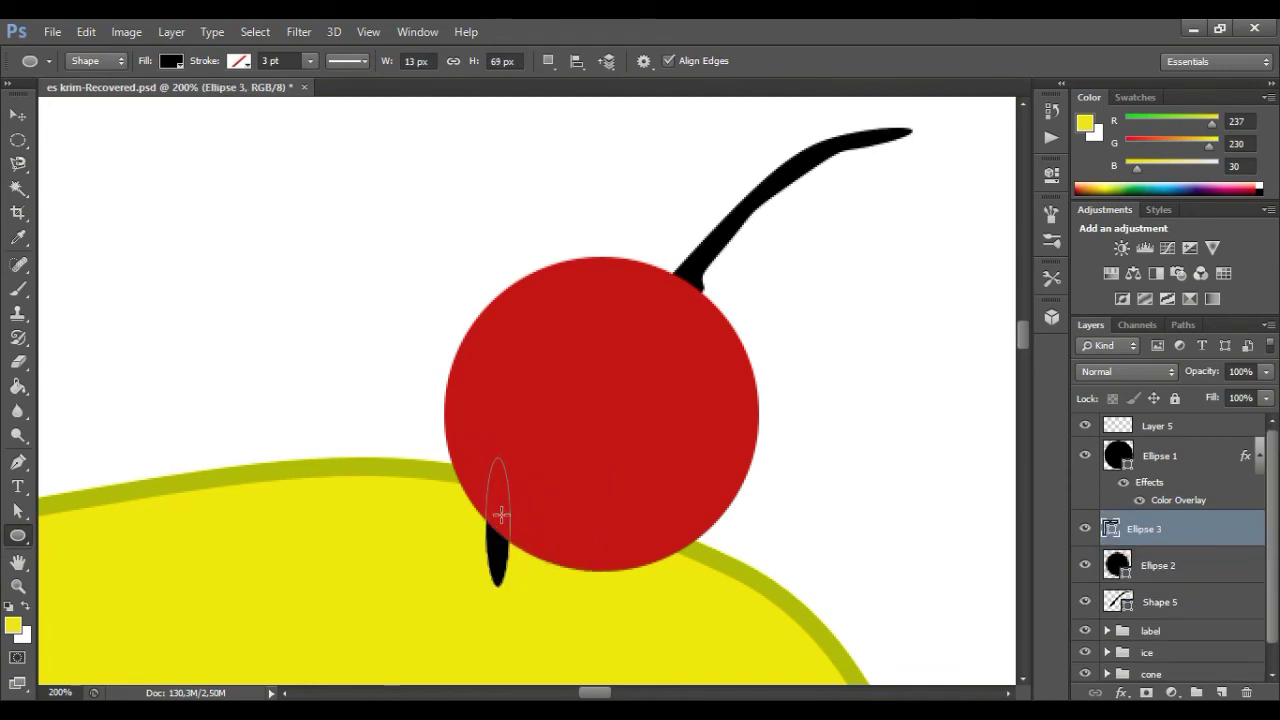
Step: Move both oval layers above the cherry layer and select the tall ellipse
{"action": "left_click_drag", "start_coordinate": [1201, 537], "coordinate": [1190, 442]}
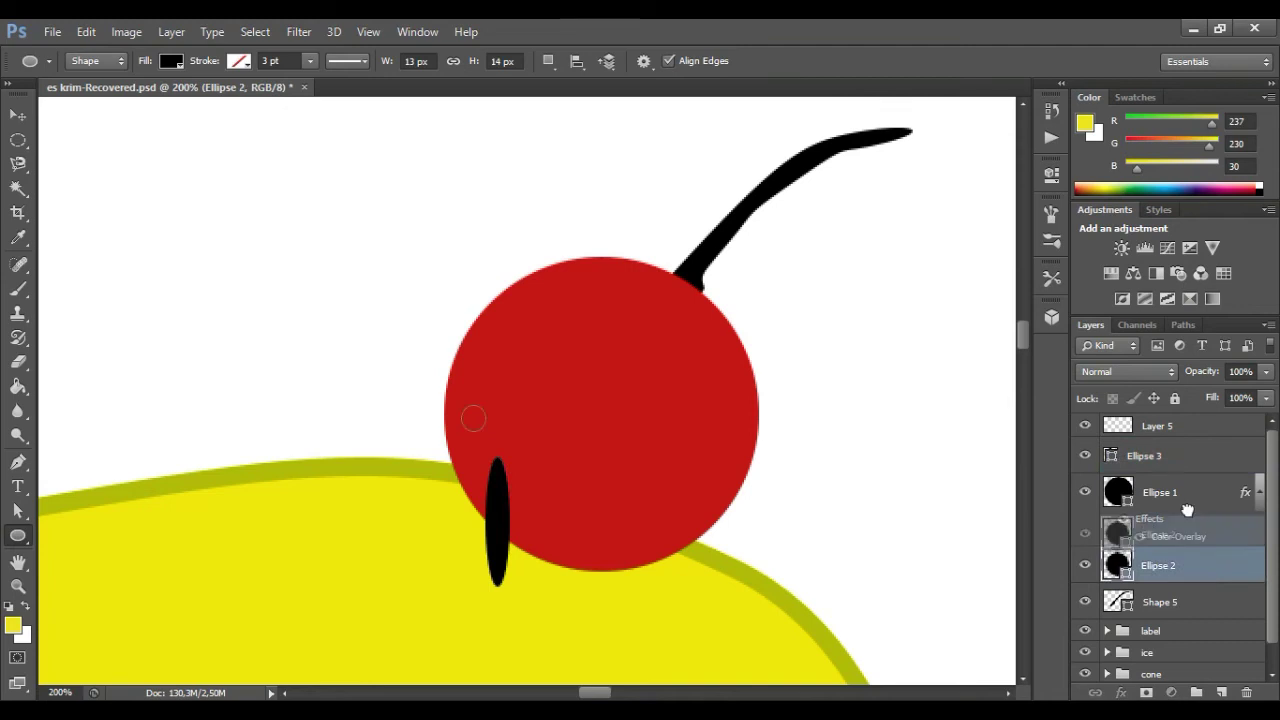
{"action": "left_click_drag", "start_coordinate": [1185, 570], "coordinate": [1185, 478]}
{"action": "key", "text": "v"}
{"action": "left_click", "coordinate": [575, 522], "text": "ctrl"}
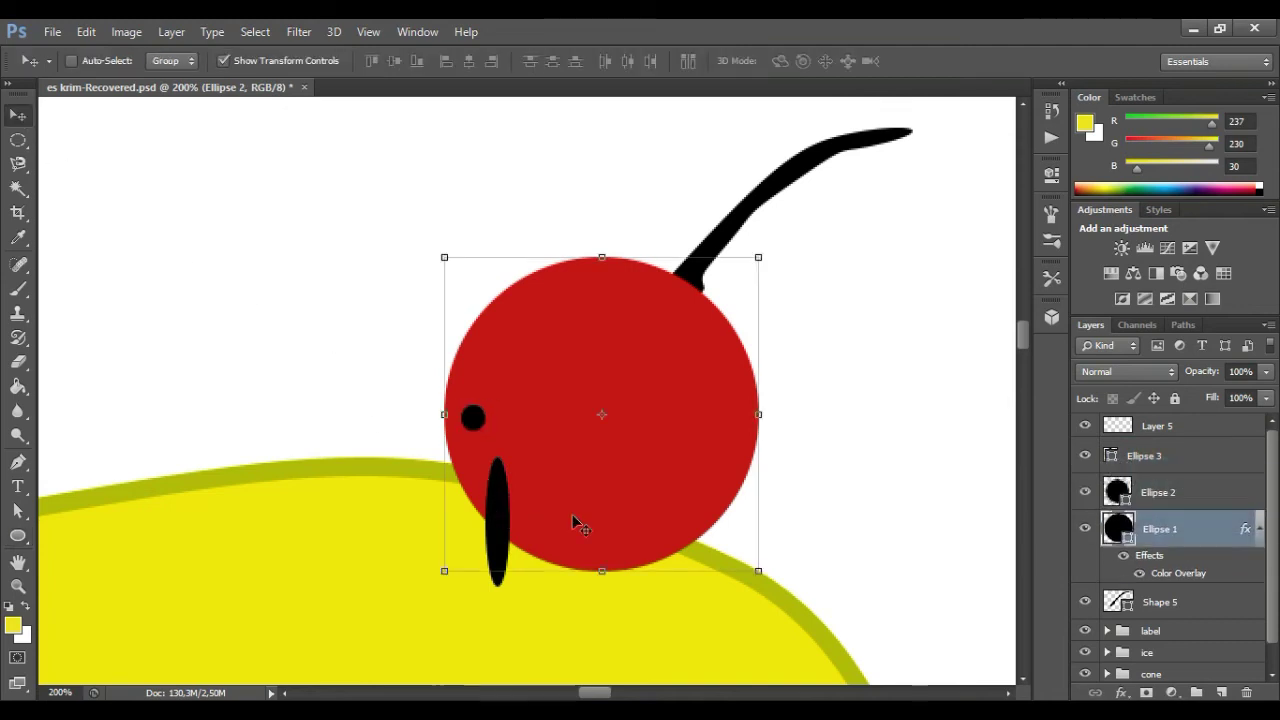
{"action": "left_click", "coordinate": [1163, 466]}
Step: Rotate the tall ellipse and move it onto the cherry's lower-left edge
{"action": "key", "text": "ctrl+t"}
{"action": "left_click_drag", "start_coordinate": [512, 592], "coordinate": [545, 576]}
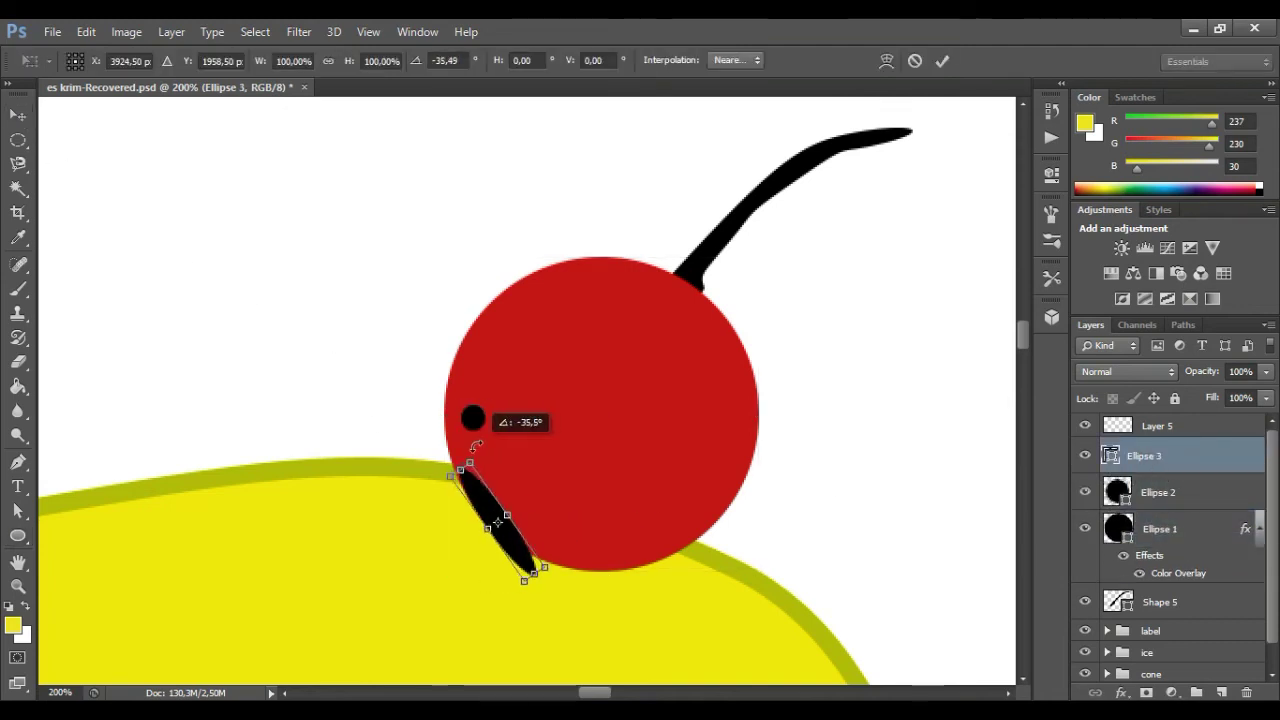
{"action": "mouse_move", "coordinate": [482, 508]}
{"action": "left_mouse_down"}
{"action": "mouse_move", "coordinate": [477, 451]}
{"action": "mouse_move", "coordinate": [510, 488]}
{"action": "left_mouse_up"}
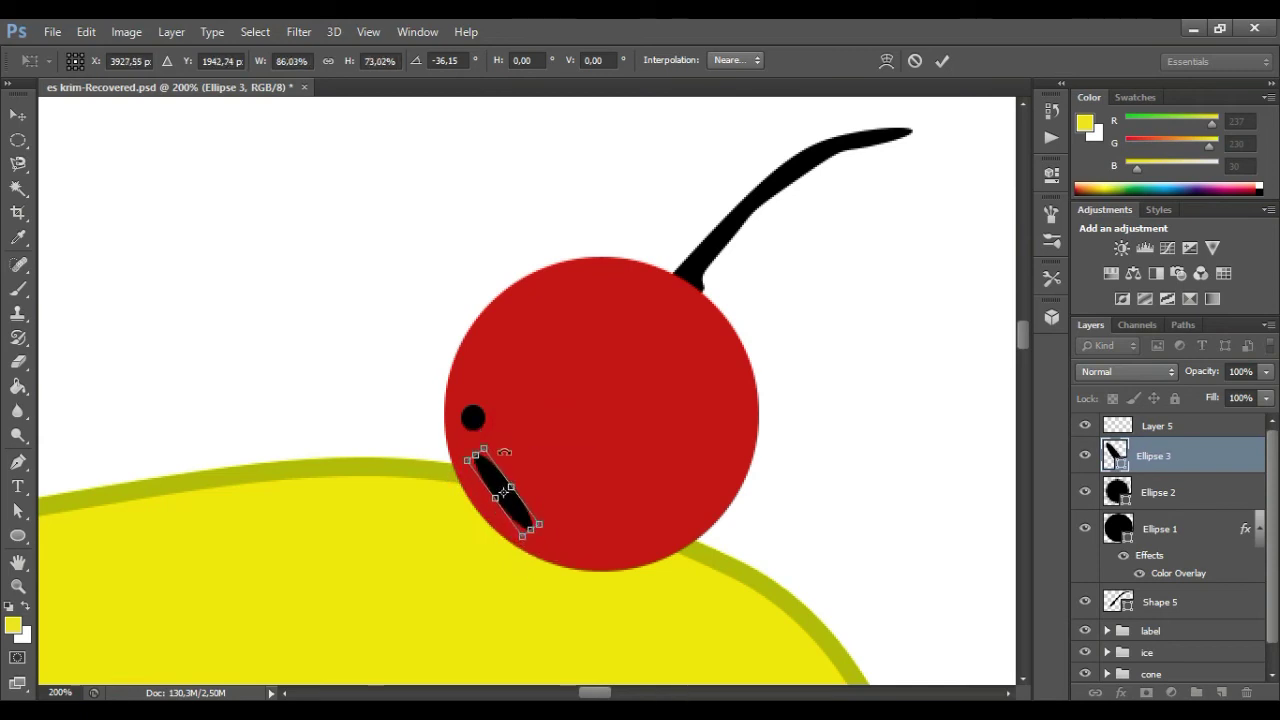
{"action": "mouse_move", "coordinate": [497, 438]}
{"action": "left_mouse_down"}
{"action": "mouse_move", "coordinate": [521, 355]}
{"action": "mouse_move", "coordinate": [544, 361]}
{"action": "mouse_move", "coordinate": [475, 385]}
{"action": "mouse_move", "coordinate": [496, 486]}
{"action": "left_mouse_up"}
{"action": "key", "text": "Return"}
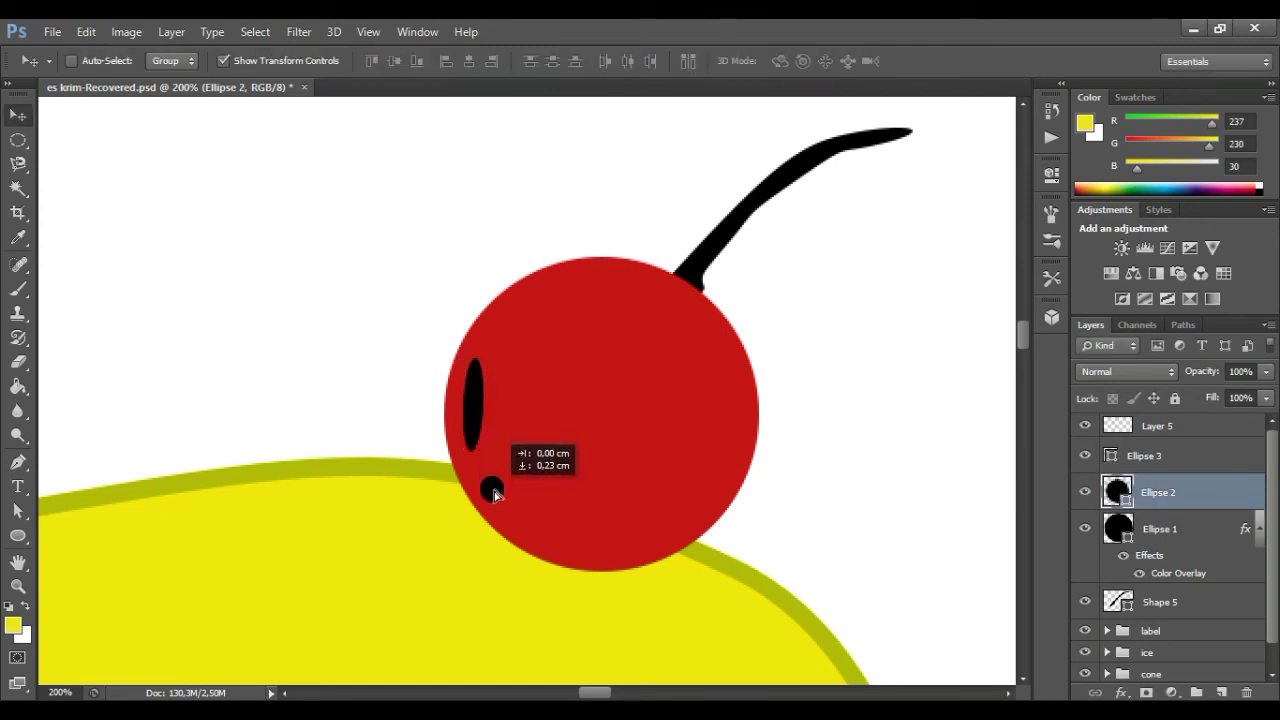
Step: Place the small dot below it and rotate the tall ellipse nearly upright
{"action": "left_click_drag", "start_coordinate": [496, 486], "coordinate": [491, 486]}
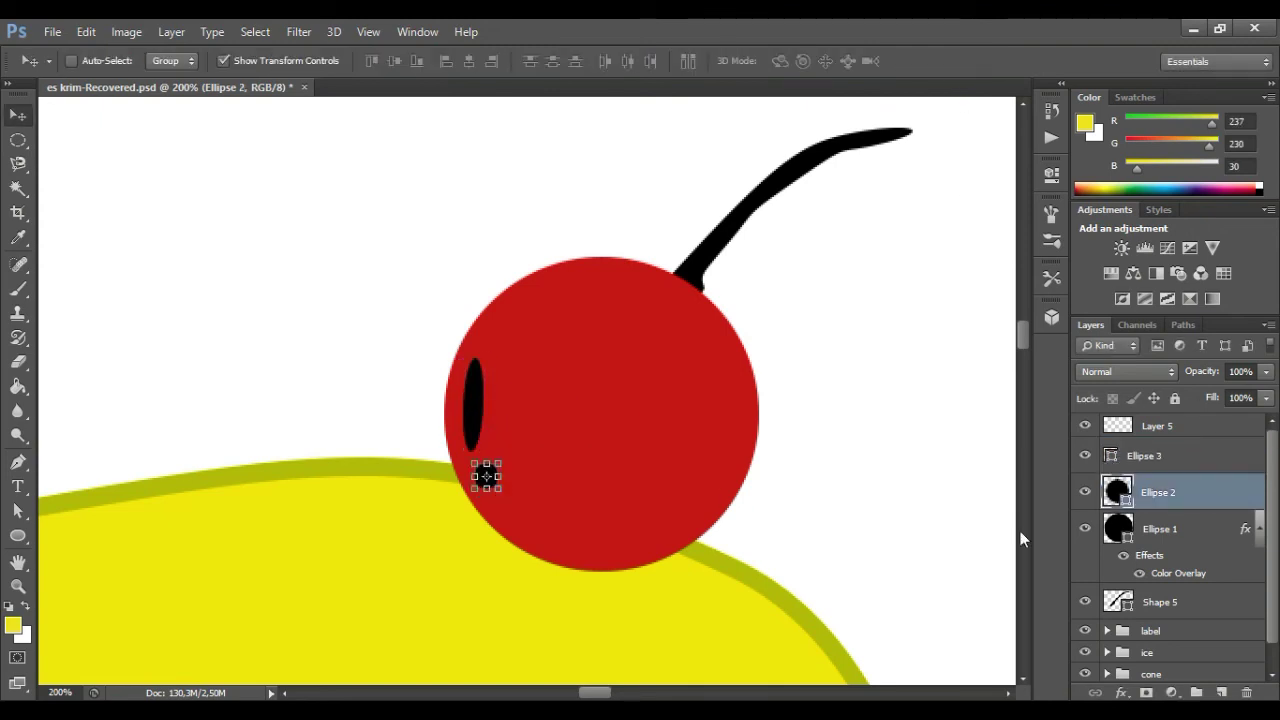
{"action": "left_click", "coordinate": [1176, 466]}
{"action": "left_click_drag", "start_coordinate": [492, 347], "coordinate": [487, 345]}
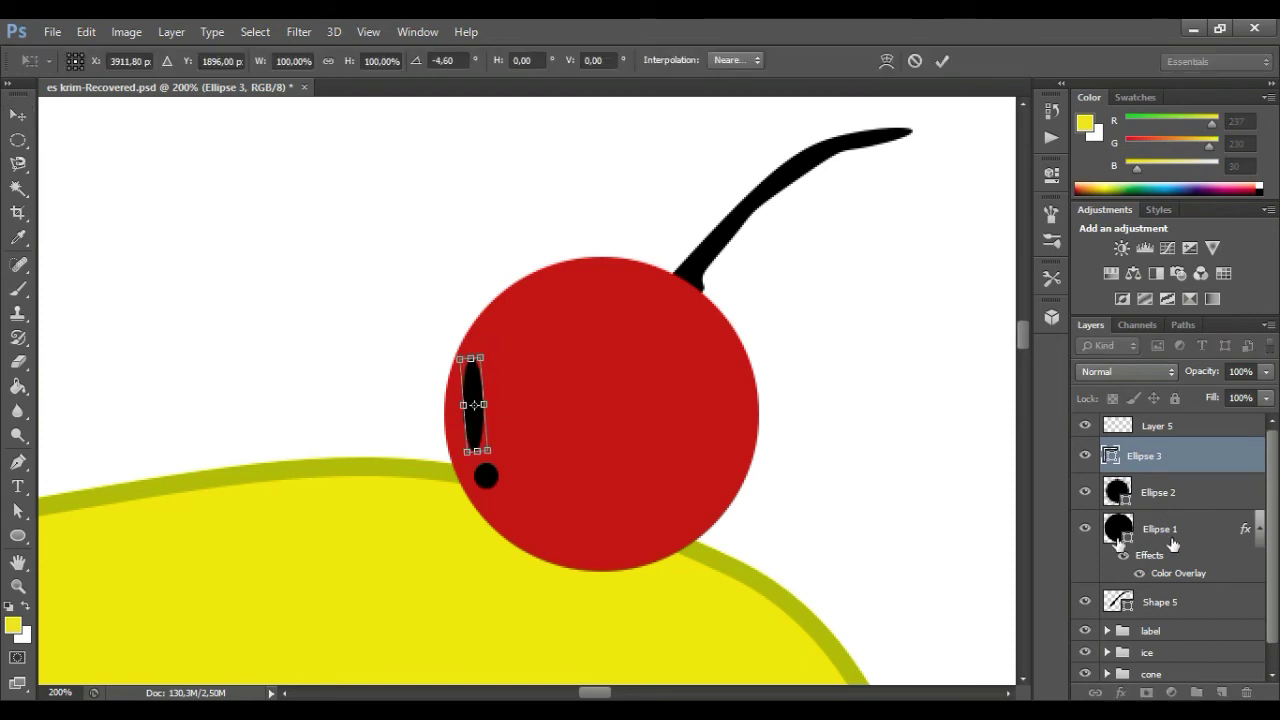
{"action": "key", "text": "Return"}
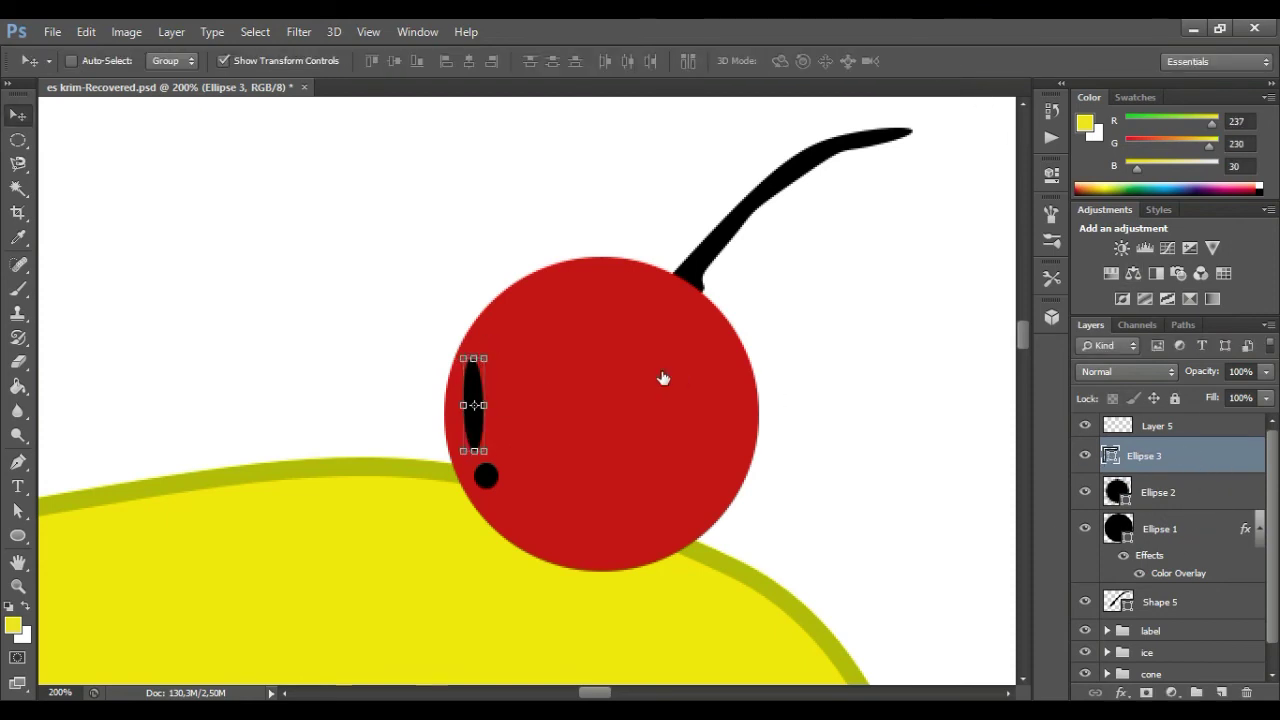
Step: Give the tall ellipse (Ellipse 3) a white Color Overlay
{"action": "left_click", "coordinate": [616, 334]}
{"action": "left_click", "coordinate": [951, 167]}
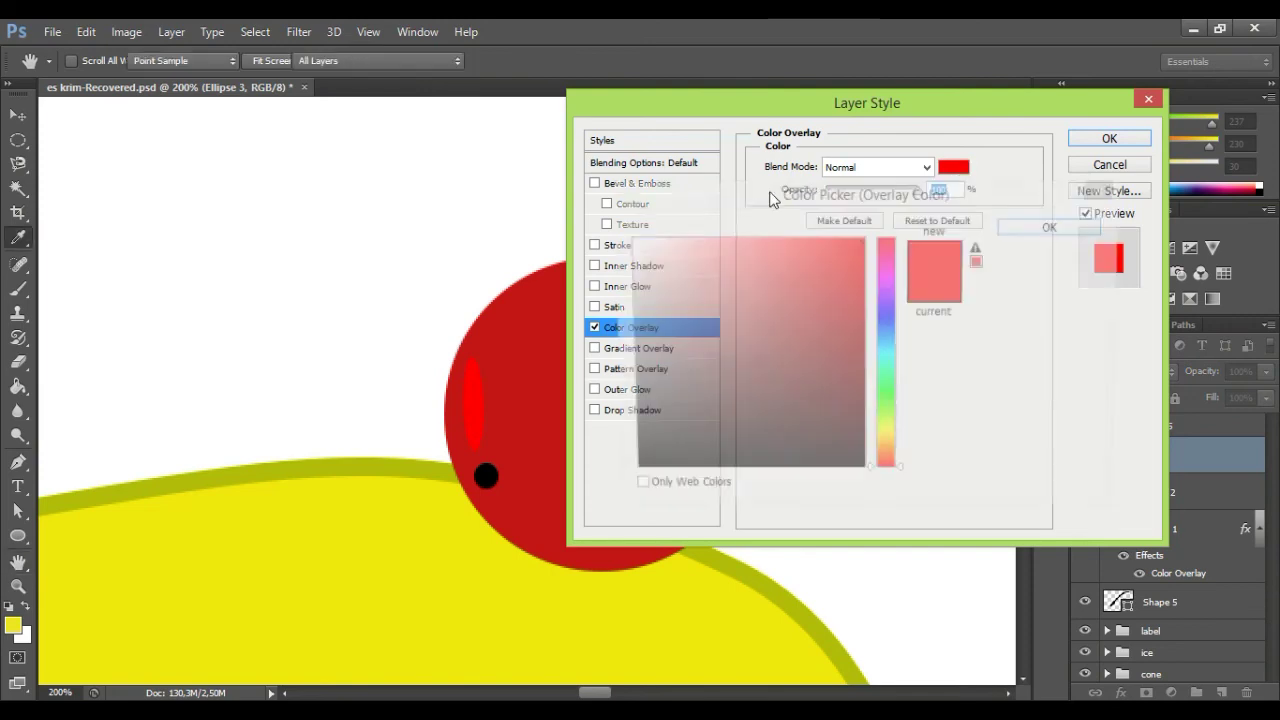
{"action": "left_click", "coordinate": [628, 241]}
{"action": "left_click", "coordinate": [1050, 228]}
{"action": "left_click", "coordinate": [1105, 139]}
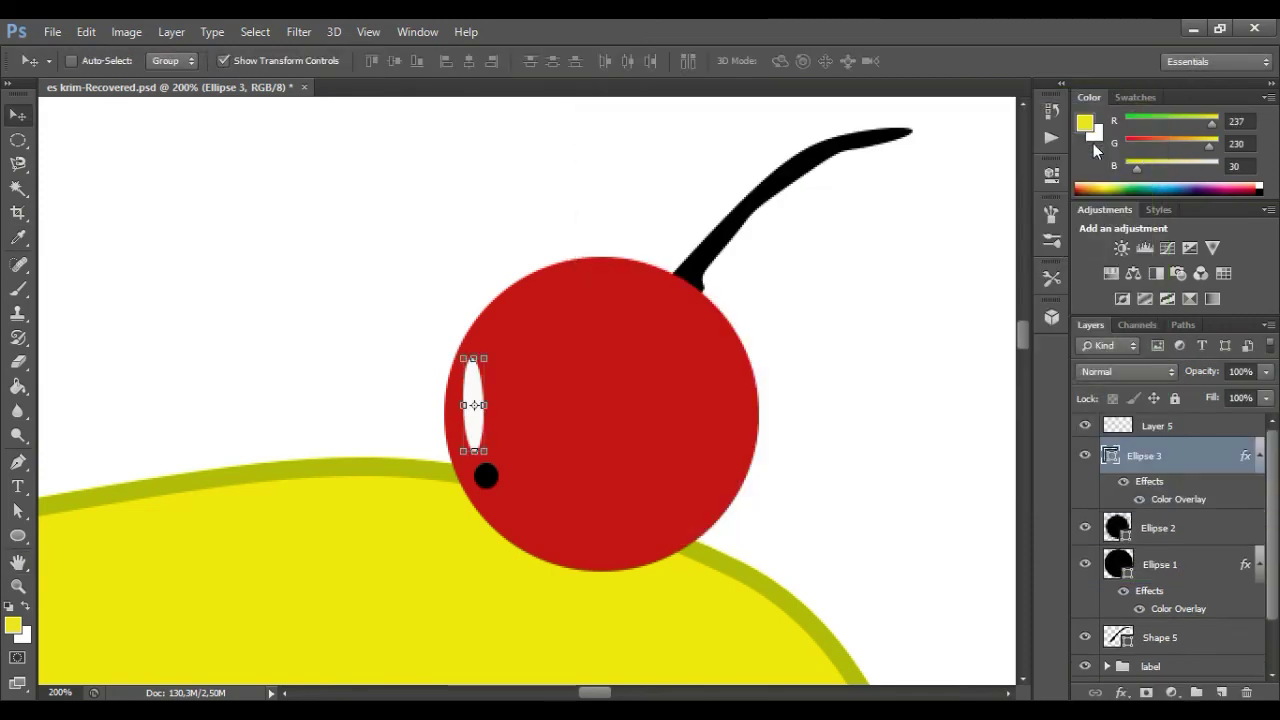
Step: Give the small dot (Ellipse 2) a white Color Overlay
{"action": "left_click", "coordinate": [1185, 529]}
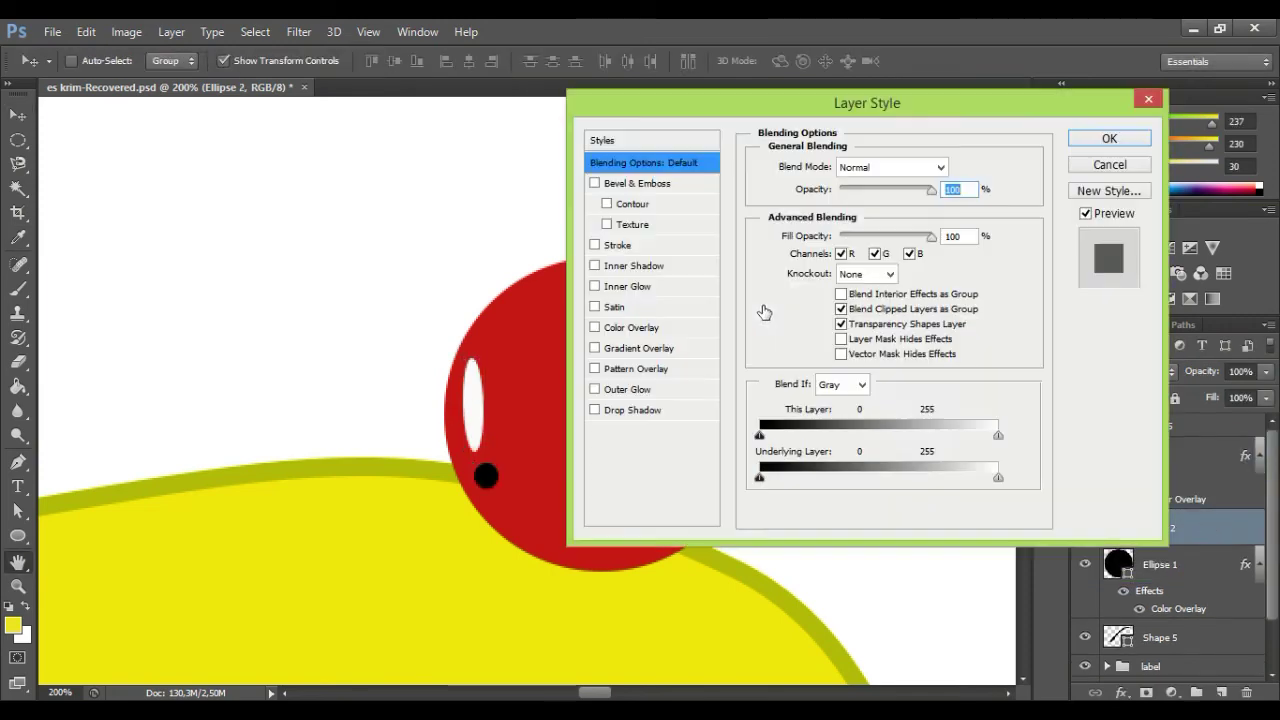
{"action": "left_click", "coordinate": [630, 348]}
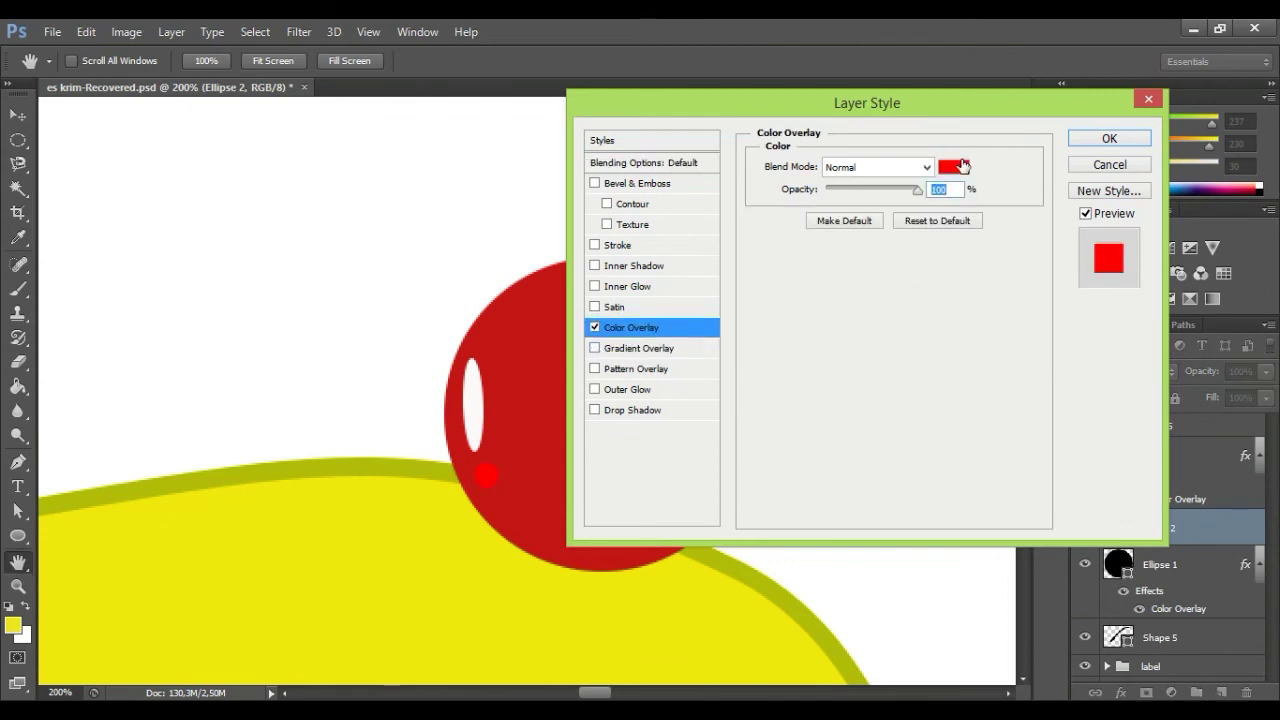
{"action": "left_click", "coordinate": [955, 166]}
{"action": "left_click", "coordinate": [1054, 251]}
{"action": "left_click", "coordinate": [1100, 164]}
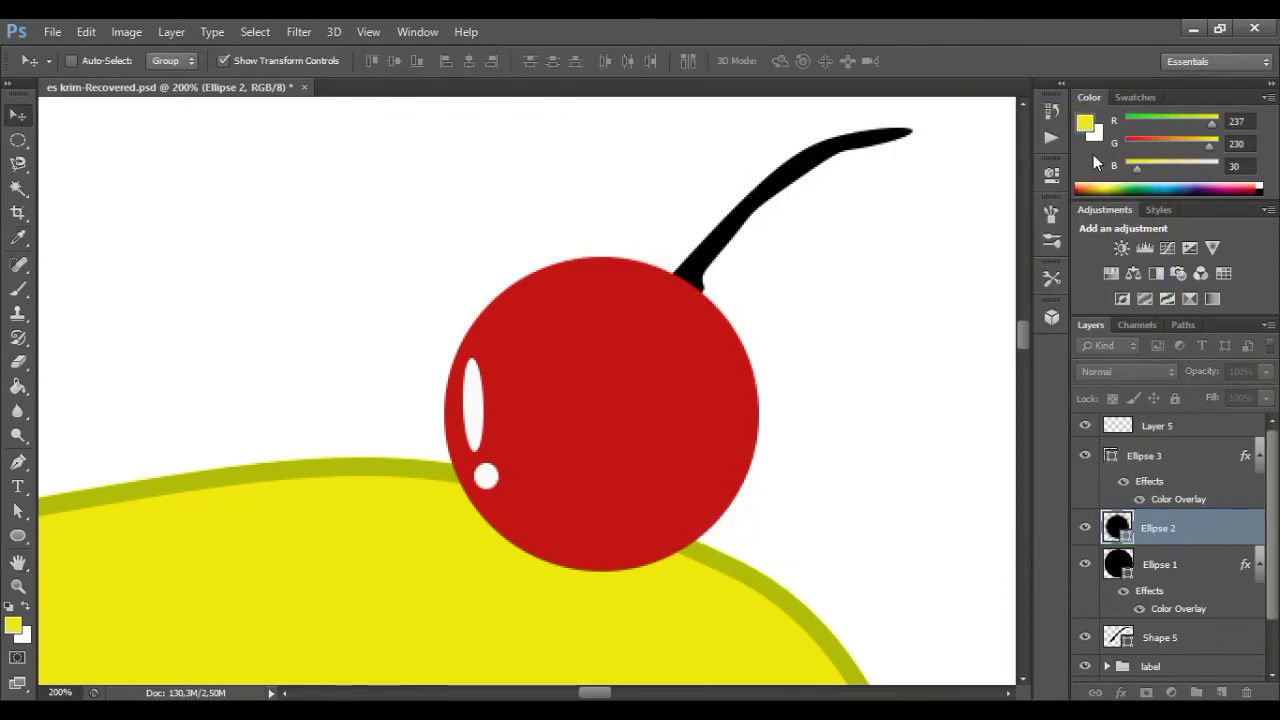
Step: Begin a Pen shape curving along the cherry's lower edge
{"action": "scroll", "coordinate": [1019, 338], "scroll_direction": "down", "scroll_amount": 3}
{"action": "left_click", "coordinate": [18, 462]}
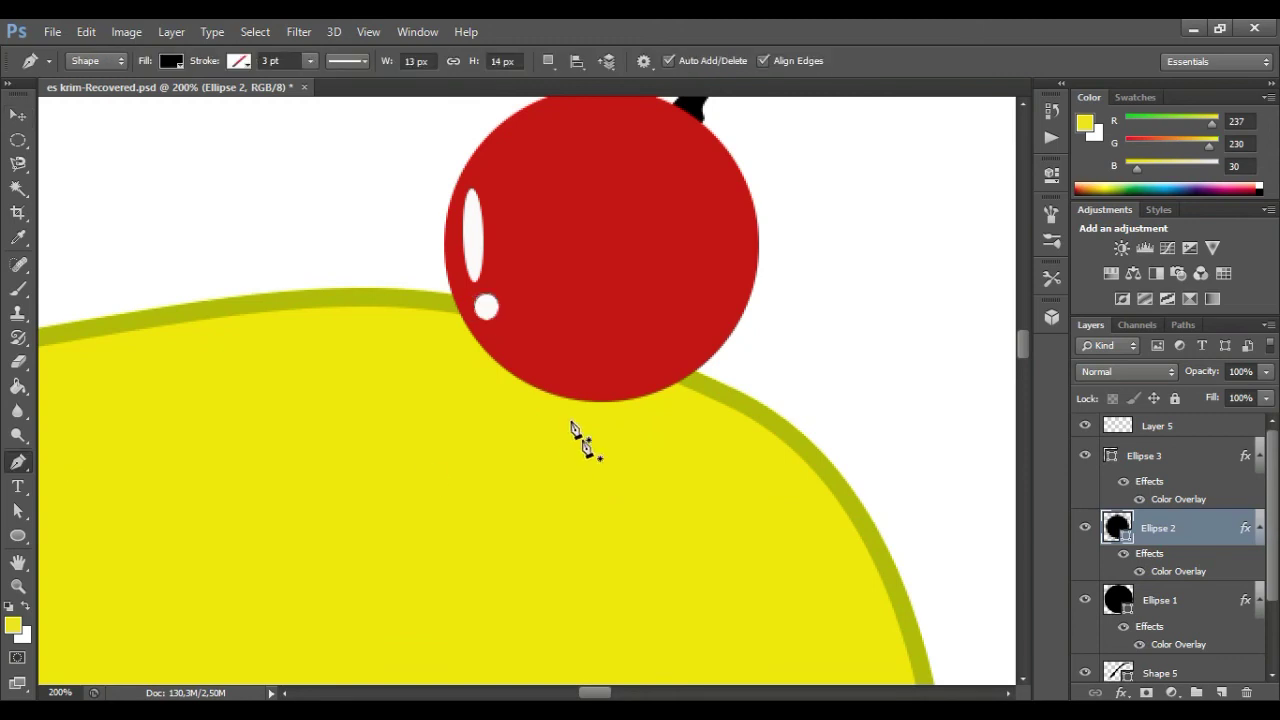
{"action": "left_click", "coordinate": [401, 330]}
{"action": "mouse_move", "coordinate": [435, 352]}
{"action": "left_mouse_down"}
{"action": "mouse_move", "coordinate": [466, 360]}
{"action": "mouse_move", "coordinate": [536, 425]}
{"action": "mouse_move", "coordinate": [573, 421]}
{"action": "left_mouse_up"}
Step: Add drip points across the yellow scoop and close the shape along the cherry's bottom
{"action": "left_click", "coordinate": [585, 410]}
{"action": "left_click", "coordinate": [646, 424]}
{"action": "left_click_drag", "start_coordinate": [662, 409], "coordinate": [685, 417]}
{"action": "left_click", "coordinate": [704, 377]}
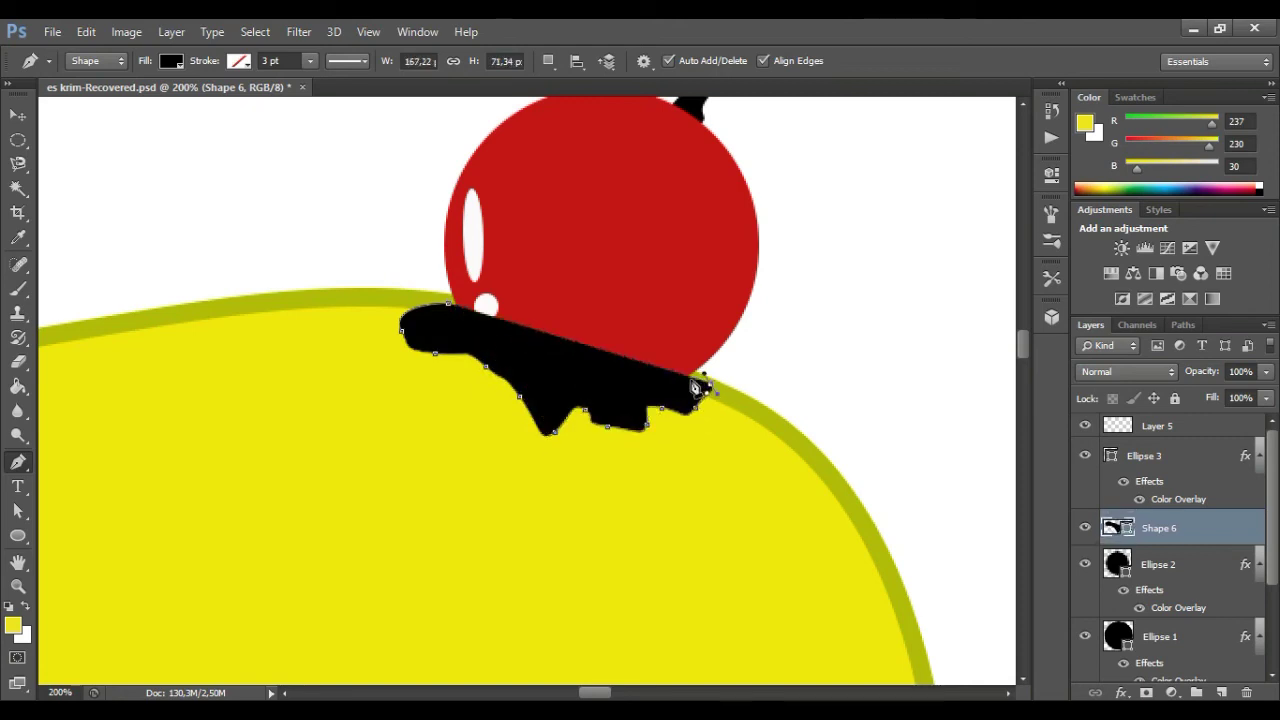
{"action": "left_click_drag", "start_coordinate": [596, 397], "coordinate": [545, 385]}
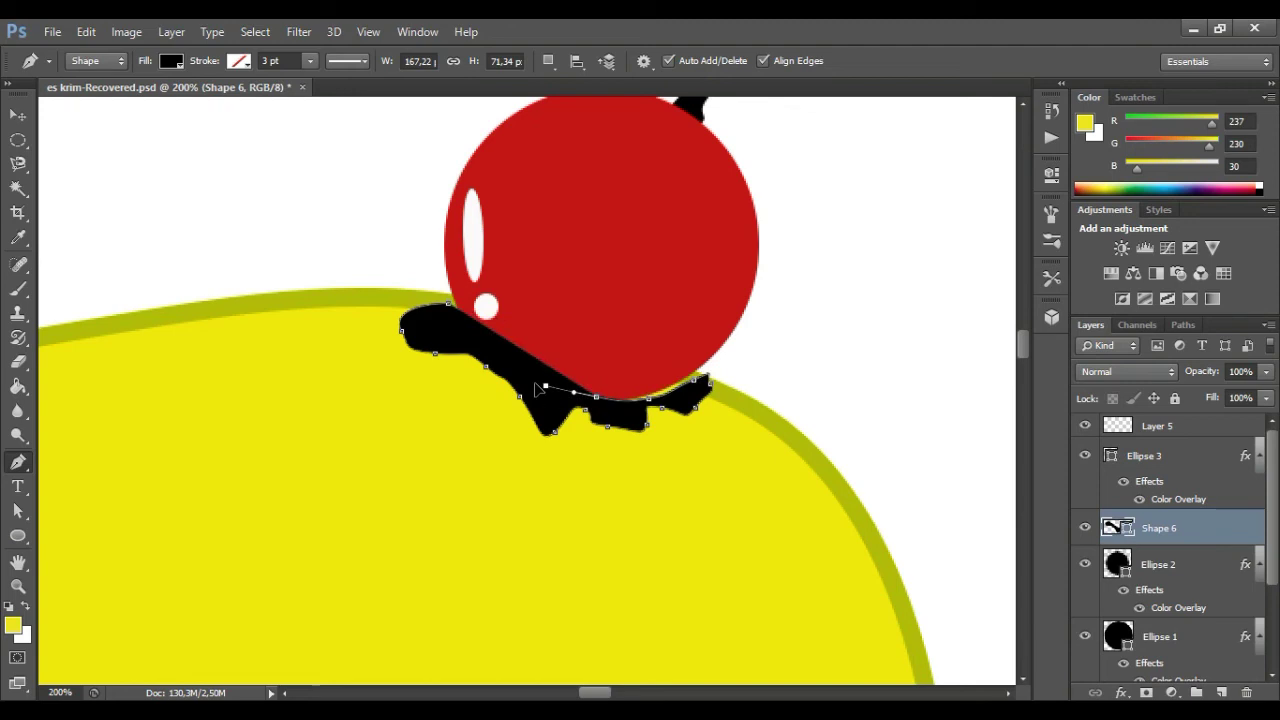
{"action": "left_click", "coordinate": [466, 322]}
Step: Refine one anchor of the drip shape with Path Selection
{"action": "key", "text": "a"}
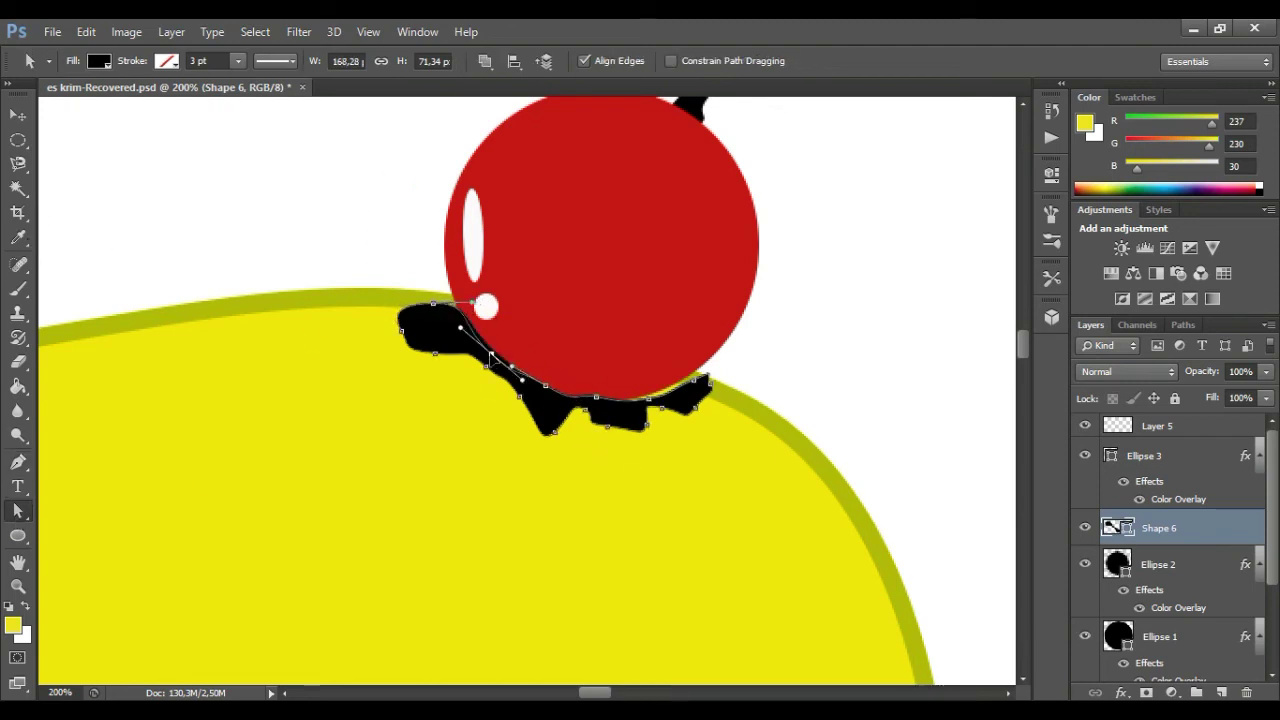
{"action": "left_click", "coordinate": [700, 377]}
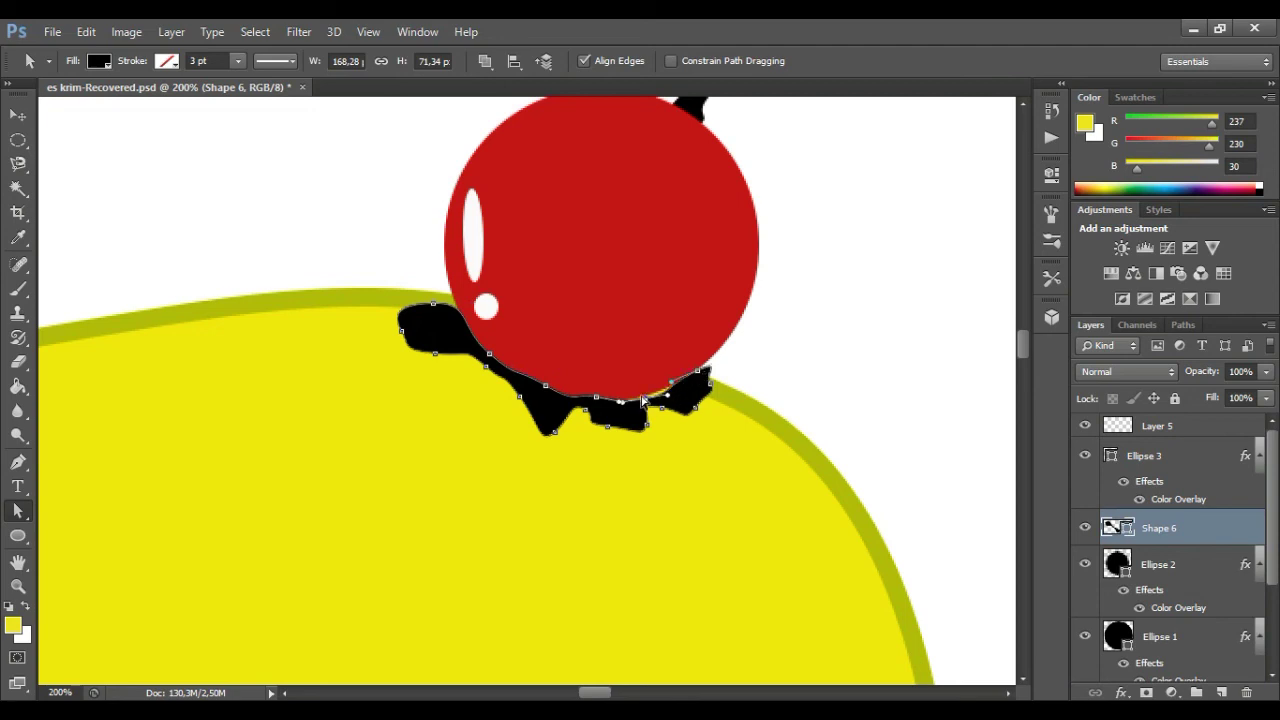
{"action": "key", "text": "v"}
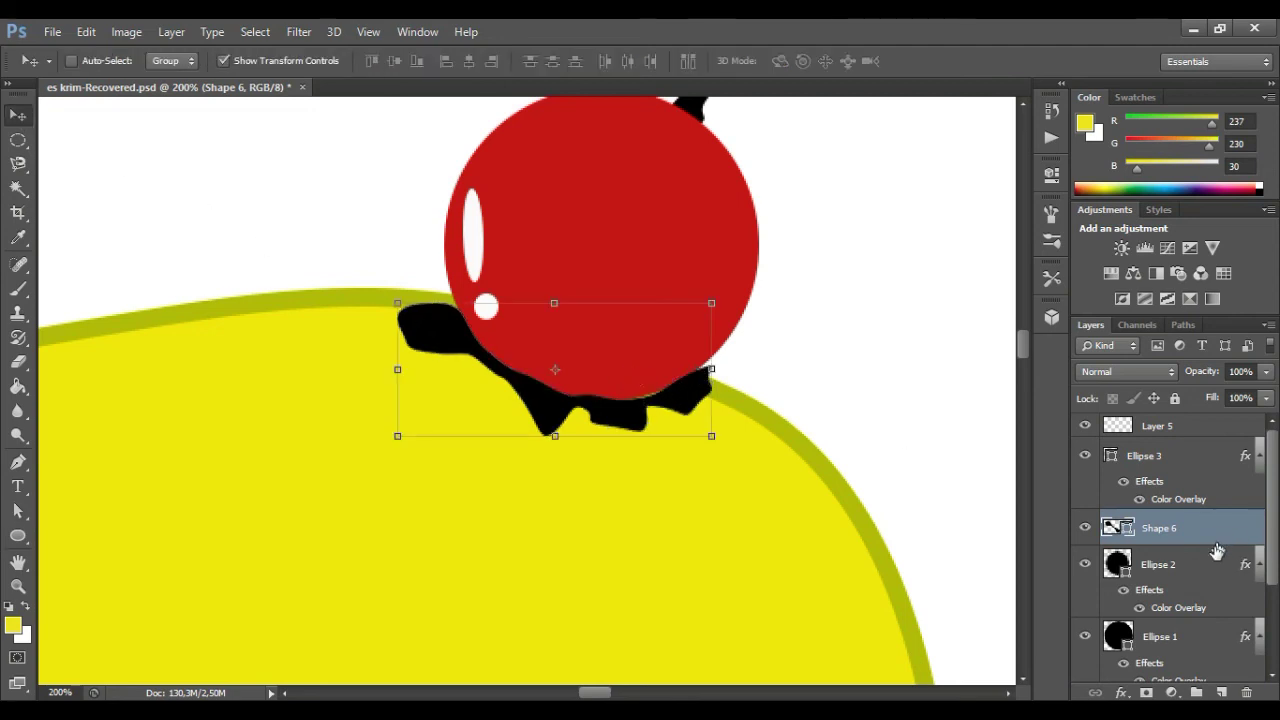
{"action": "double_click", "coordinate": [1216, 545]}
Step: Give Shape 6 a dark olive-yellow Color Overlay (b8a314)
{"action": "left_click", "coordinate": [631, 327]}
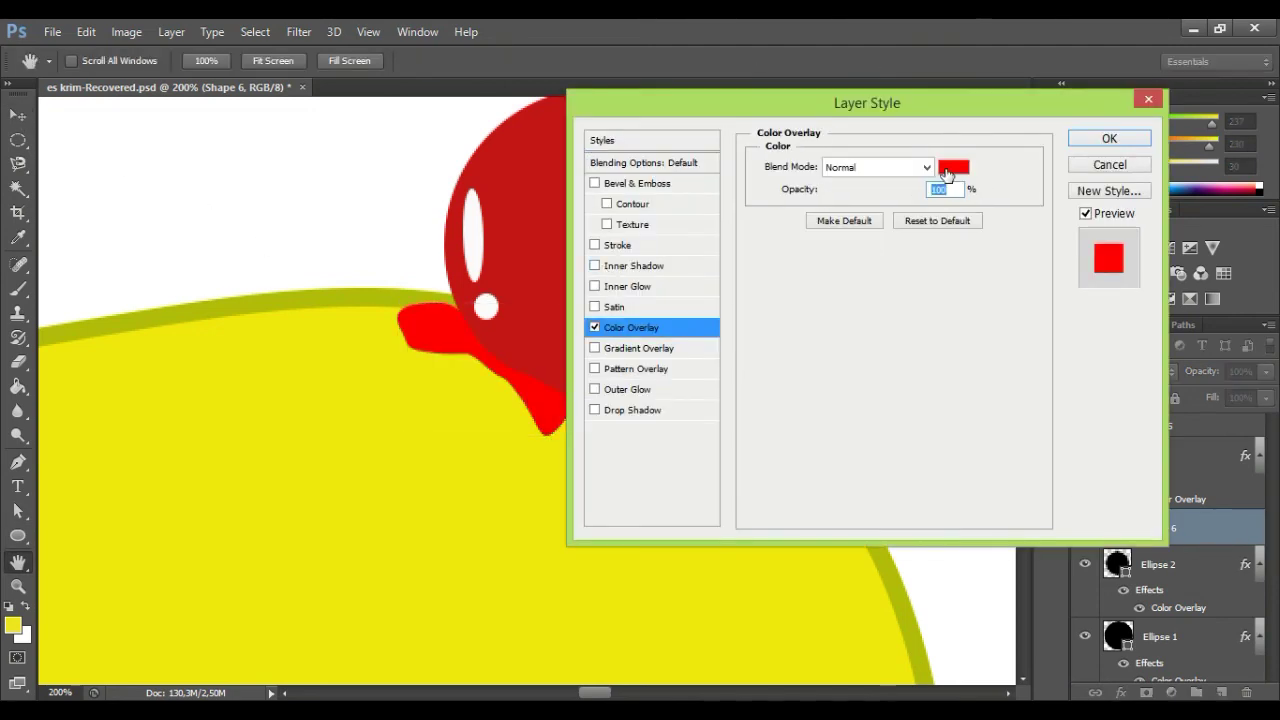
{"action": "left_click", "coordinate": [951, 167]}
{"action": "mouse_move", "coordinate": [887, 436]}
{"action": "left_mouse_down"}
{"action": "mouse_move", "coordinate": [893, 456]}
{"action": "mouse_move", "coordinate": [903, 442]}
{"action": "left_mouse_up"}
{"action": "left_click", "coordinate": [819, 357]}
{"action": "mouse_move", "coordinate": [819, 357]}
{"action": "left_mouse_down"}
{"action": "mouse_move", "coordinate": [849, 284]}
{"action": "mouse_move", "coordinate": [826, 287]}
{"action": "mouse_move", "coordinate": [846, 291]}
{"action": "left_mouse_up"}
{"action": "left_click", "coordinate": [818, 300]}
{"action": "left_click", "coordinate": [1055, 226]}
{"action": "left_click", "coordinate": [1109, 138]}
{"action": "scroll", "coordinate": [1027, 342], "scroll_direction": "up", "scroll_amount": 3}
Step: Zoom out to the full ice cream and select cherry layers in the Layers panel
{"action": "scroll", "coordinate": [1027, 342], "scroll_direction": "down", "scroll_amount": 8}
{"action": "key", "text": "z"}
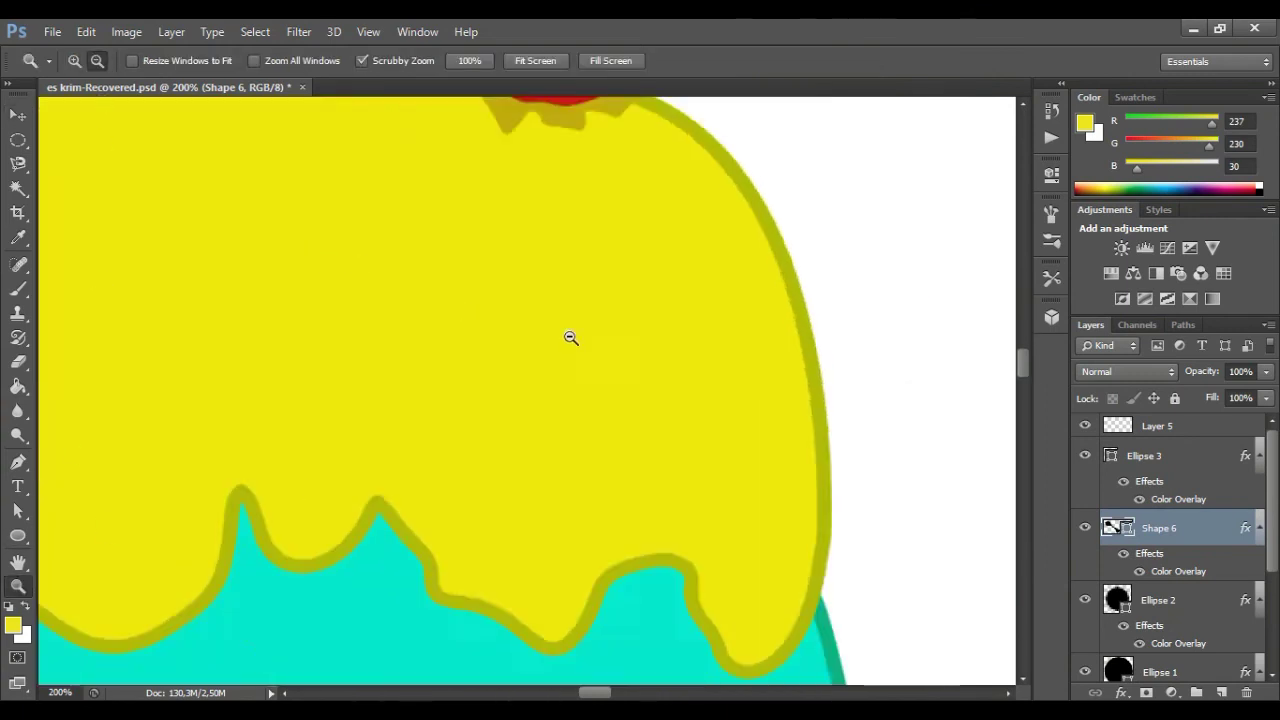
{"action": "left_click", "coordinate": [570, 338], "text": "alt"}
{"action": "left_click", "coordinate": [720, 357], "text": "alt"}
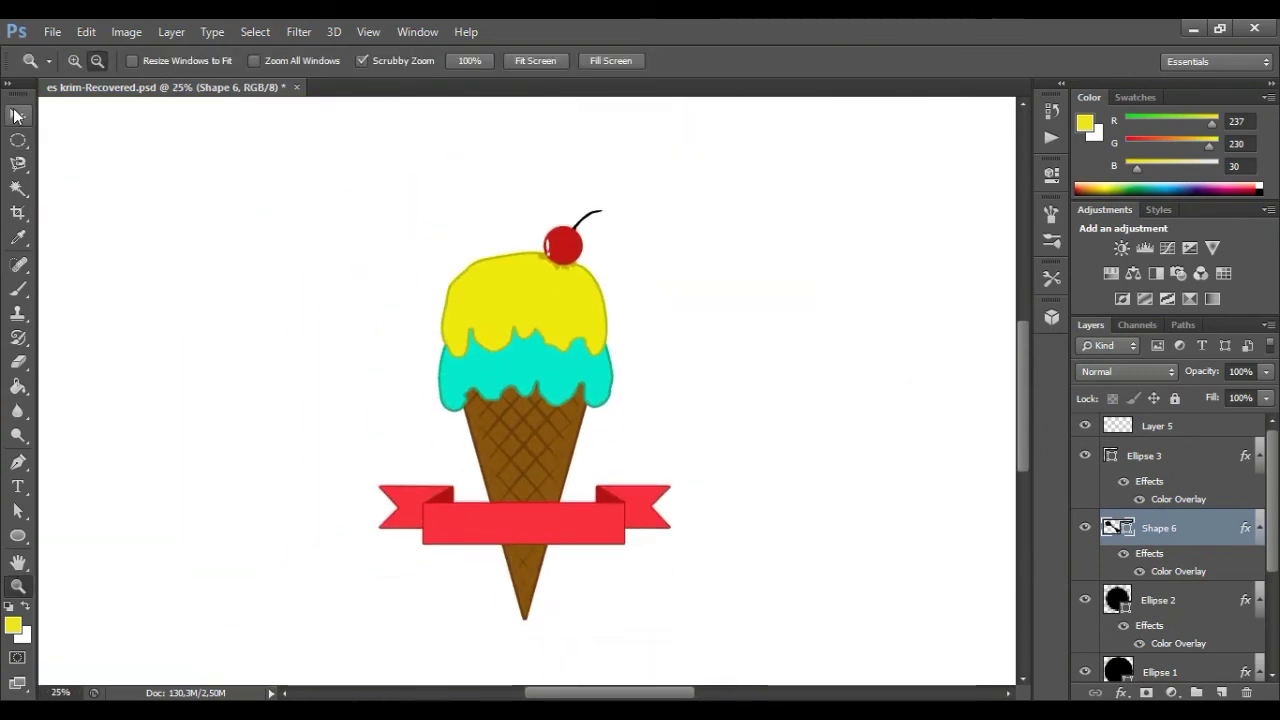
{"action": "left_click", "coordinate": [15, 115]}
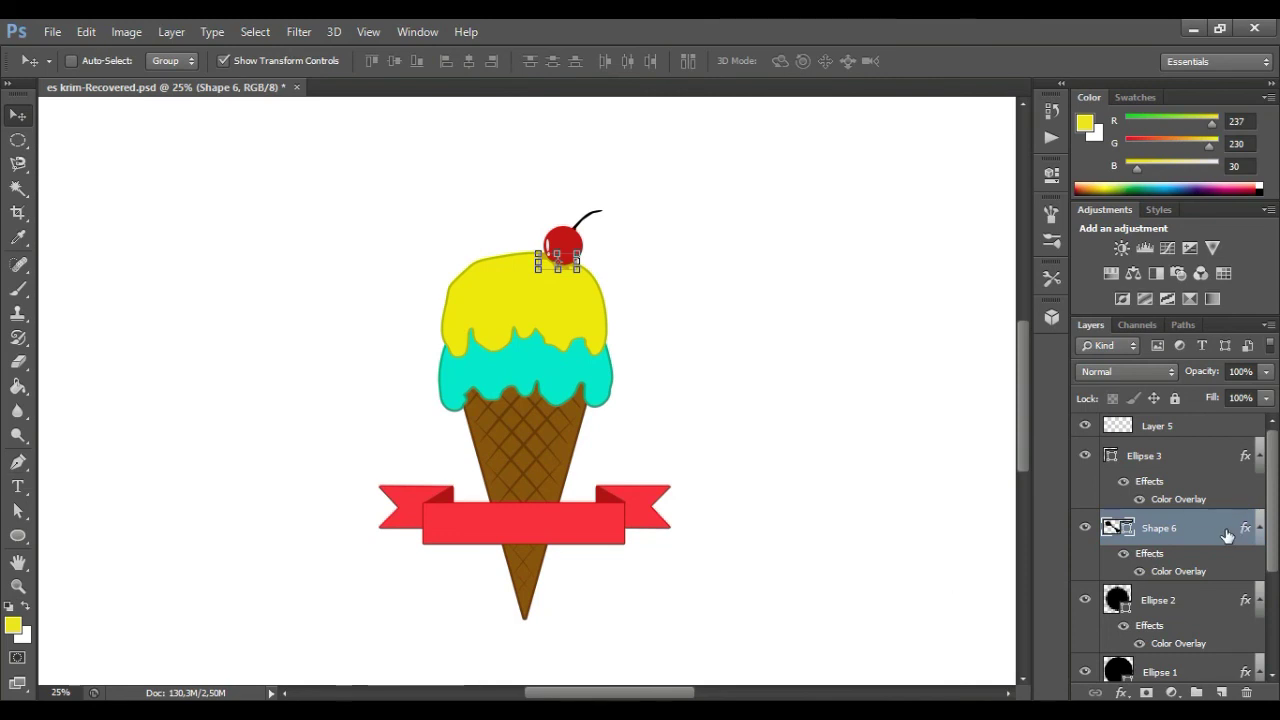
{"action": "left_click", "coordinate": [1200, 452], "text": "ctrl"}
{"action": "left_click", "coordinate": [1197, 605], "text": "ctrl"}
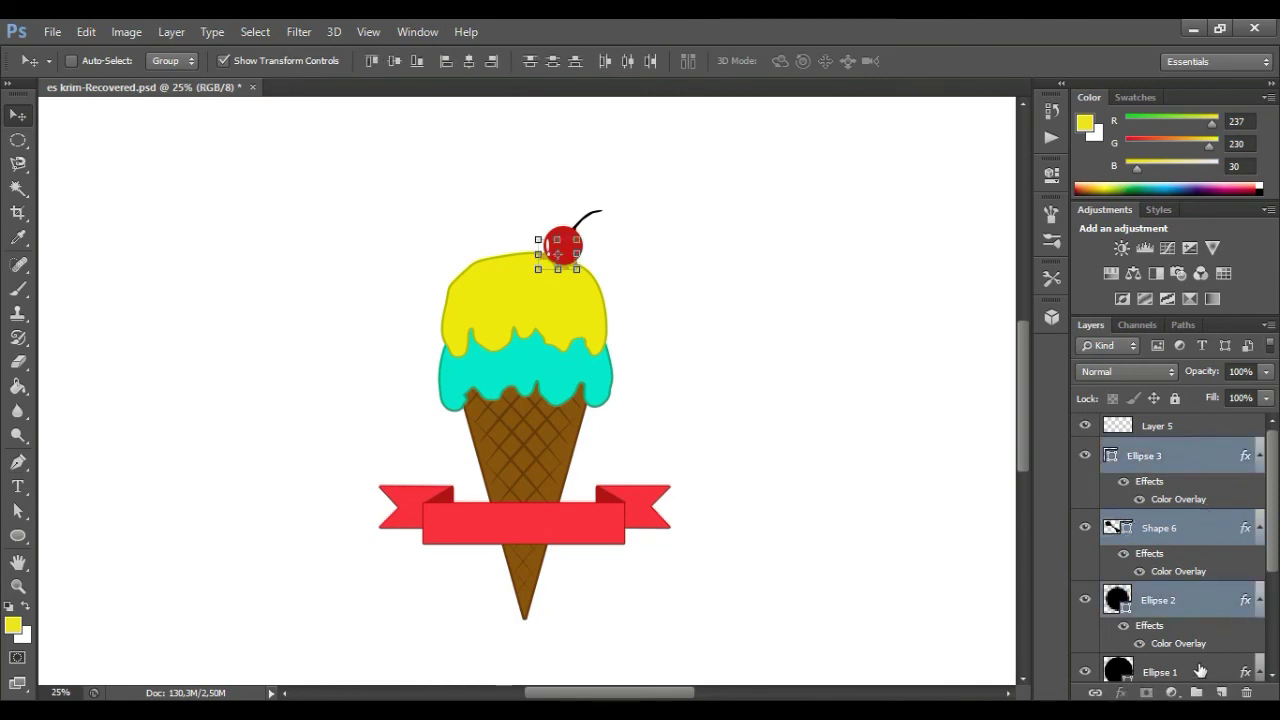
{"action": "left_click", "coordinate": [1215, 533]}
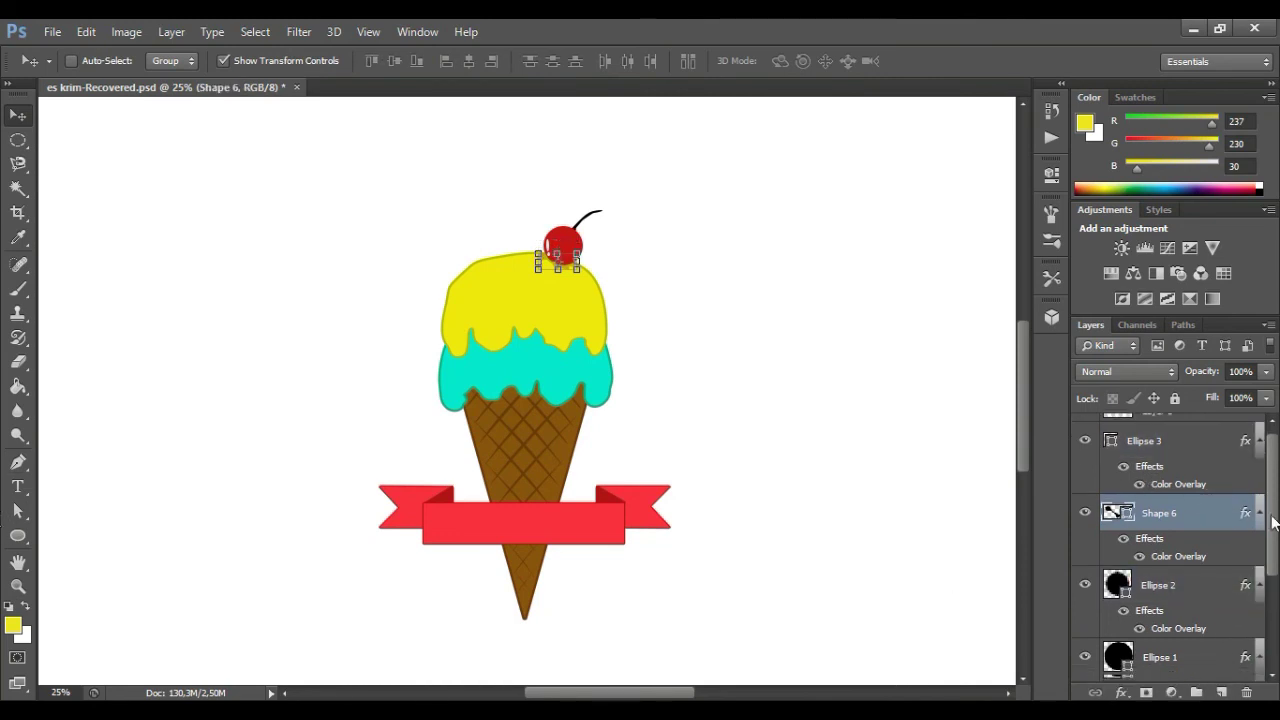
{"action": "scroll", "coordinate": [1180, 550], "scroll_direction": "down", "scroll_amount": 1}
Step: Enlarge the cherry stem, Shape 5, slightly with Free Transform
{"action": "left_click", "coordinate": [1180, 621]}
{"action": "key", "text": "ctrl+t"}
{"action": "left_click_drag", "start_coordinate": [604, 210], "coordinate": [613, 199]}
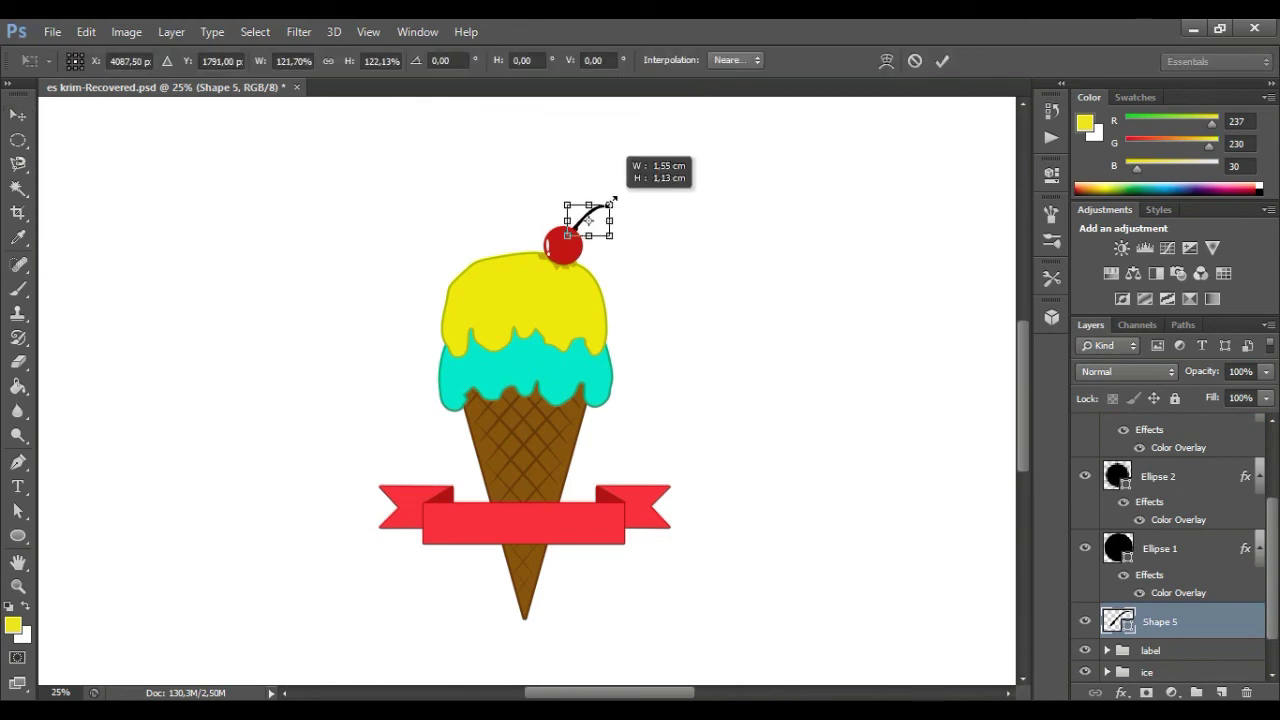
{"action": "key", "text": "Return"}
{"action": "left_click", "coordinate": [18, 587]}
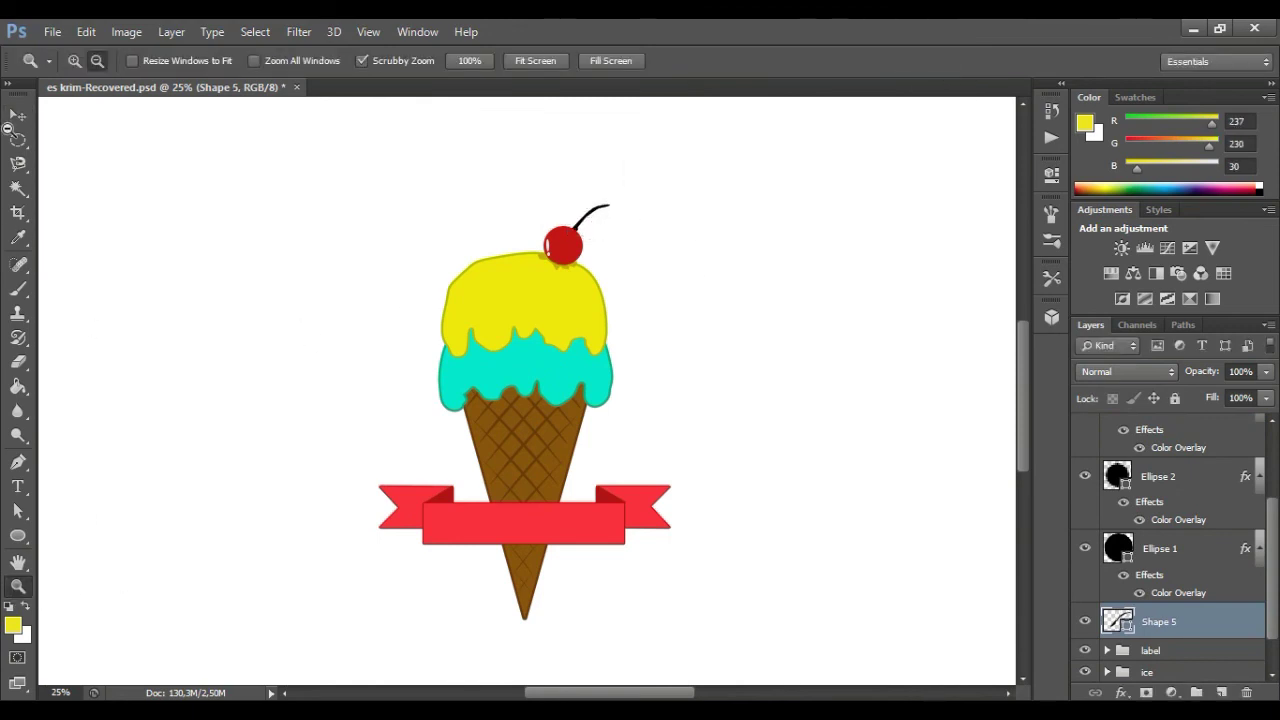
{"action": "left_click", "coordinate": [17, 116]}
Step: Group all cherry layers into a group named liche and nudge it slightly left
{"action": "left_click", "coordinate": [1210, 550], "text": "shift"}
{"action": "left_click", "coordinate": [1200, 476], "text": "shift"}
{"action": "scroll", "coordinate": [1190, 480], "scroll_direction": "up", "scroll_amount": 2}
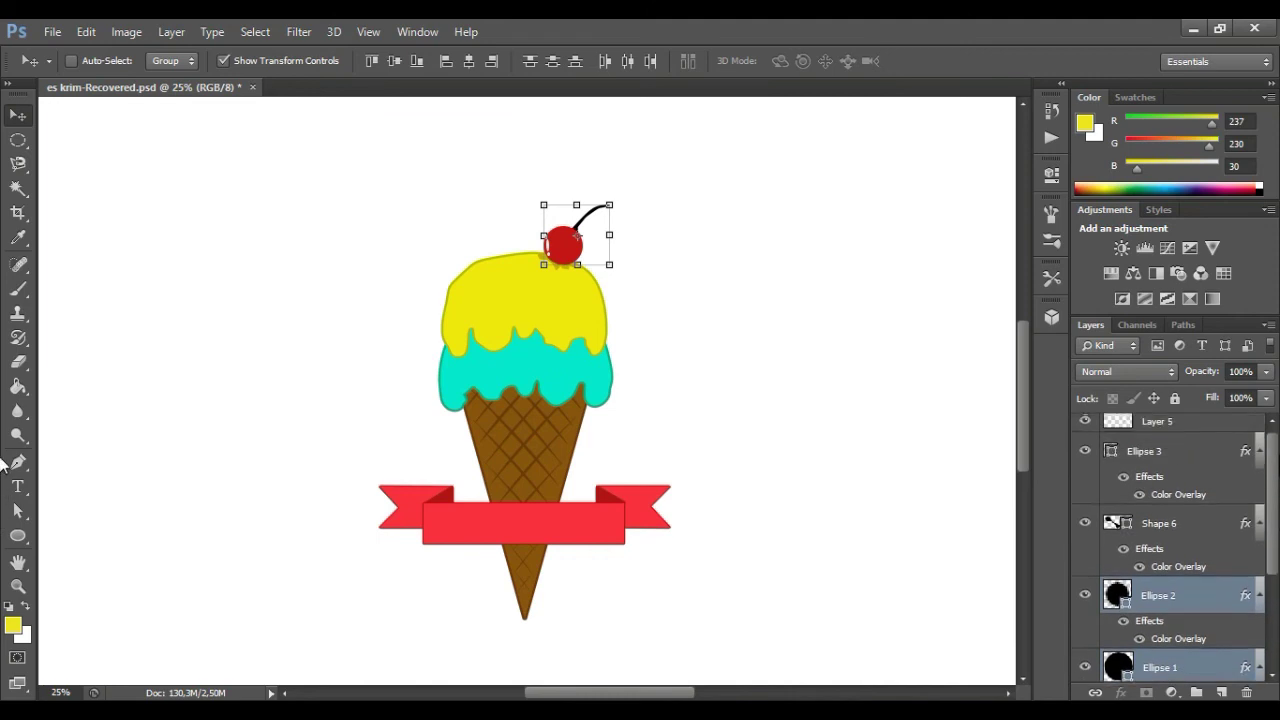
{"action": "left_click", "coordinate": [1190, 528], "text": "shift"}
{"action": "left_click", "coordinate": [1189, 458], "text": "shift"}
{"action": "right_click", "coordinate": [1189, 464]}
{"action": "left_click", "coordinate": [880, 209]}
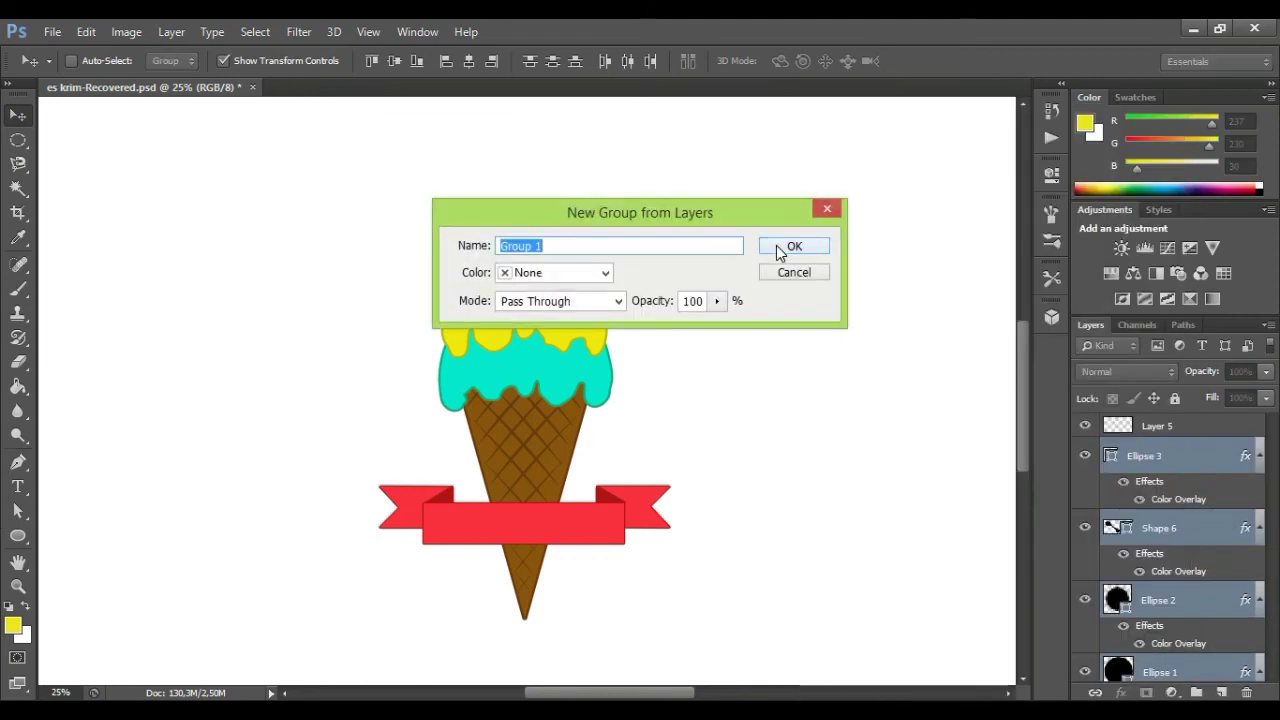
{"action": "left_click", "coordinate": [806, 246]}
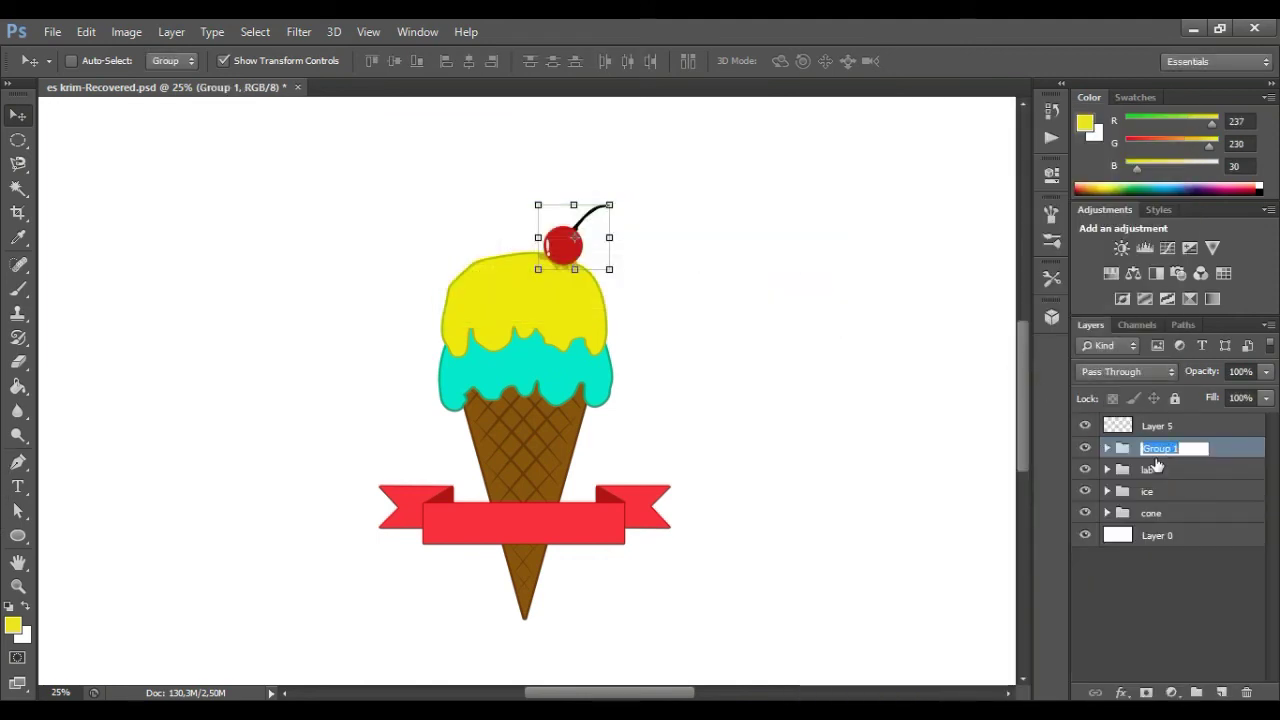
{"action": "type", "text": "liche"}
{"action": "key", "text": "Return"}
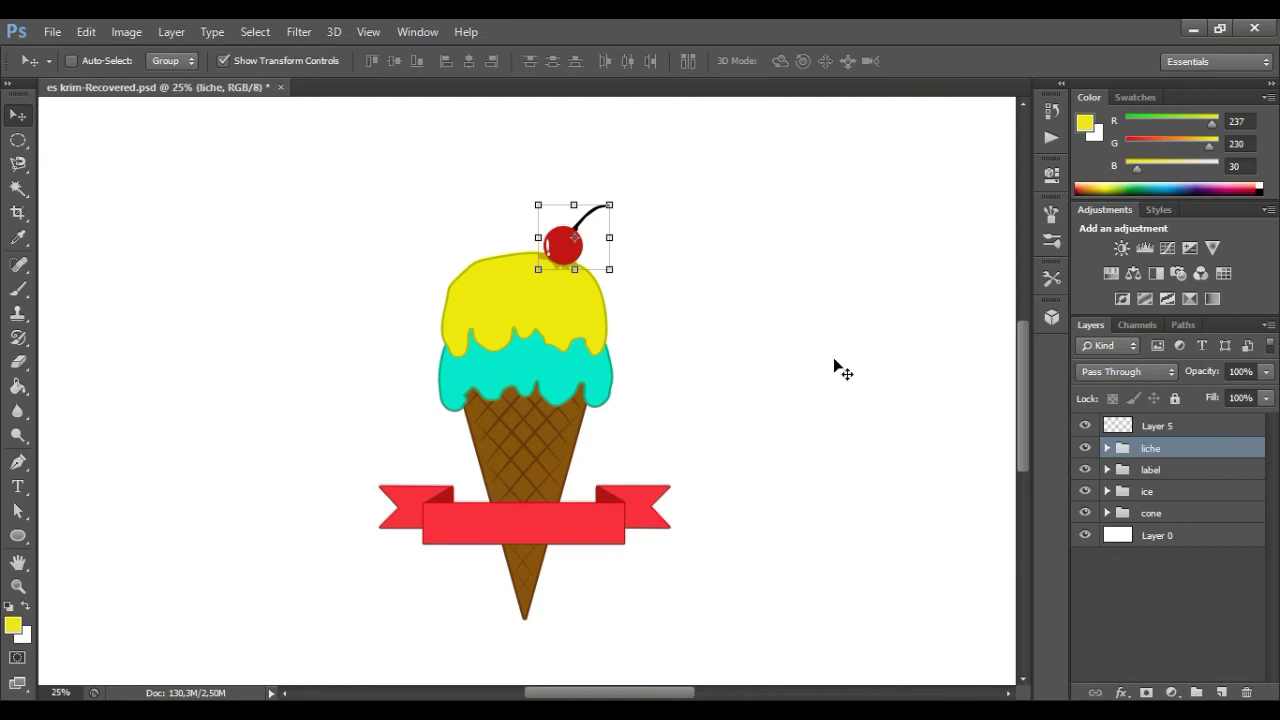
{"action": "left_click_drag", "start_coordinate": [567, 257], "coordinate": [560, 257]}
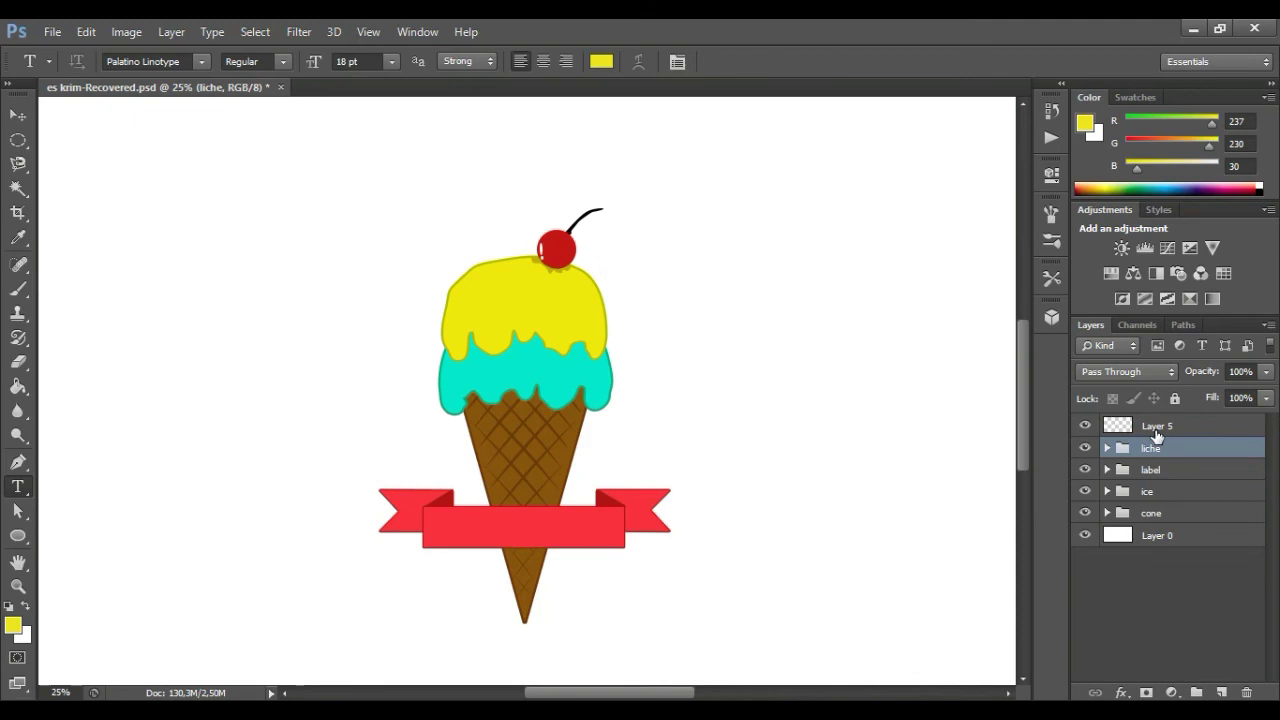
Step: Commit the MY ICE CREAM text and shift it left on the ribbon
{"action": "left_click", "coordinate": [518, 530]}
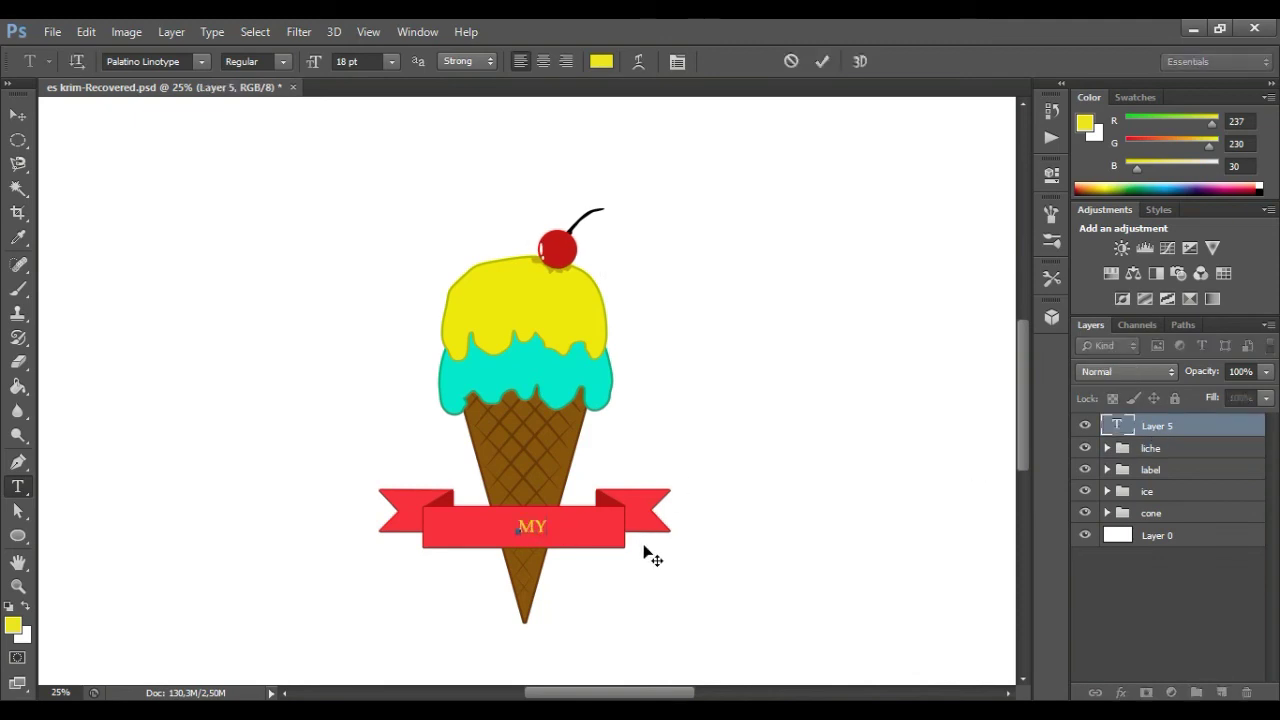
{"action": "type", "text": "MY ICE CREAM"}
{"action": "left_click", "coordinate": [18, 116]}
{"action": "left_click_drag", "start_coordinate": [613, 530], "coordinate": [558, 527]}
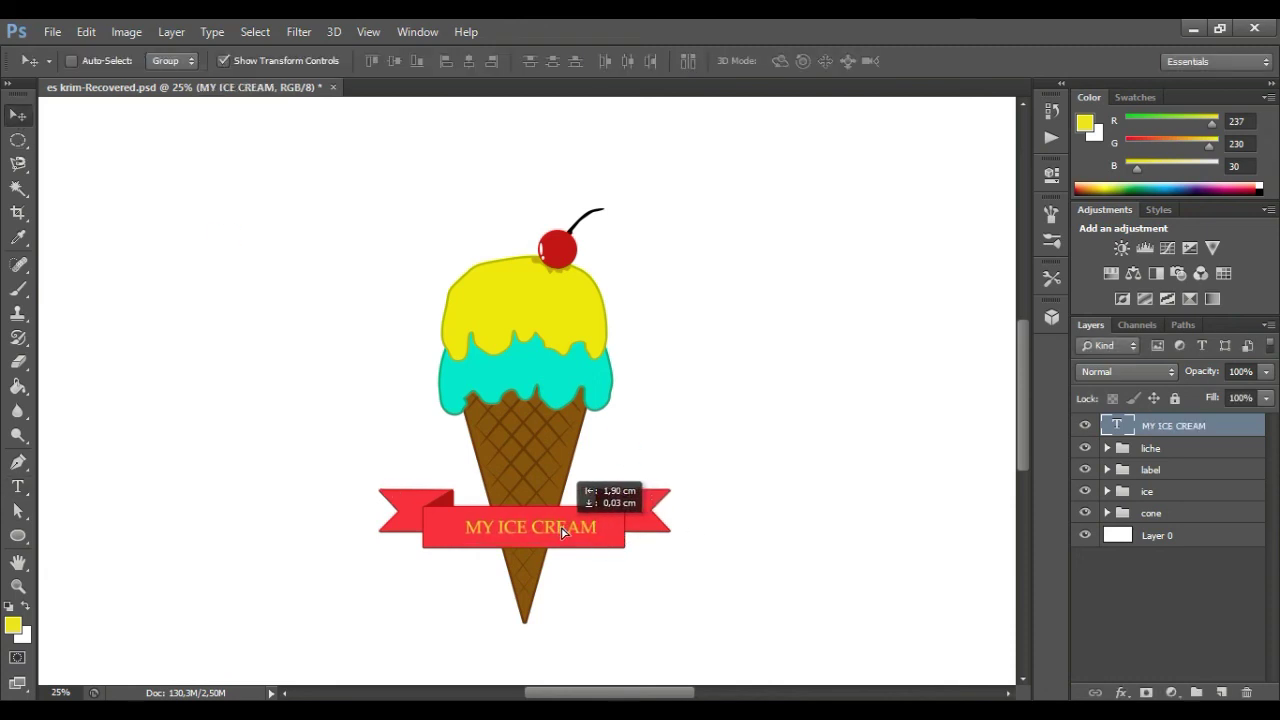
{"action": "scroll", "coordinate": [524, 525], "scroll_direction": "up", "scroll_amount": 1}
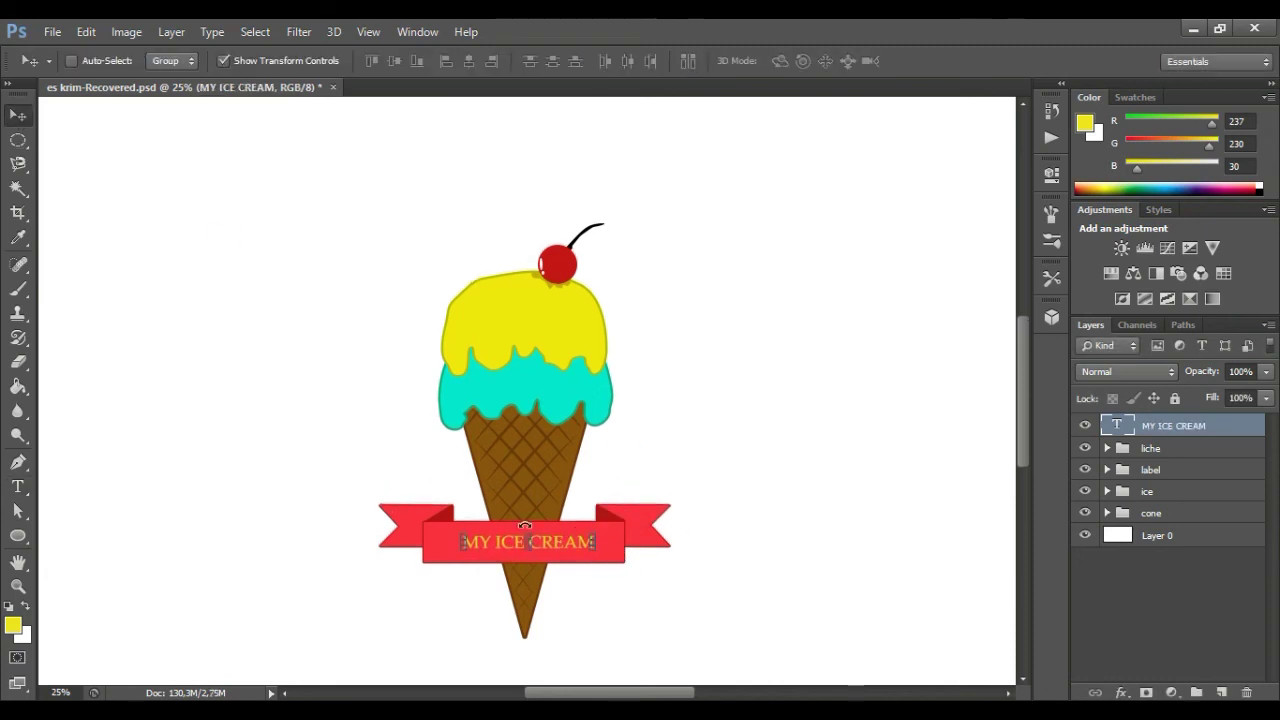
{"action": "left_click", "coordinate": [1100, 424]}
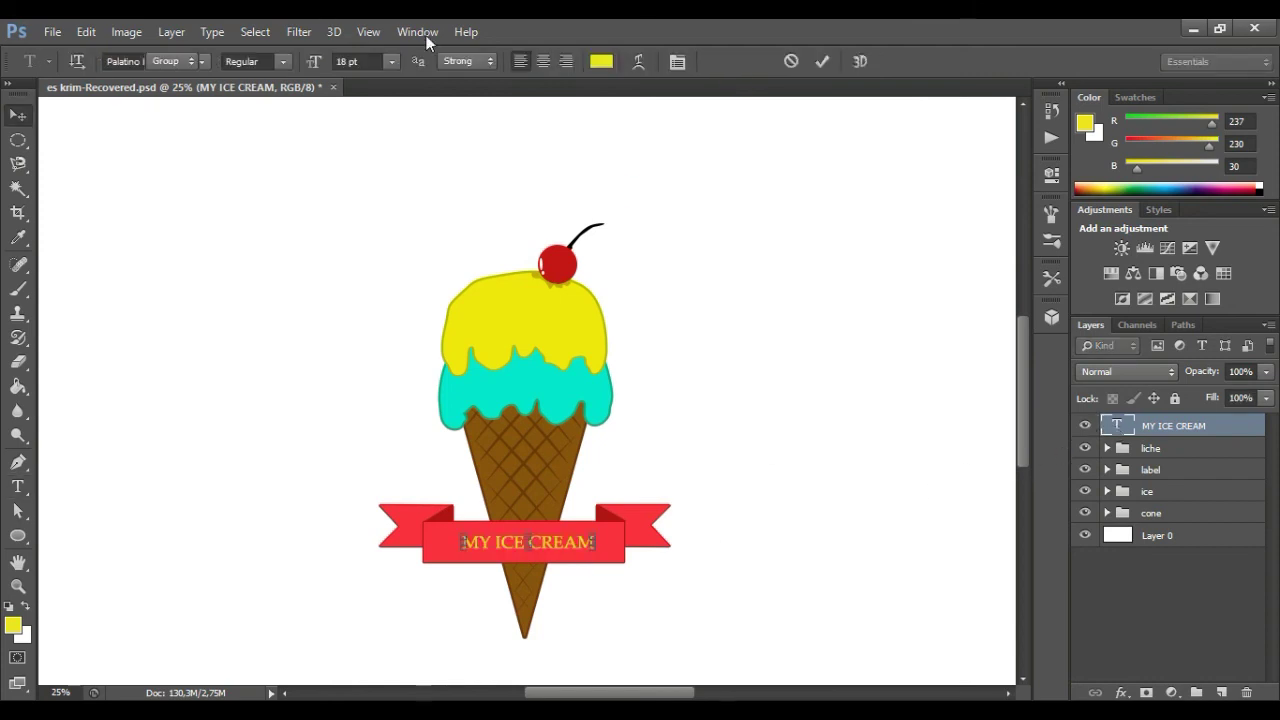
{"action": "right_click", "coordinate": [1100, 424]}
{"action": "left_click", "coordinate": [1127, 406]}
Step: Resize the ribbon text to 24 pt and re-centre it on the ribbon
{"action": "double_click", "coordinate": [1117, 425]}
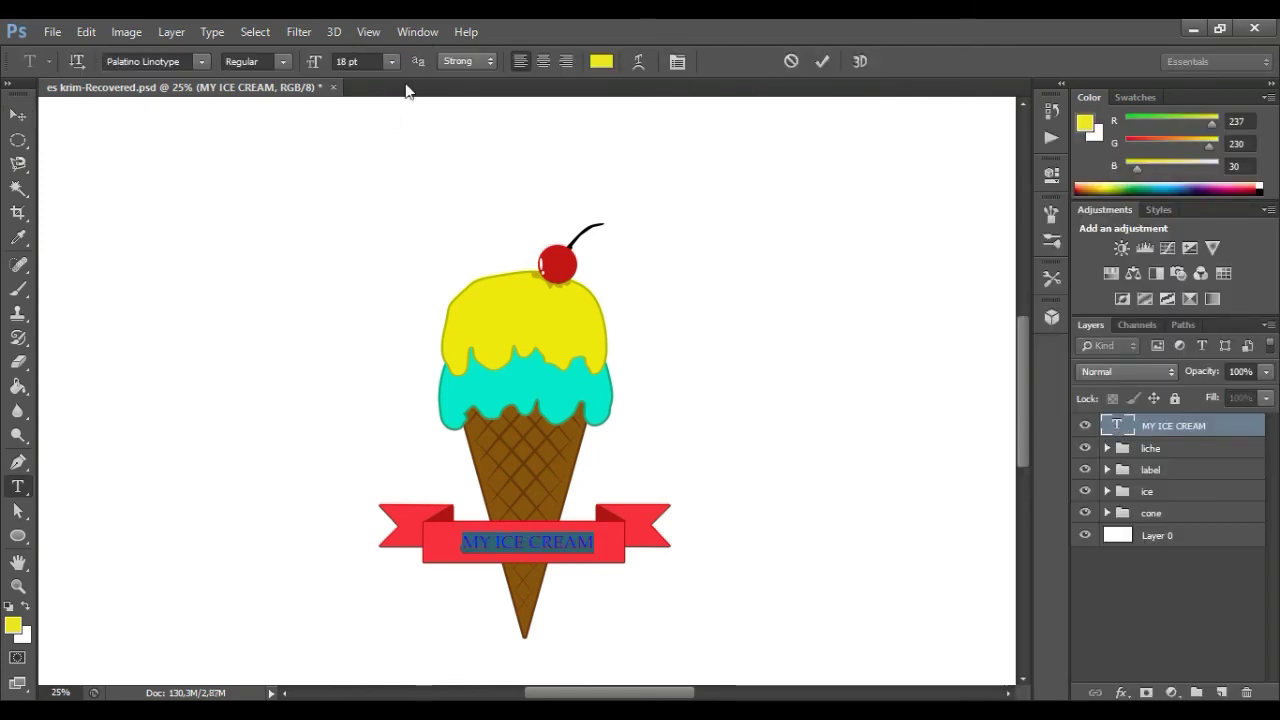
{"action": "left_click", "coordinate": [391, 61]}
{"action": "left_click", "coordinate": [386, 295]}
{"action": "left_click", "coordinate": [391, 61]}
{"action": "left_click", "coordinate": [380, 275]}
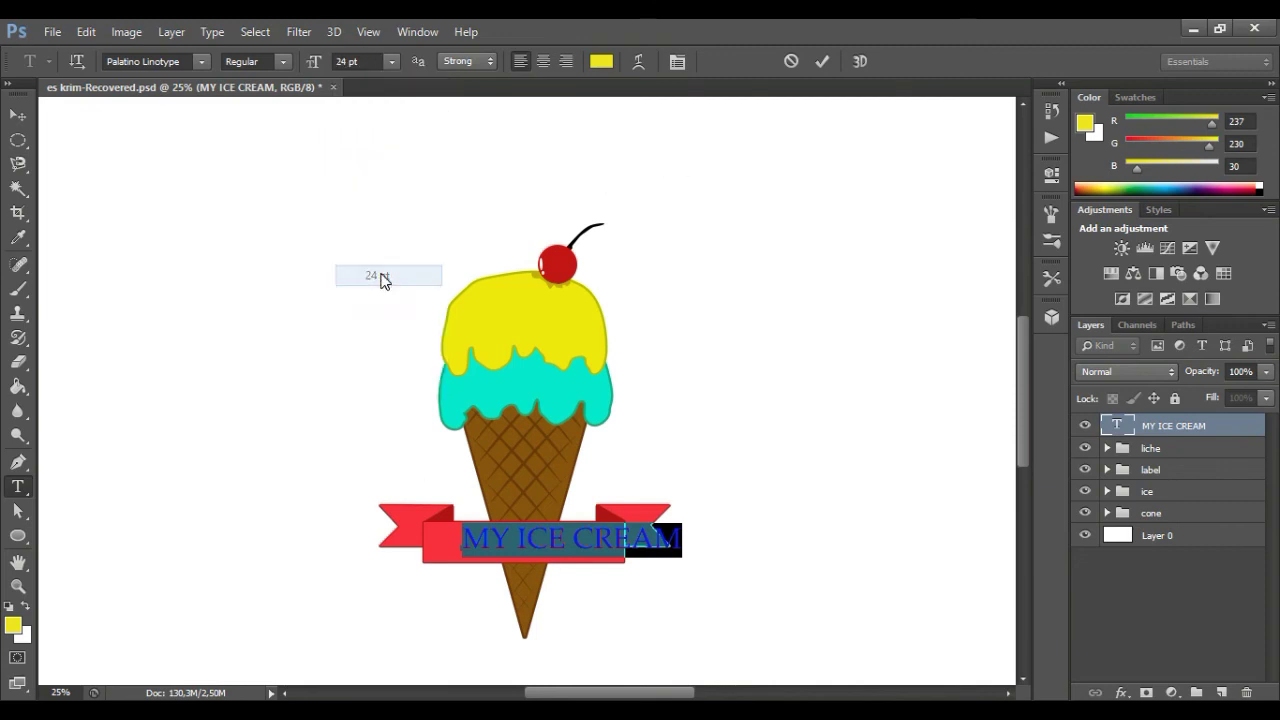
{"action": "left_click", "coordinate": [826, 60]}
{"action": "left_click_drag", "start_coordinate": [576, 541], "coordinate": [553, 546]}
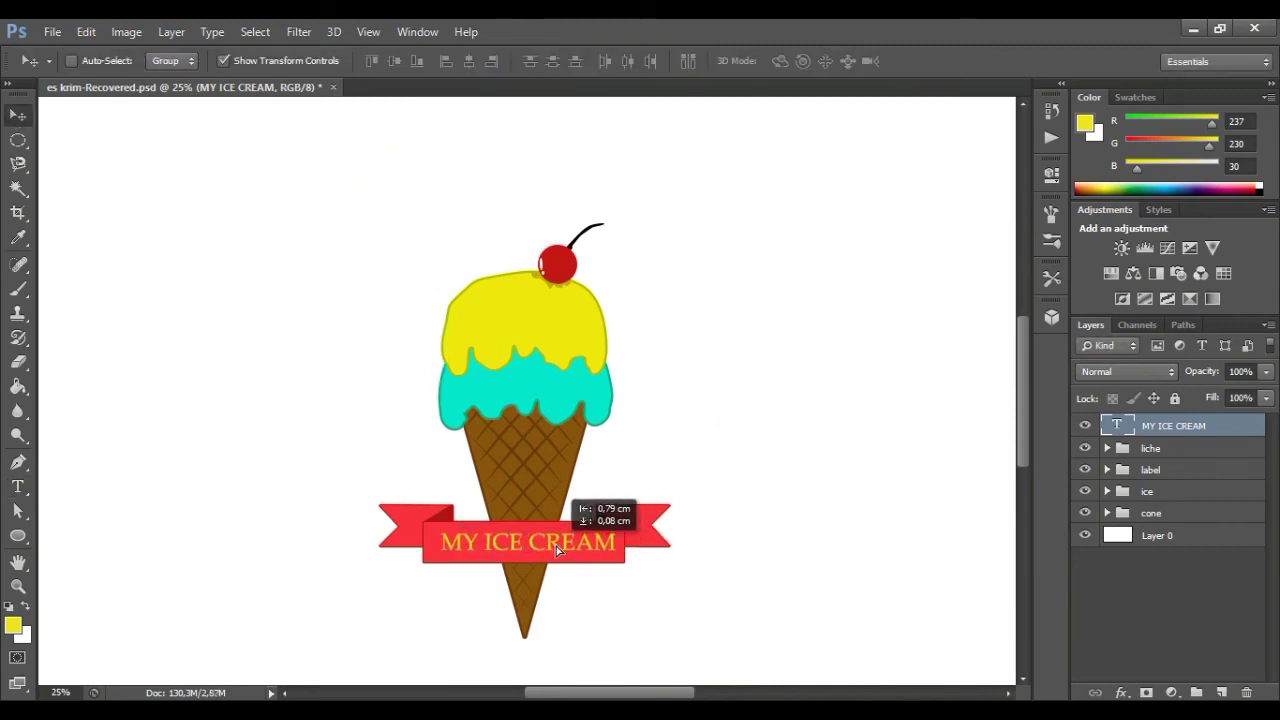
Step: Try a darker orange foreground colour, then select all the MY ICE CREAM text
{"action": "left_click", "coordinate": [1093, 122]}
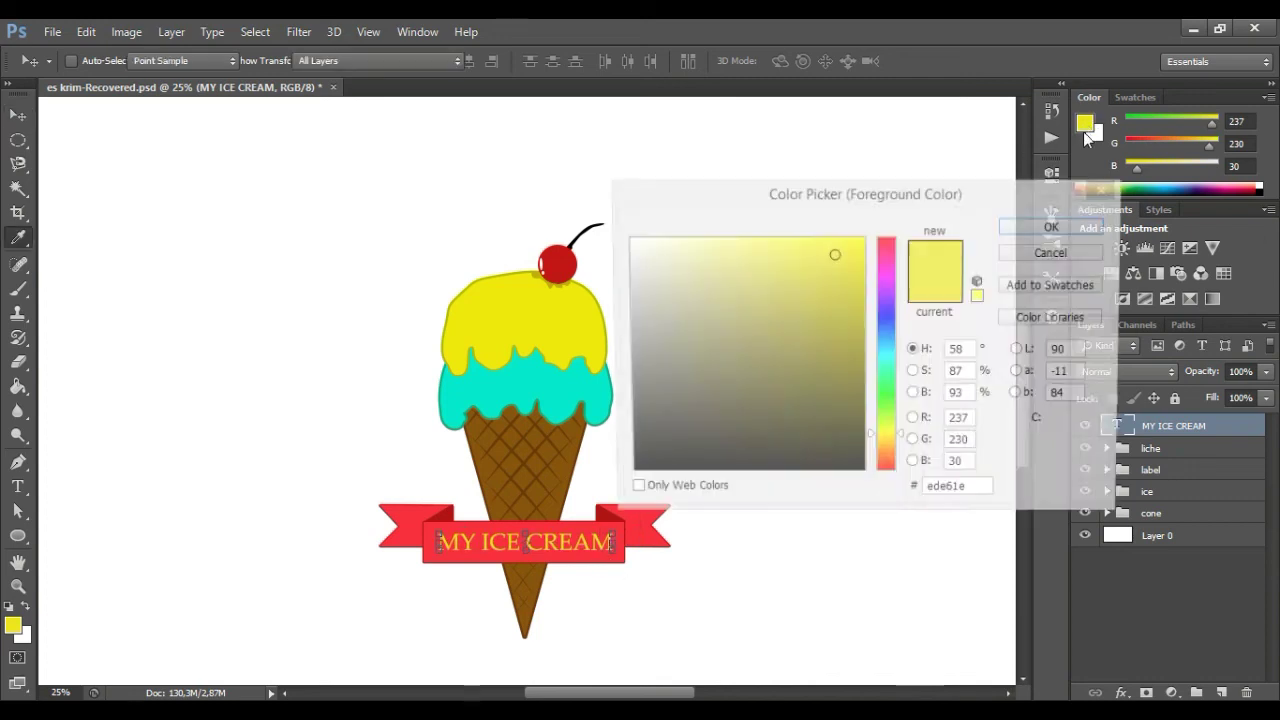
{"action": "left_click_drag", "start_coordinate": [903, 444], "coordinate": [900, 456]}
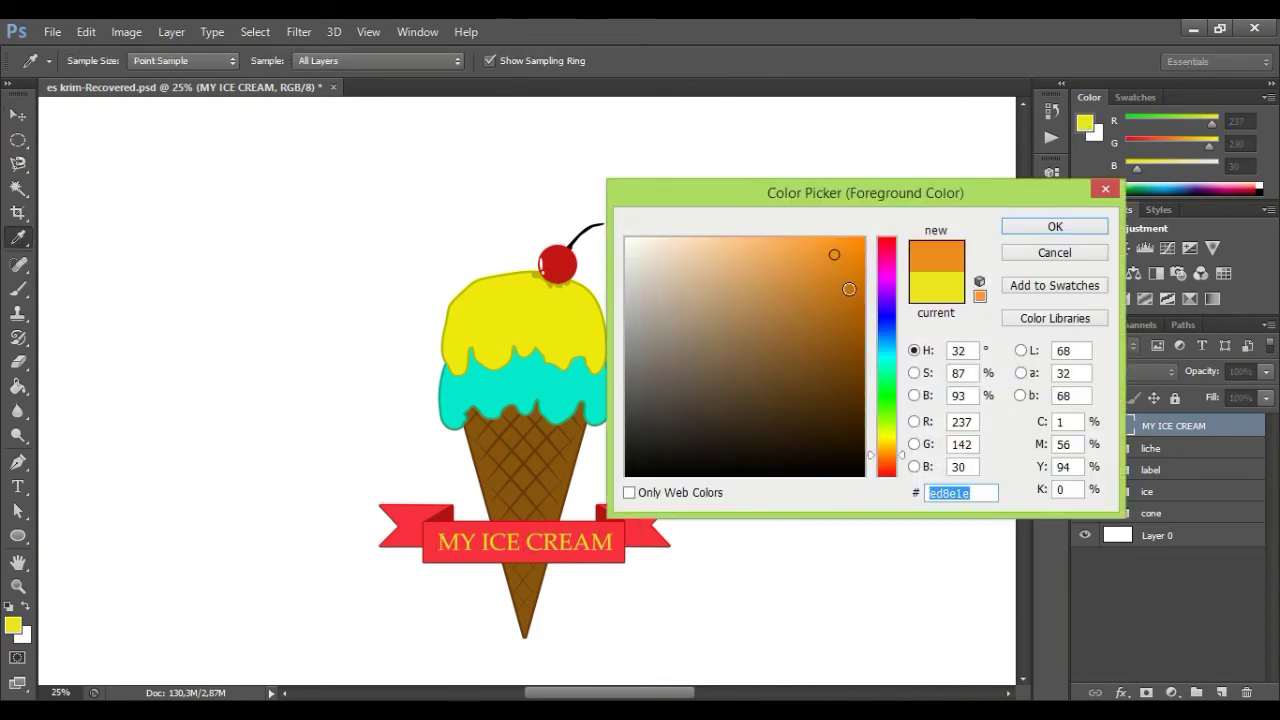
{"action": "left_click", "coordinate": [849, 289]}
{"action": "left_click", "coordinate": [1055, 226]}
{"action": "double_click", "coordinate": [1117, 425]}
Step: Recolour the selected ribbon text bright red and preview it
{"action": "left_click", "coordinate": [1085, 122]}
{"action": "left_click_drag", "start_coordinate": [903, 459], "coordinate": [905, 230]}
{"action": "left_click", "coordinate": [855, 247]}
{"action": "left_click", "coordinate": [1055, 226]}
{"action": "key", "text": "ctrl"}
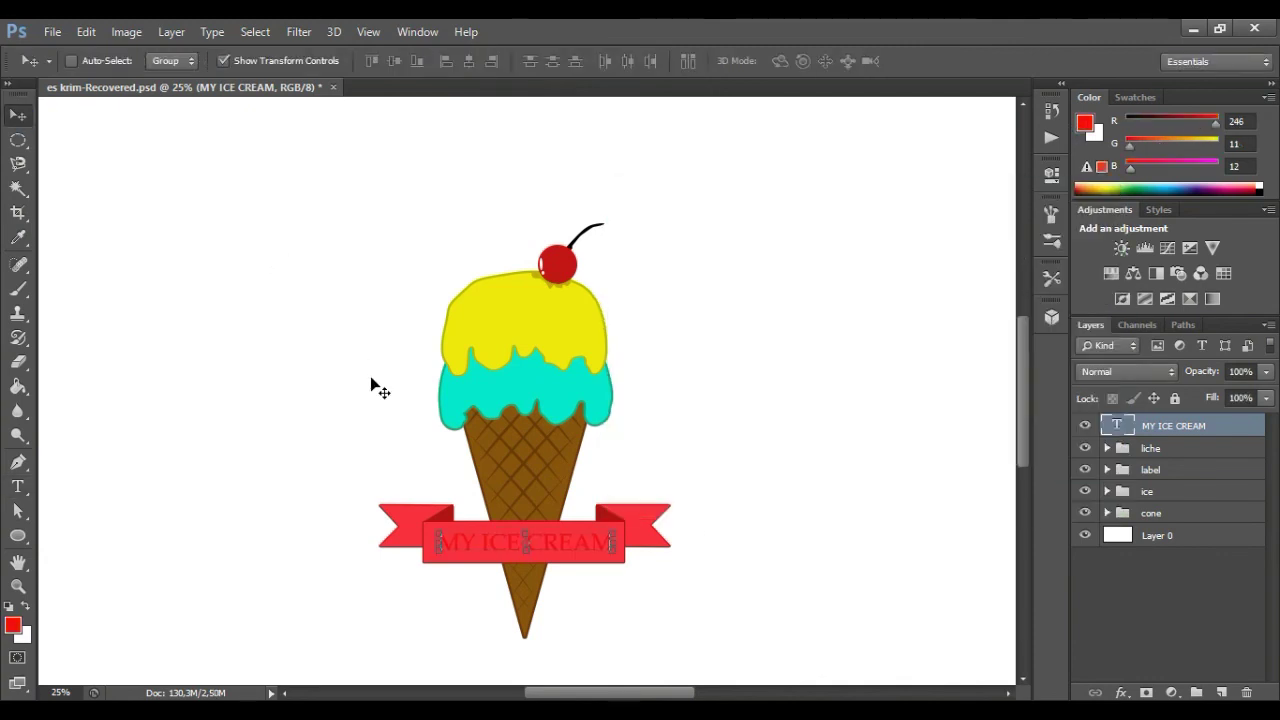
Step: Change the lettering to dark red (127,7,8, 7f0708) and commit the text
{"action": "left_click", "coordinate": [1085, 122]}
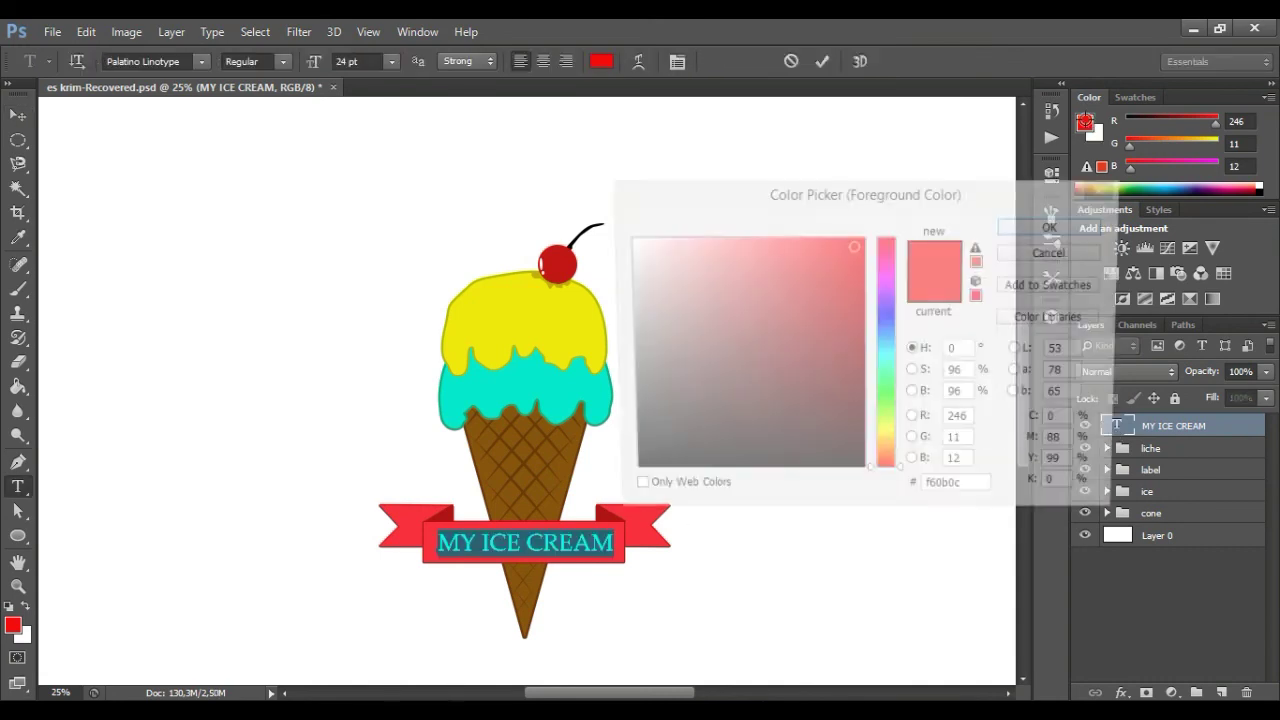
{"action": "left_click_drag", "start_coordinate": [841, 383], "coordinate": [851, 357]}
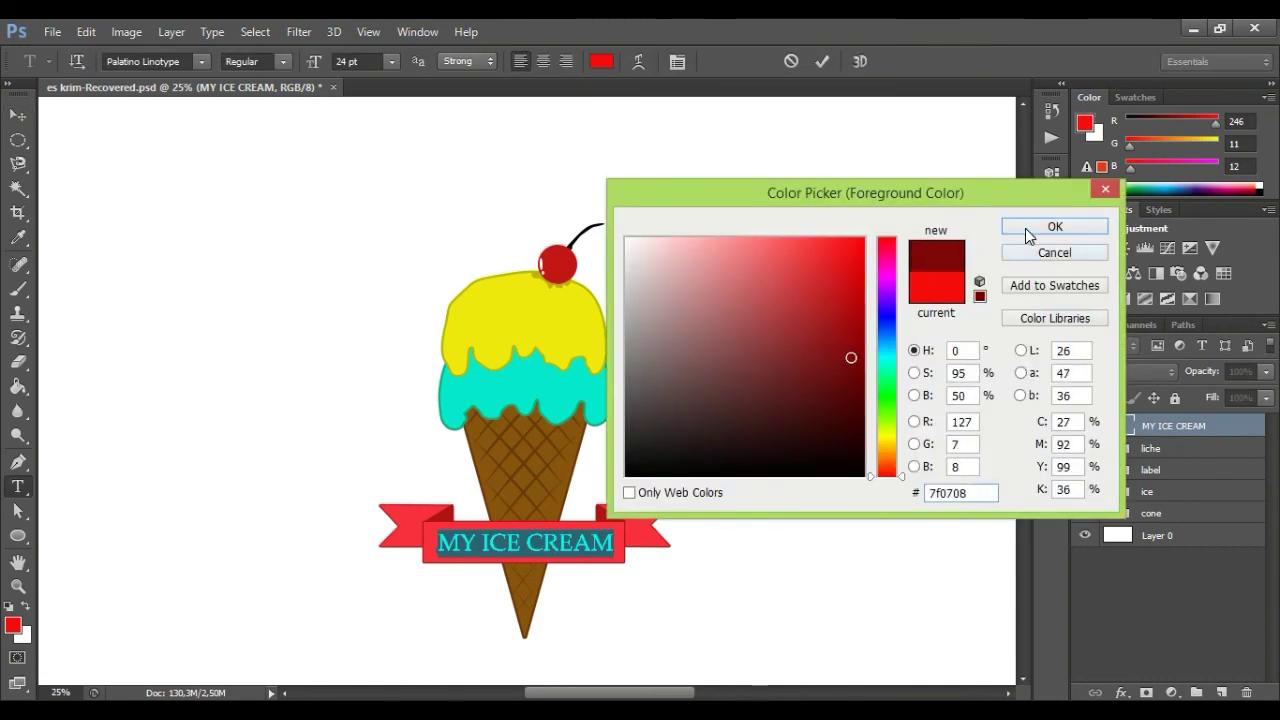
{"action": "left_click", "coordinate": [1030, 228]}
{"action": "left_click", "coordinate": [17, 118]}
{"action": "key", "text": "z"}
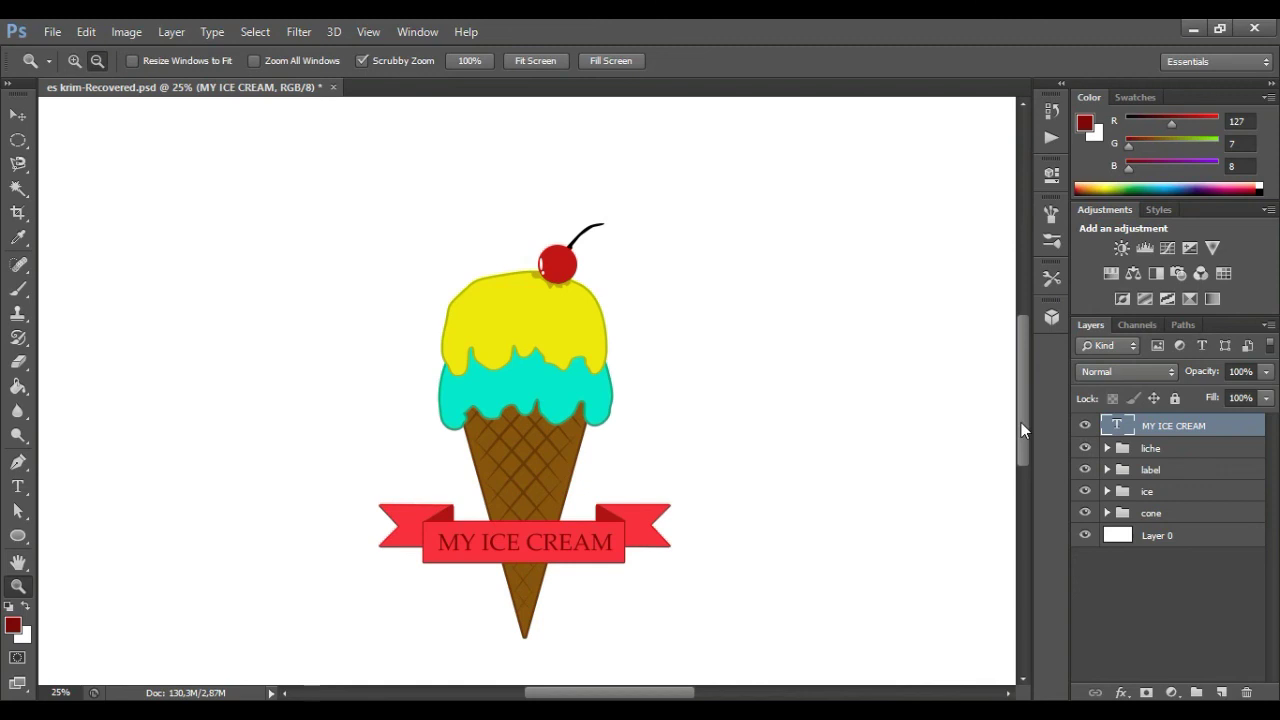
{"action": "left_click_drag", "start_coordinate": [1021, 422], "coordinate": [1022, 443]}
Step: Group the MY ICE CREAM text layer with the ribbon group and nudge the banner
{"action": "left_click", "coordinate": [17, 435]}
{"action": "left_click", "coordinate": [17, 586]}
{"action": "left_click", "coordinate": [528, 493]}
{"action": "key", "text": "v"}
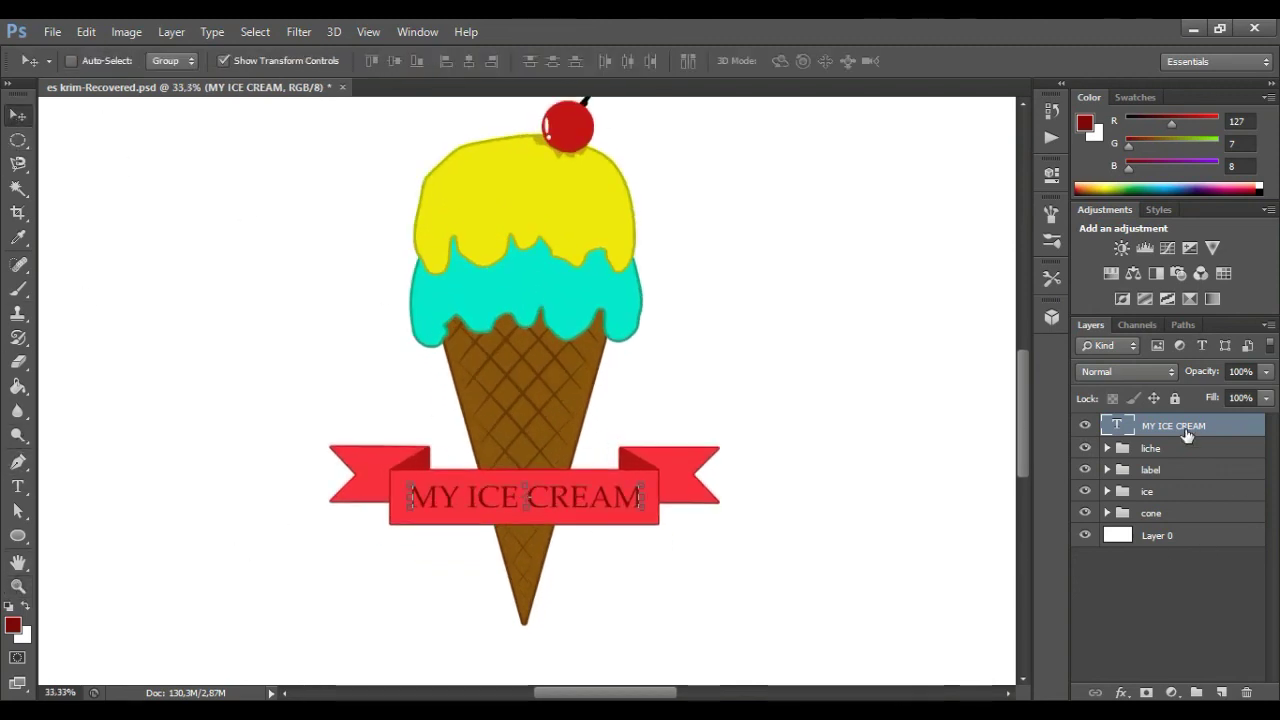
{"action": "left_click", "coordinate": [1160, 469], "text": "shift"}
{"action": "left_click_drag", "start_coordinate": [1160, 469], "coordinate": [1196, 692]}
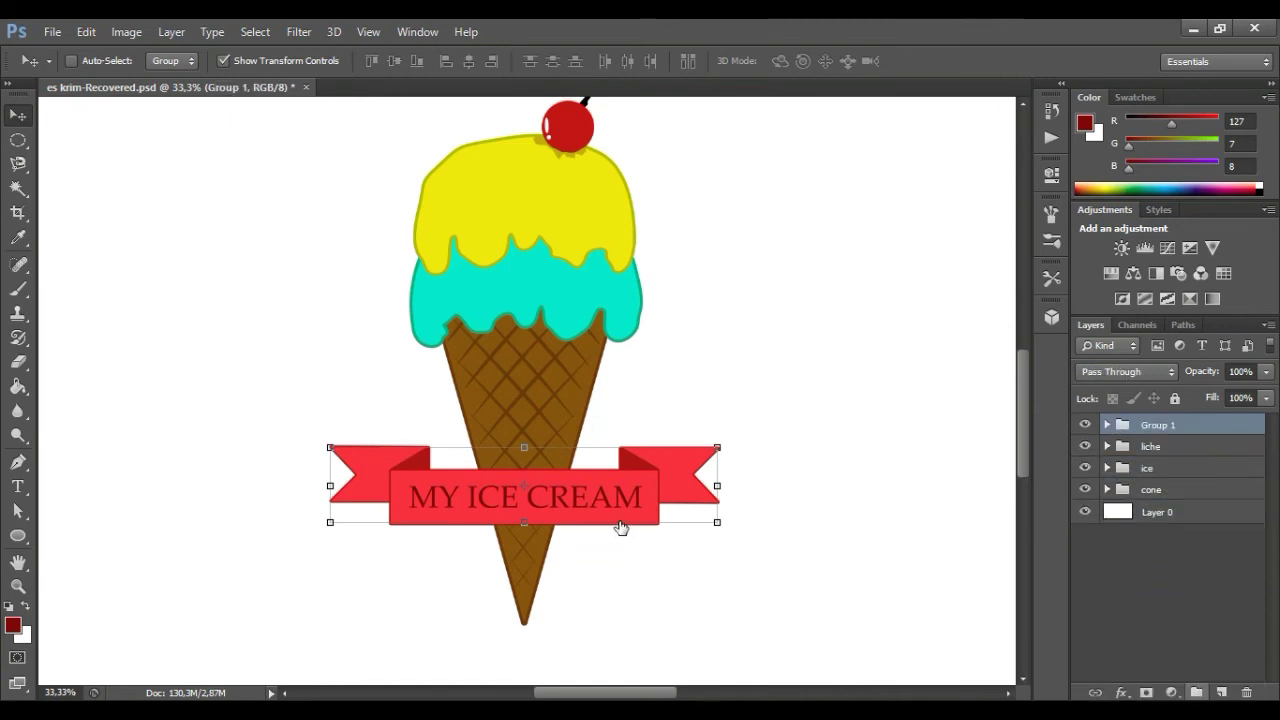
{"action": "left_click_drag", "start_coordinate": [580, 496], "coordinate": [570, 520]}
Step: Zoom from 25% to 33.3% around the banner and select the new group
{"action": "left_click", "coordinate": [18, 587]}
{"action": "left_click", "coordinate": [340, 318], "text": "alt"}
{"action": "scroll", "coordinate": [1024, 434], "scroll_direction": "up", "scroll_amount": 1}
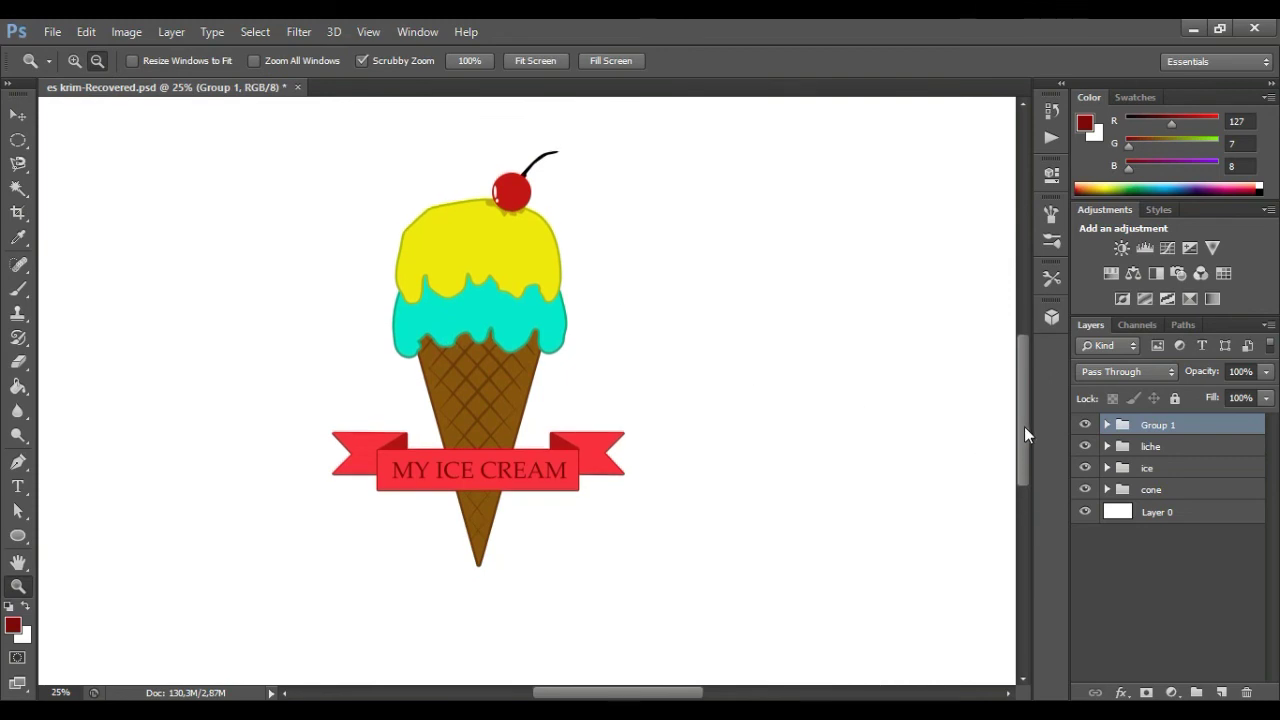
{"action": "scroll", "coordinate": [1024, 434], "scroll_direction": "up", "scroll_amount": 1}
{"action": "left_click", "coordinate": [468, 392]}
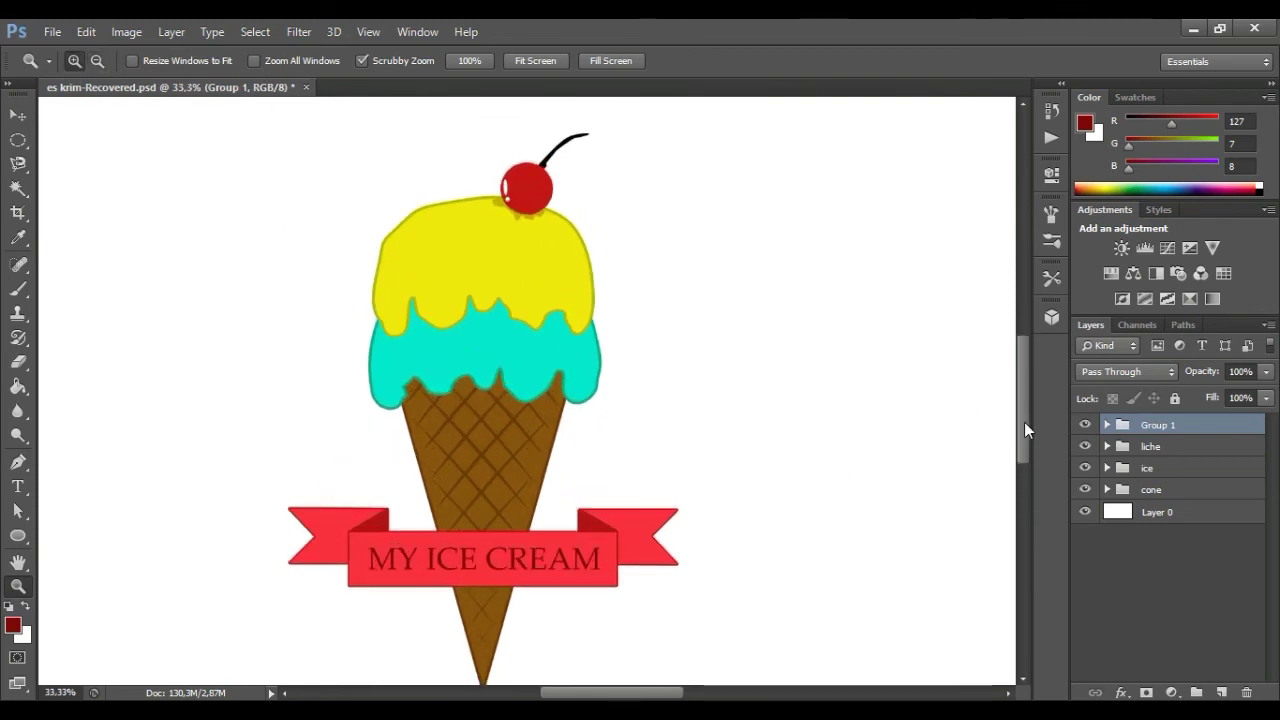
{"action": "scroll", "coordinate": [1025, 430], "scroll_direction": "down", "scroll_amount": 1}
{"action": "left_click", "coordinate": [18, 114]}
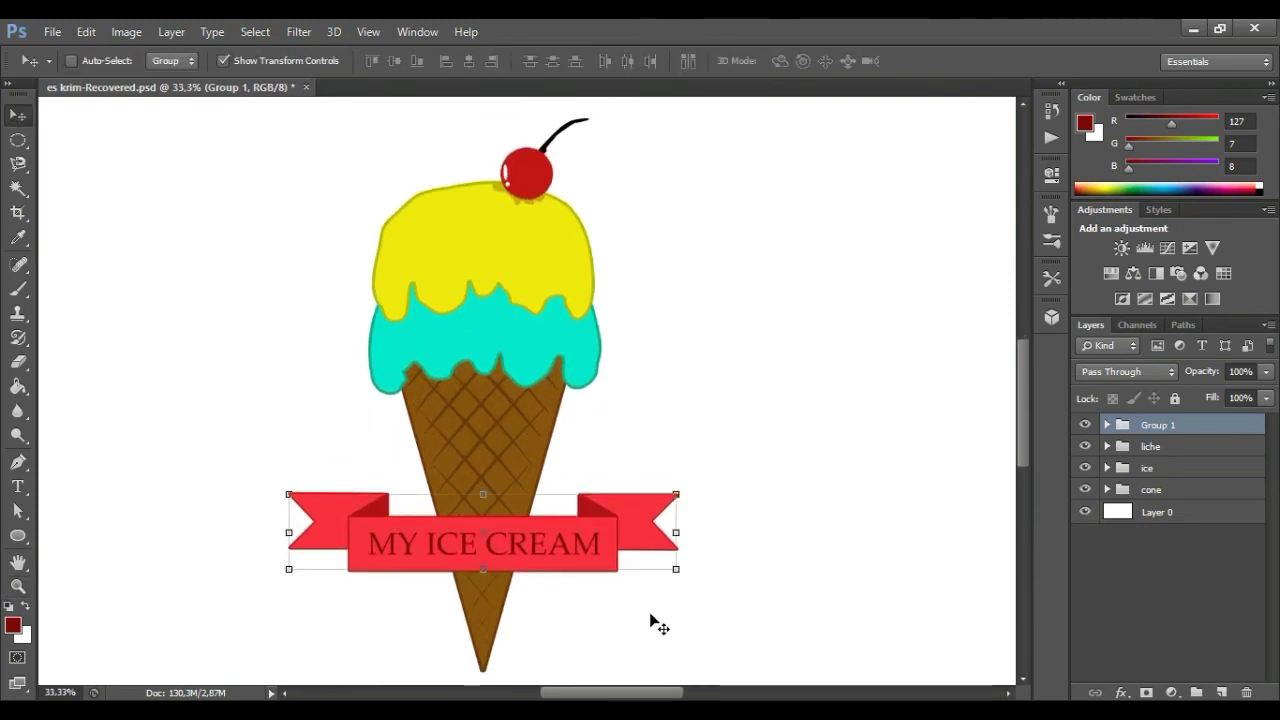
{"action": "left_click", "coordinate": [18, 586]}
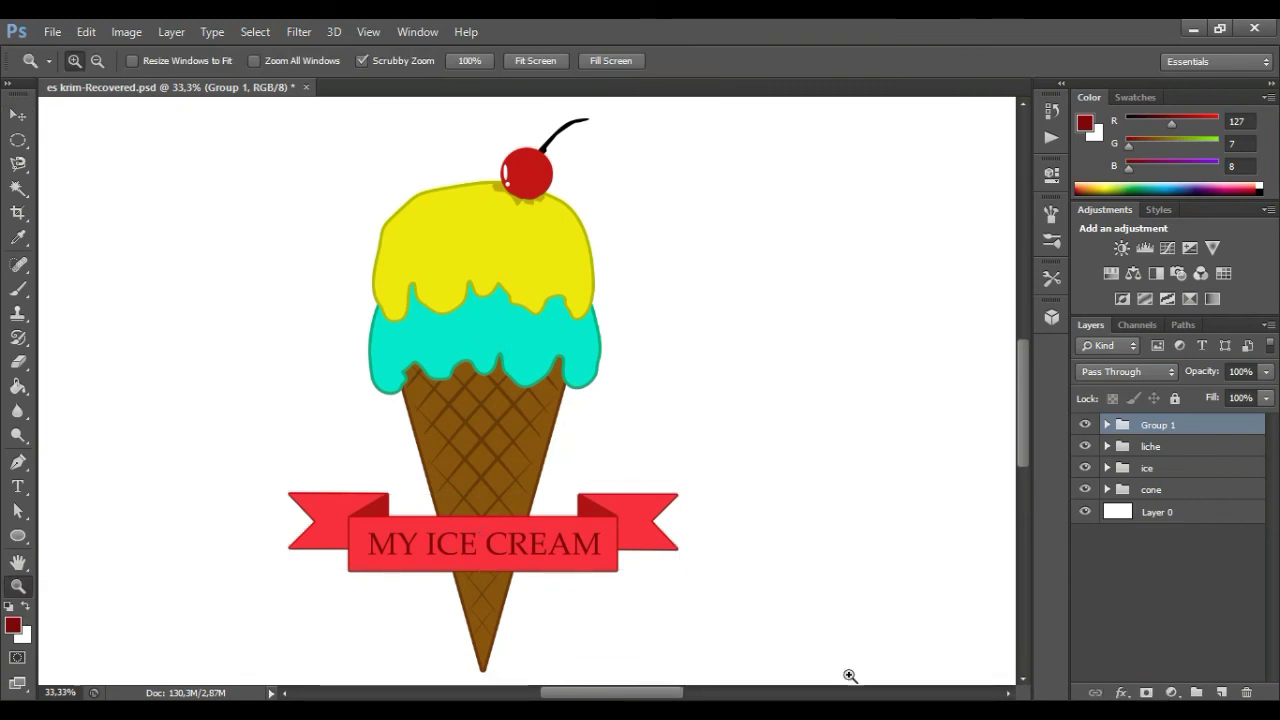
{"action": "left_click", "coordinate": [1180, 446]}
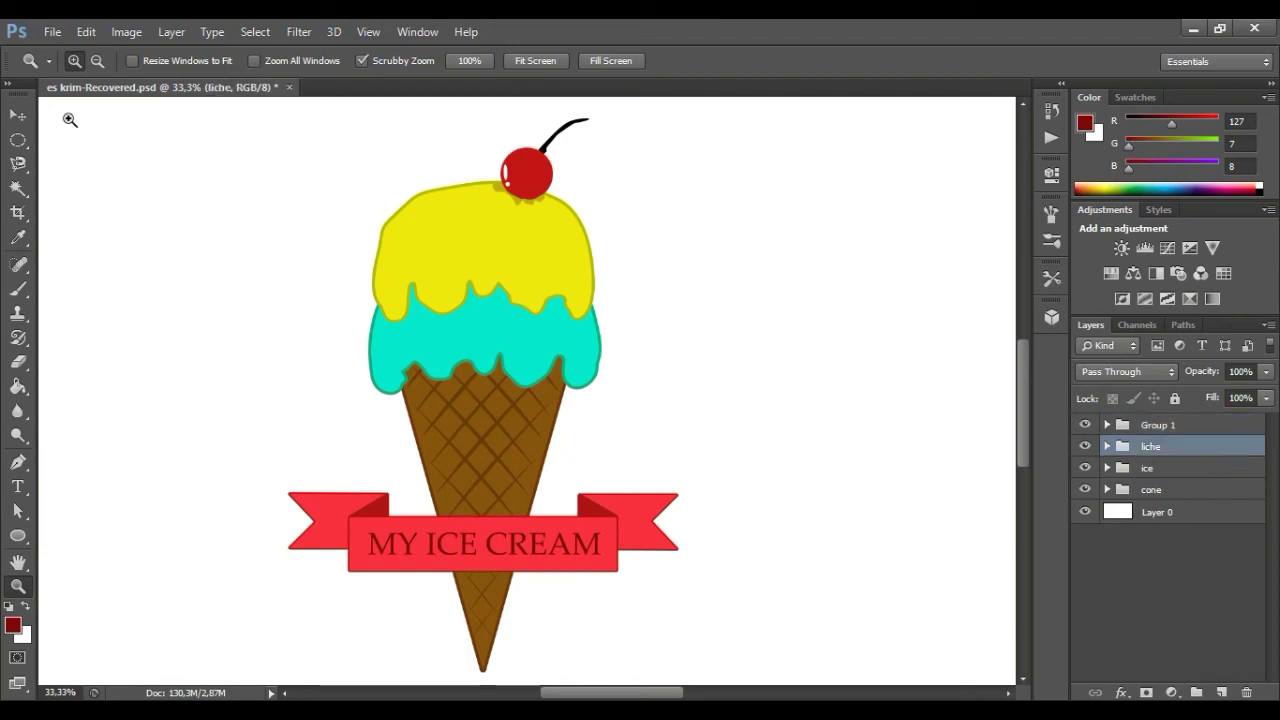
{"action": "key", "text": "v"}
{"action": "left_click", "coordinate": [1172, 426]}
Step: Rename the new group 'label' and shift the banner slightly into place
{"action": "double_click", "coordinate": [1176, 426]}
{"action": "type", "text": "BEL"}
{"action": "key", "text": "Return"}
{"action": "double_click", "coordinate": [1155, 426]}
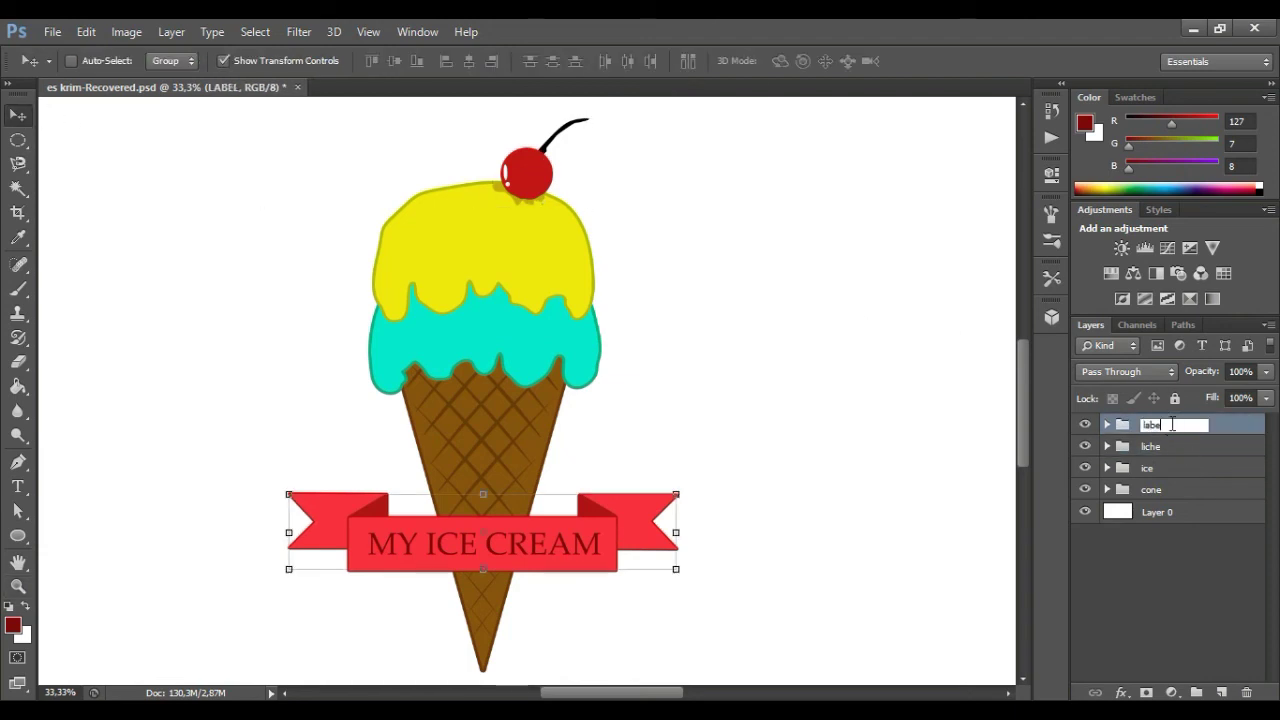
{"action": "type", "text": "l"}
{"action": "key", "text": "Return"}
{"action": "left_click_drag", "start_coordinate": [603, 533], "coordinate": [607, 542]}
{"action": "key", "text": "z"}
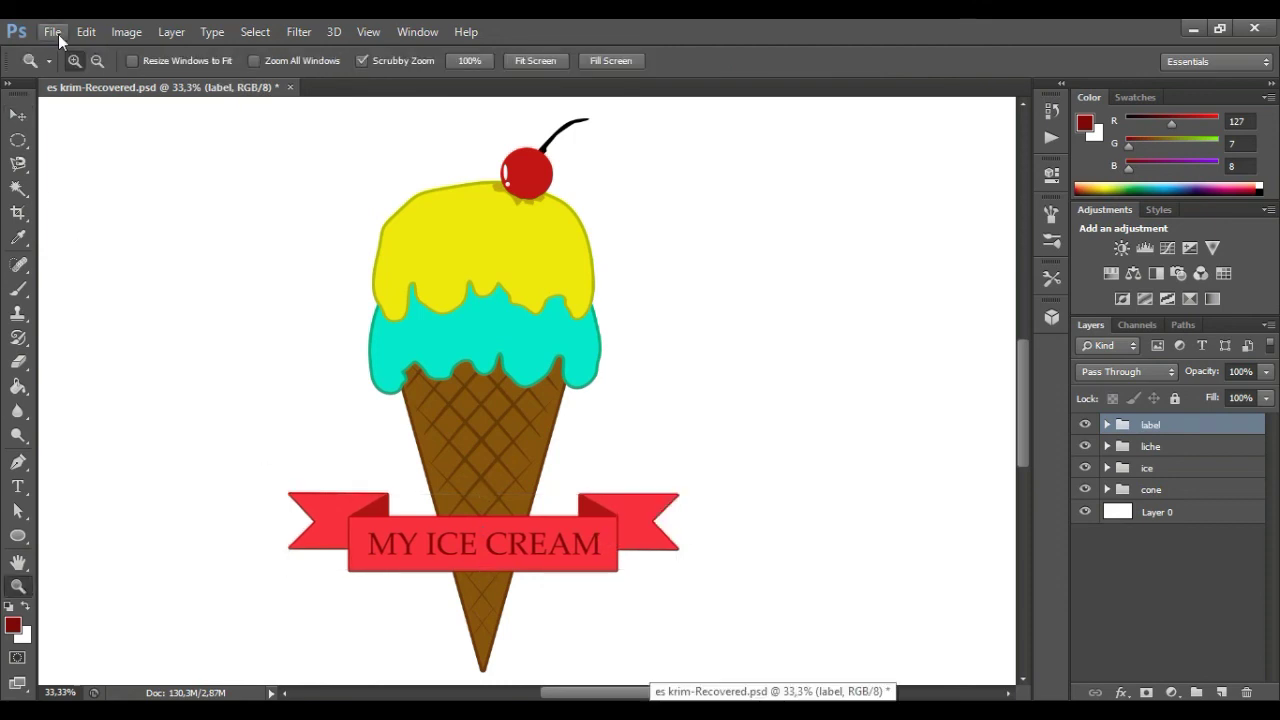